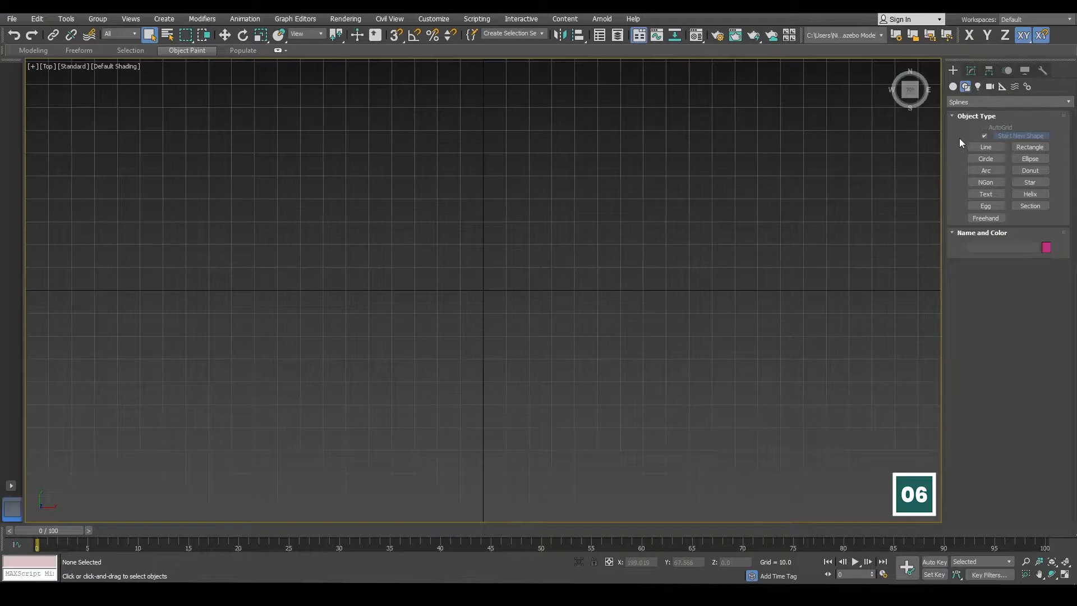
Step: Draw a rectangle about 46 long and 47 wide in the Top view, and a circle of radius about 25 beside it
left_click(1036, 147)
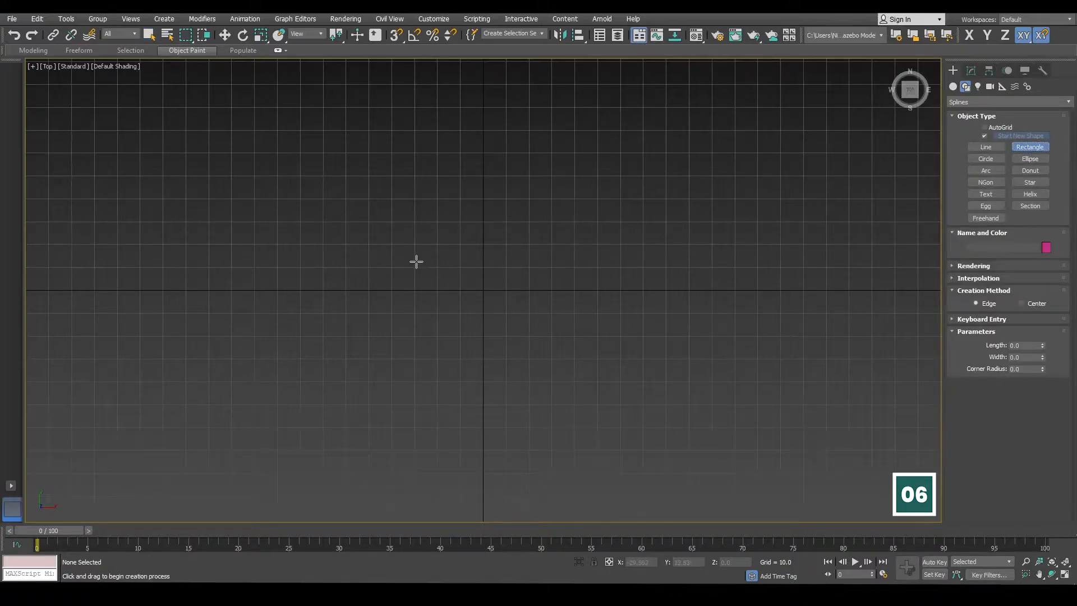
left_click_drag(315, 163, 424, 269)
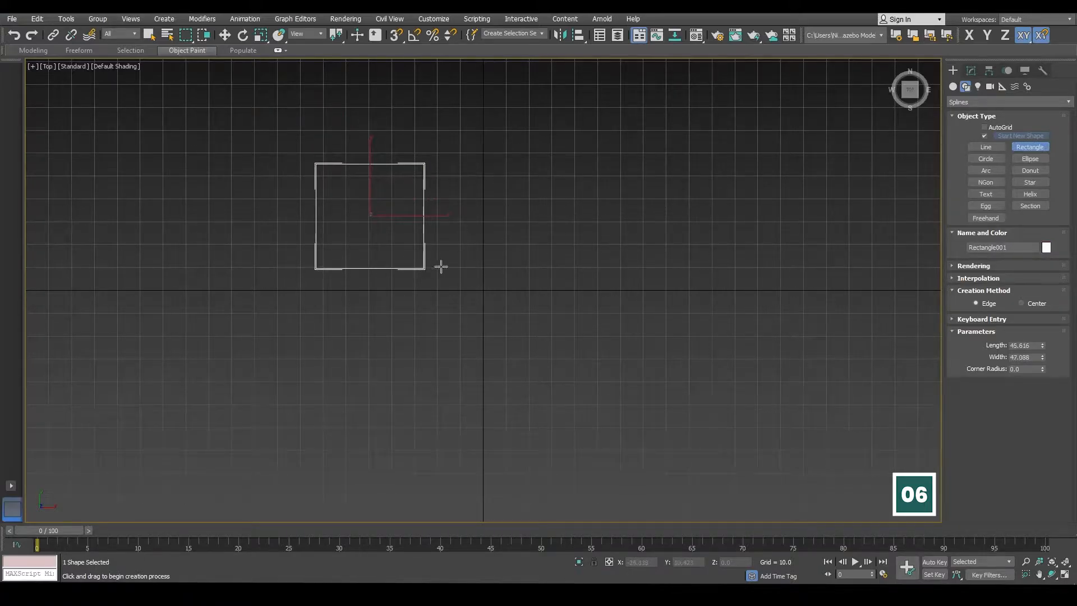
right_click(561, 255)
key("j")
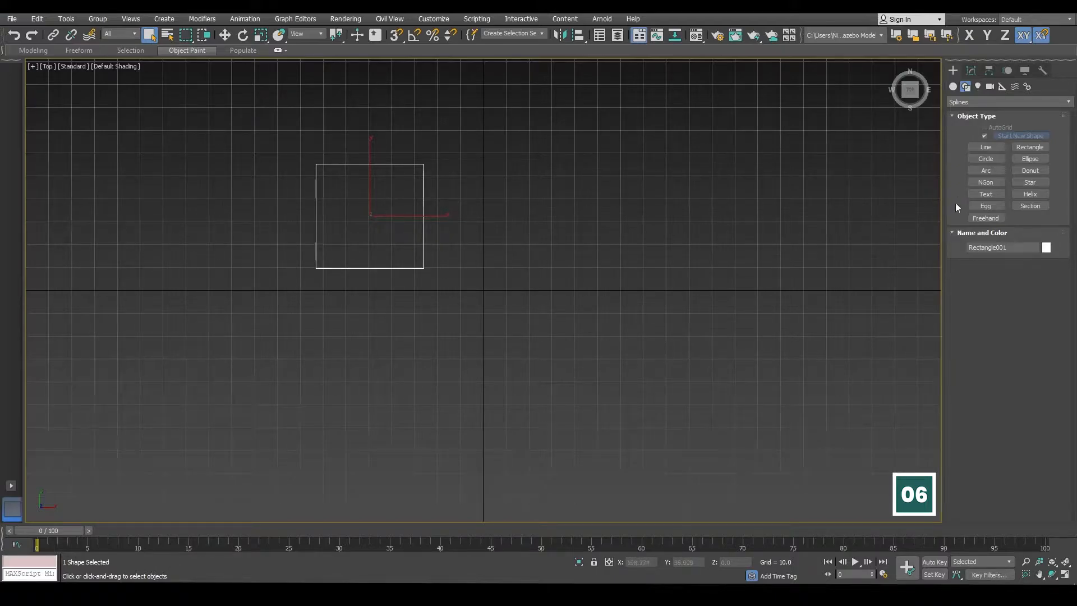
left_click(985, 159)
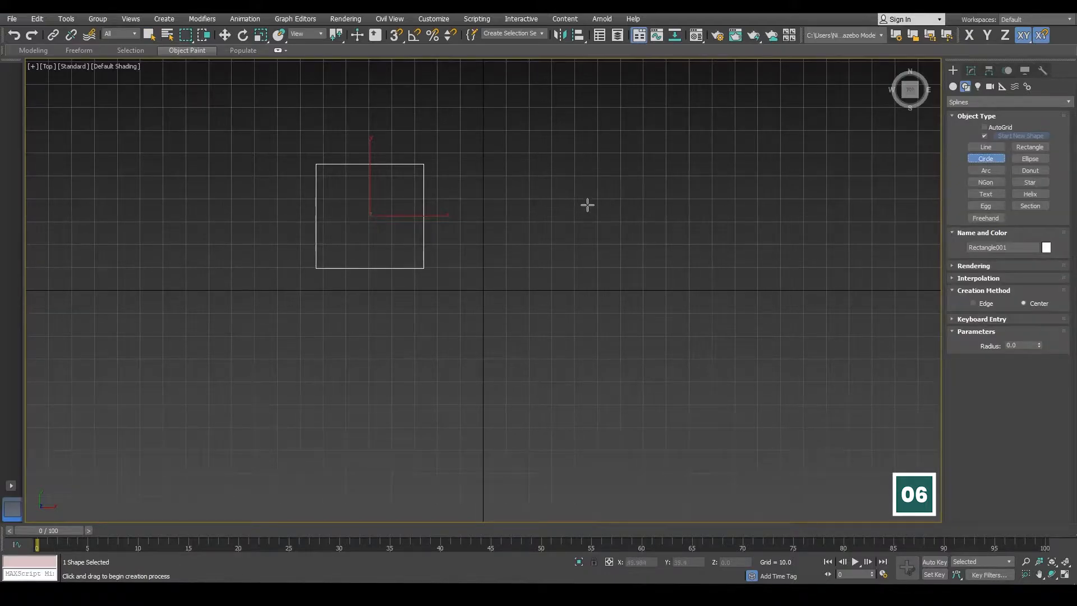
left_click_drag(587, 205, 629, 245)
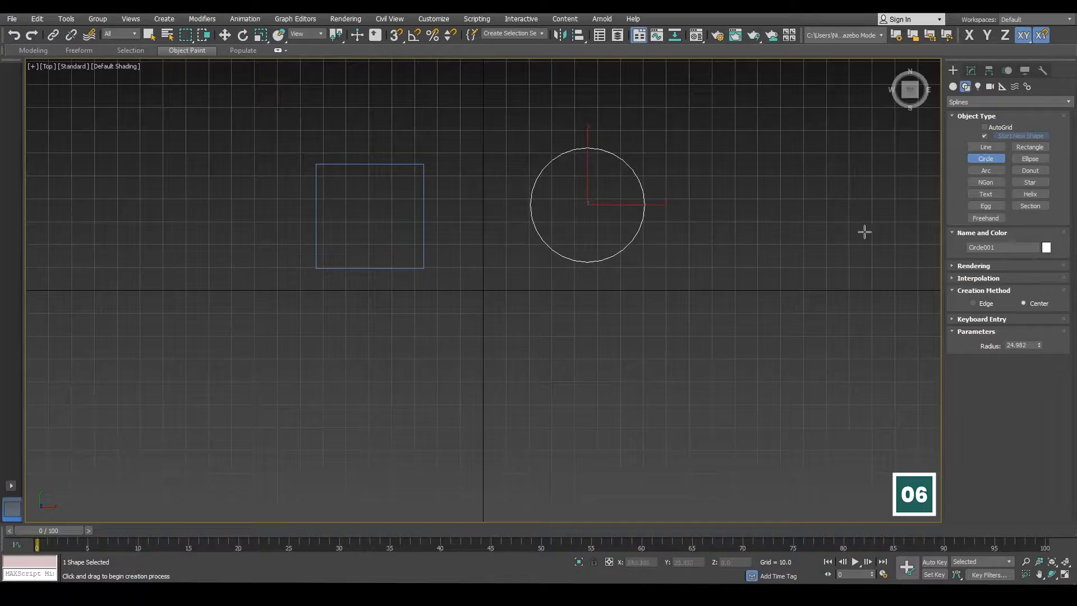
Step: Draw a six-pointed star with radii of about 29 and 15 below the rectangle, and a six-sided NGon below the circle
left_click(1030, 182)
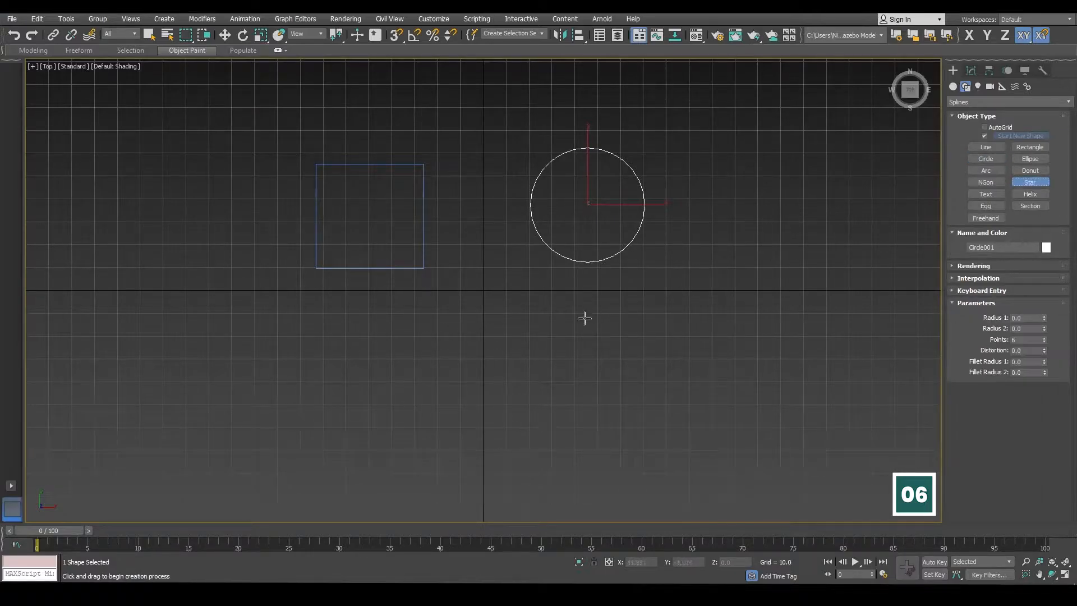
left_click_drag(366, 367, 417, 411)
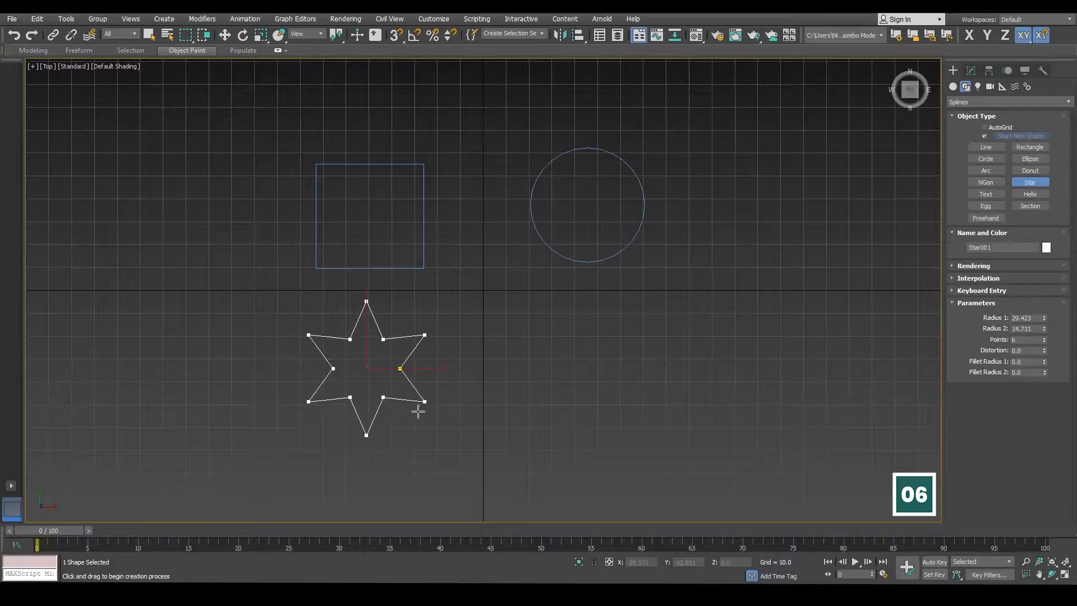
left_click(398, 382)
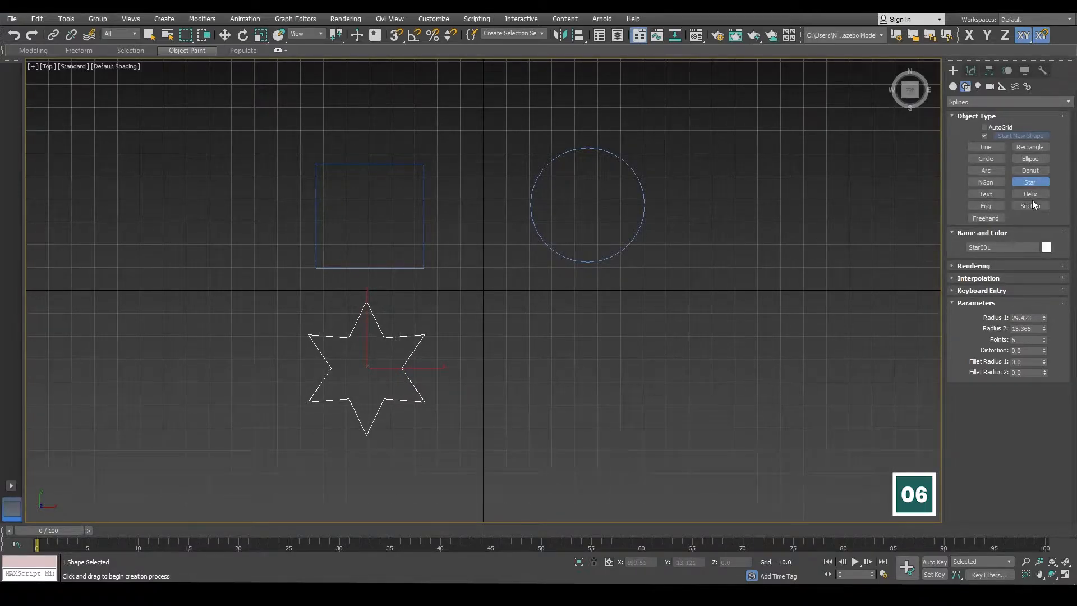
left_click(985, 182)
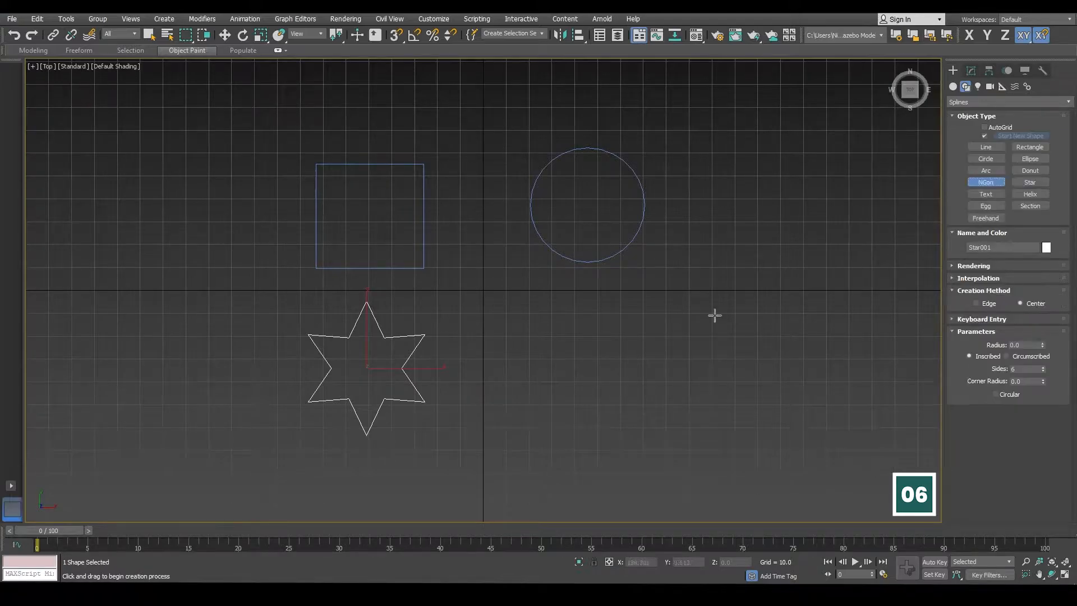
left_click_drag(588, 368, 644, 409)
right_click(619, 393)
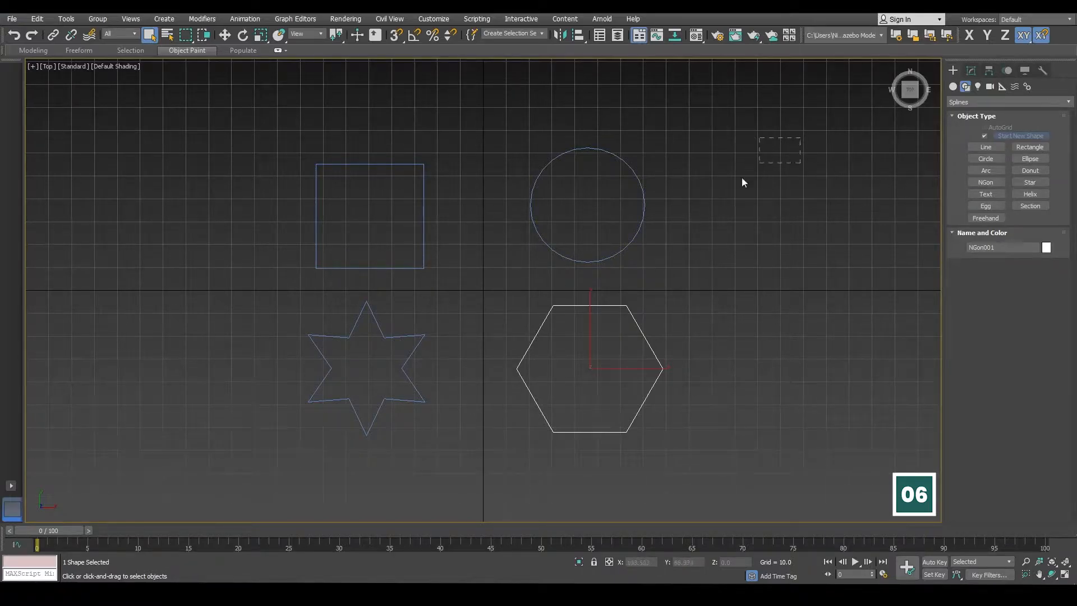
Step: Select all four practice shapes and delete them
left_click_drag(219, 429, 217, 467)
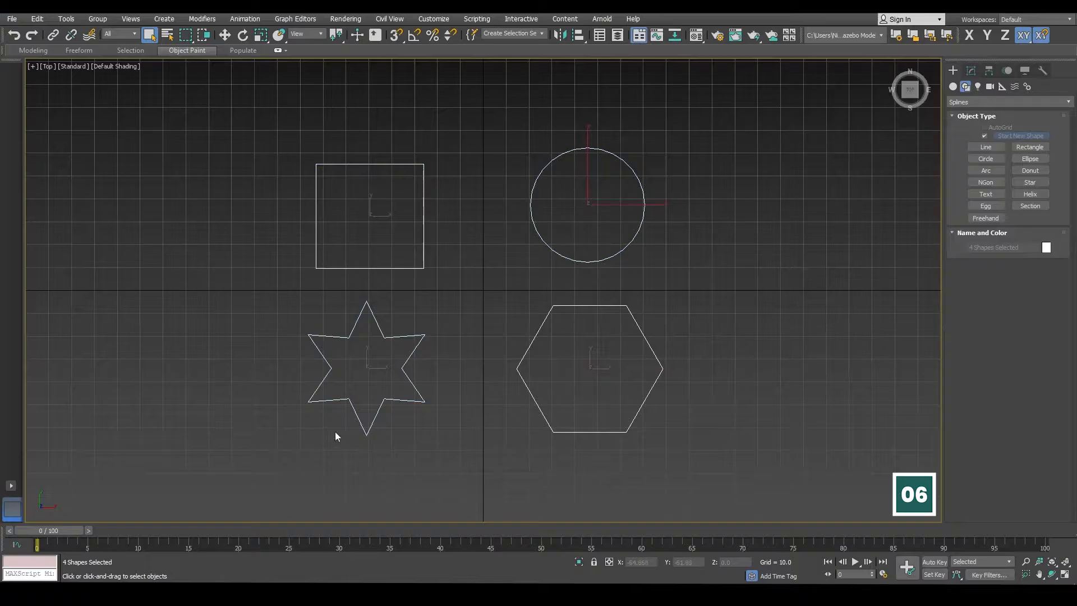
key("Delete")
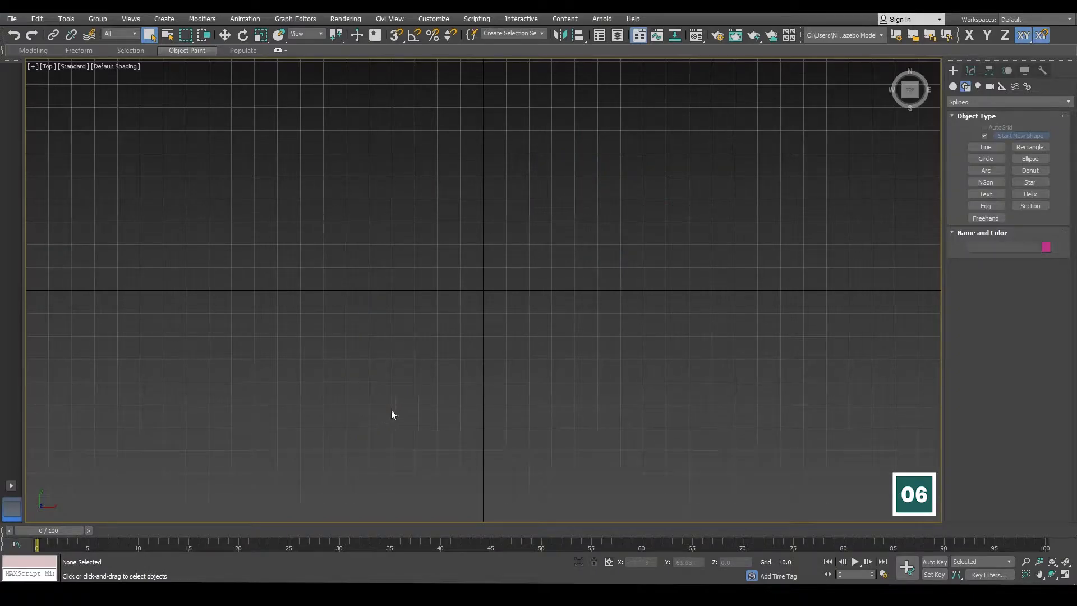
Step: Create a rectangle at the origin by numeric entry, with length 10 and width 20
left_click(1031, 147)
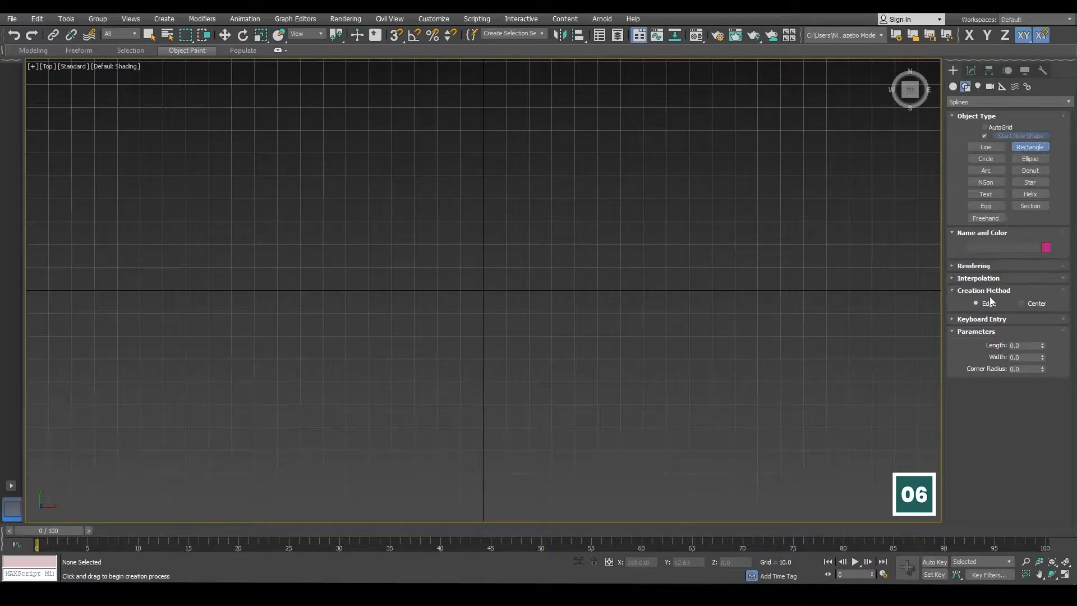
left_click(983, 319)
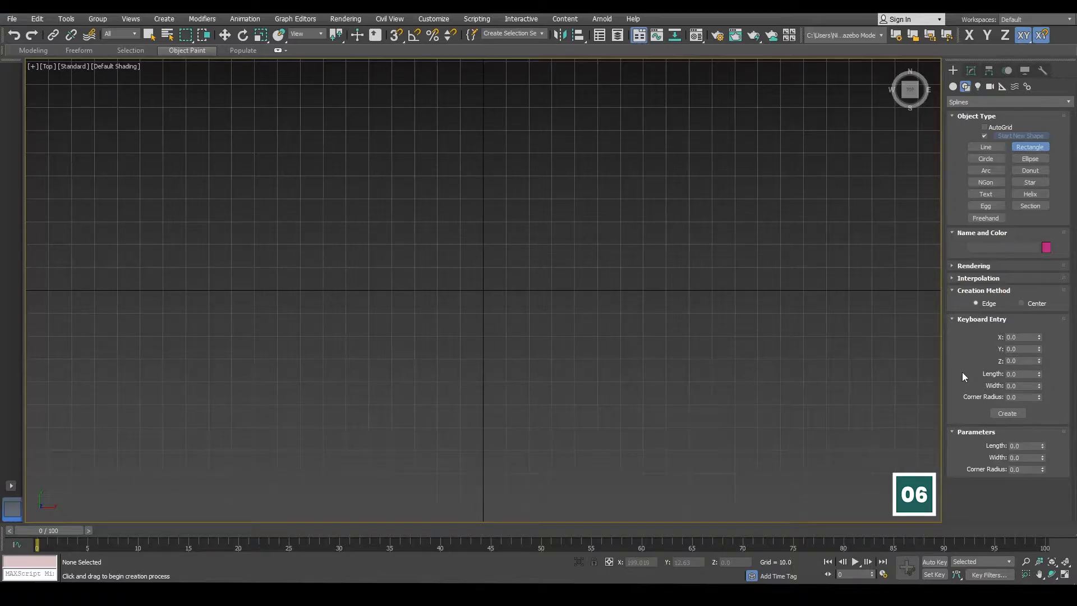
left_click(1021, 373)
type("10")
key("Tab")
type("20")
key("Return")
left_click(1008, 413)
right_click(565, 340)
Step: Modify the rectangle's parameters to a length of 39.5 and a width of 47.6
scroll(495, 324, "up", 3)
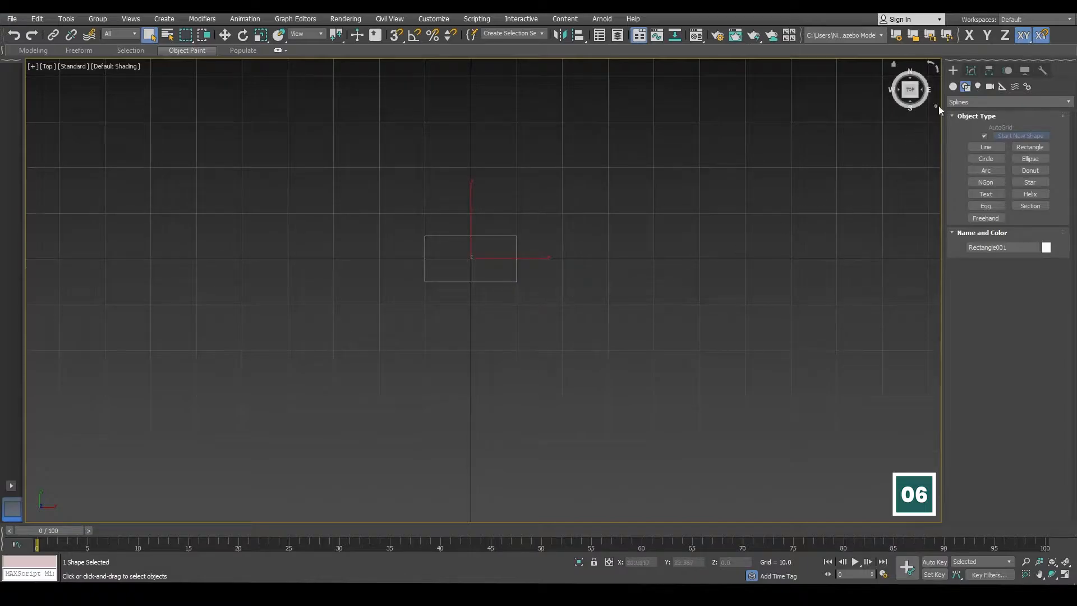
left_click(971, 69)
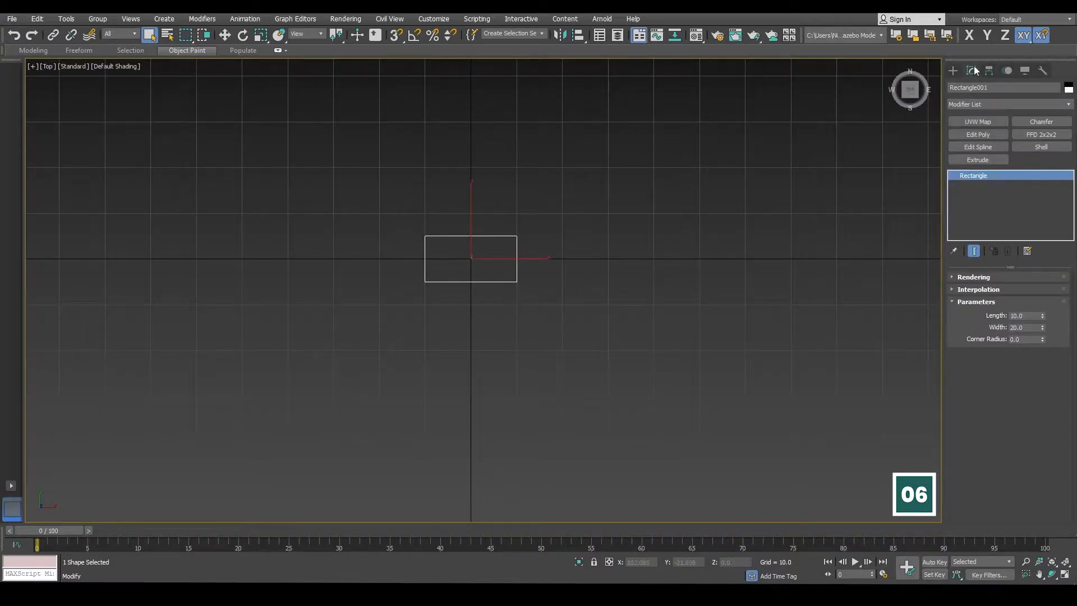
left_click_drag(1040, 324, 1021, 160)
scroll(686, 291, "down", 3)
middle_click_drag(685, 290, 681, 284)
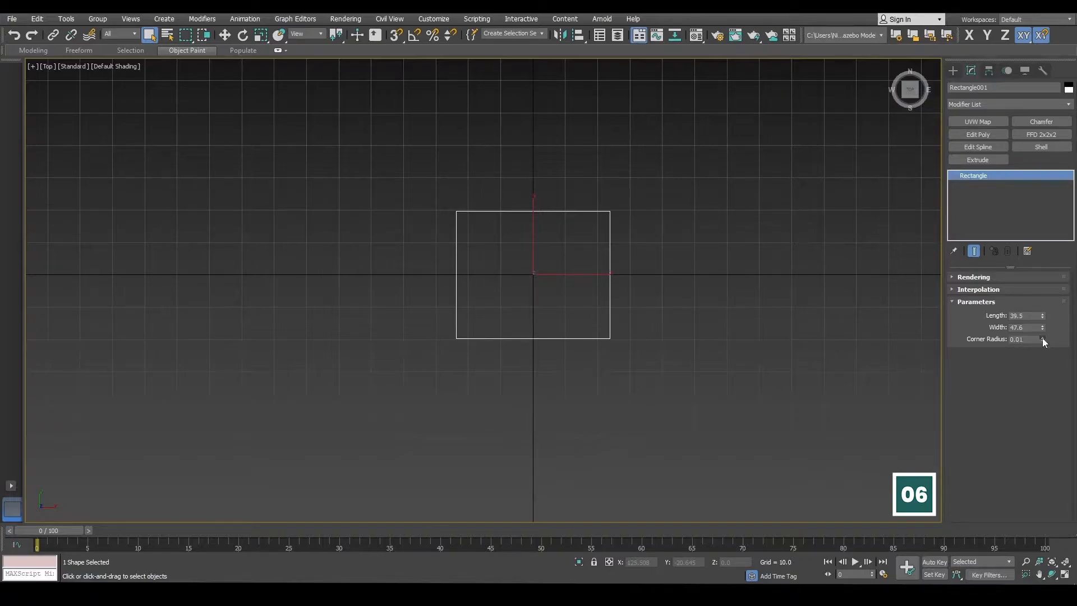
Step: Round the rectangle's corners with a radius of 6.73 and move it along the X axis to about -92.6
mouse_move(1042, 337)
left_mouse_down()
mouse_move(1007, 73)
mouse_move(1000, 550)
mouse_move(1000, 536)
left_mouse_up()
left_click(225, 35)
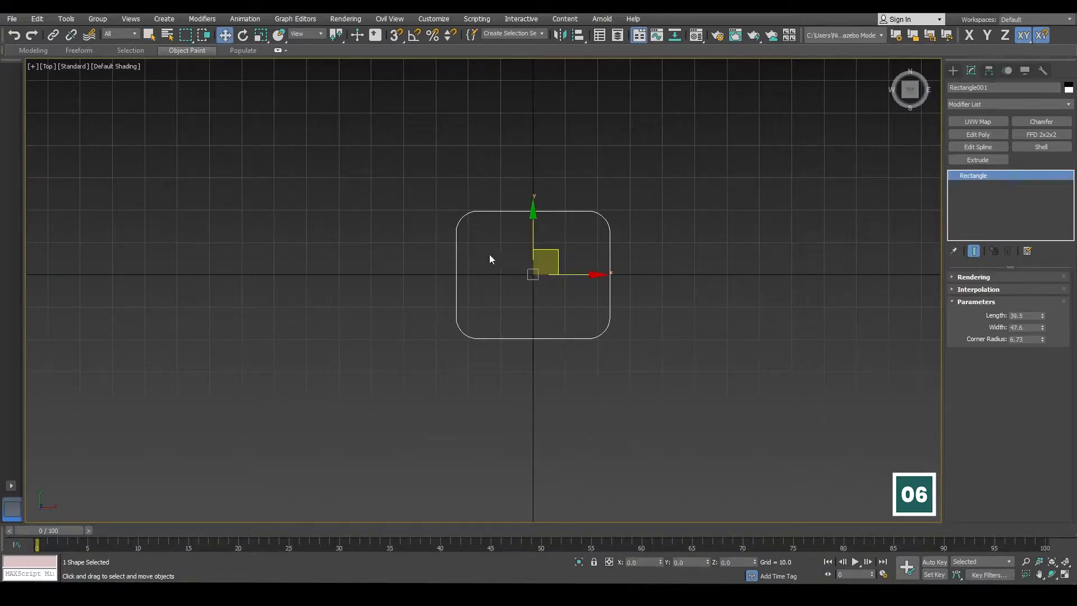
left_click_drag(572, 276, 270, 278)
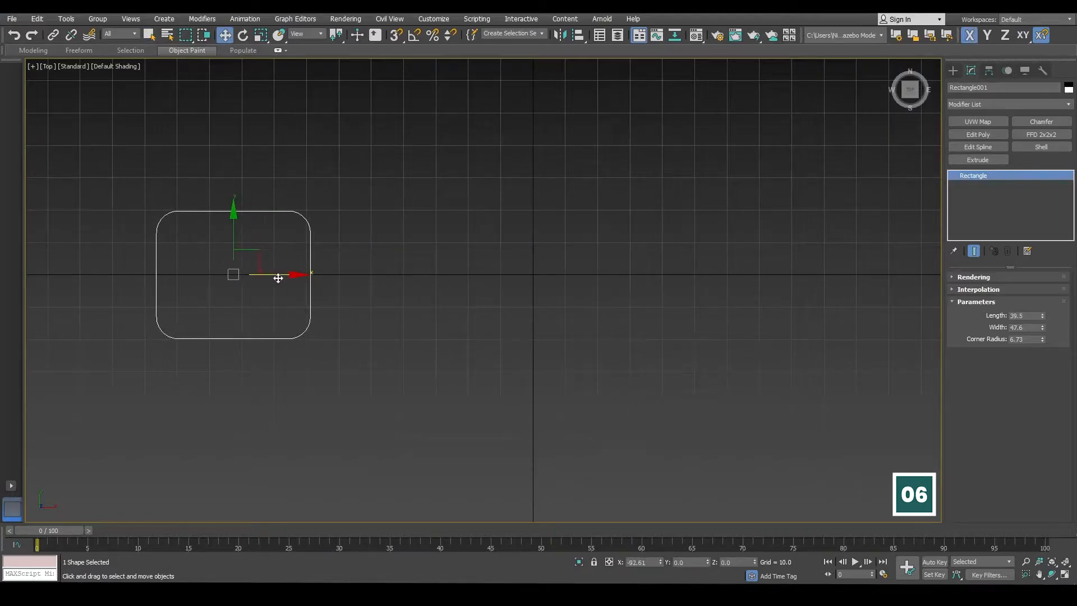
Step: Draw a six-sided NGon with a radius of about 23 near the origin, to the right of the rounded rectangle
left_click(953, 72)
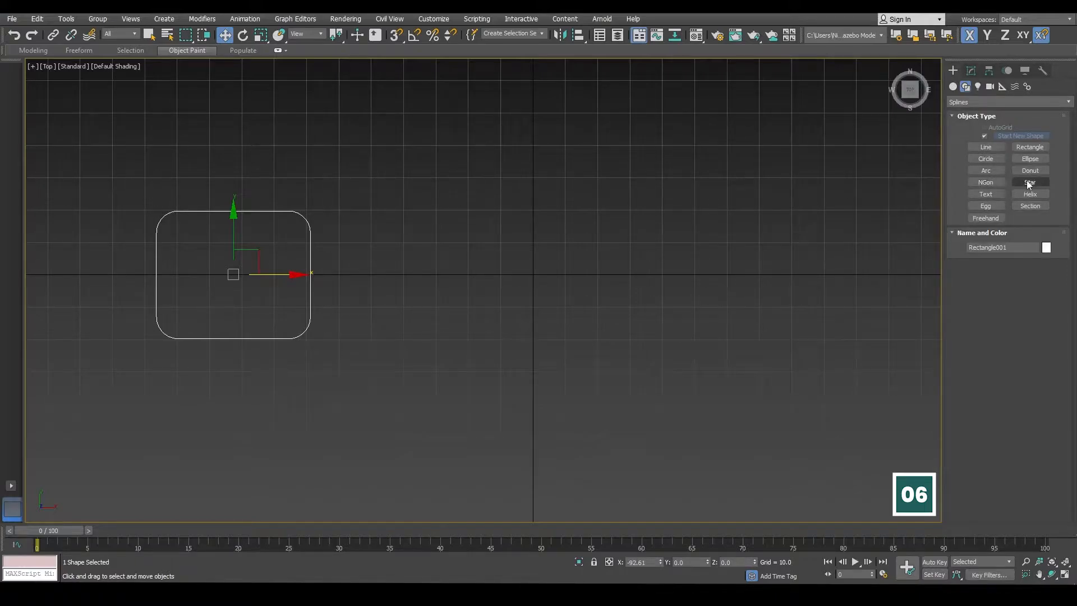
left_click(994, 182)
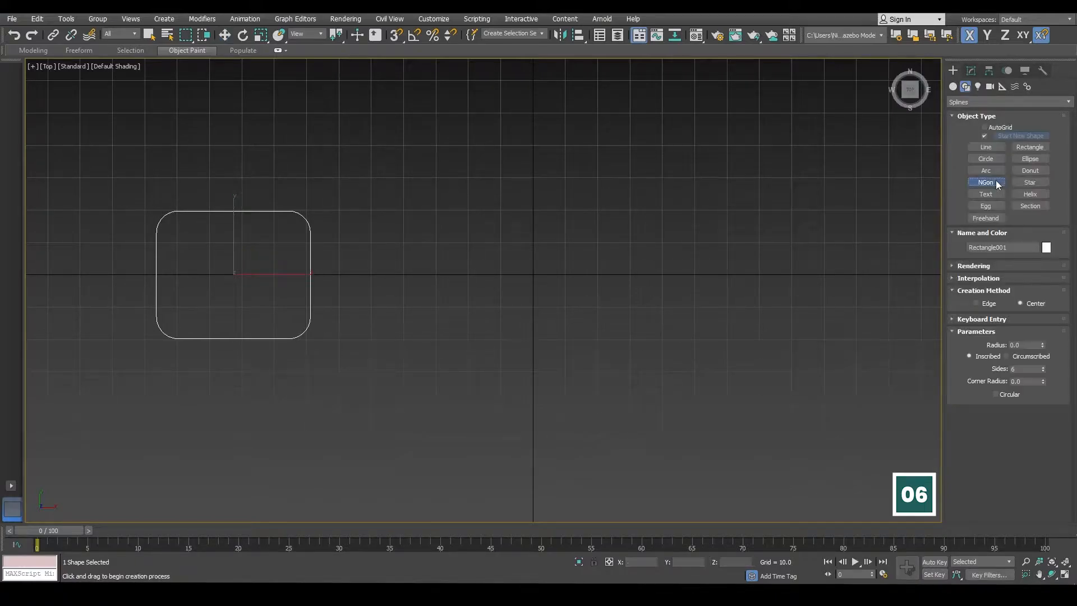
left_click(1002, 320)
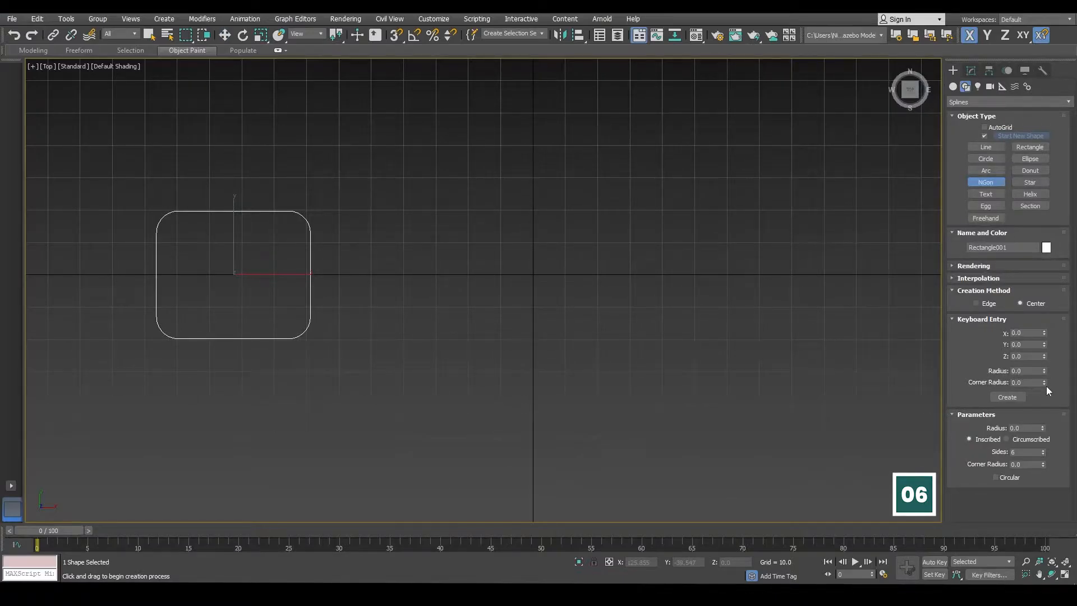
left_click_drag(495, 274, 554, 319)
right_click(598, 304)
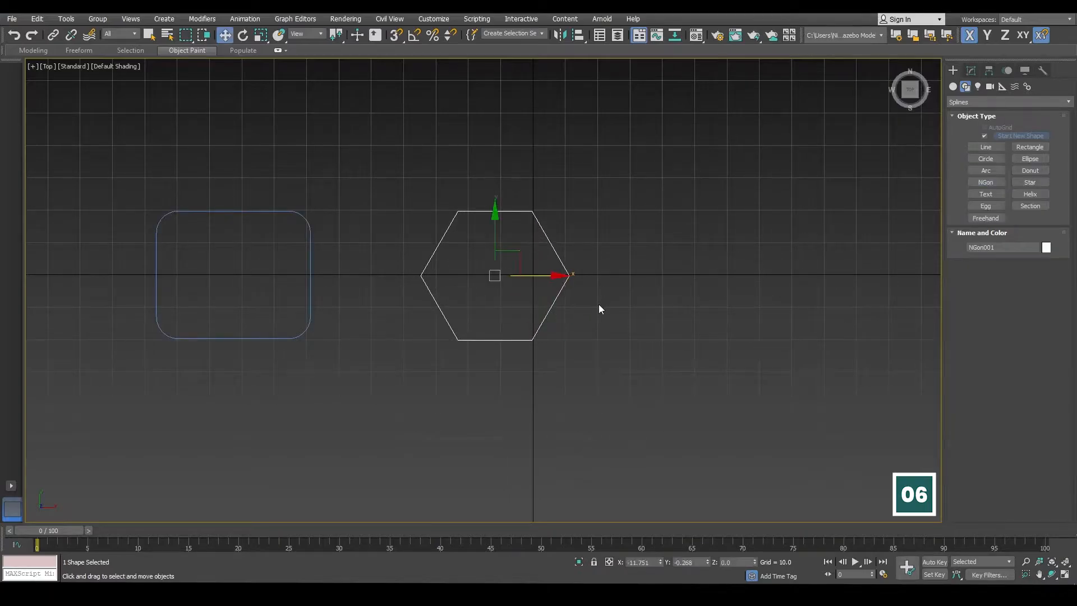
Step: Set the NGon's number of sides to 5 and its corner radius to 5.85
left_click(972, 70)
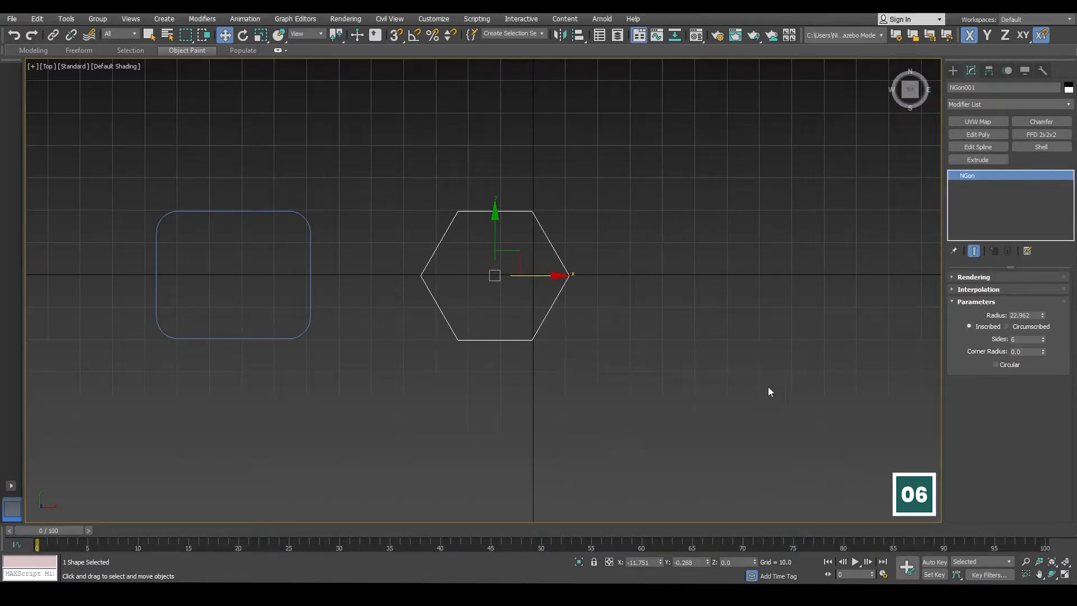
left_click_drag(1042, 315, 1036, 342)
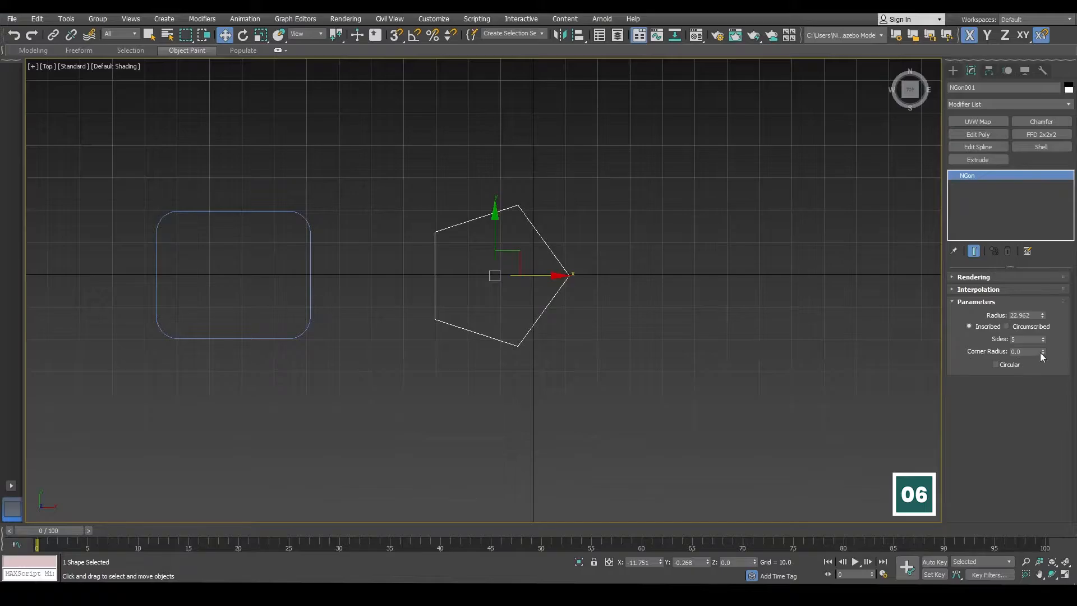
left_click_drag(1043, 353, 994, 68)
scroll(579, 217, "up", 2)
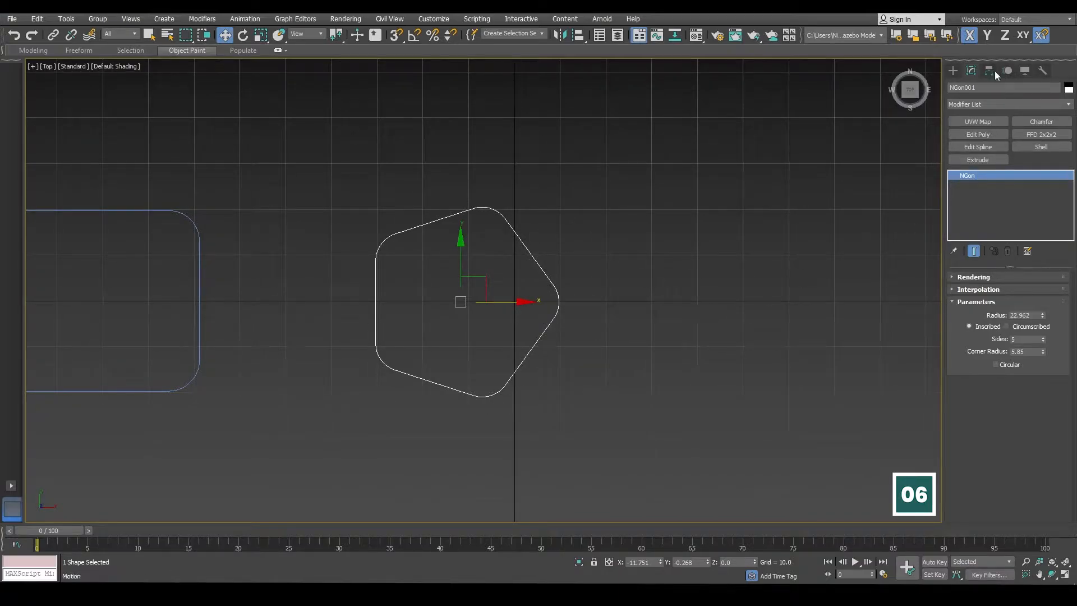
Step: Draw a six-pointed star with radii of about 24.7 and 11.5 to the right of the rounded pentagon
left_click(954, 70)
left_click(1030, 183)
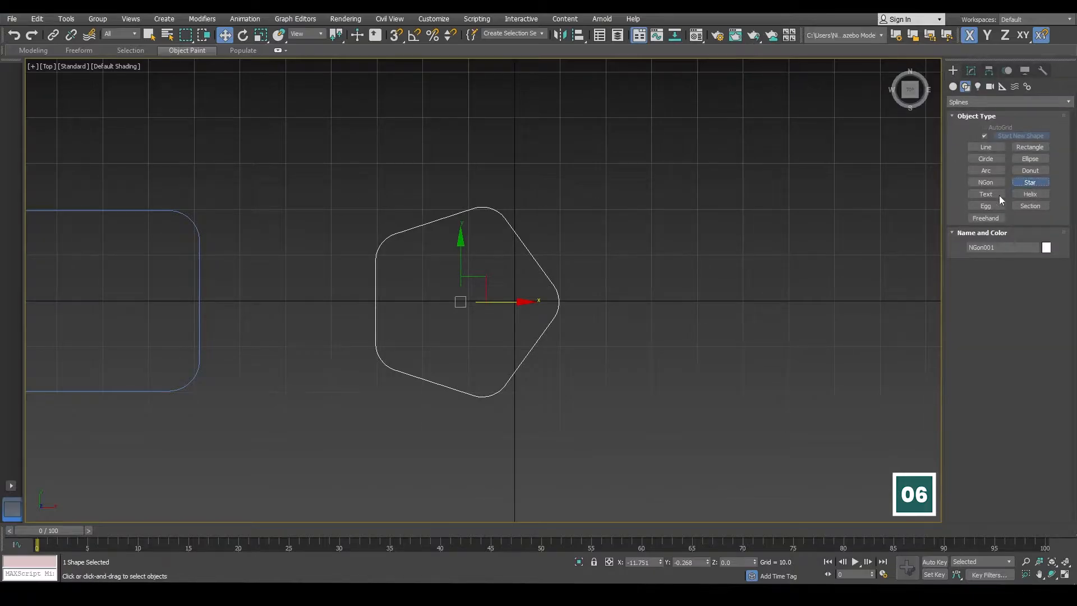
middle_click_drag(673, 284, 452, 277)
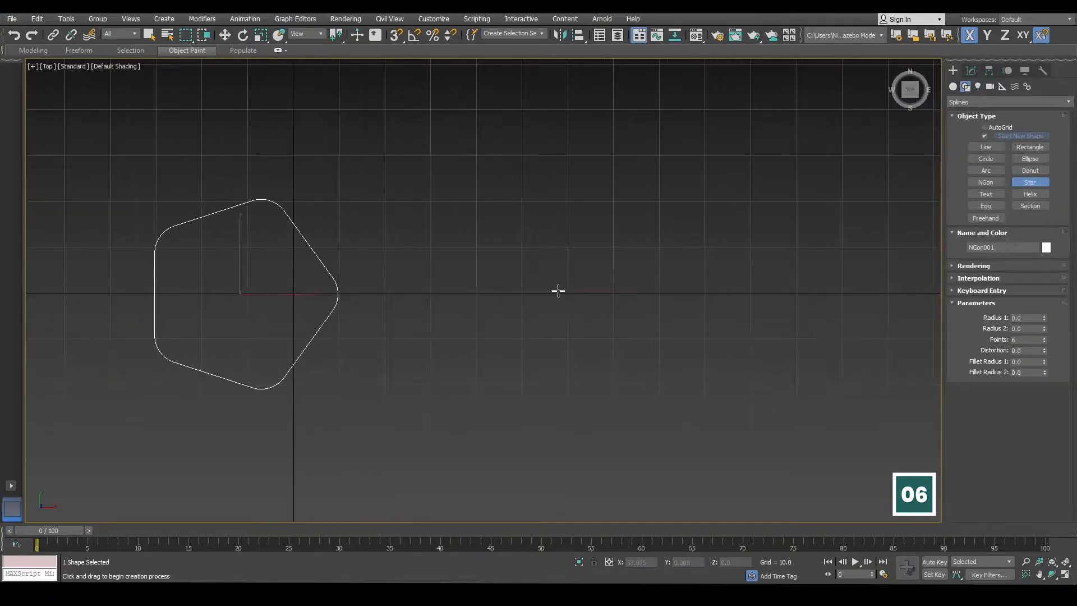
left_click_drag(557, 291, 657, 346)
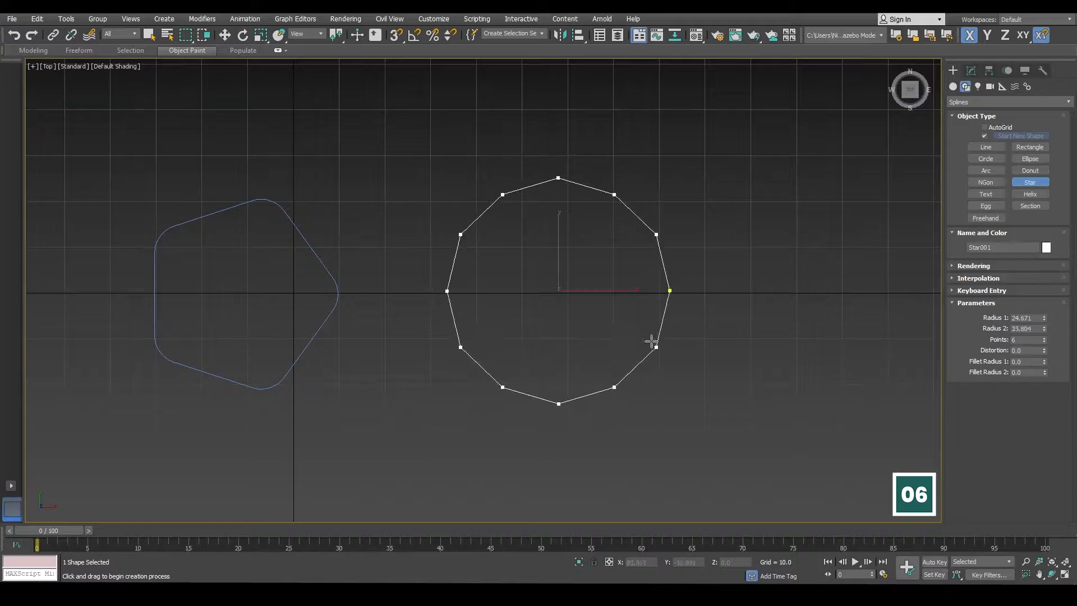
left_click(589, 333)
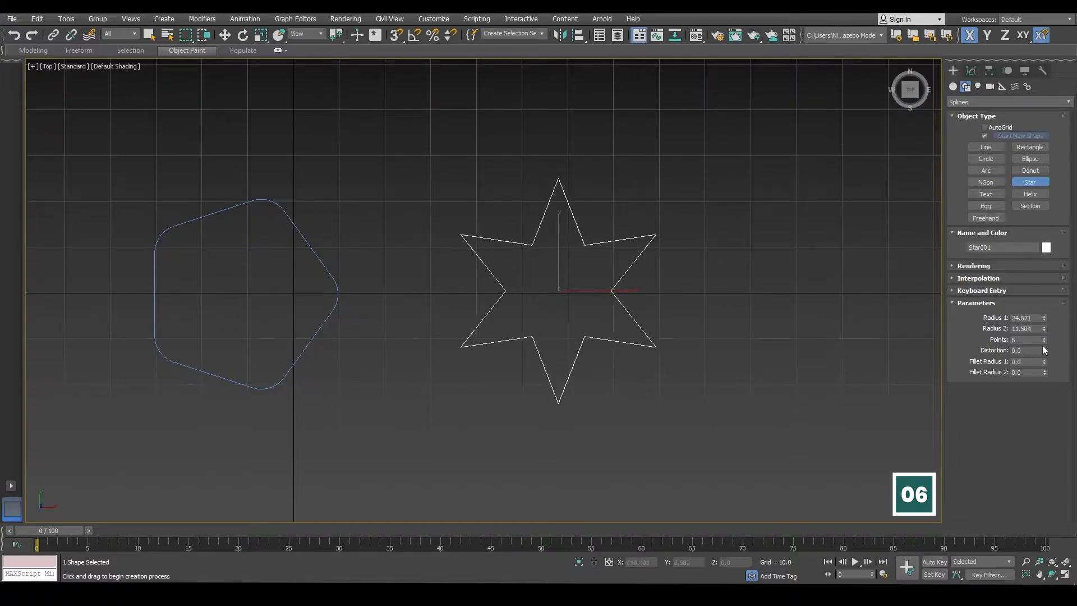
right_click(816, 307)
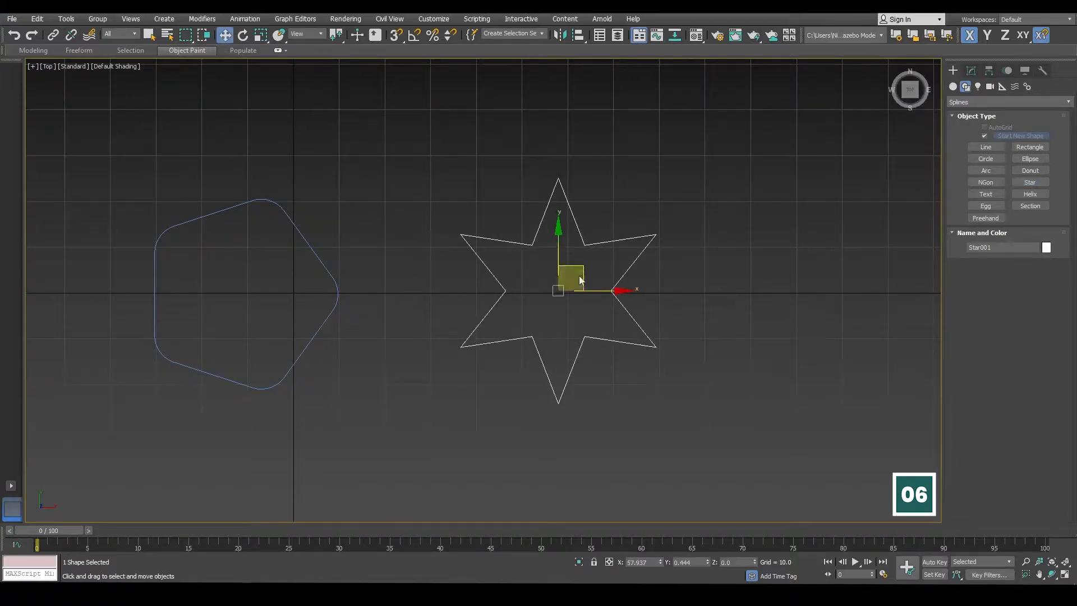
Step: Set the star's number of points to 10
left_click(970, 70)
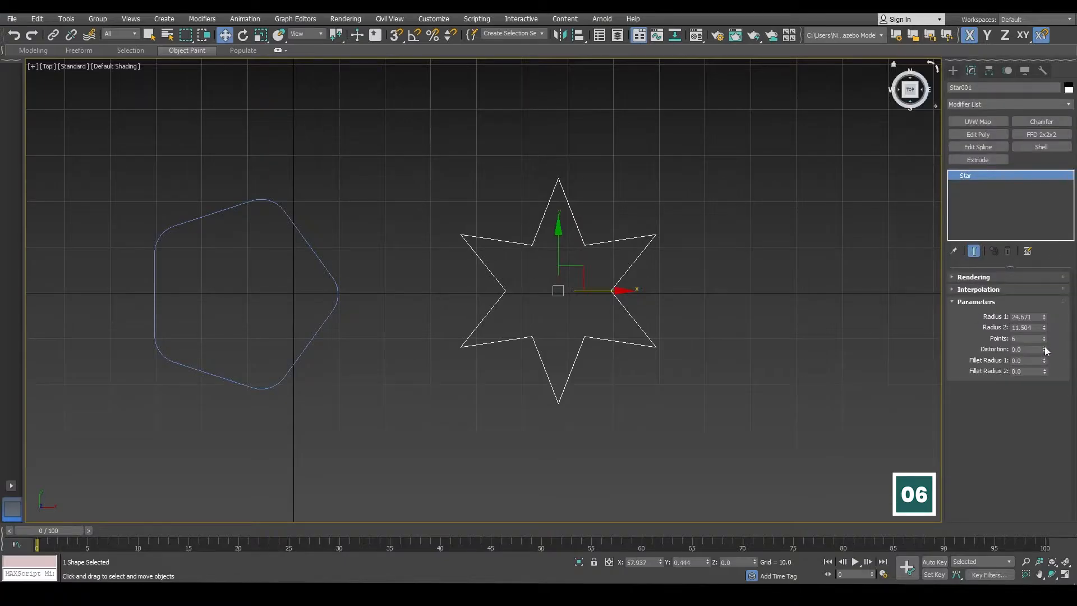
double_click(1026, 339)
type("10")
key("Return")
Step: Round the star's outer tips by setting its Fillet Radius 1 to 6.76
left_click(642, 319)
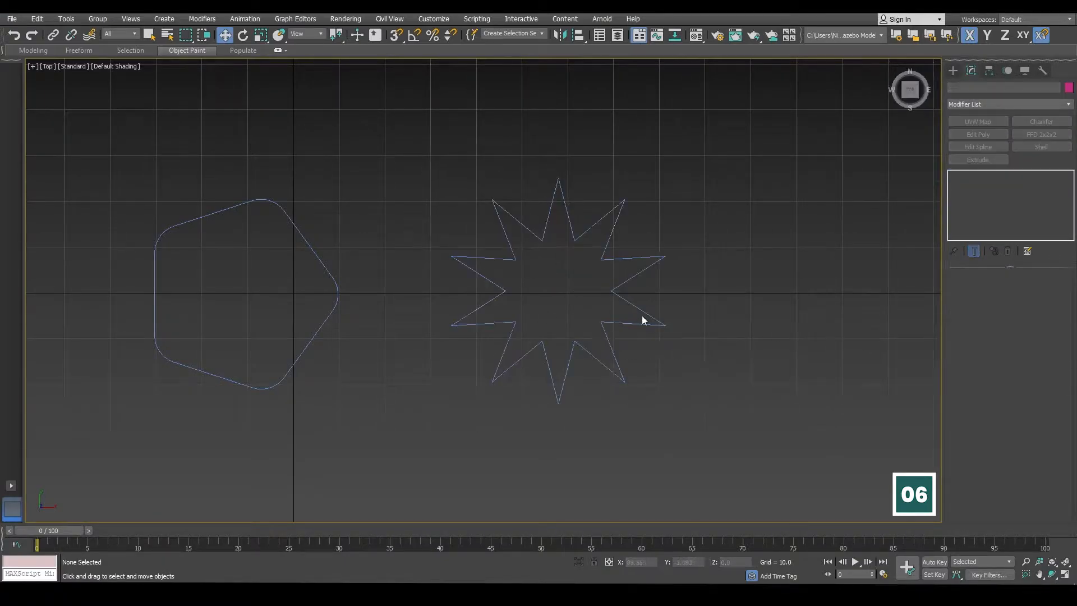
left_click_drag(651, 336, 651, 337)
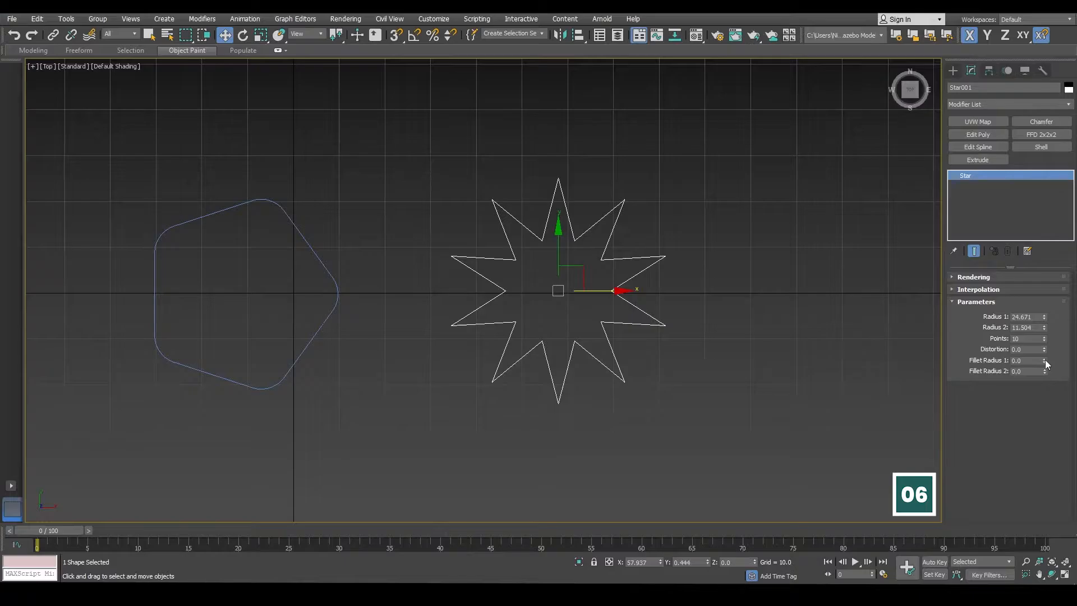
left_click_drag(1044, 360, 1007, 558)
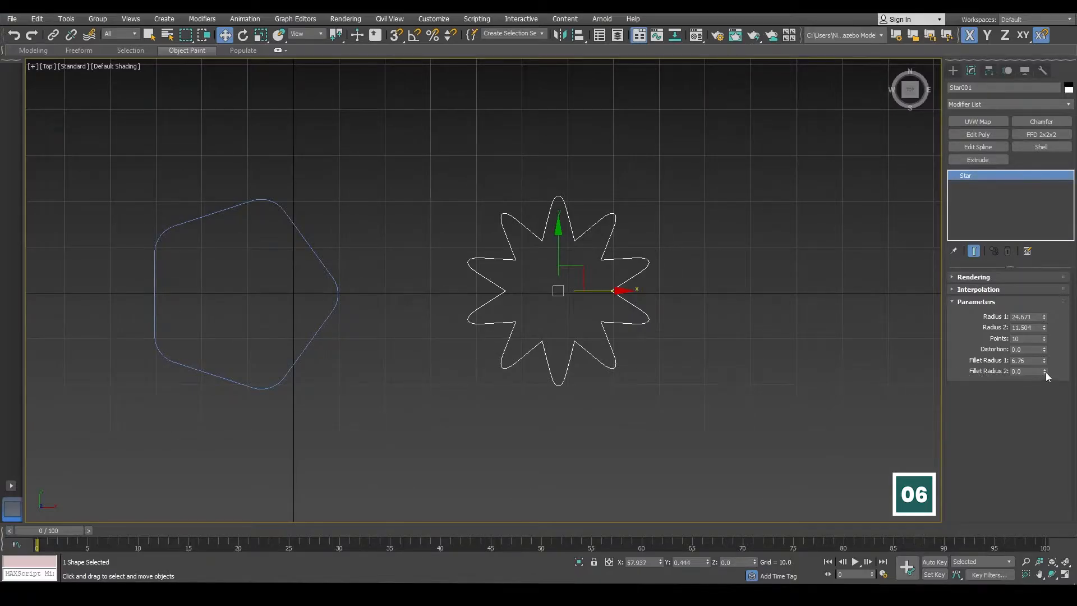
Step: Round the star's inner corners by setting its Fillet Radius 2 to 3.25
left_click_drag(1045, 369, 1007, 203)
left_click(721, 361)
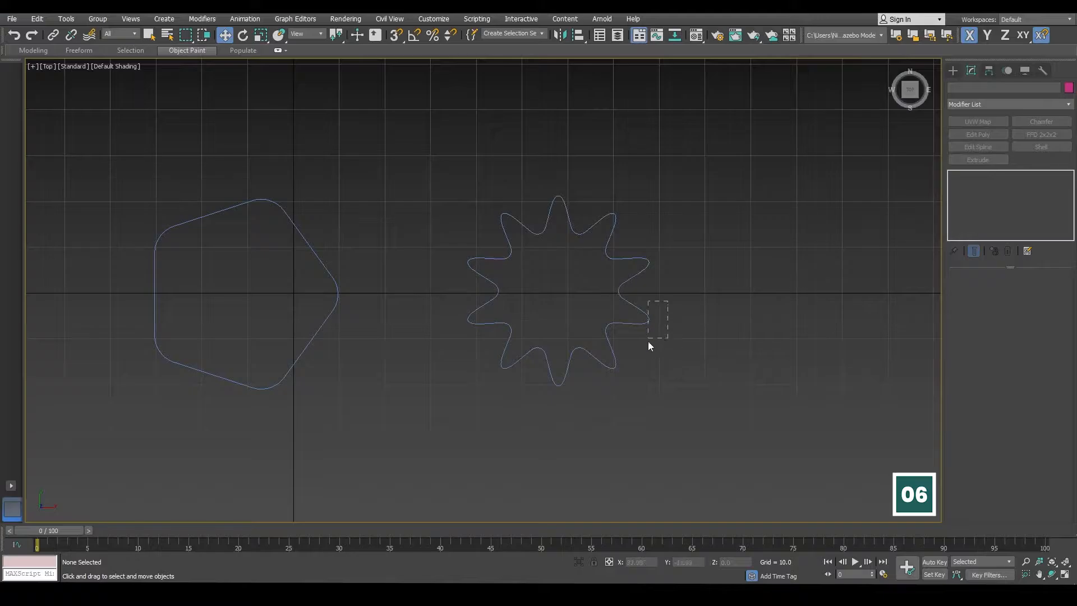
left_click_drag(647, 341, 655, 350)
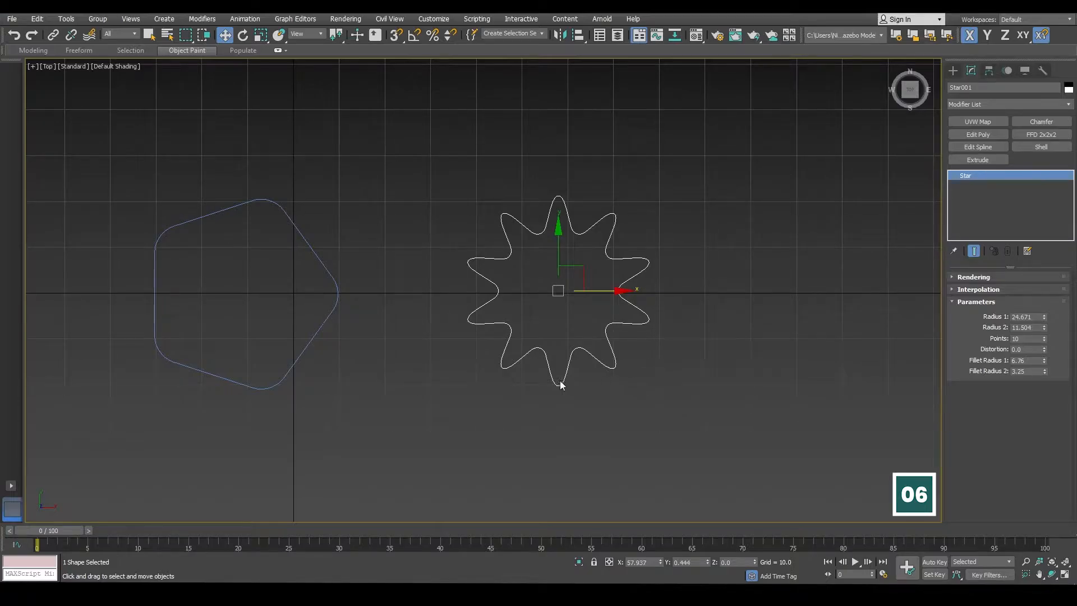
Step: Delete the rounded rectangle, the rounded pentagon and the star together
middle_click_drag(483, 386, 592, 370)
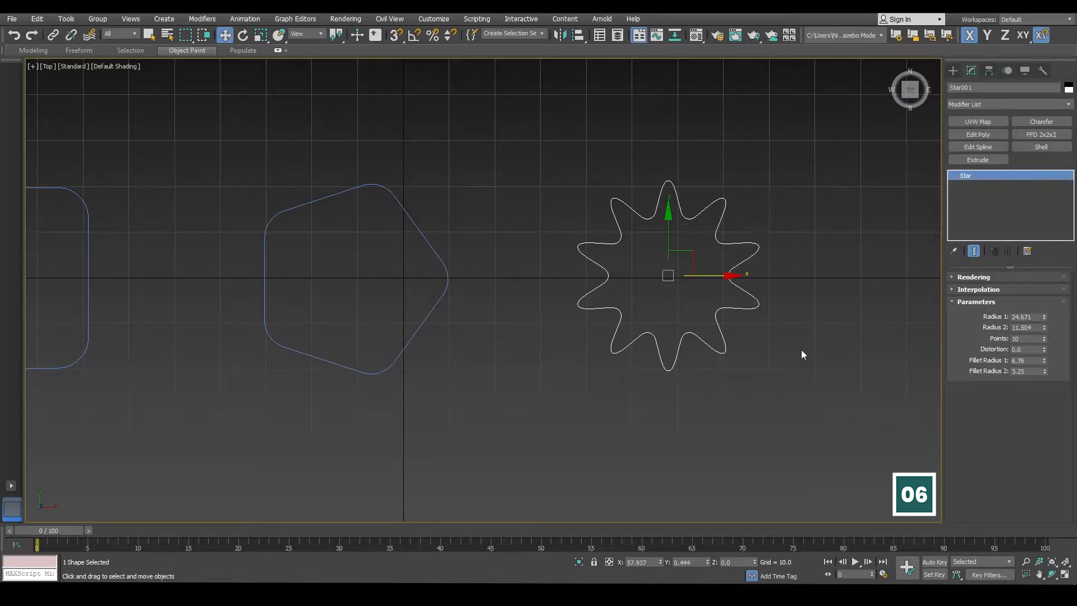
scroll(801, 349, "down", 2)
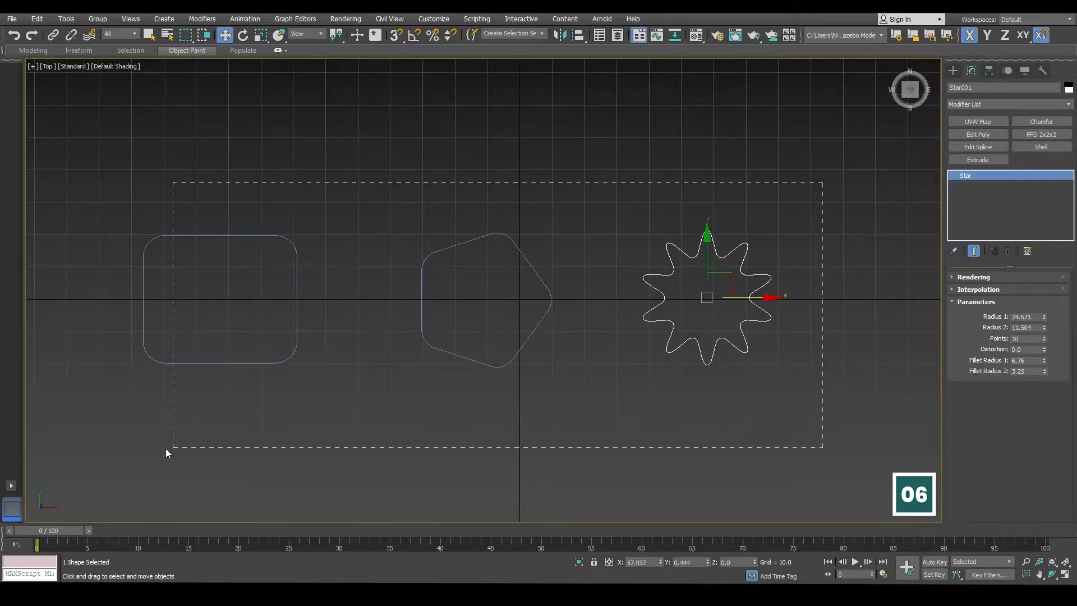
left_click_drag(166, 449, 142, 455)
key("Delete")
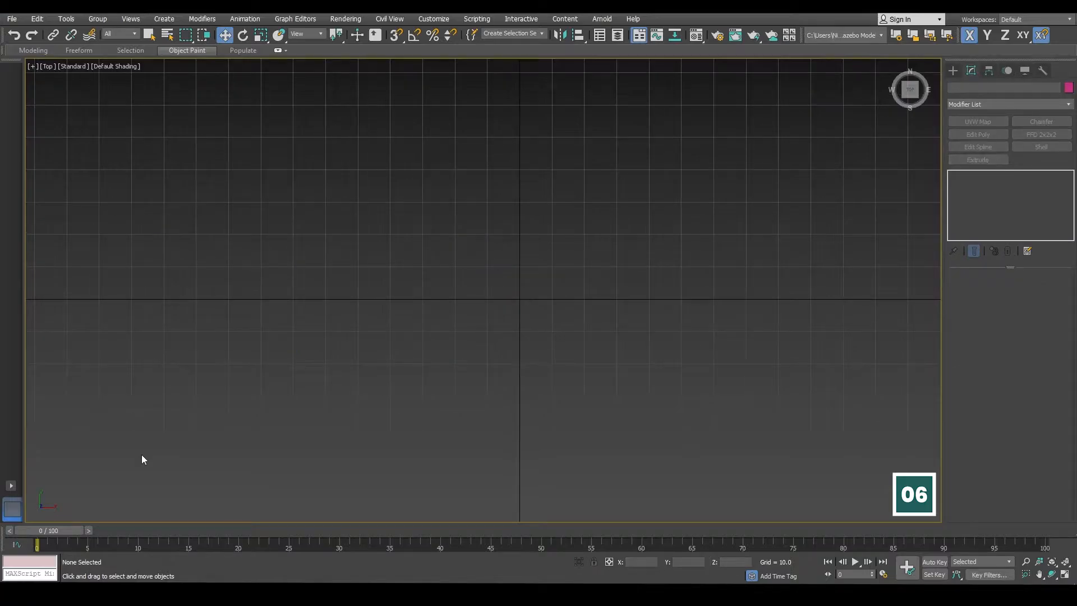
Step: Draw a closed, irregular twelve-vertex outline around the origin with the Line tool, using straight corner segments, and finish with the Move tool active
middle_click_drag(553, 343, 544, 337)
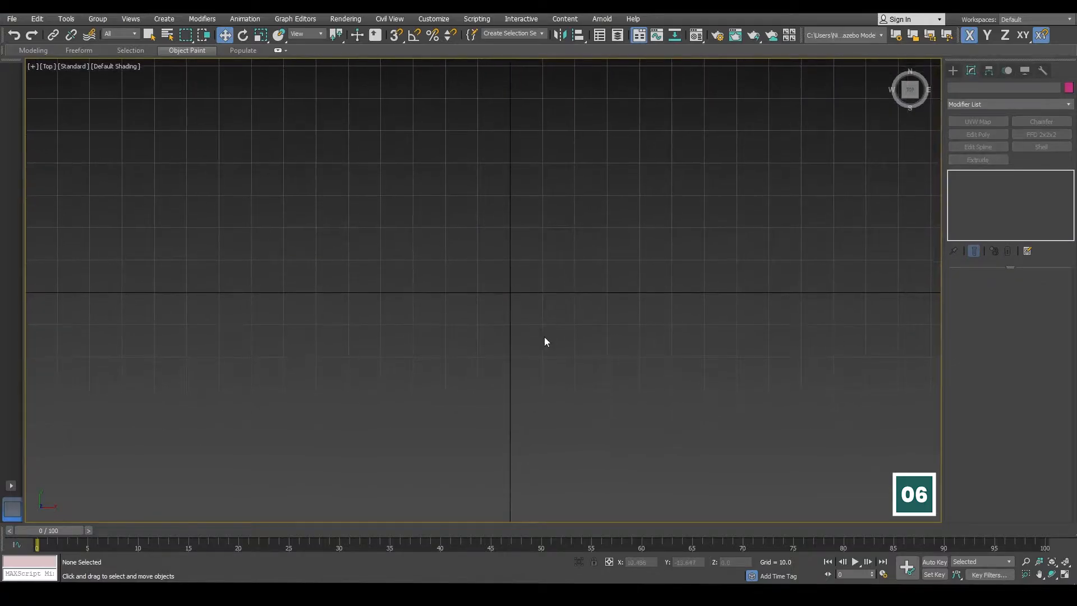
left_click(953, 69)
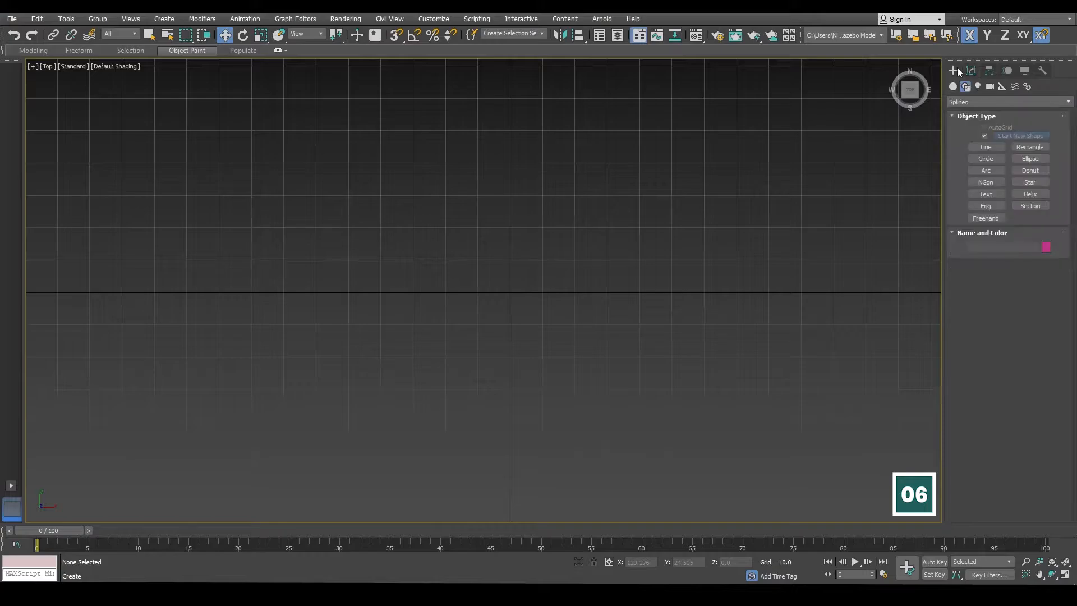
left_click(984, 147)
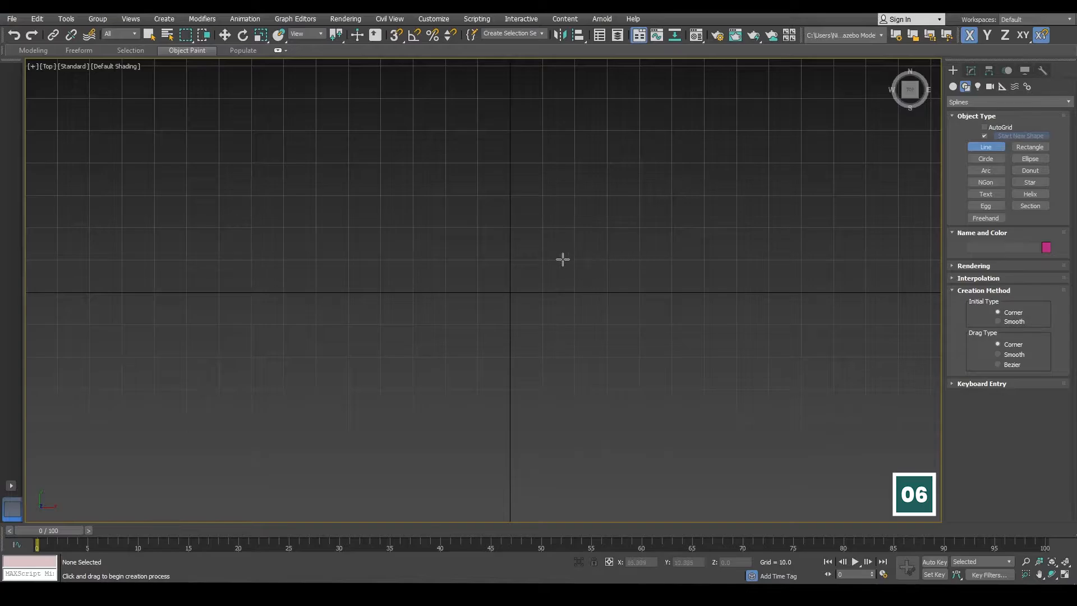
left_click(511, 179)
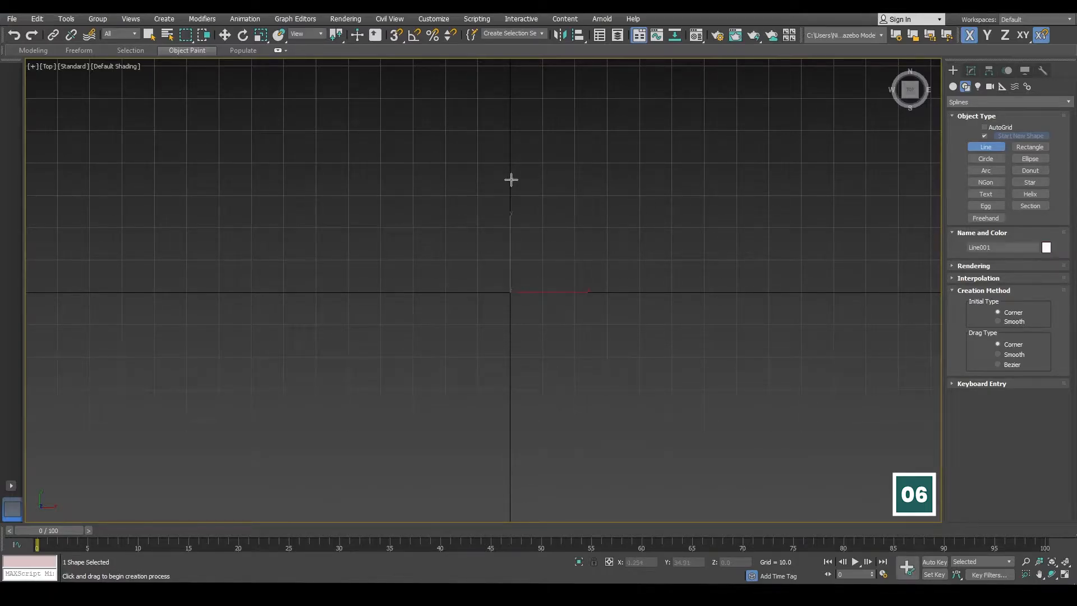
left_click(651, 186)
left_click(711, 315)
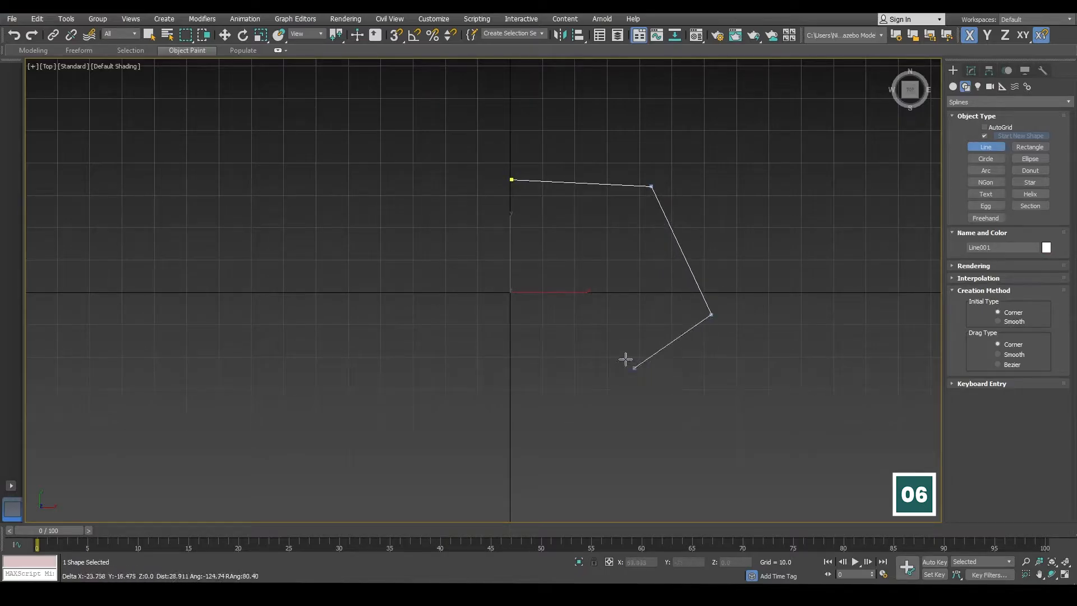
left_click(610, 368)
left_click(569, 242)
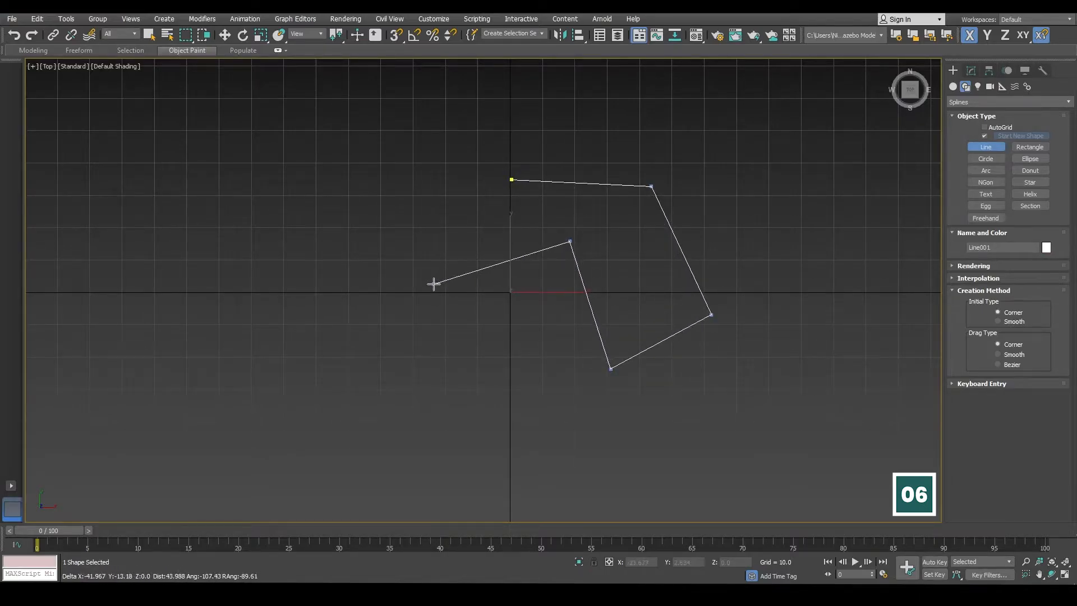
left_click(485, 298)
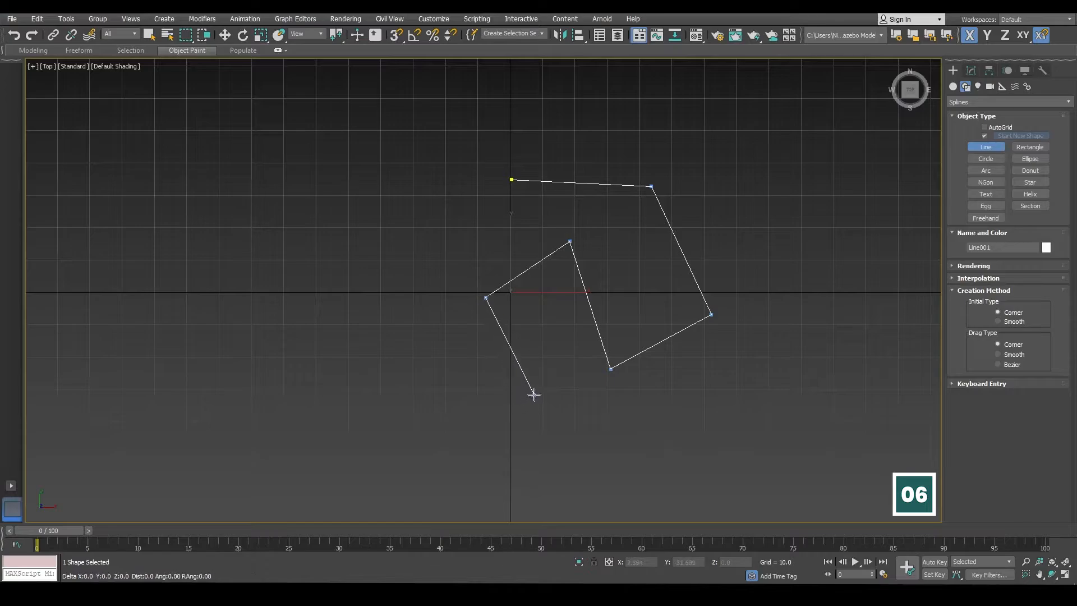
left_click(534, 395)
left_click(411, 401)
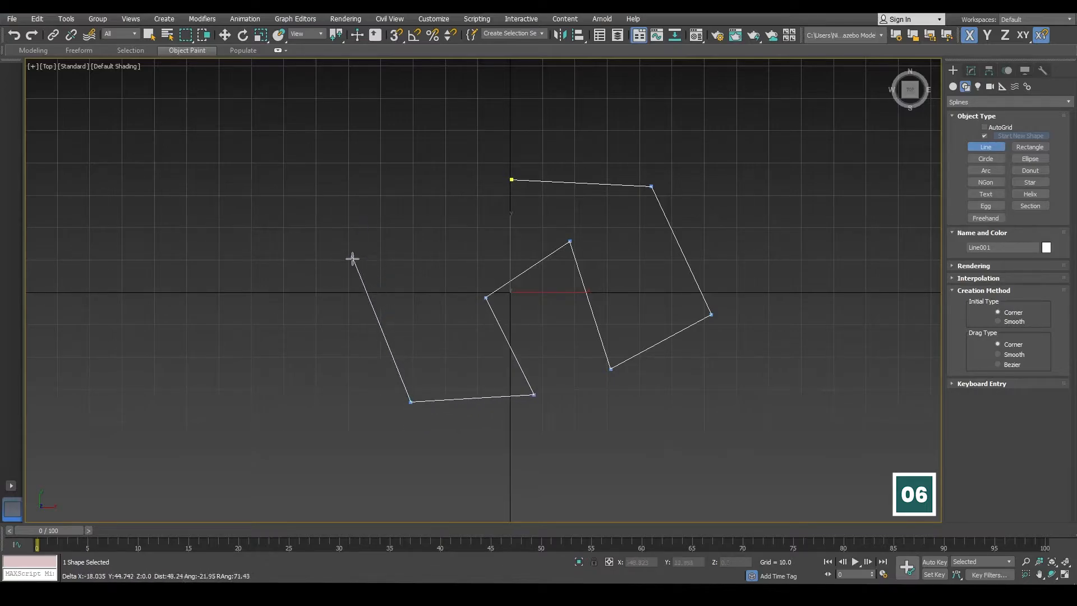
left_click(344, 274)
left_click(428, 176)
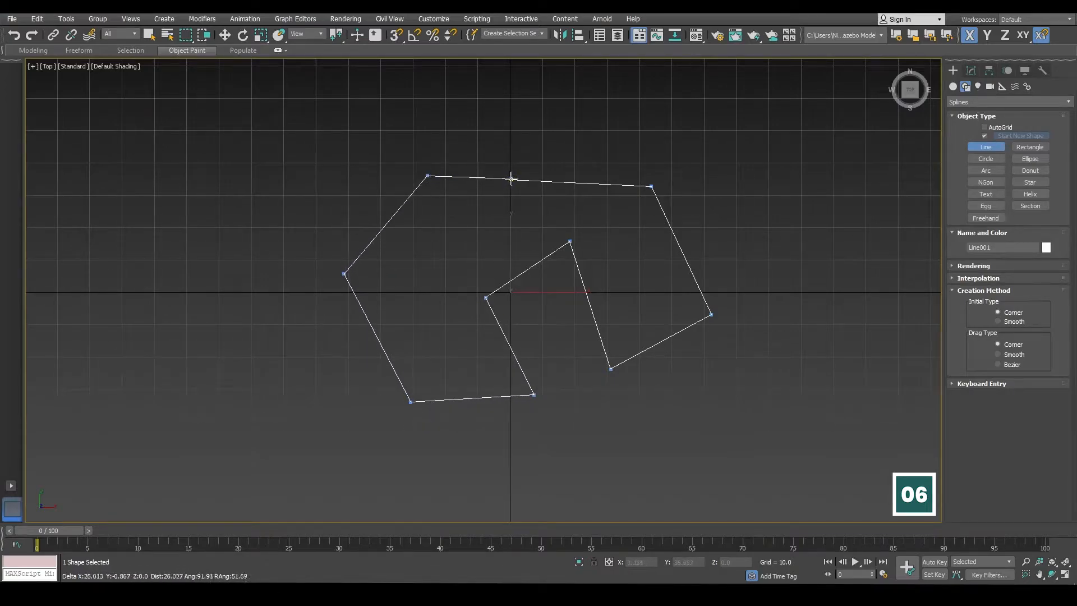
left_click(391, 114)
left_click(549, 90)
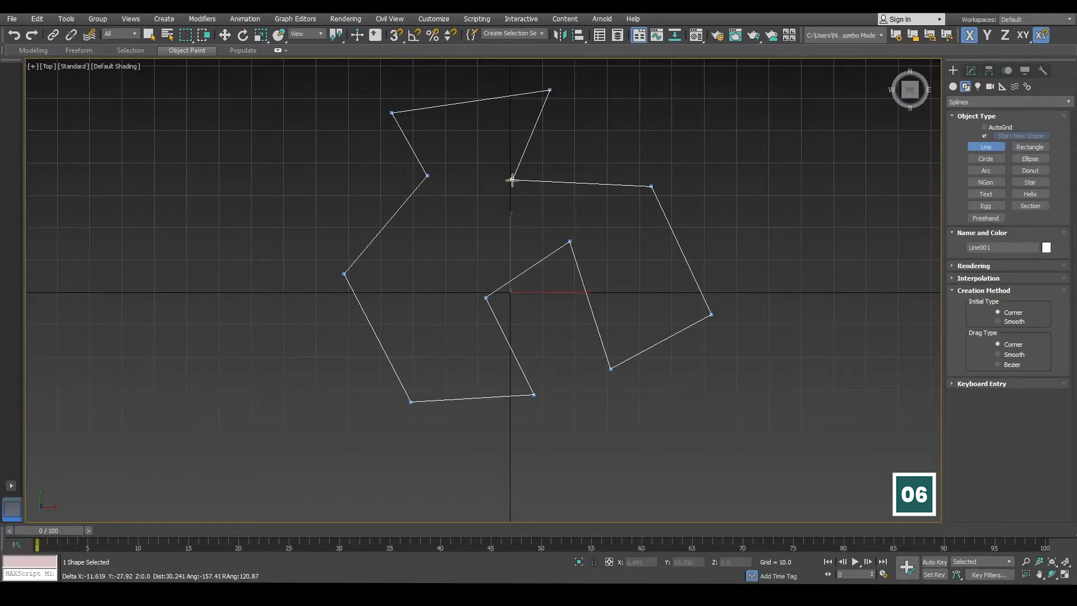
left_click(512, 179)
left_click(522, 332)
key("w")
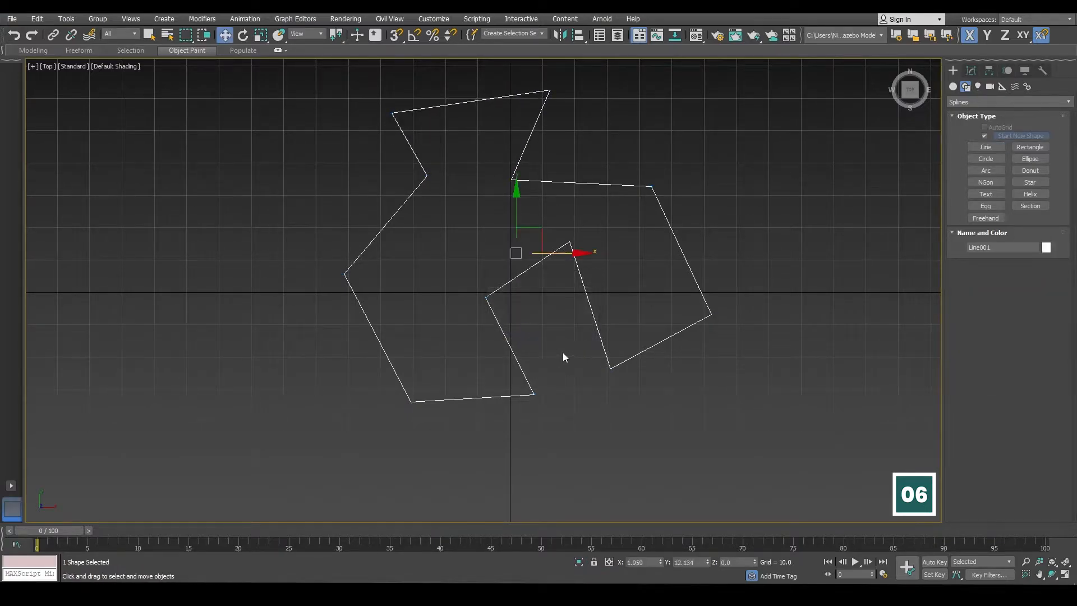
Step: Select the closed line shape and show its modifier settings
middle_click_drag(494, 243, 482, 294)
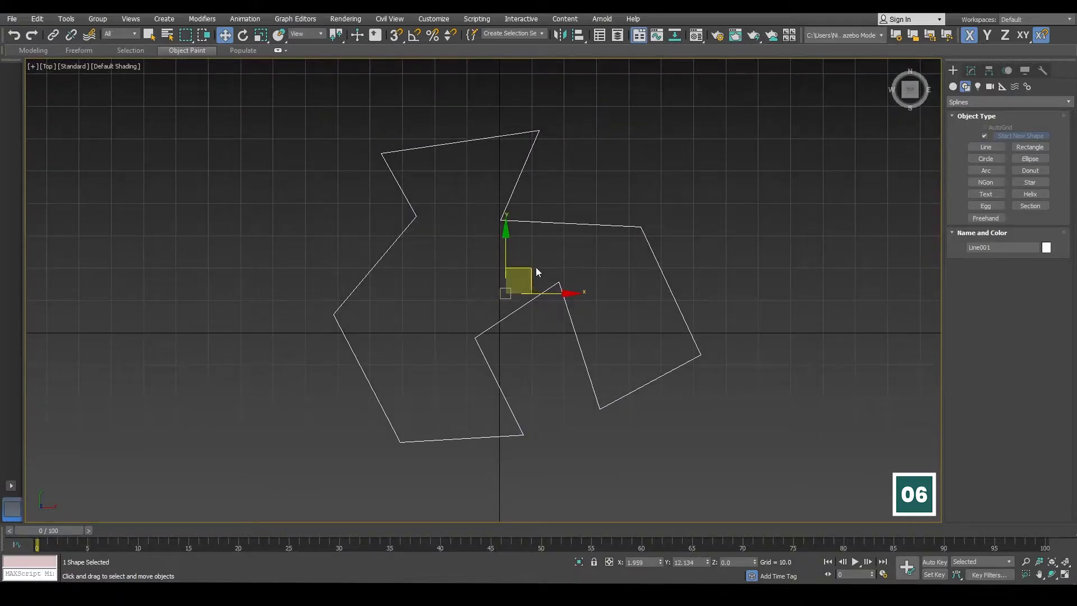
left_click(599, 253)
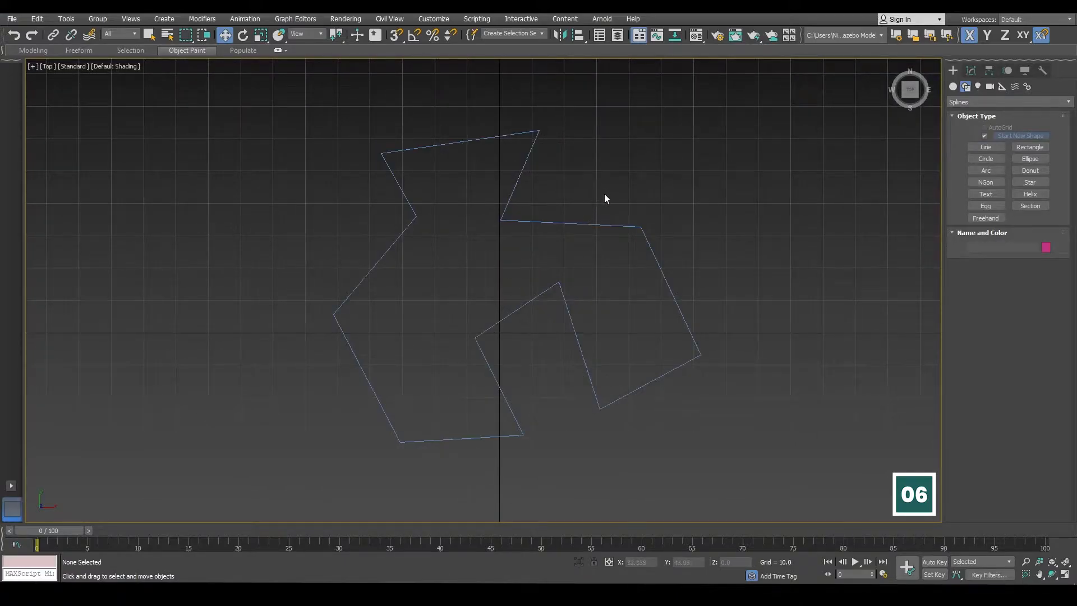
left_click(652, 253)
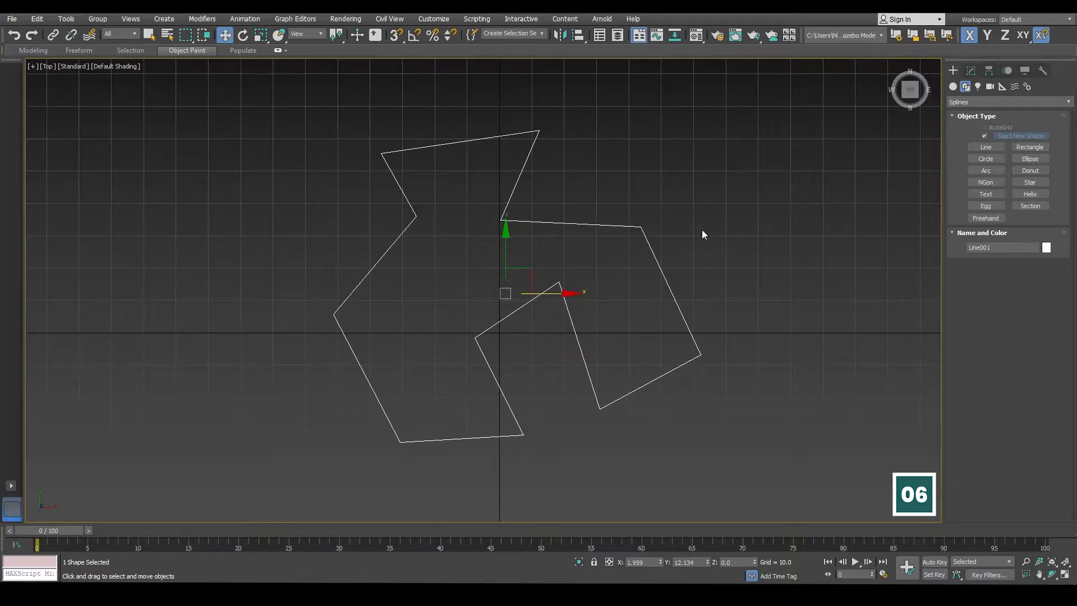
left_click(970, 70)
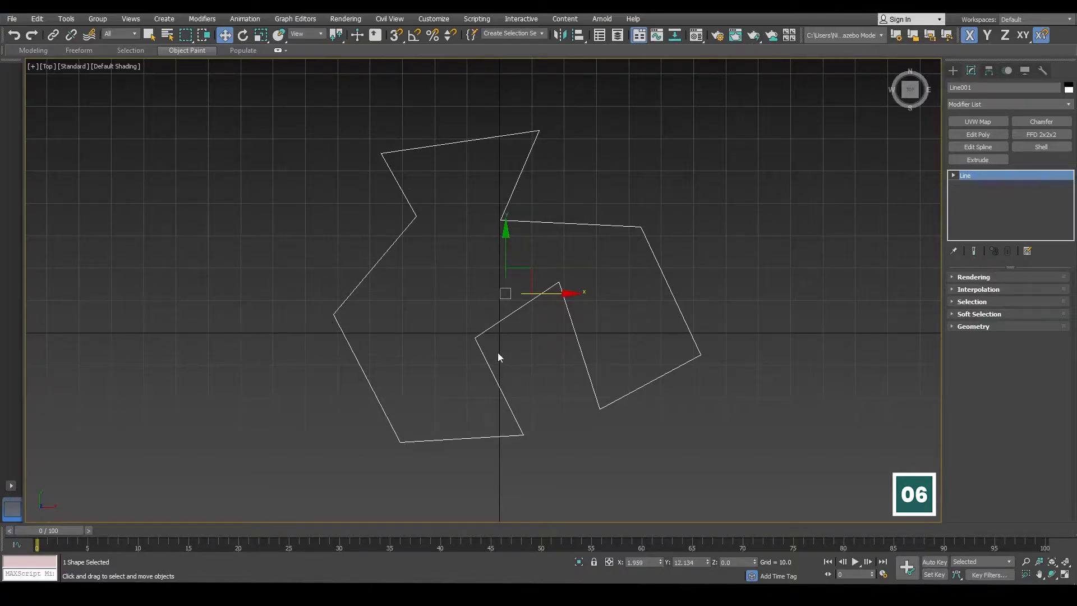
left_click(590, 257)
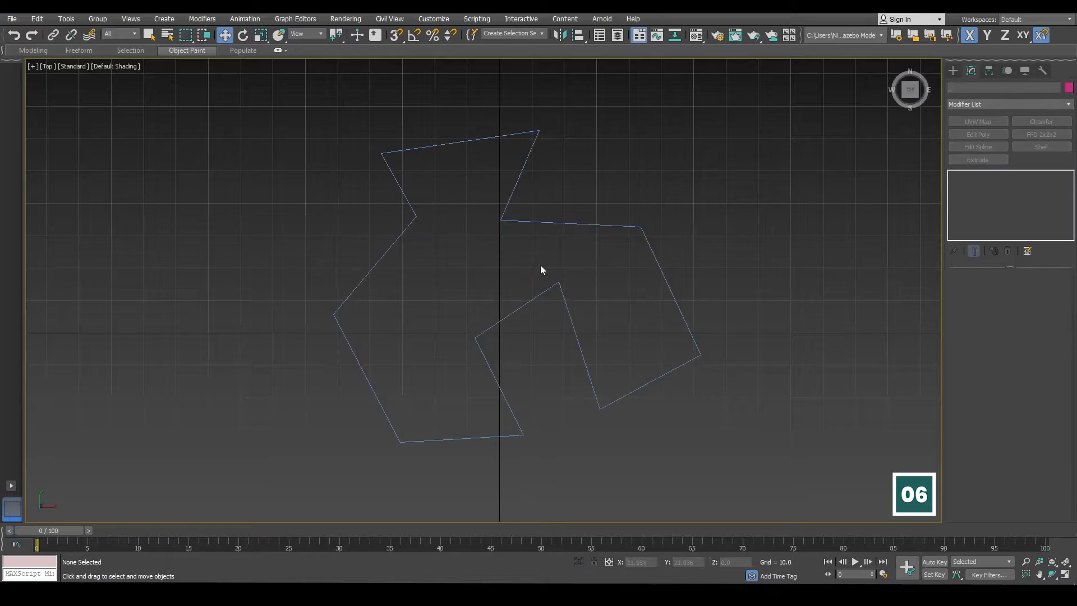
left_click_drag(540, 265, 571, 305)
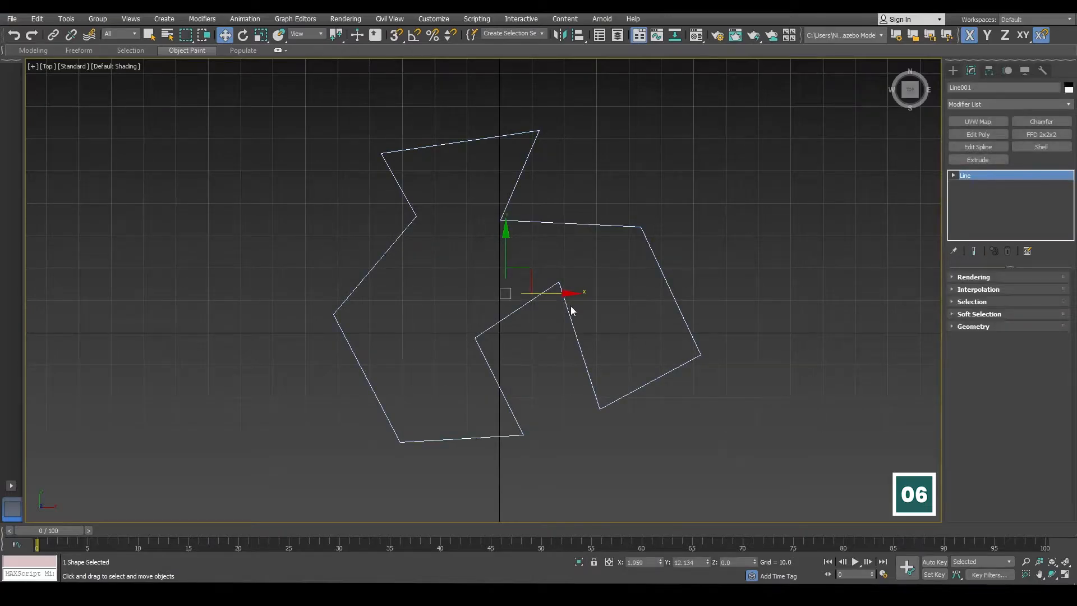
Step: Expand the line's sub-object levels and go through Vertex, Segment and Spline in turn
left_click(953, 176)
left_click(977, 186)
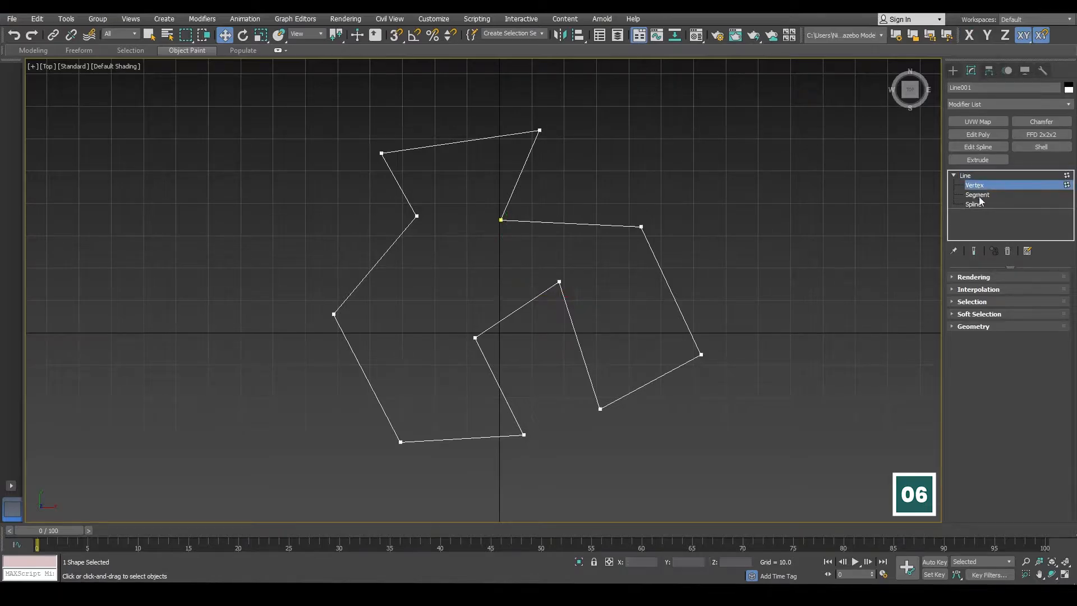
left_click(977, 195)
left_click(978, 204)
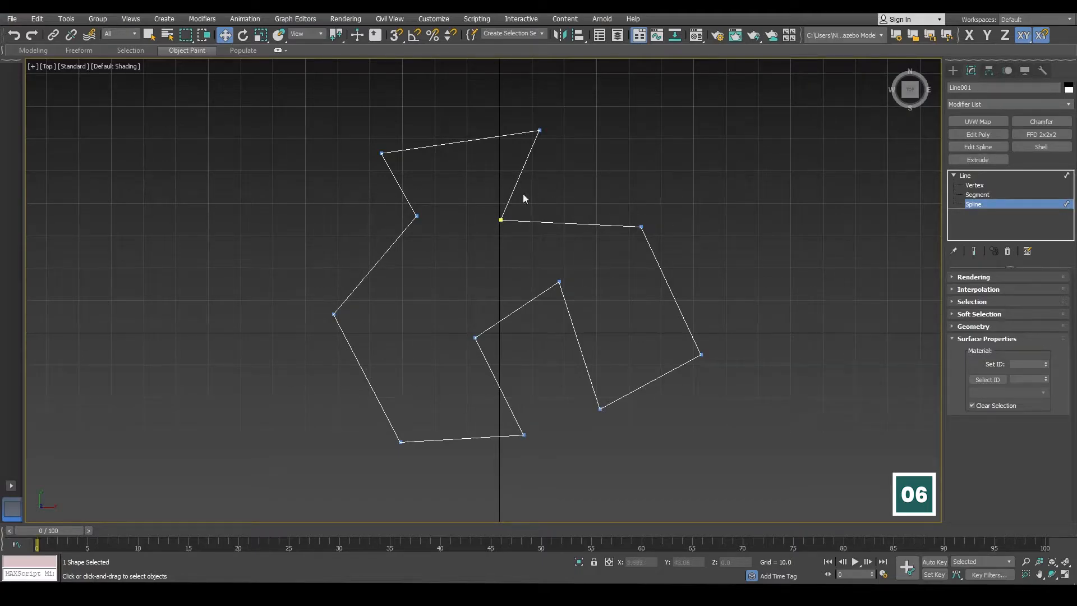
Step: At Vertex level, move the vertex at the outline's upper-right corner upward and slightly to the right
left_click(981, 185)
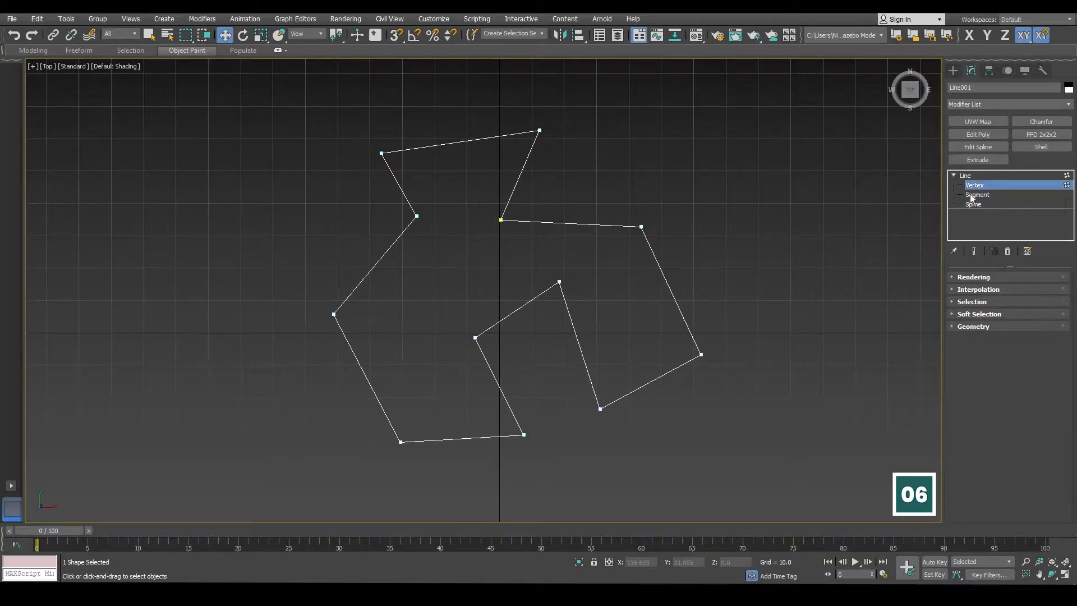
left_click(539, 130)
left_click(500, 220)
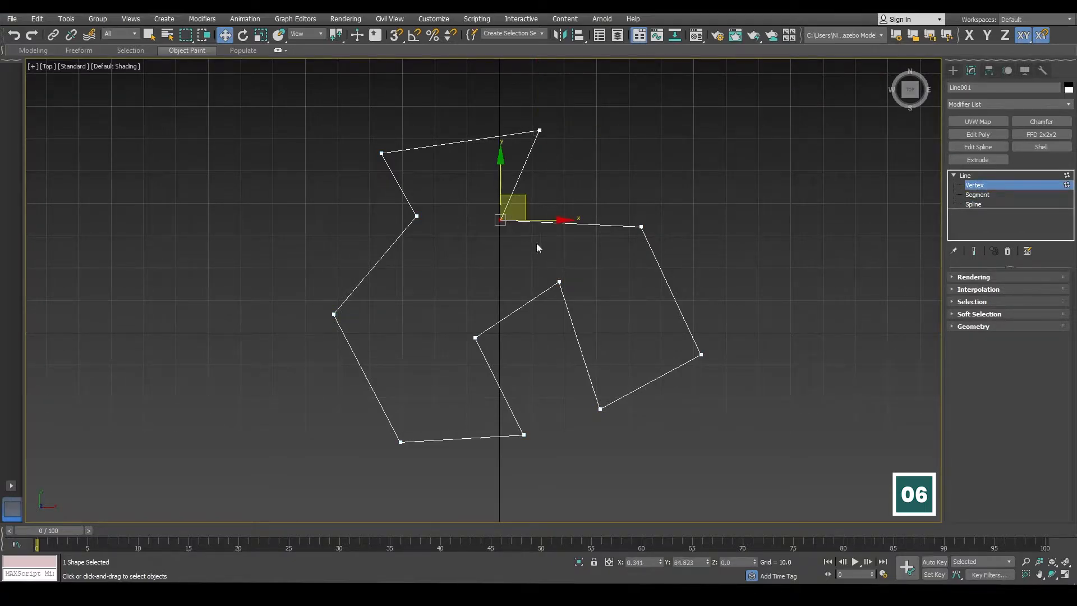
left_click(641, 227)
left_click(701, 355)
left_click(641, 226)
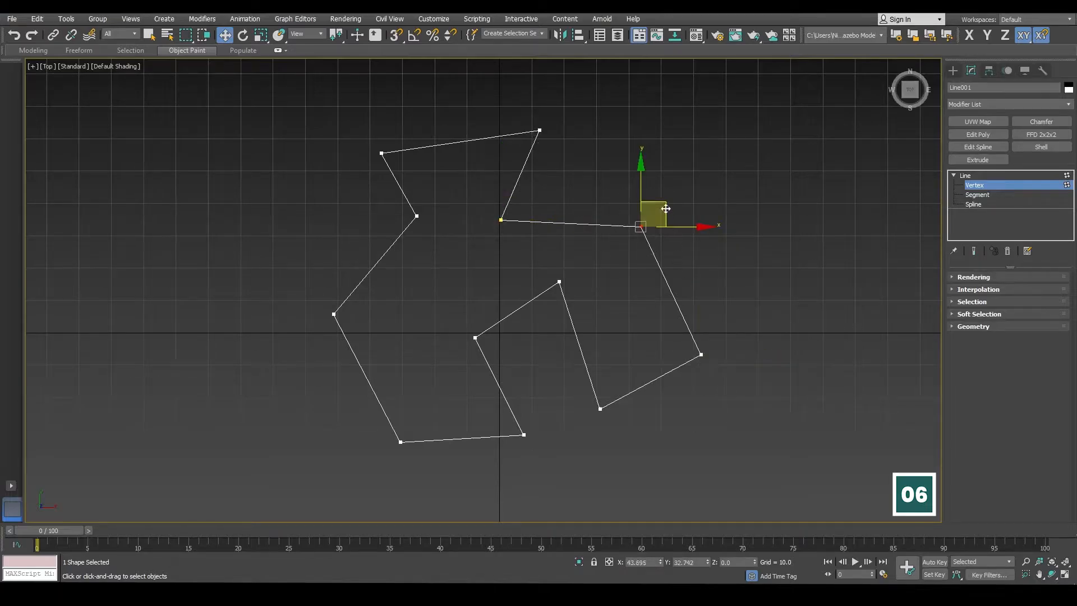
left_click_drag(667, 203, 682, 159)
Step: Reshape the central notch by lowering its right vertex, raising its left vertex and shifting the left leg's inner bottom vertex to the left
left_click(559, 281)
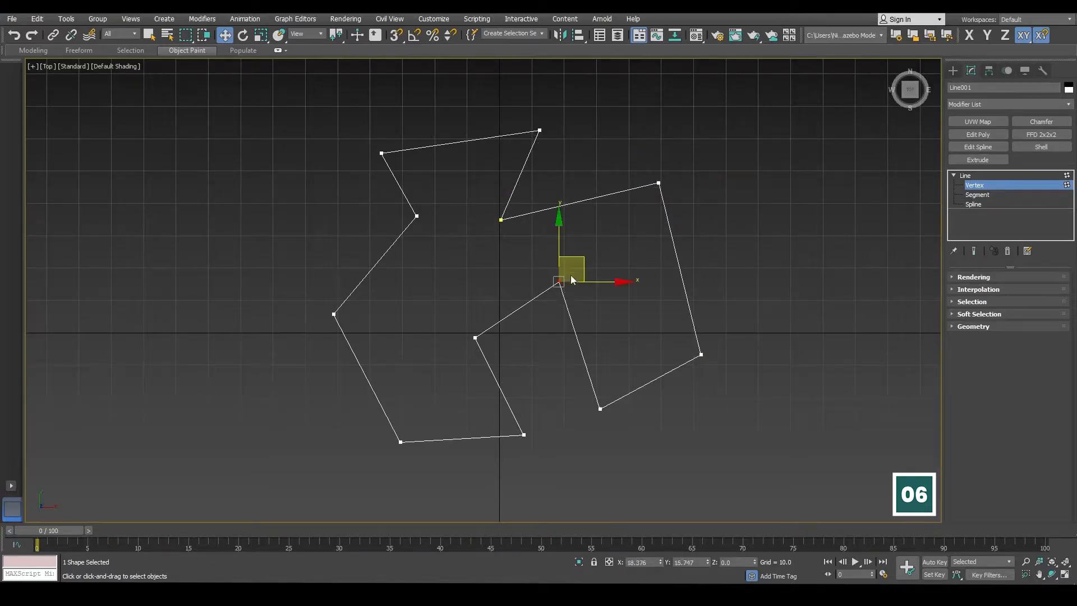
left_click_drag(579, 260, 587, 292)
left_click(475, 338)
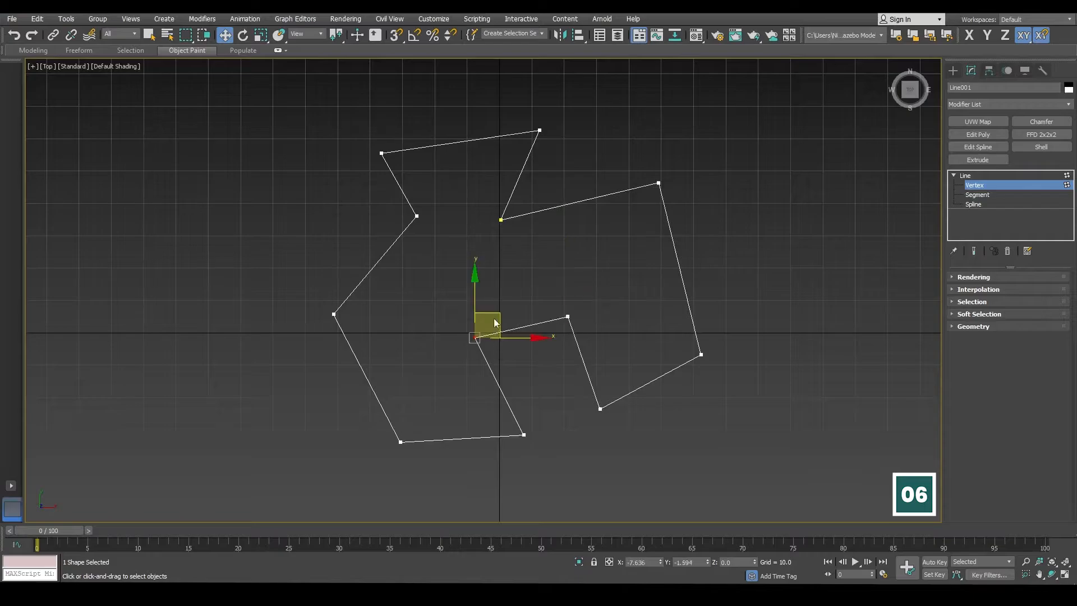
left_click_drag(497, 314, 512, 269)
left_click(524, 434)
left_click_drag(536, 411, 483, 415)
Step: Rearrange the four vertices of the narrow neck at the outline's top into a broad arch
left_click(417, 215)
left_click_drag(441, 193, 371, 244)
left_click(381, 153)
left_click_drag(392, 141, 420, 194)
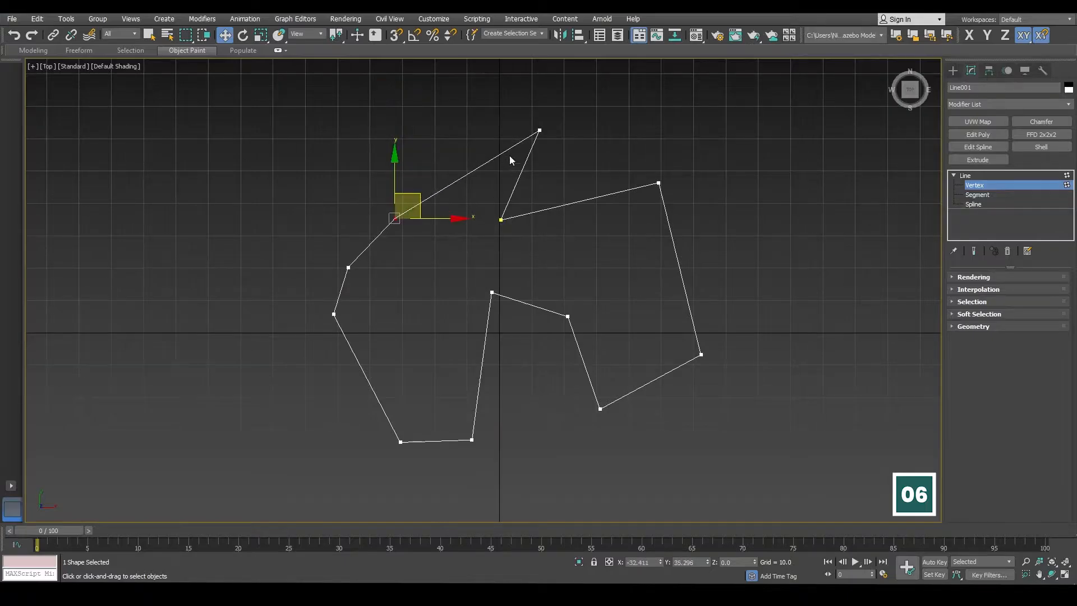
left_click(539, 130)
left_click(500, 219)
left_click_drag(521, 198, 630, 122)
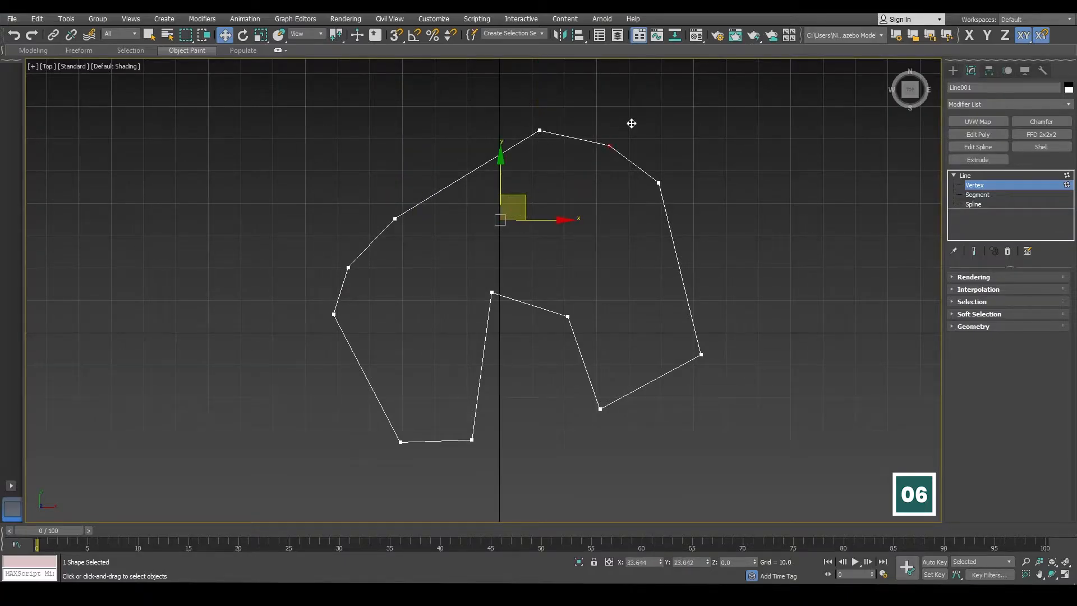
left_click(539, 130)
left_click_drag(557, 112, 484, 146)
Step: Move the notch's left vertex down toward the left leg, and lower the outline's leftmost vertex
left_click(491, 292)
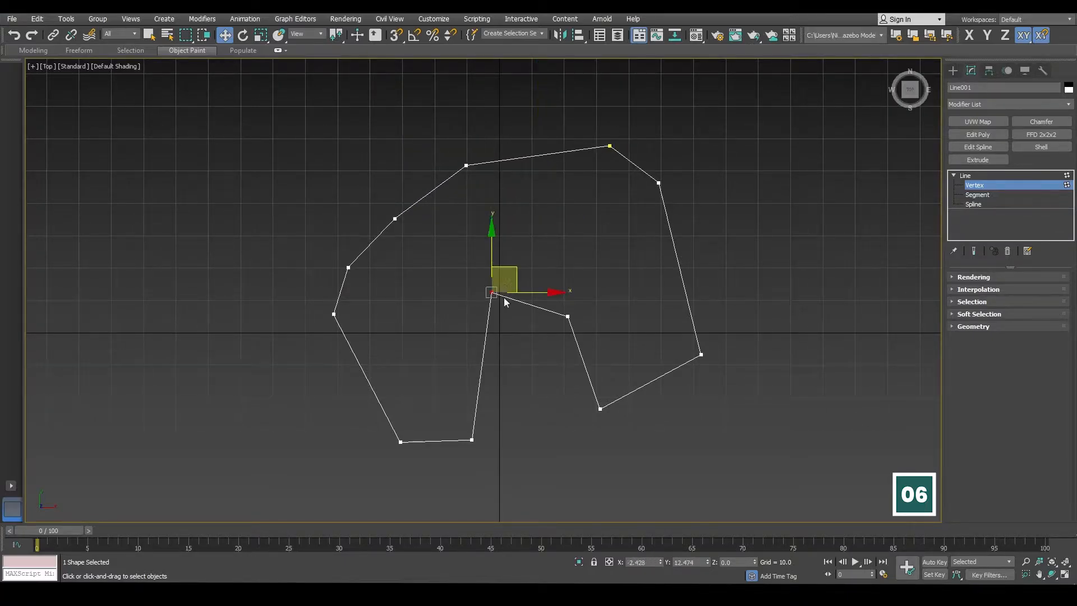
left_click_drag(499, 273, 460, 315)
left_click(348, 268)
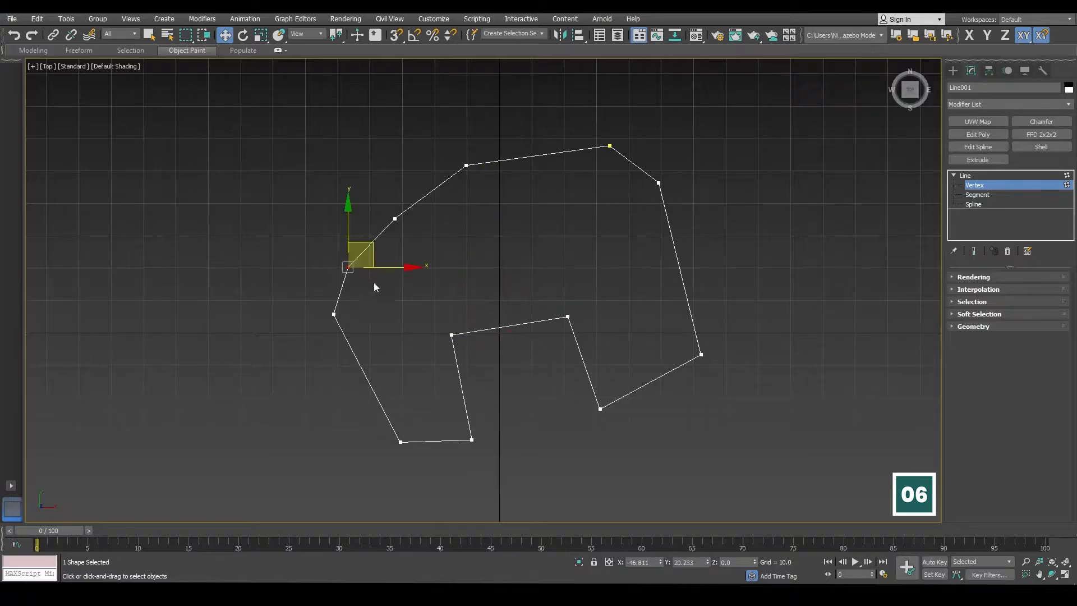
left_click(334, 314)
left_click_drag(358, 298, 375, 363)
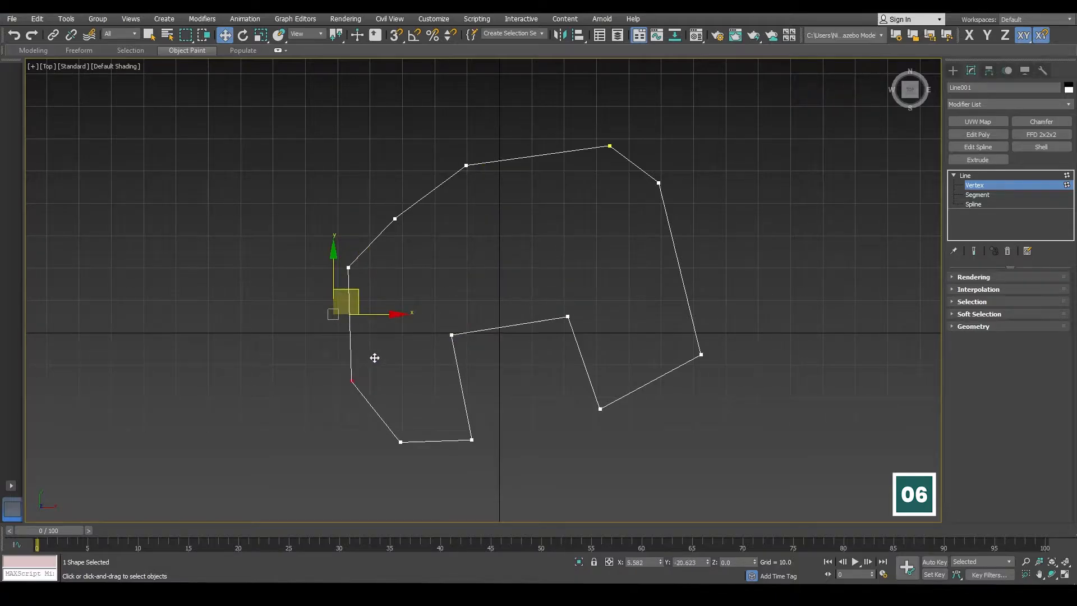
Step: Move the two central notch vertices close together to form a narrow, slanted peak between the legs
left_click(452, 335)
left_click_drag(473, 314, 567, 252)
left_click(568, 316)
left_click_drag(495, 293, 548, 329)
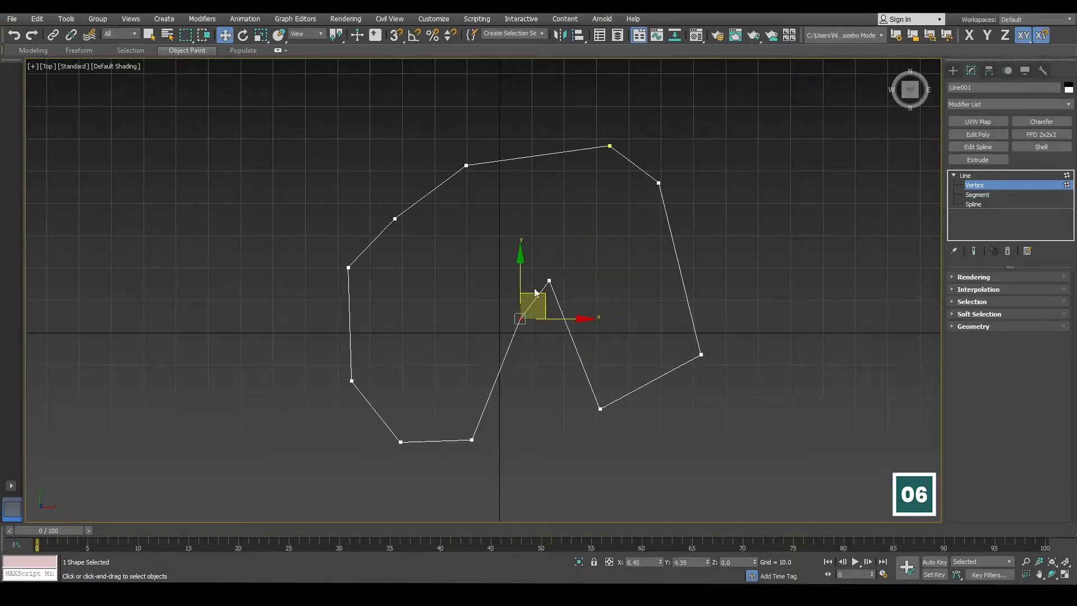
Step: Shift the notch's left vertex up and left, and move the right leg's inner bottom vertex up and to the right
left_click_drag(534, 293, 514, 278)
left_click_drag(570, 371, 654, 361)
middle_click_drag(655, 311, 571, 288)
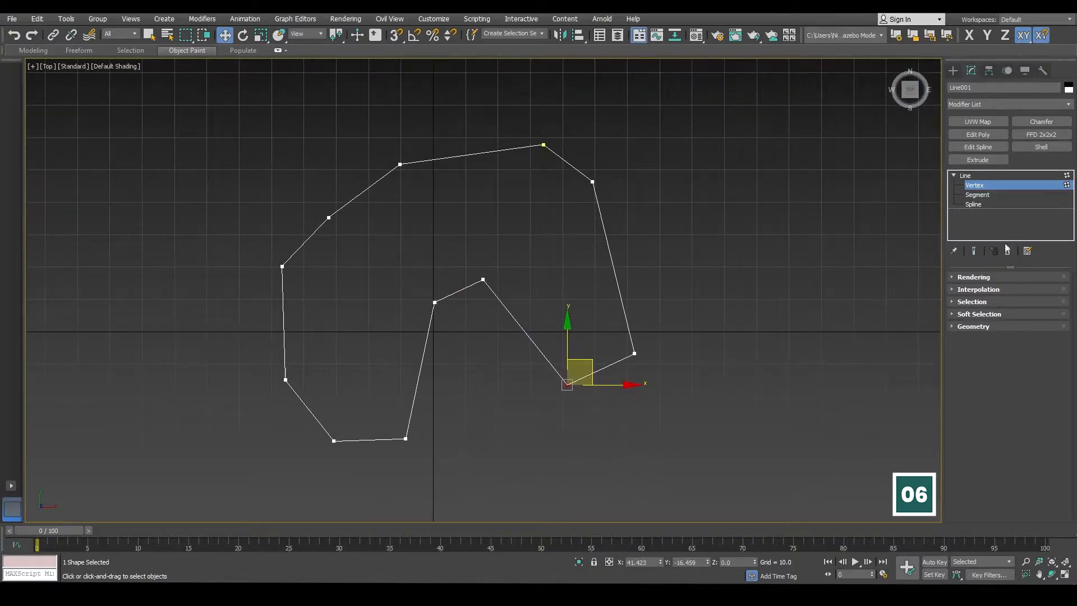
Step: At Segment level, move the outline's short leftmost segment outward to the left, to about X -95
left_click(978, 195)
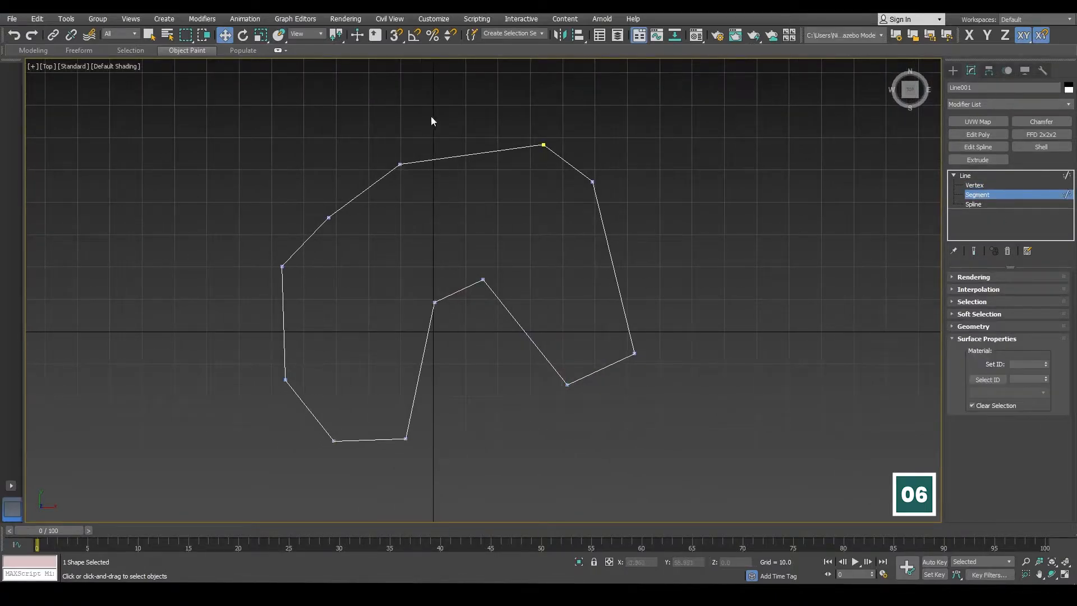
left_click(471, 155)
middle_click_drag(469, 214, 490, 260)
scroll(490, 261, "down", 4)
left_click(398, 316)
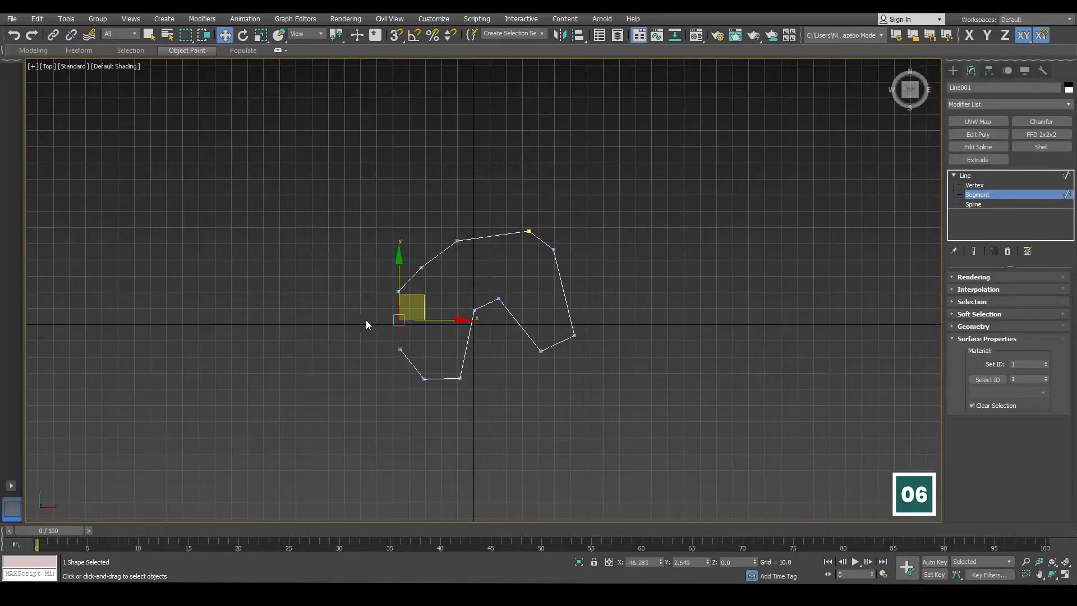
left_click_drag(418, 300, 339, 290)
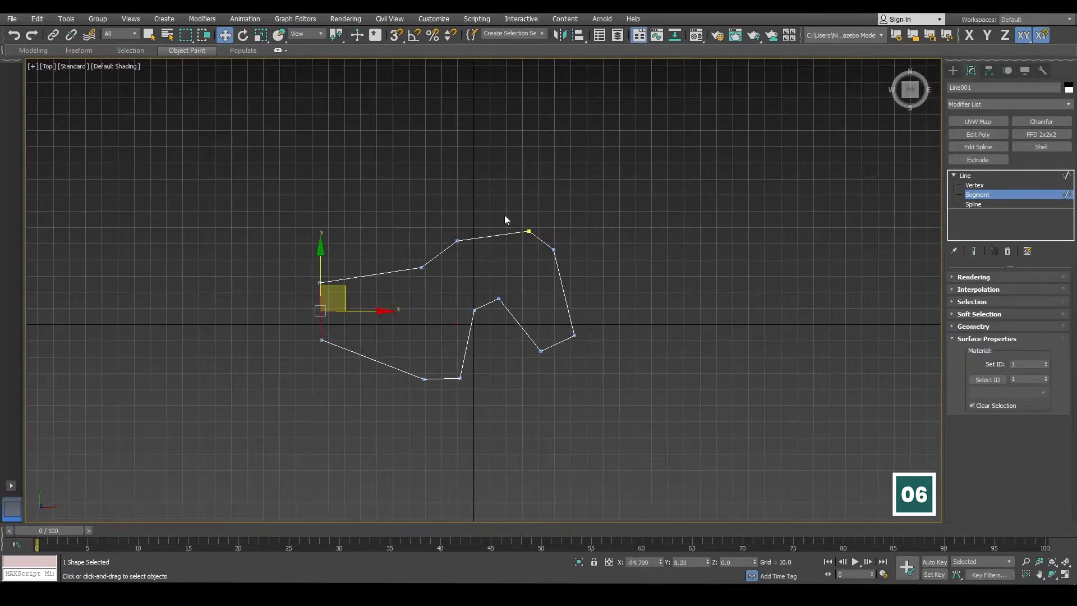
Step: Move the notch's short top segment down below the outline, to about X 38, Y -77, forming a downward-pointing leg
left_click(488, 313)
left_click_drag(505, 283, 555, 426)
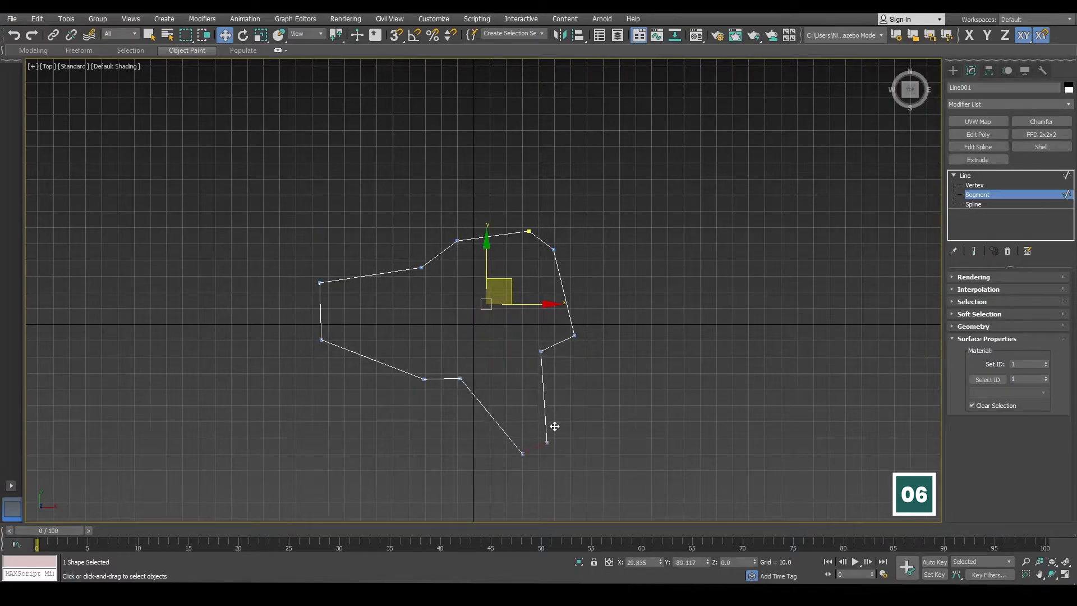
middle_click_drag(594, 345, 575, 304)
scroll(564, 298, "down", 2)
scroll(564, 300, "up", 4)
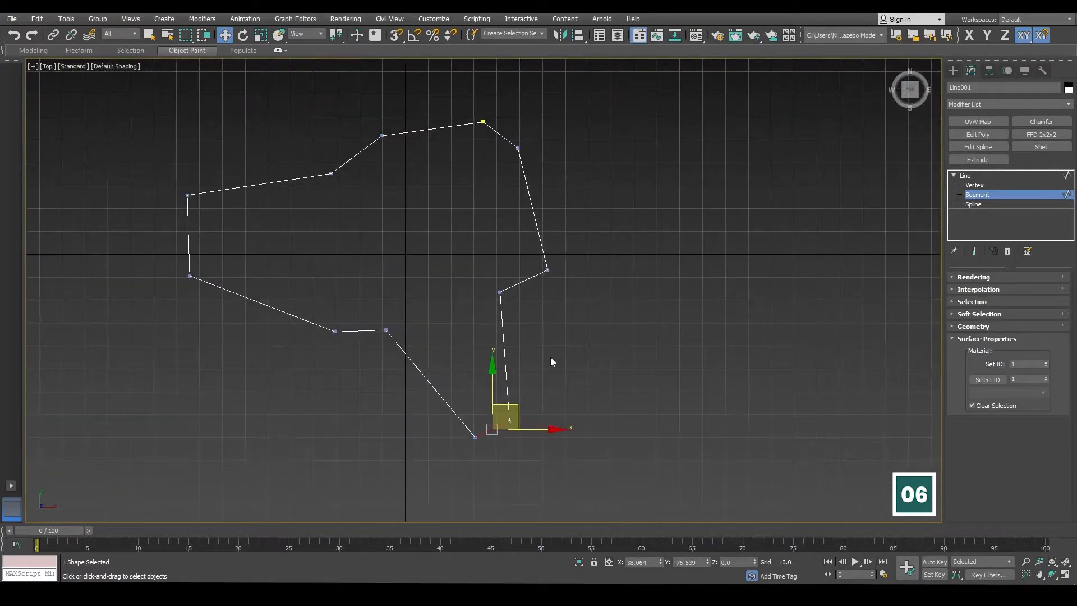
Step: At Spline level, copy the whole spline horizontally to the right, to about X 179.5, within the same line object
left_click(975, 204)
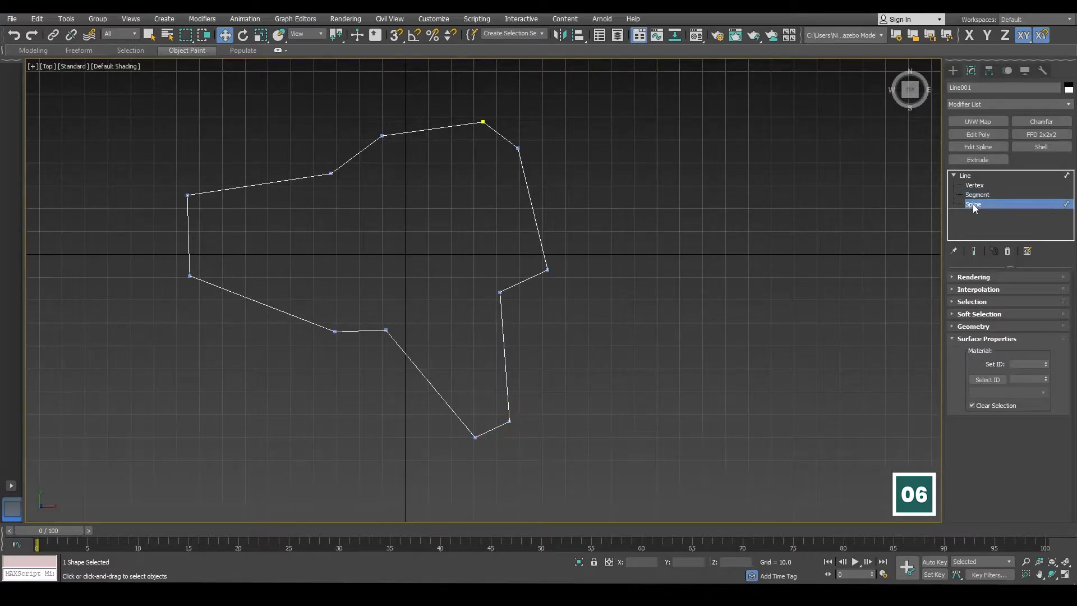
left_click_drag(589, 228, 153, 248)
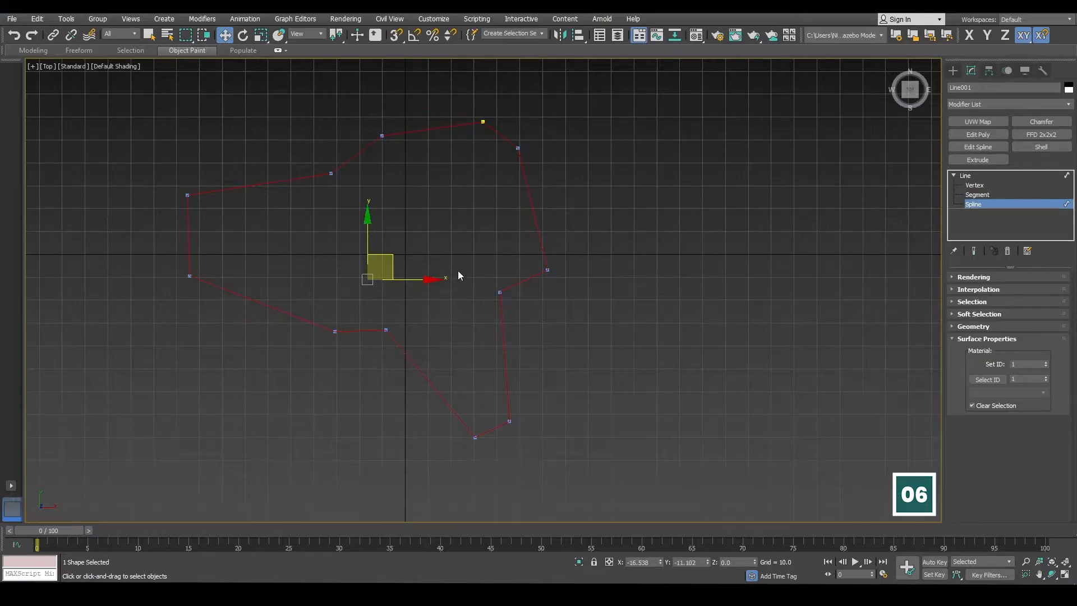
scroll(459, 275, "down", 2)
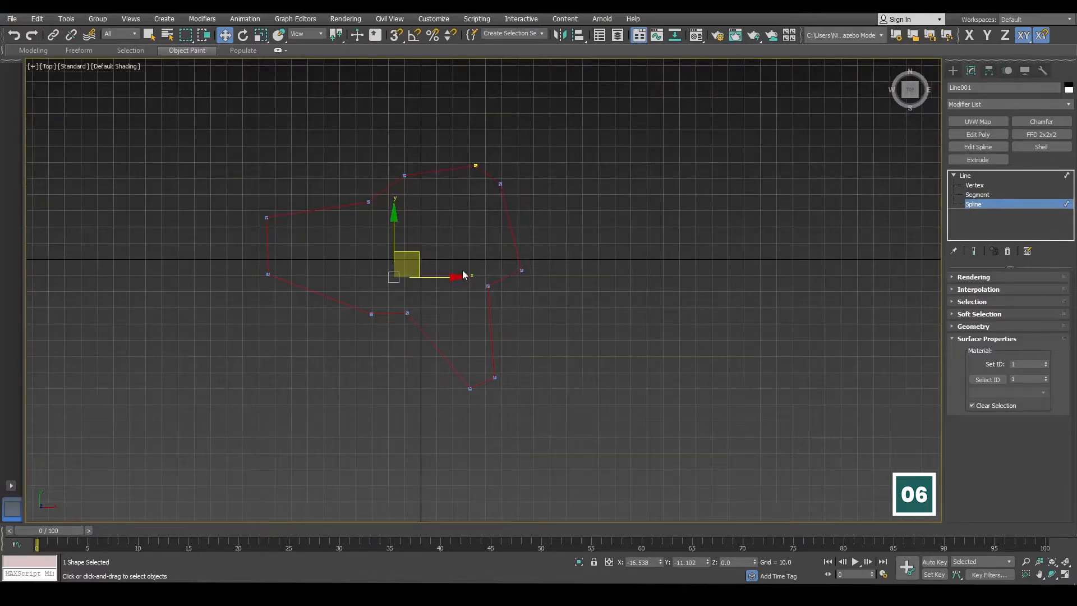
middle_click_drag(526, 284, 447, 288)
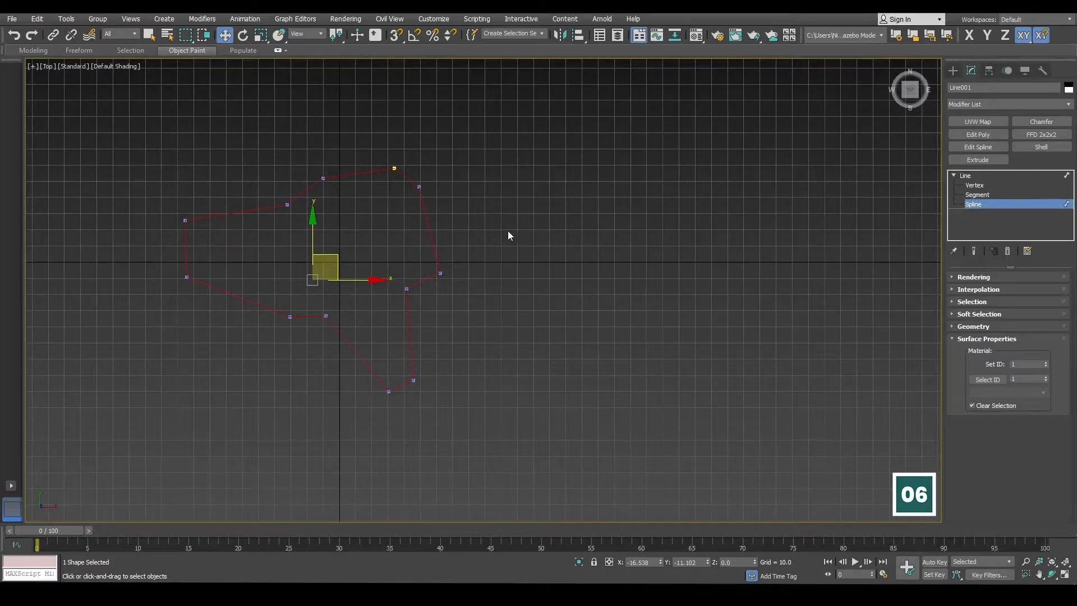
left_click(443, 250)
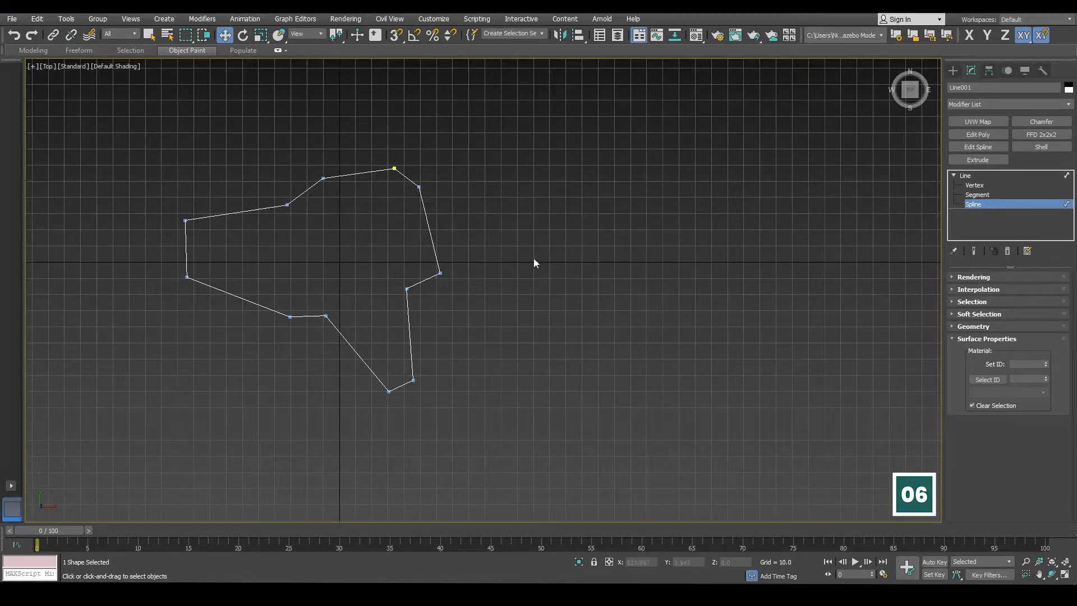
left_click(432, 240)
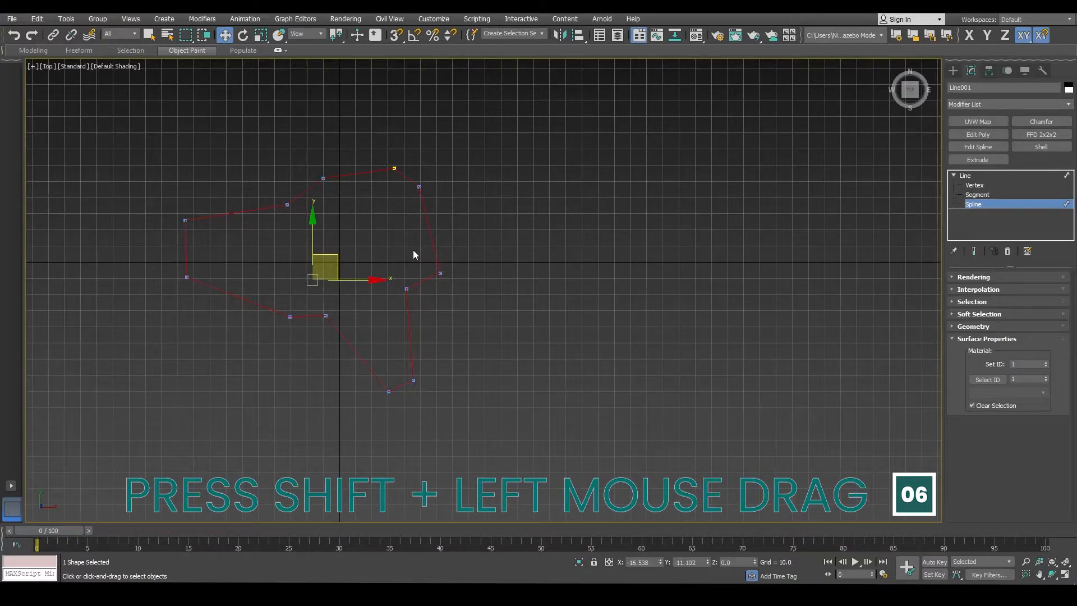
left_click_drag(365, 280, 680, 287, "shift")
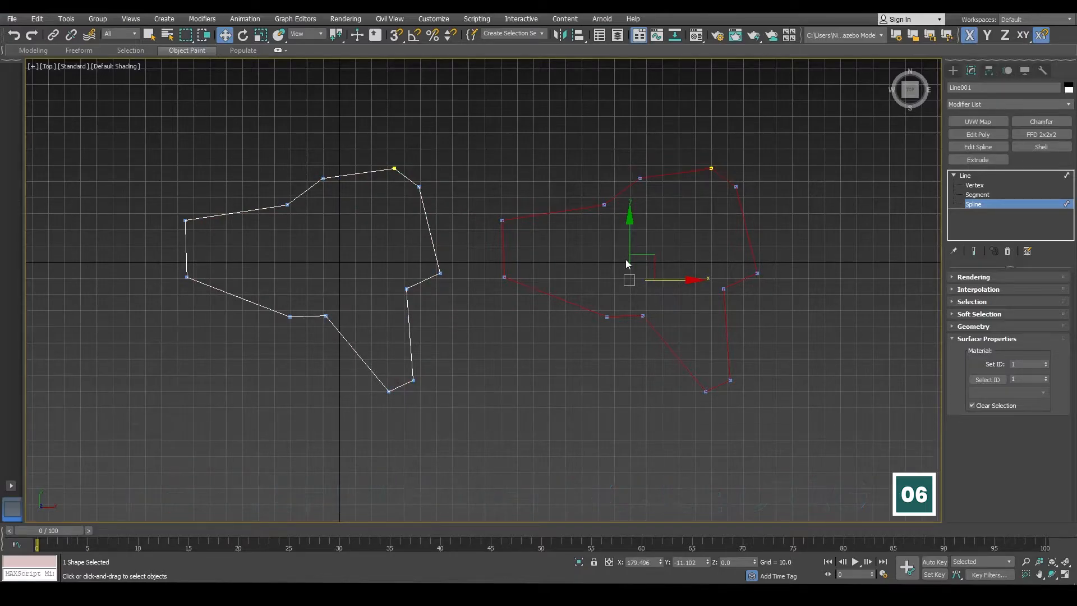
left_click(567, 260)
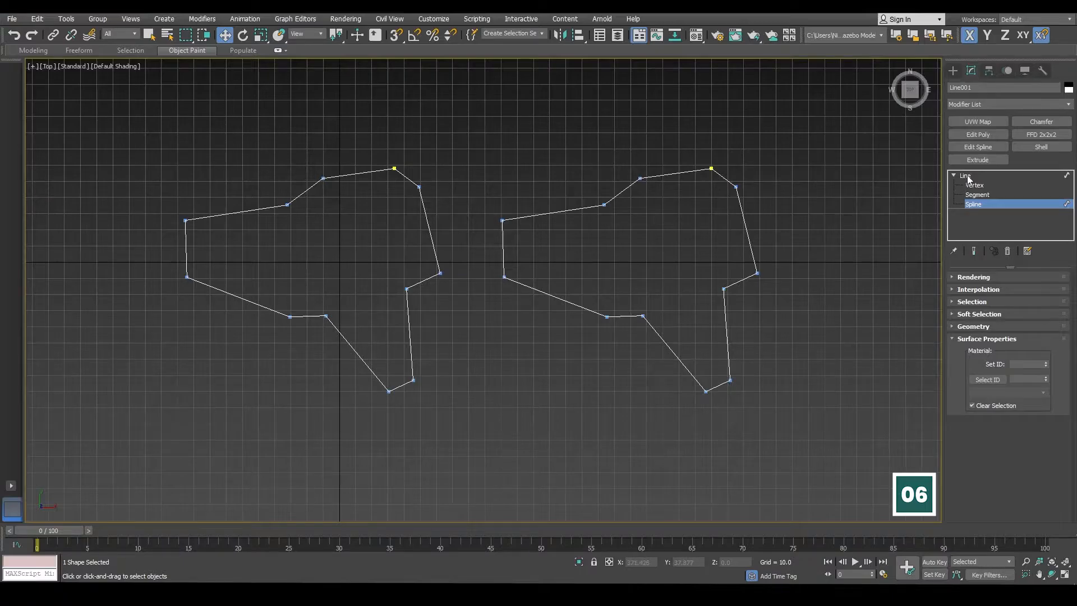
Step: Return to the Line's object level and move both splines together slightly left and up, to about X -22.6, Y 14.2
left_click_drag(589, 265, 570, 331)
left_click_drag(337, 417, 335, 418)
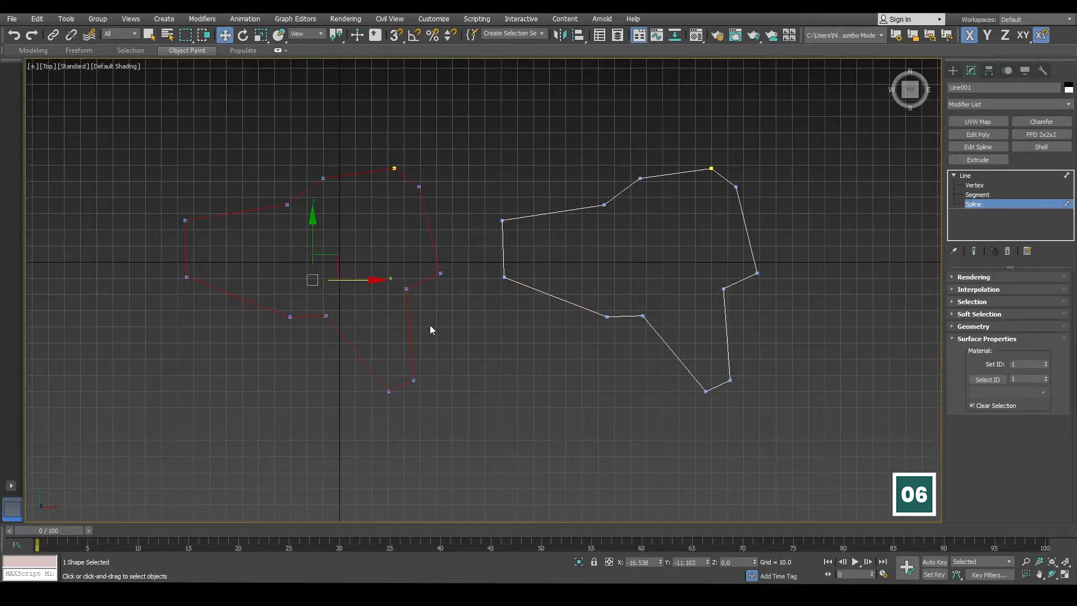
left_click(966, 177)
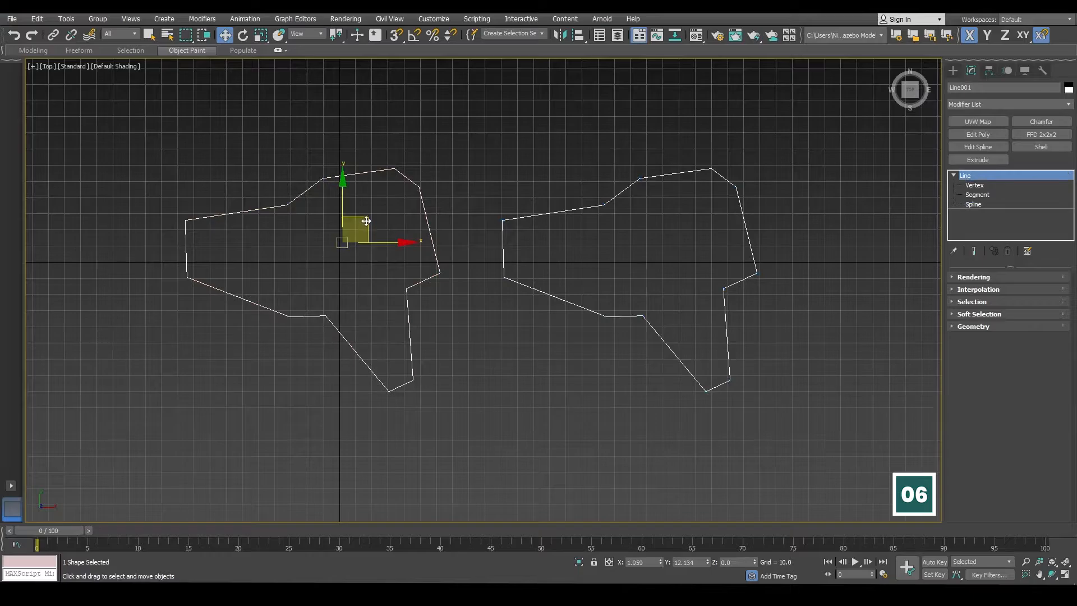
left_click_drag(365, 224, 326, 218)
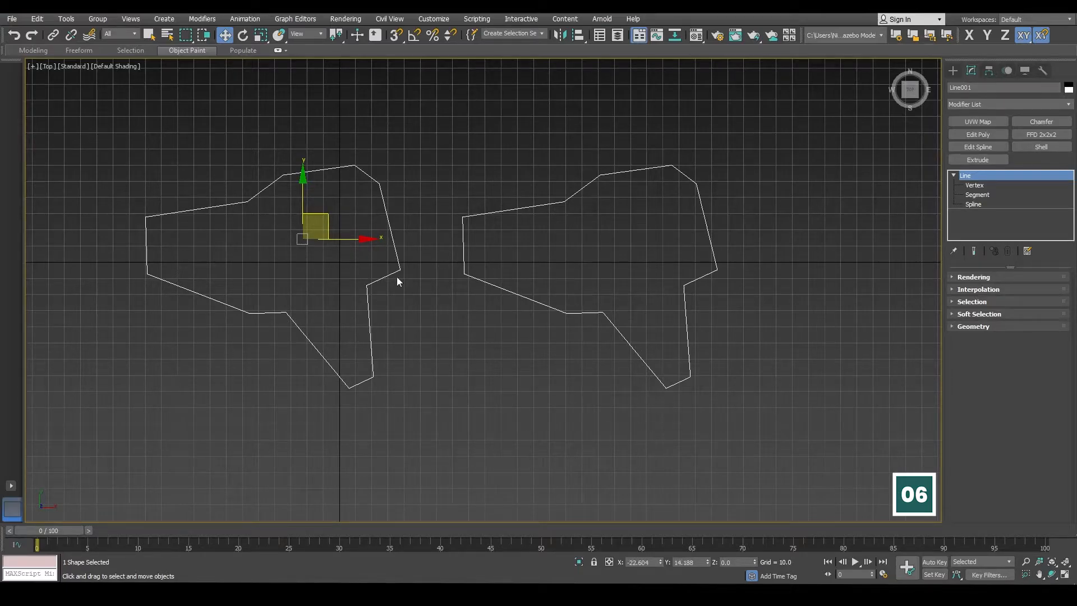
Step: At Spline level, move the copied spline down and to the right, and the original spline up and to the right
left_click(975, 205)
left_click(698, 282)
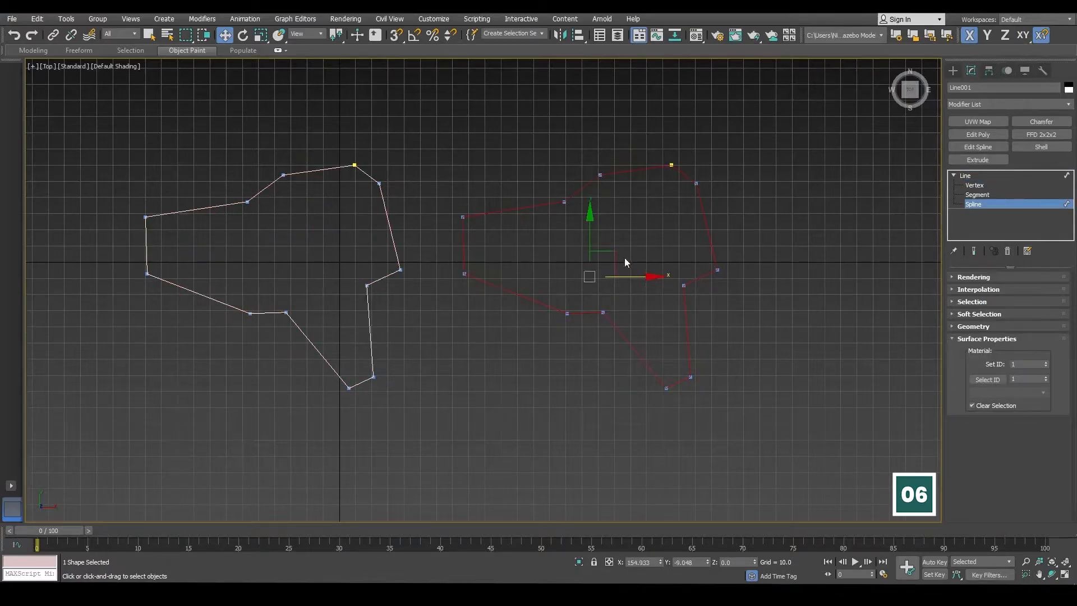
left_click_drag(614, 254, 656, 279)
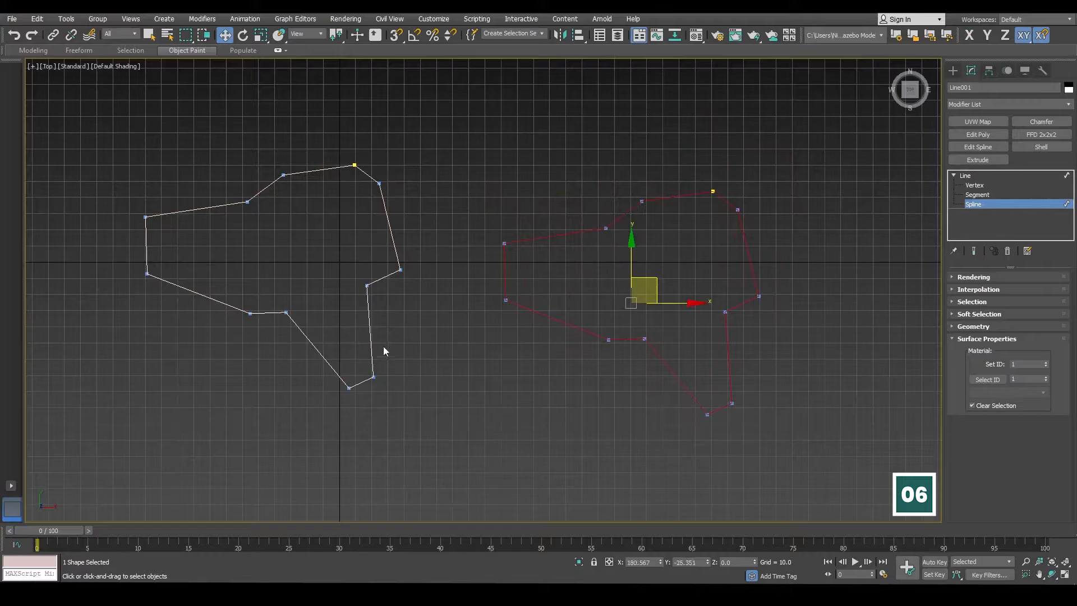
left_click(349, 385)
left_click_drag(319, 259, 336, 226)
key("ctrl+z")
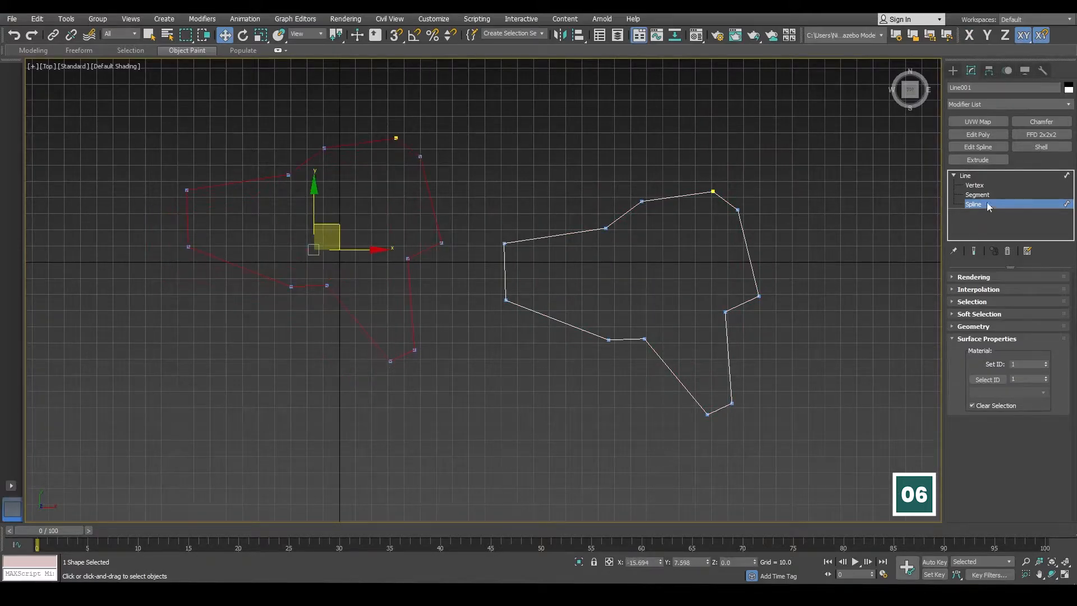
Step: At Vertex level, widen the original outline's underside by moving its two lower middle vertices down and to the left
left_click(974, 185)
left_click(327, 286)
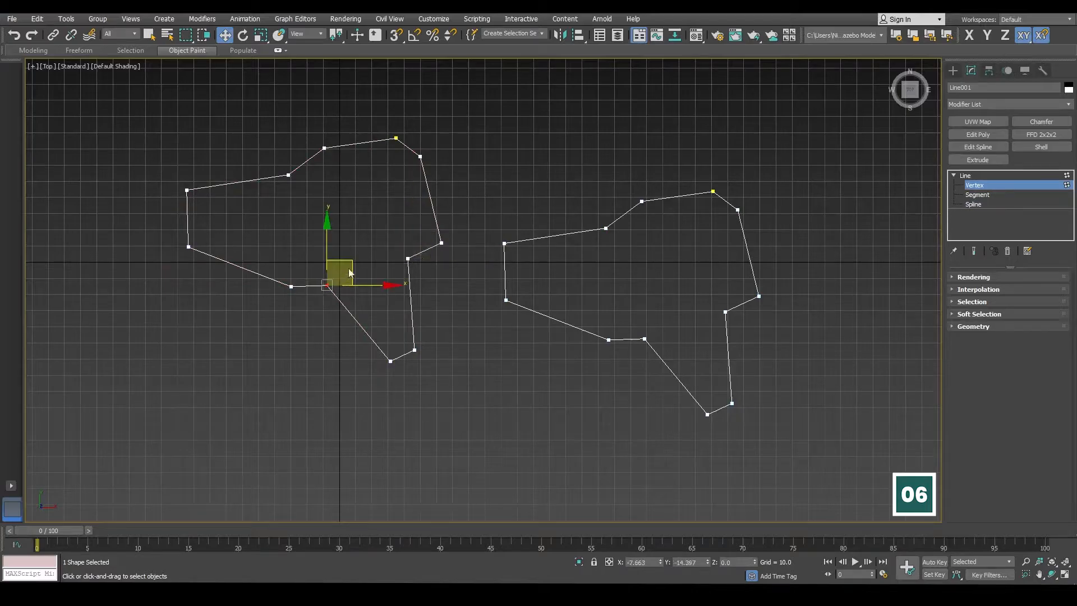
left_click_drag(327, 285, 307, 351)
left_click(291, 287)
left_click_drag(311, 272, 236, 289)
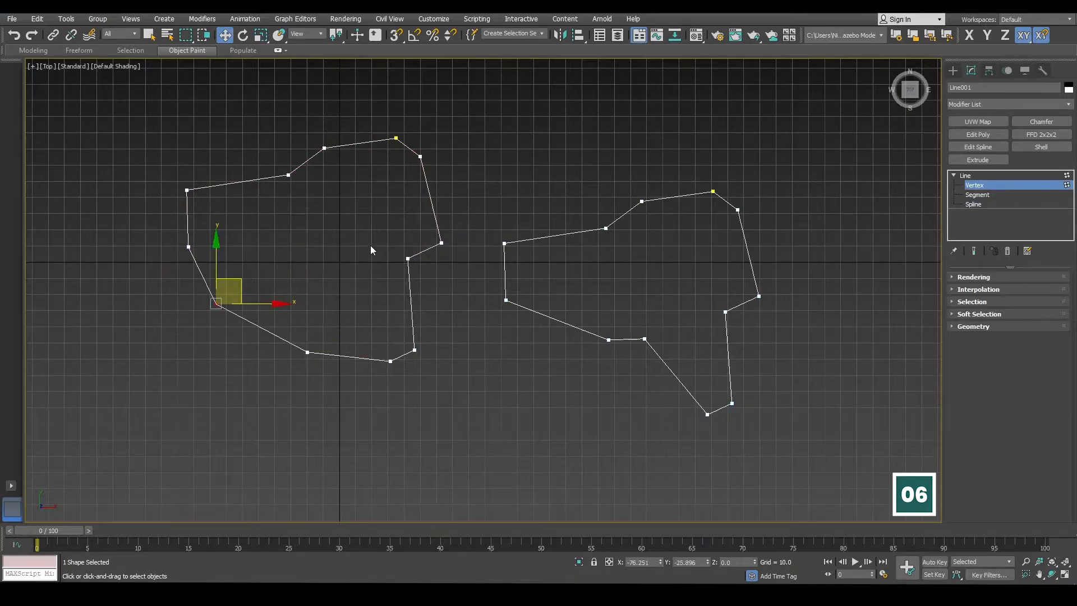
Step: Lower the vertex on the original outline's upper left edge to form a deep notch in its top
left_click(408, 259)
left_click(288, 175)
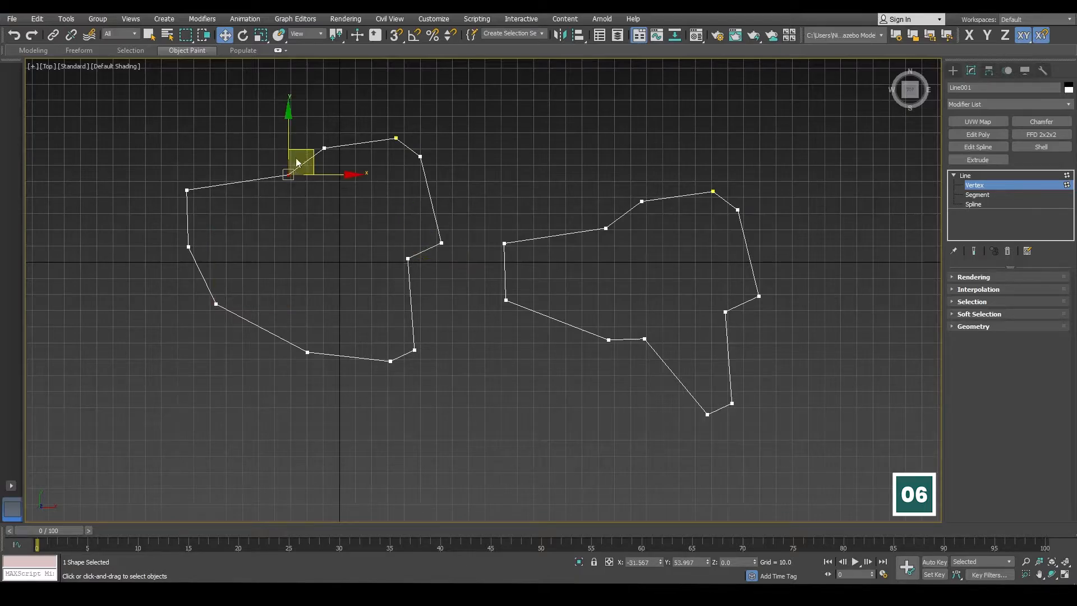
left_click_drag(297, 163, 294, 234)
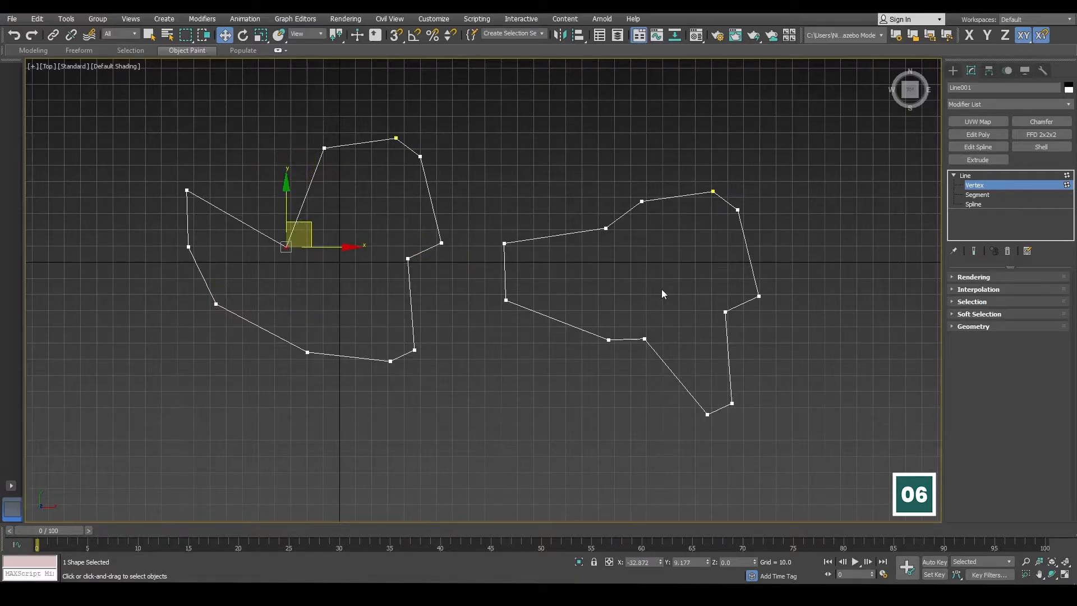
Step: Move the original outline's upper-right vertex down and outward, and pull its right-hand inner vertex further inward
left_click(422, 155)
left_click_drag(429, 149, 448, 177)
left_click(408, 258)
left_click_drag(423, 243, 385, 249)
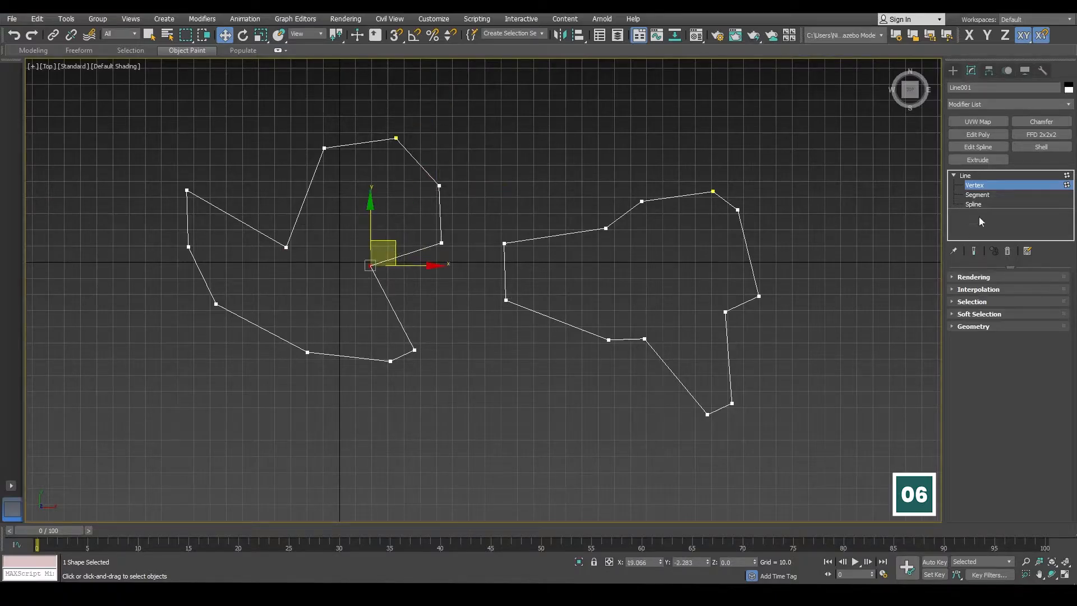
Step: Move the whole line object down and left, and at Spline level align the two splines at about Y -17.5
left_click(965, 176)
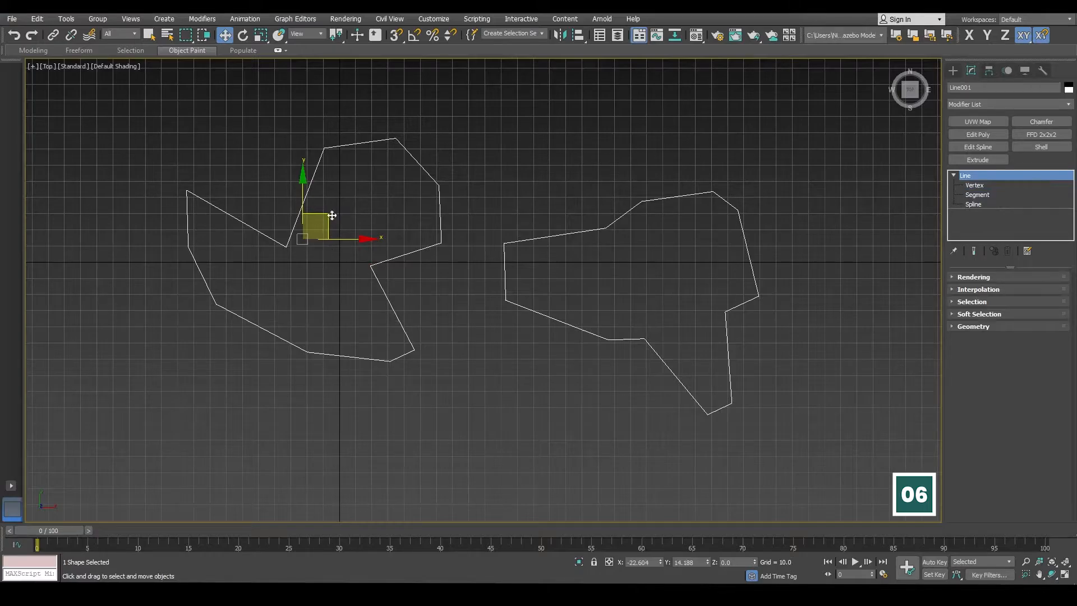
left_click_drag(330, 213, 303, 239)
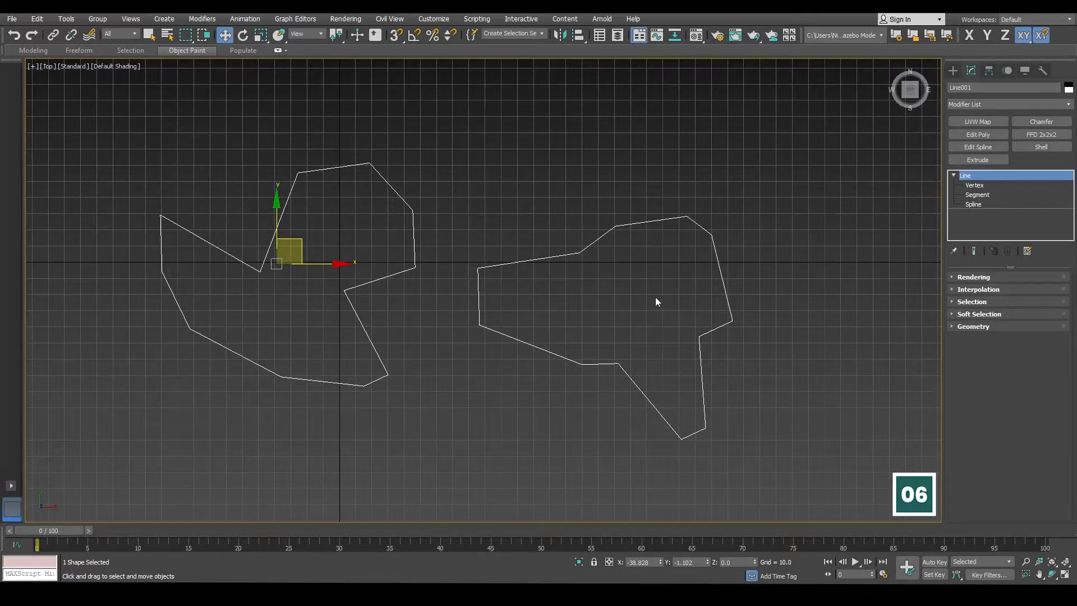
left_click(978, 204)
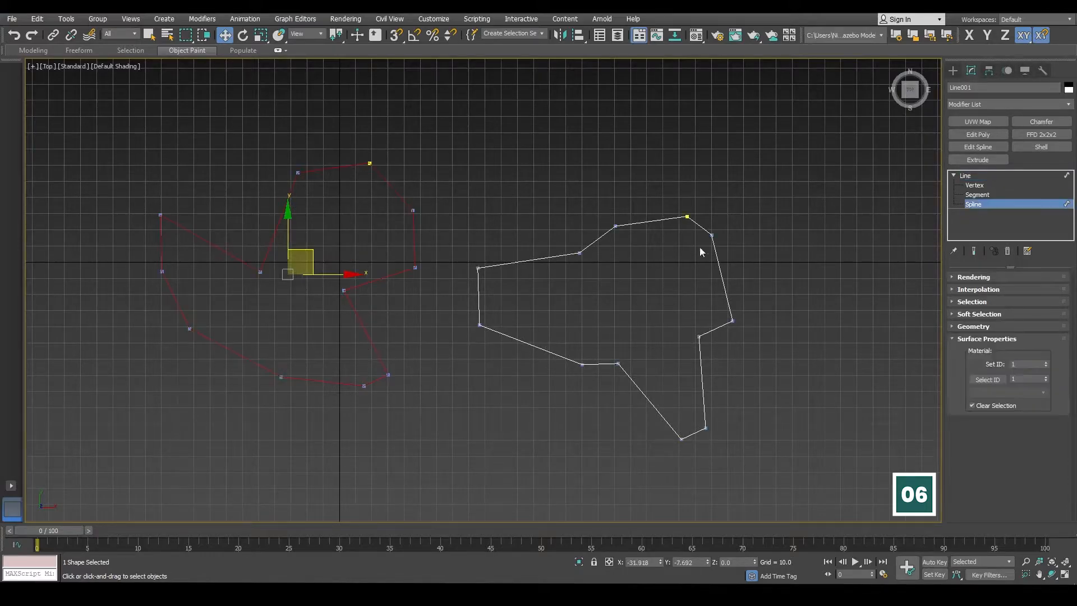
left_click(685, 241)
left_click_drag(634, 307, 634, 269)
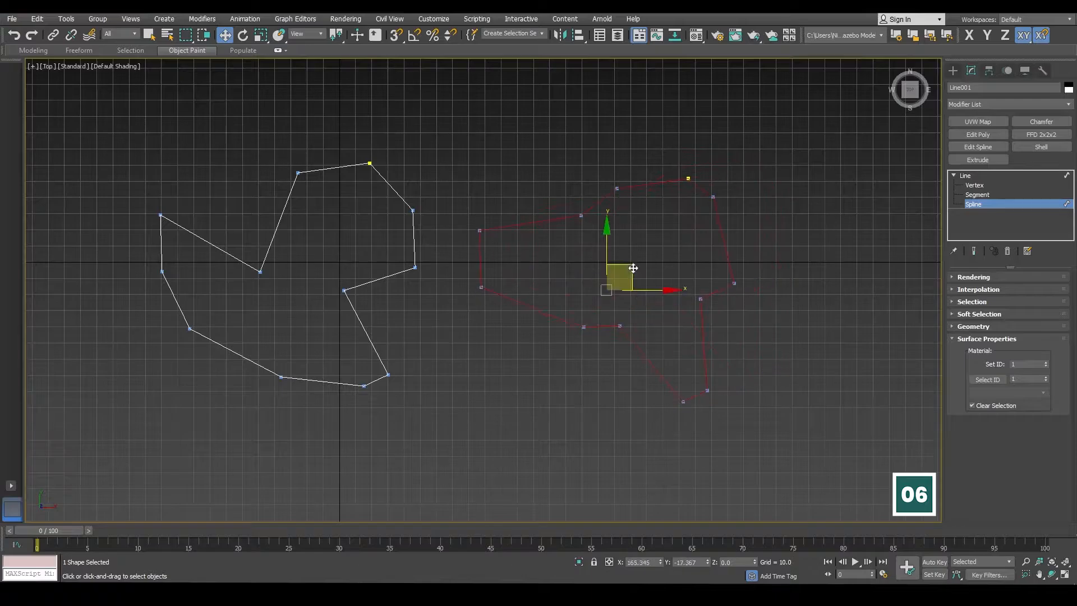
left_click(359, 307)
left_click_drag(309, 252, 305, 268)
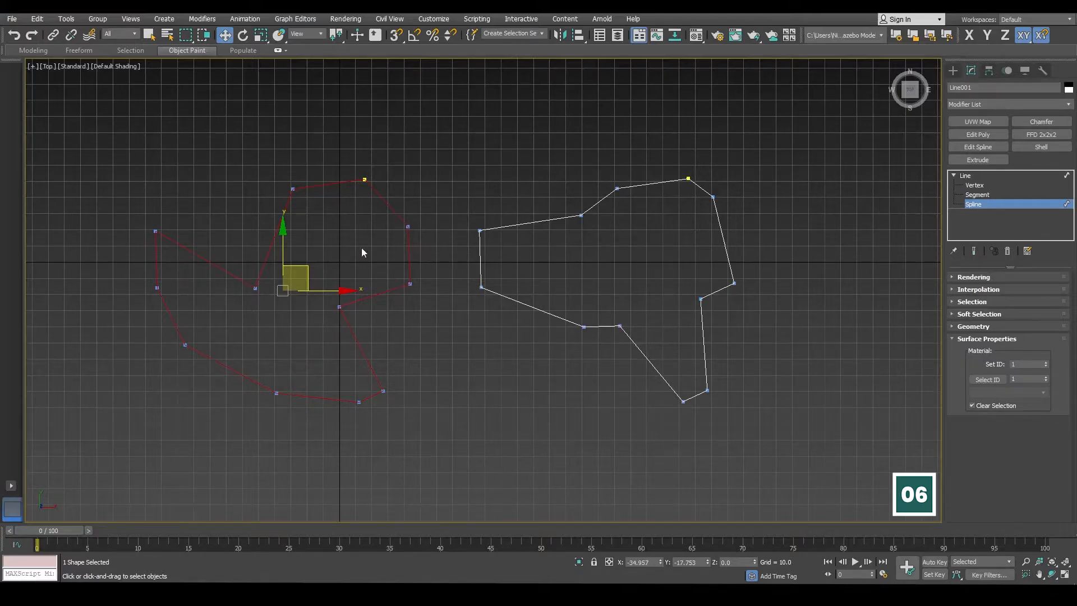
Step: Select individual splines, vertices and segments on both outlines in turn to compare the line's sub-object levels
left_click_drag(355, 245, 368, 417)
left_click_drag(675, 431, 688, 458)
left_click(974, 185)
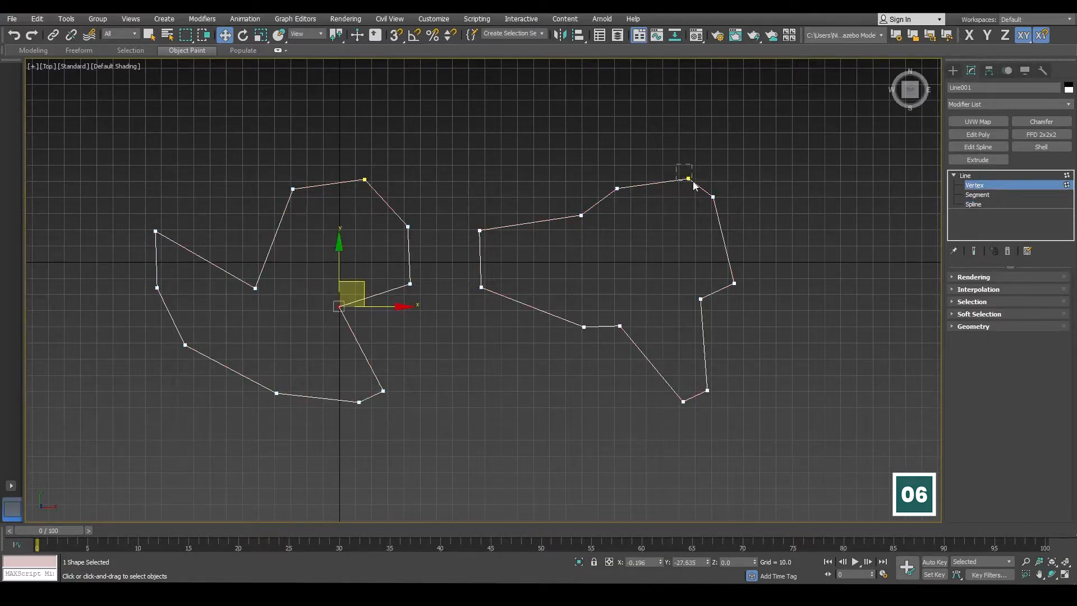
left_click_drag(693, 182, 693, 182)
left_click_drag(377, 164, 344, 196)
left_click_drag(463, 278, 503, 309)
left_click(976, 194)
left_click(653, 183)
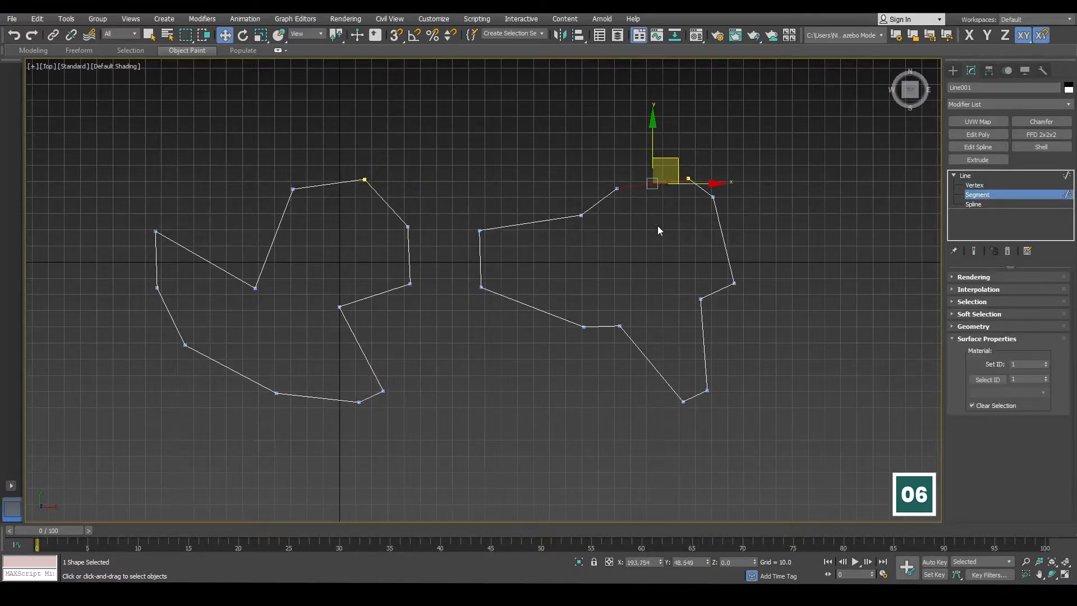
left_click(530, 222)
left_click_drag(647, 385, 651, 397)
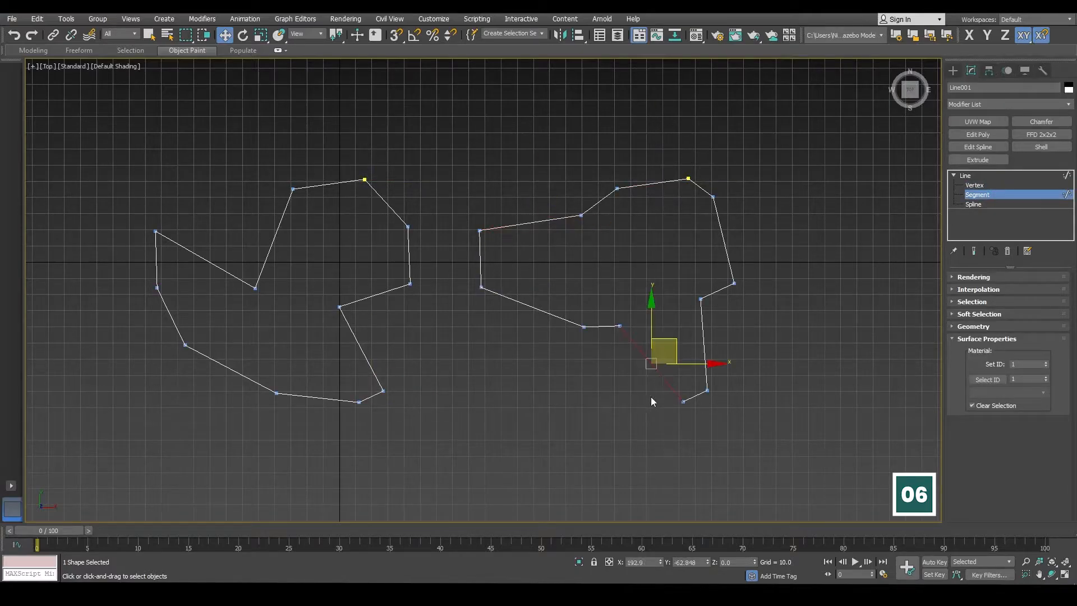
left_click(349, 358)
left_click(277, 231)
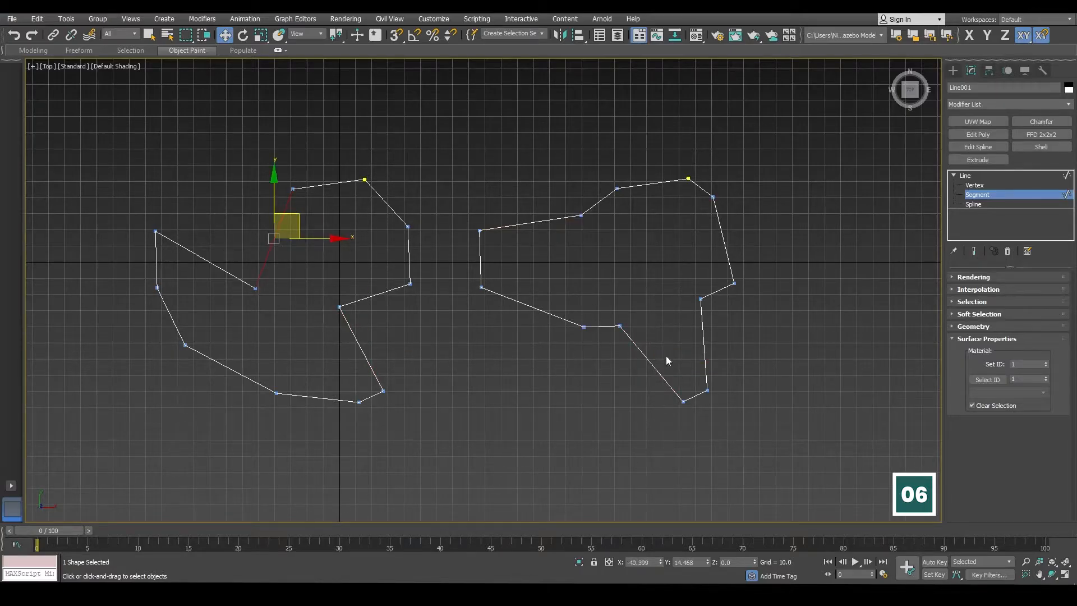
left_click(973, 204)
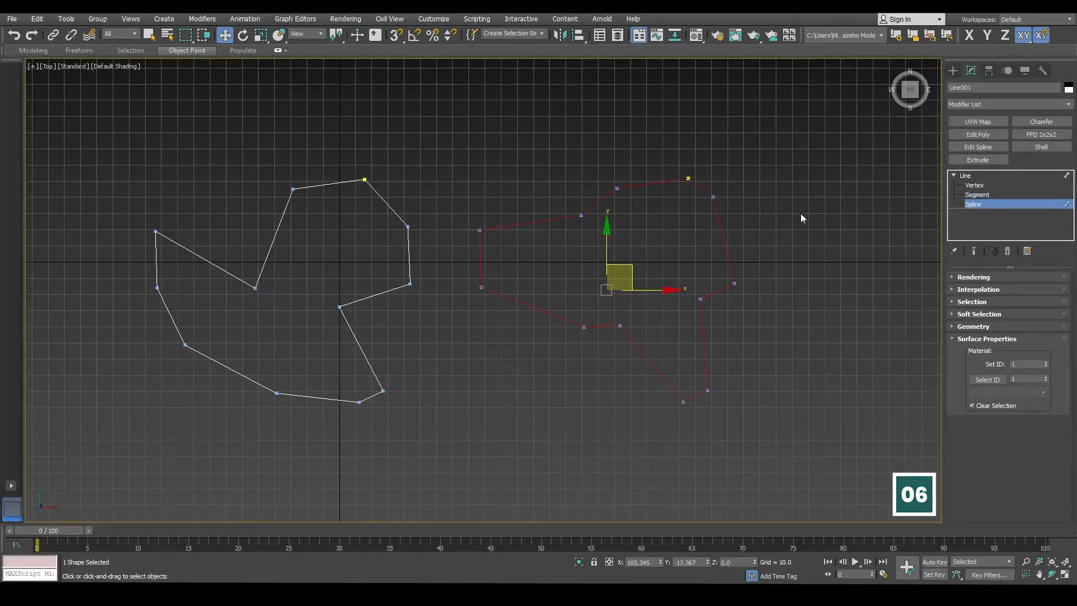
Step: Delete the left-hand outline at Spline level and return to the Line object level
left_click(375, 191)
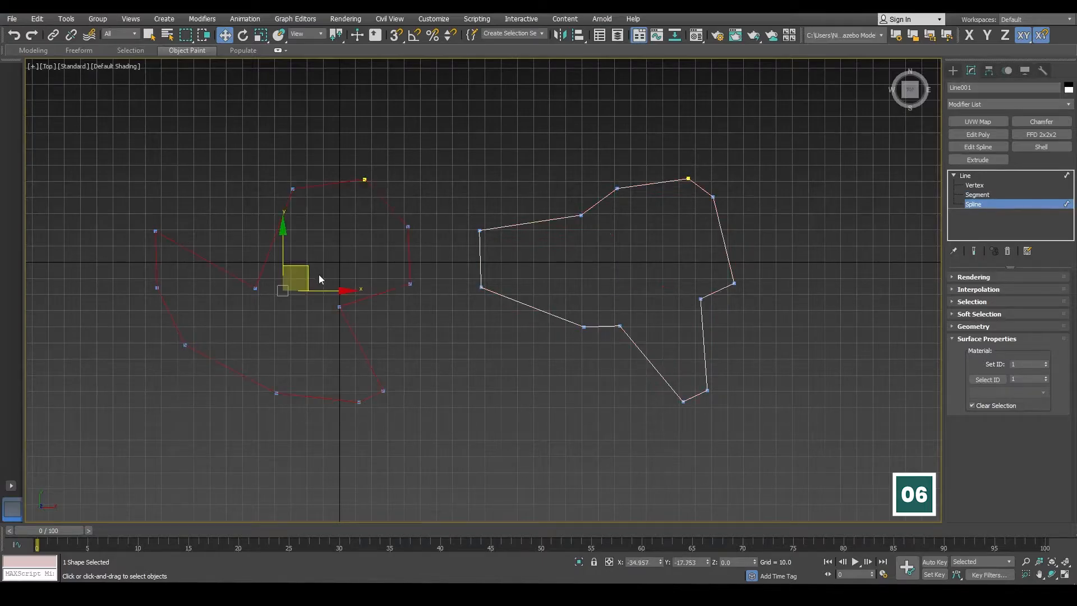
key("Delete")
left_click(974, 175)
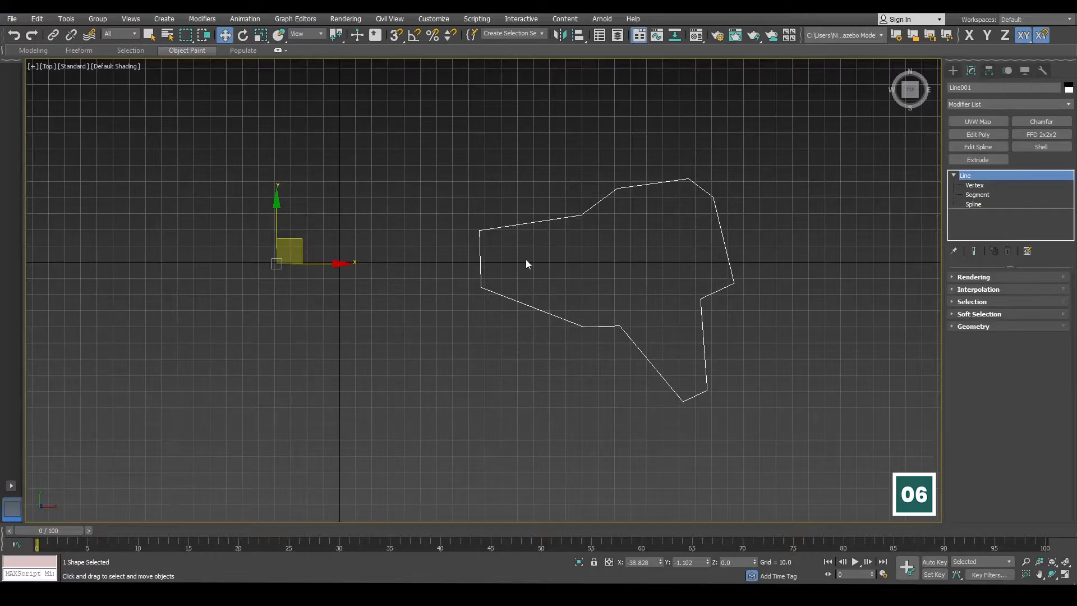
Step: Center the line's pivot on the object and move the line near the origin, to about X -3, Y -24
left_click(990, 71)
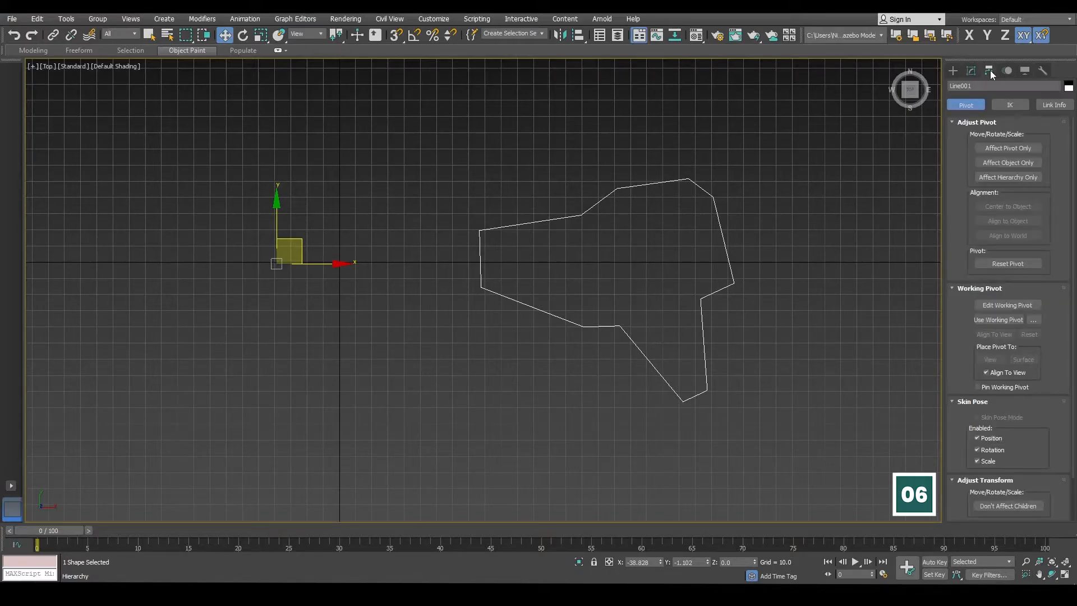
left_click(1002, 150)
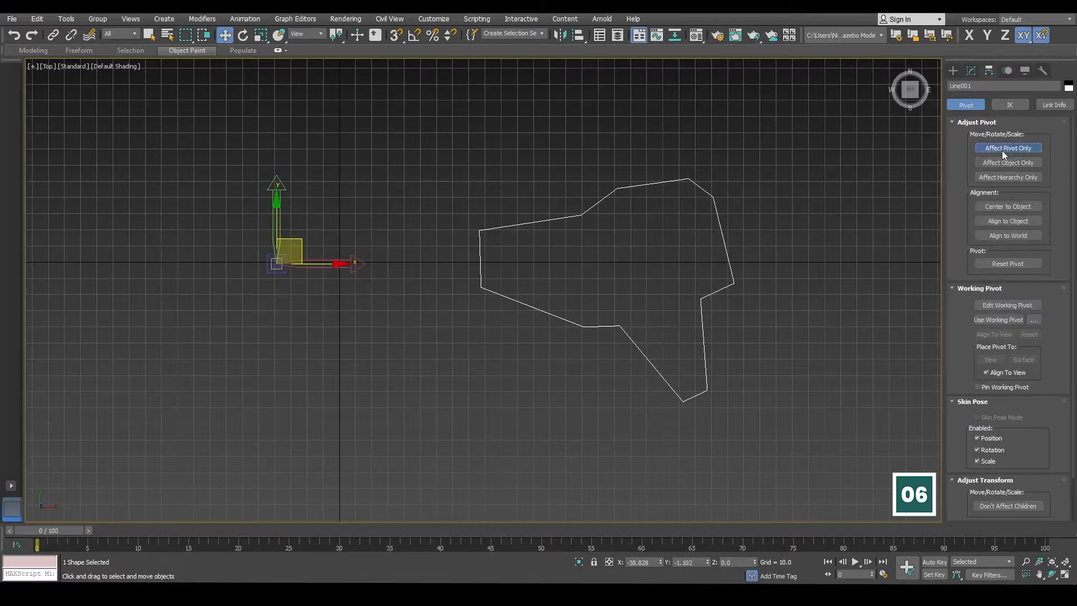
left_click(1005, 206)
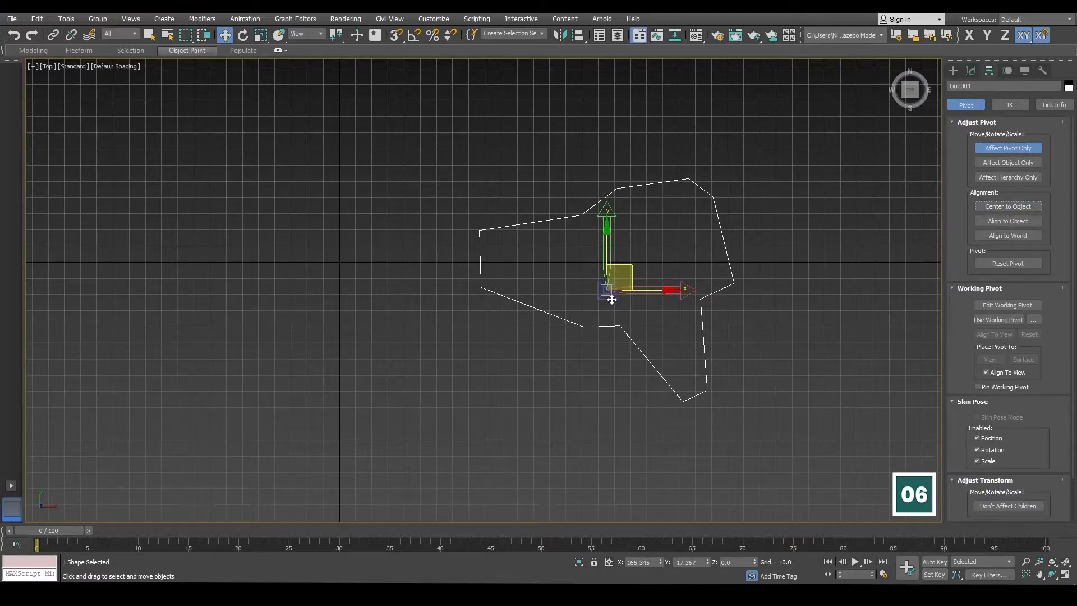
left_click(1015, 146)
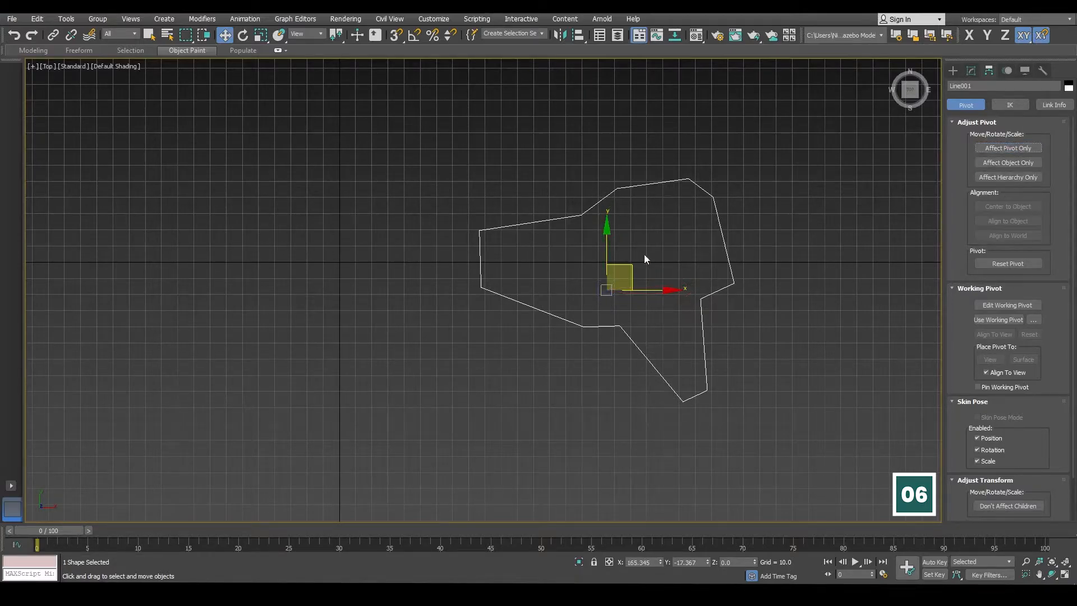
left_click_drag(634, 269, 354, 279)
middle_click_drag(431, 249, 555, 248)
Step: Delete the remaining line object to empty the scene
left_click(953, 70)
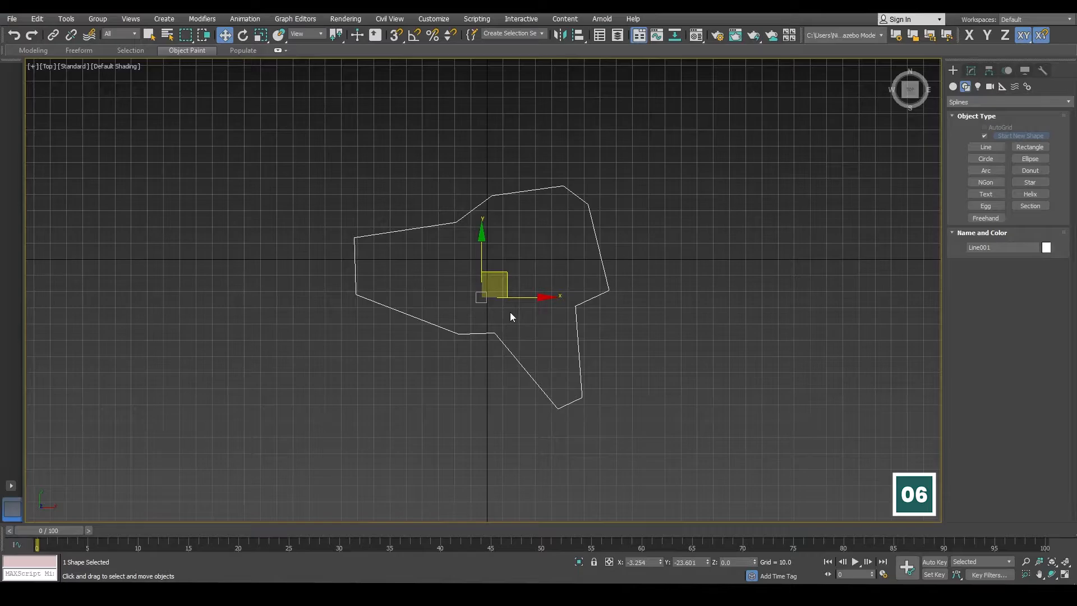
left_click(677, 200)
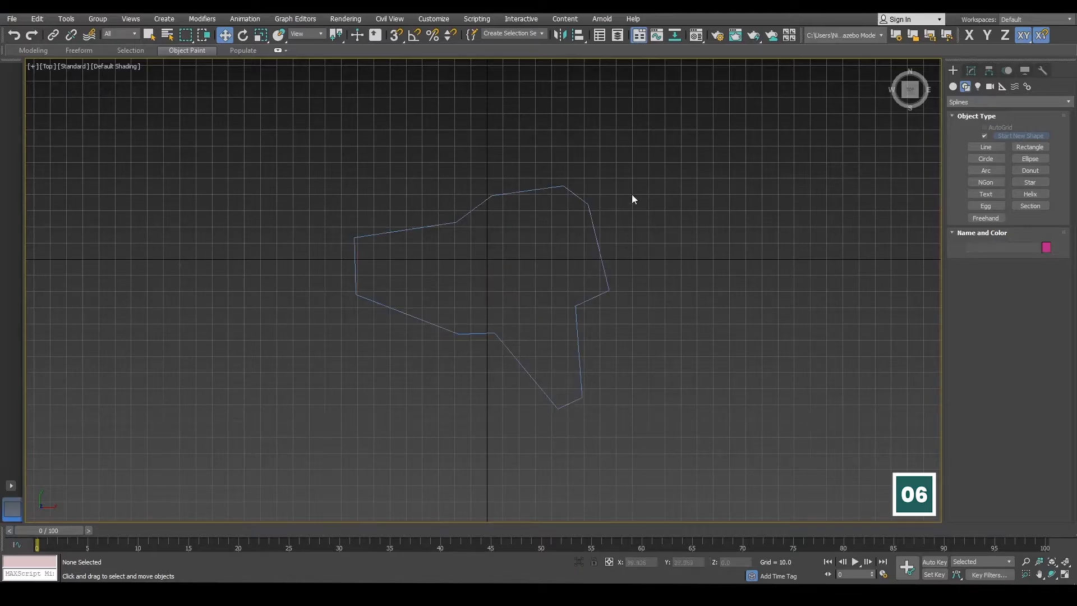
left_click(591, 219)
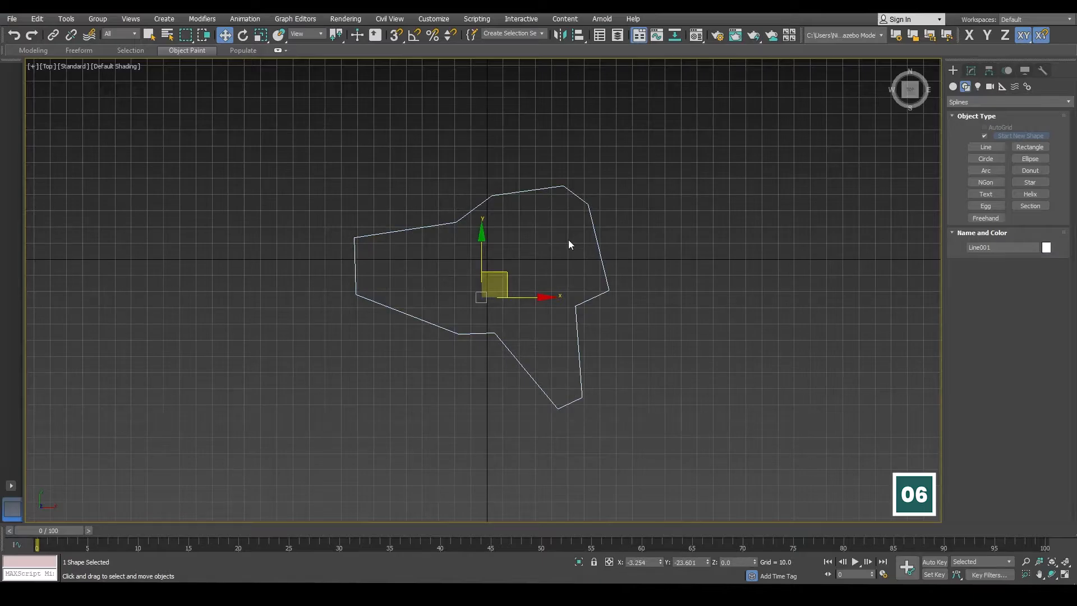
key("Delete")
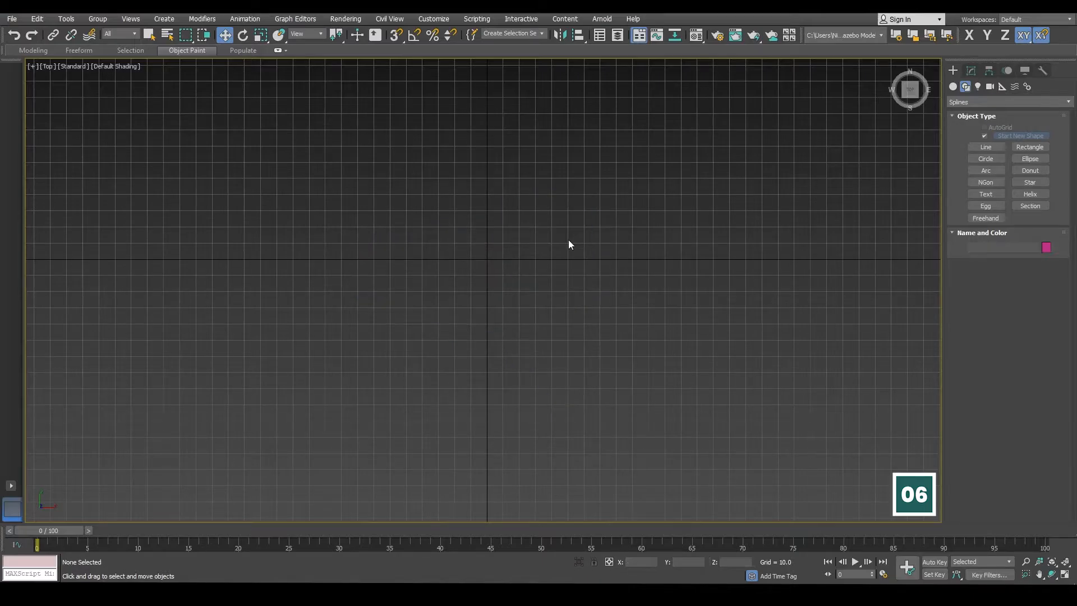
Step: Draw a closed five-sided line left of the origin using the Corner Initial Type and Corner Drag Type
left_click(978, 148)
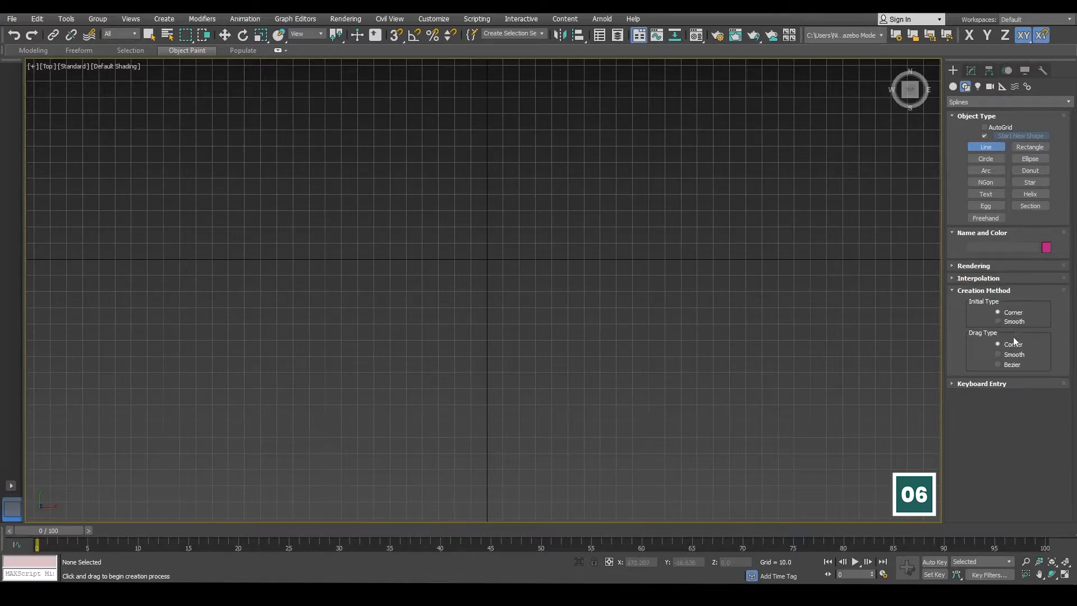
left_click(258, 223)
left_click(316, 257)
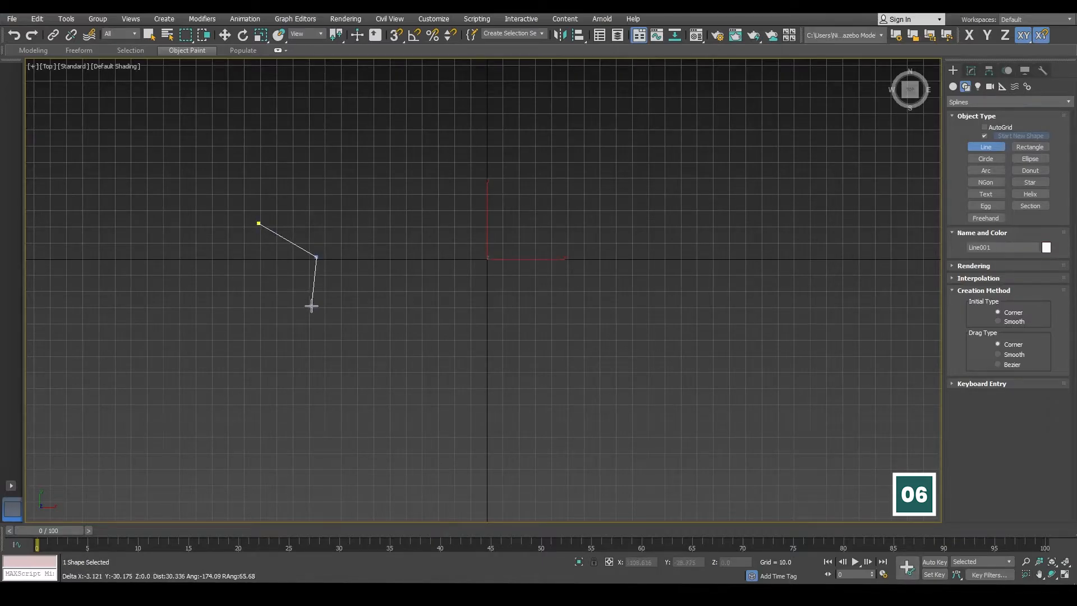
left_click(303, 313)
left_click(242, 315)
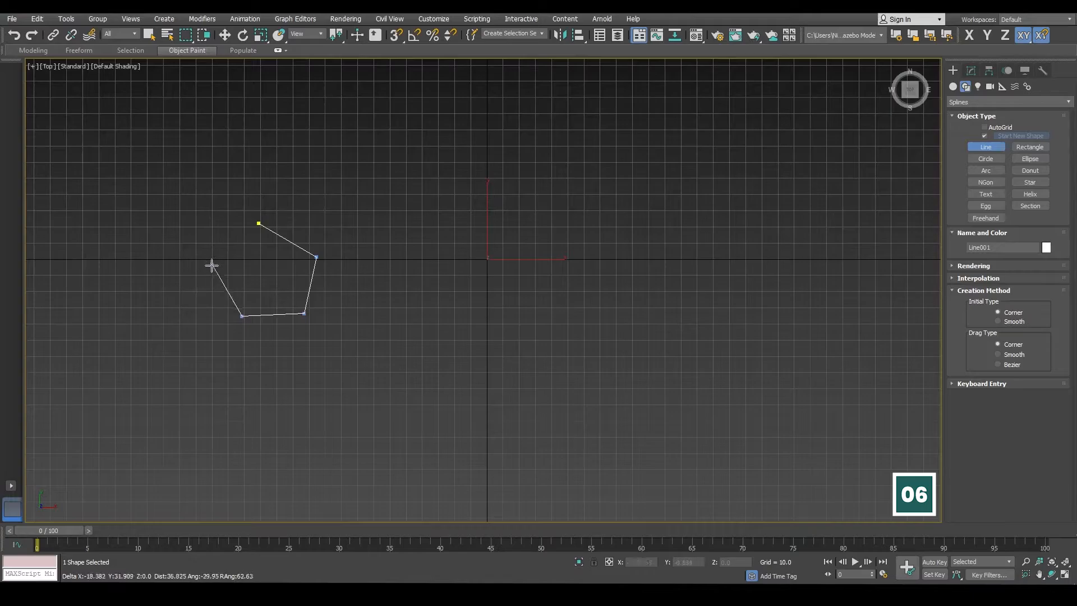
left_click(212, 266)
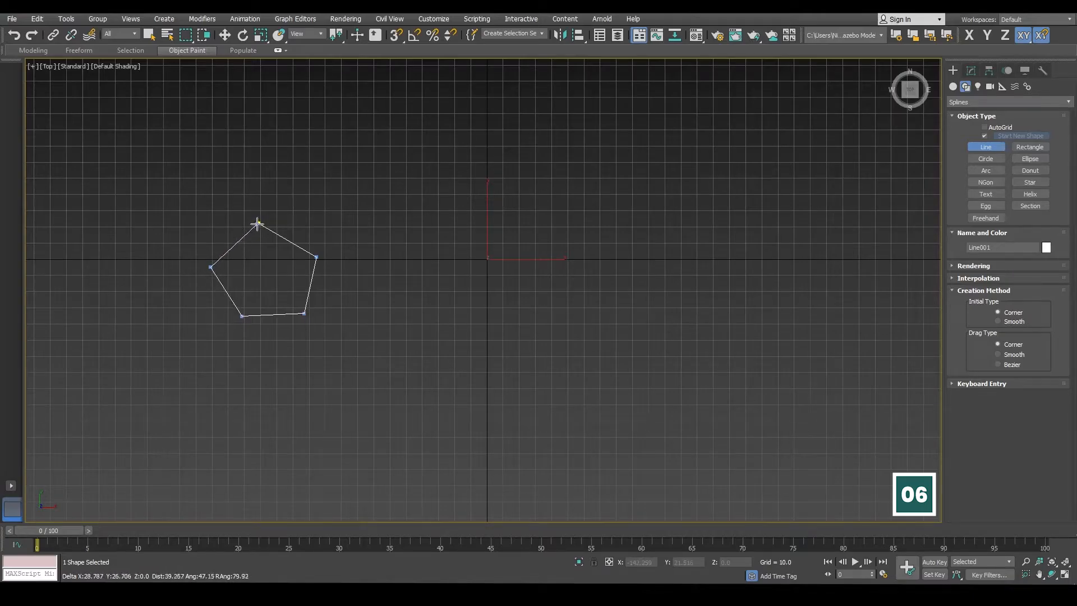
left_click(258, 223)
left_click(523, 332)
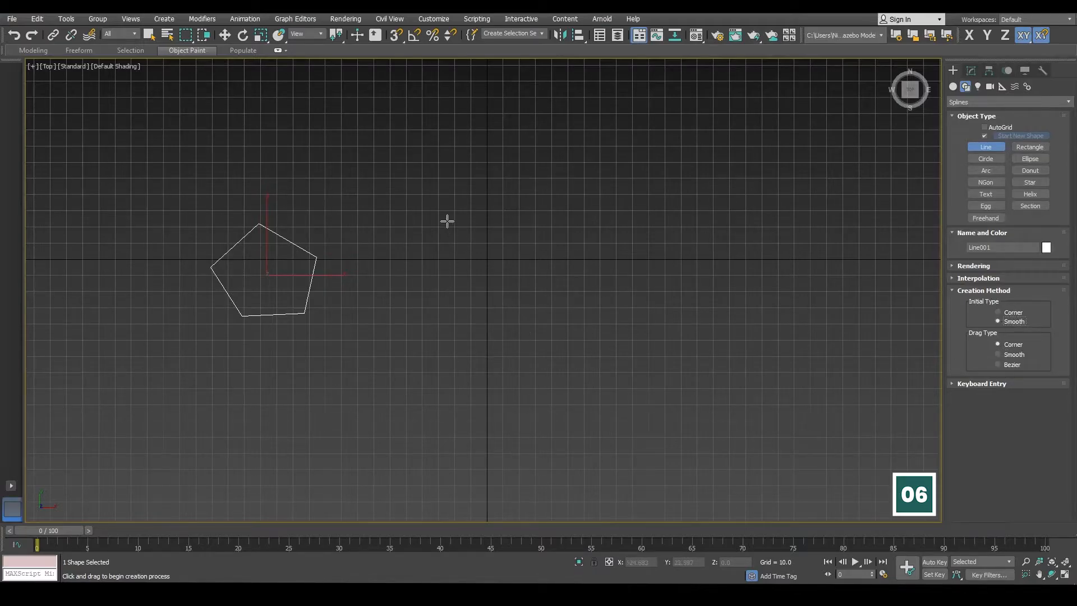
Step: Draw a closed five-point line around the origin with Initial Type Smooth and Drag Type Corner
left_click(472, 221)
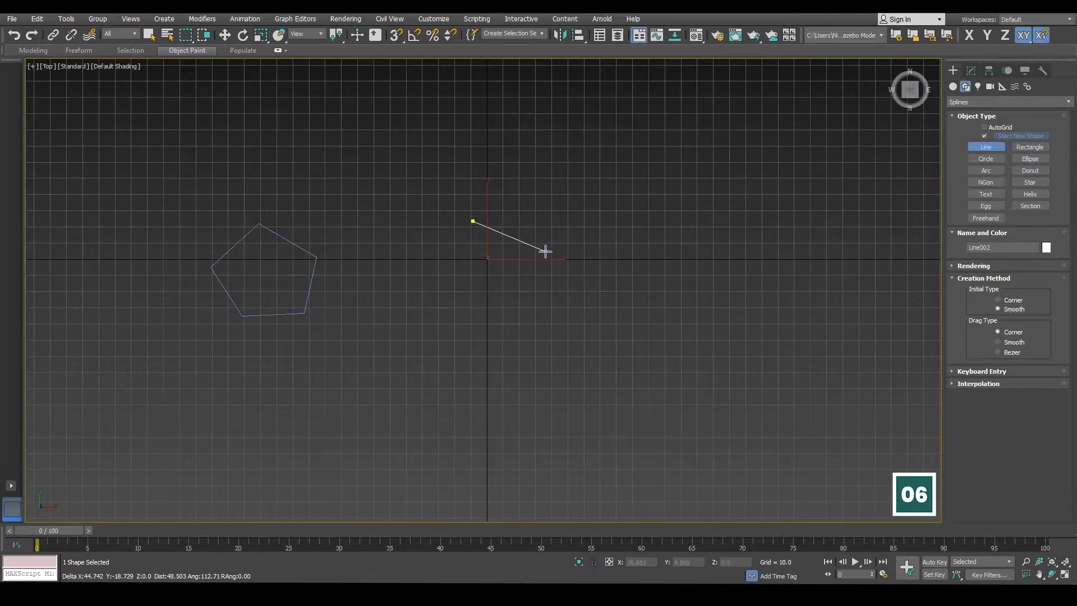
left_click(545, 251)
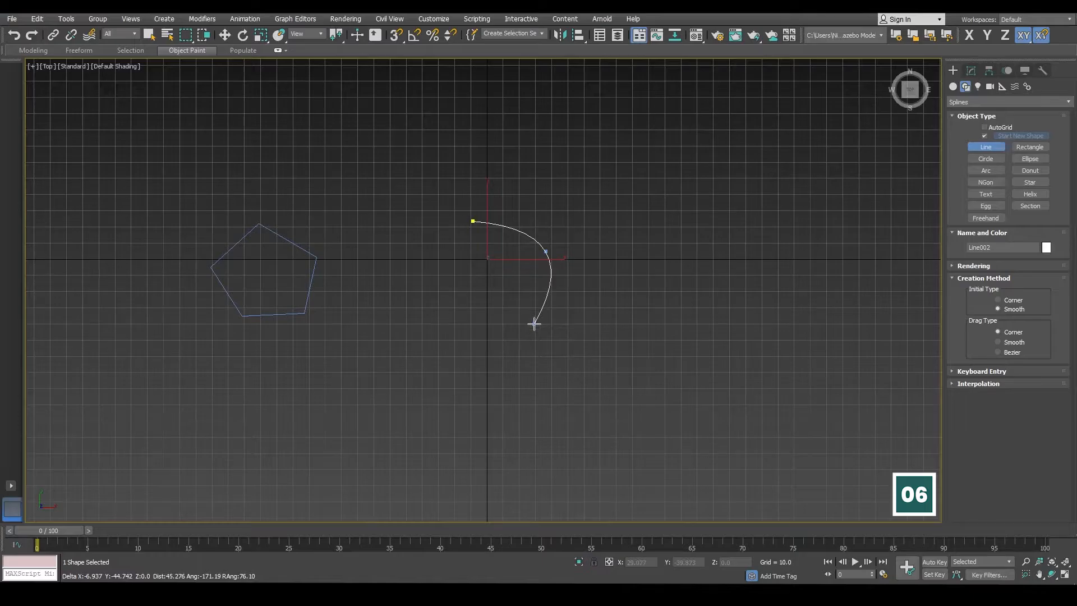
left_click(531, 328)
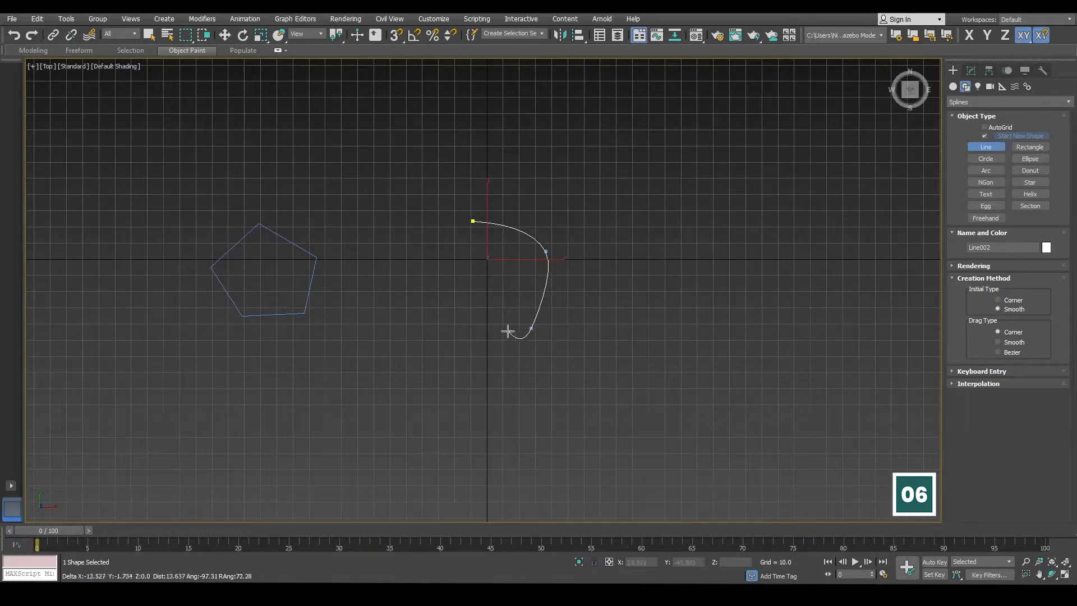
left_click(423, 323)
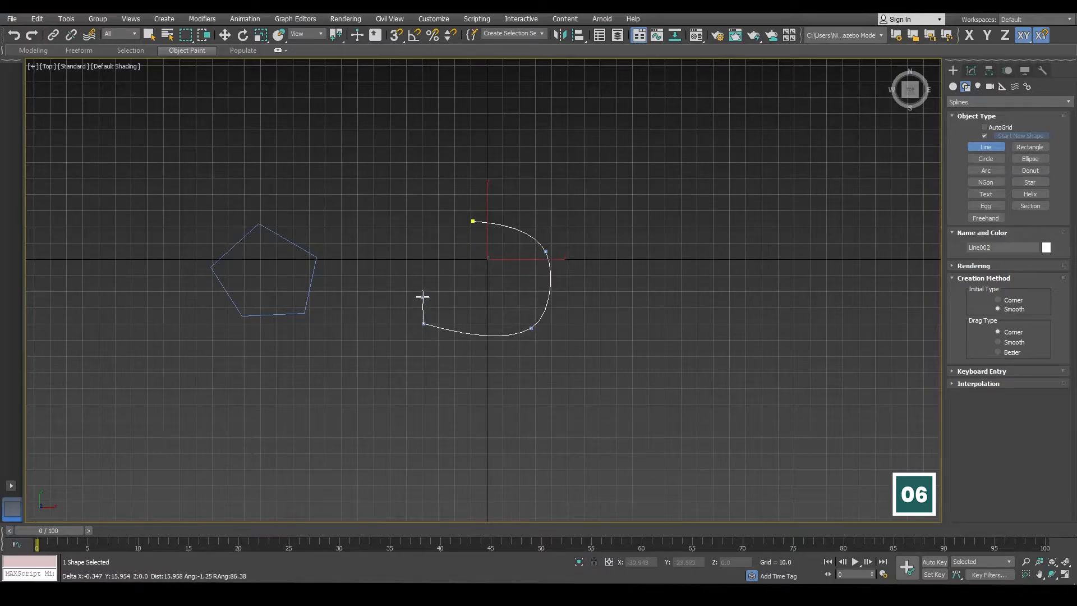
left_click(421, 257)
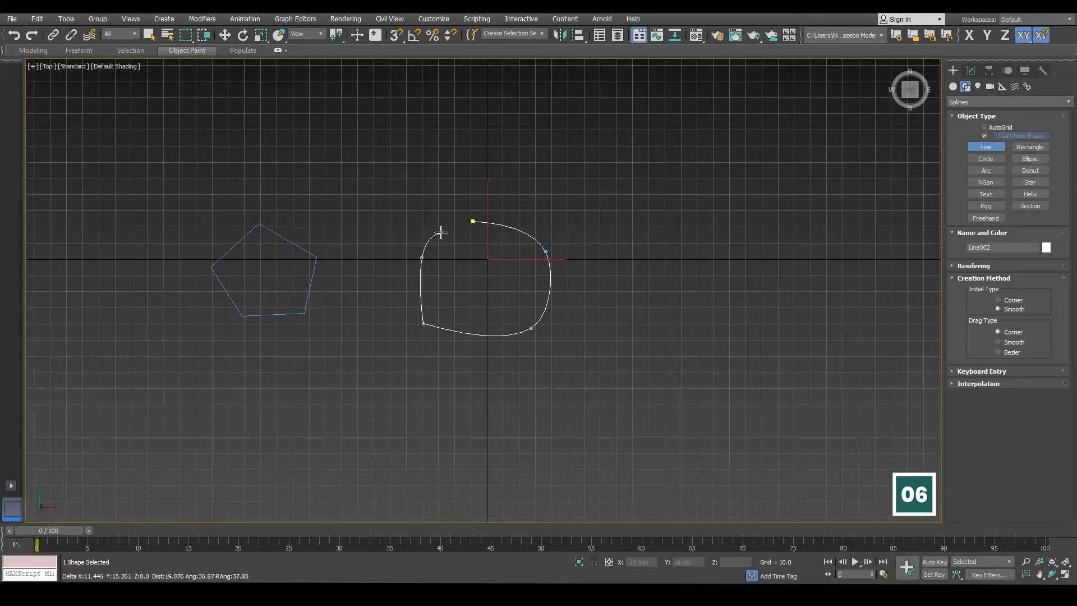
left_click(473, 222)
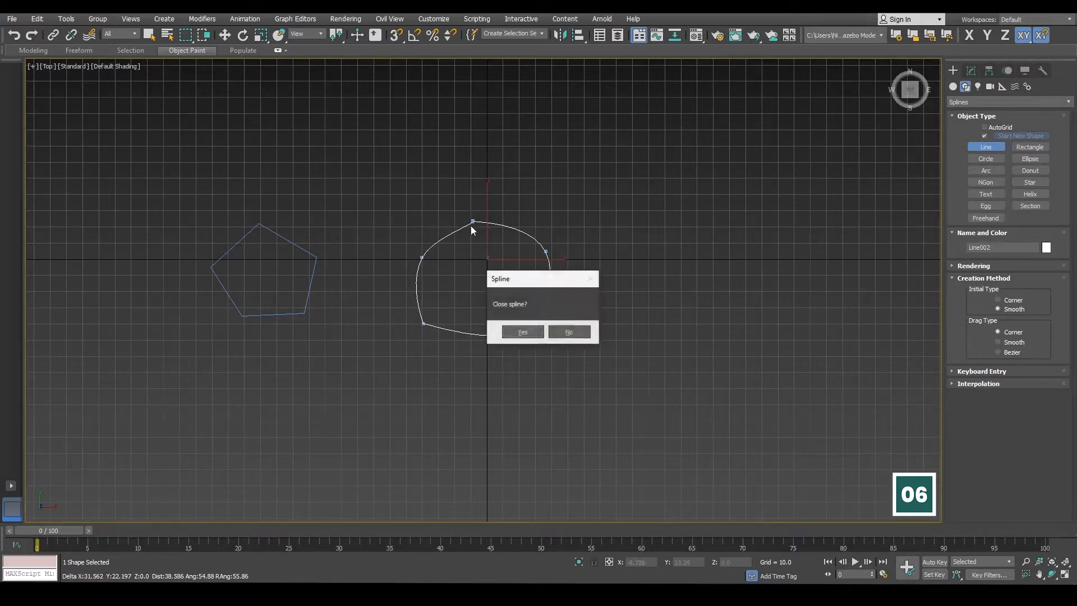
left_click(519, 331)
key("w")
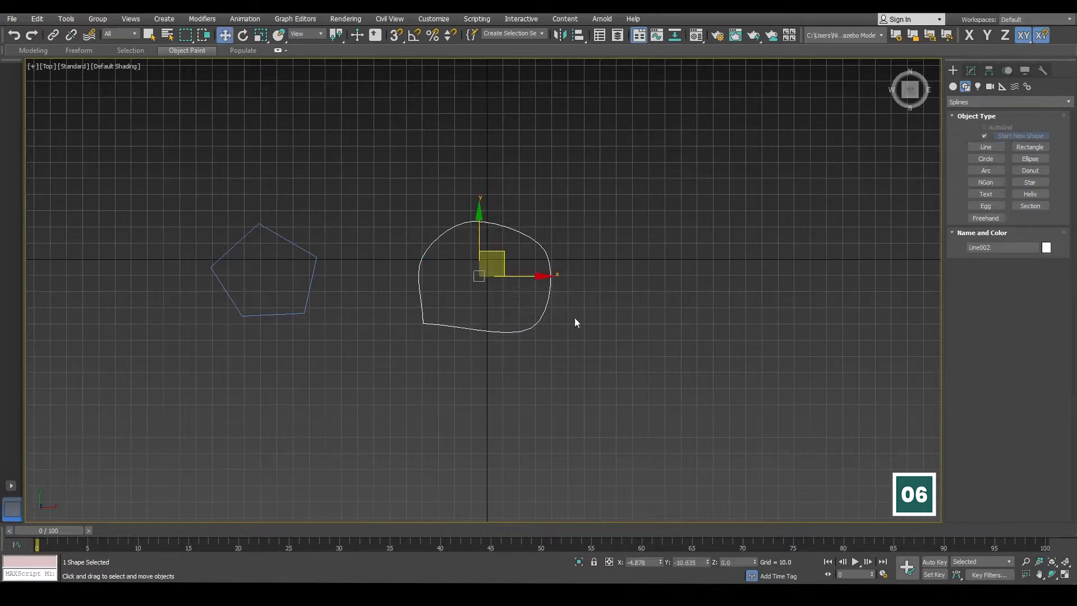
Step: Examine the smooth line's top, upper-left and lower-left vertices by selecting each in turn at Vertex level
left_click(971, 71)
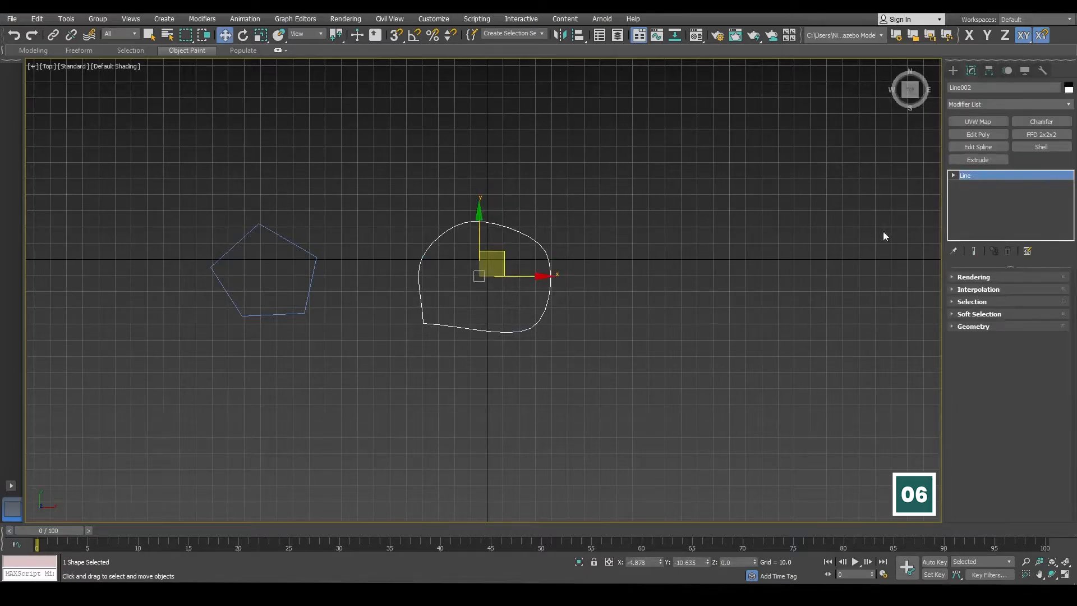
left_click(953, 175)
left_click(974, 185)
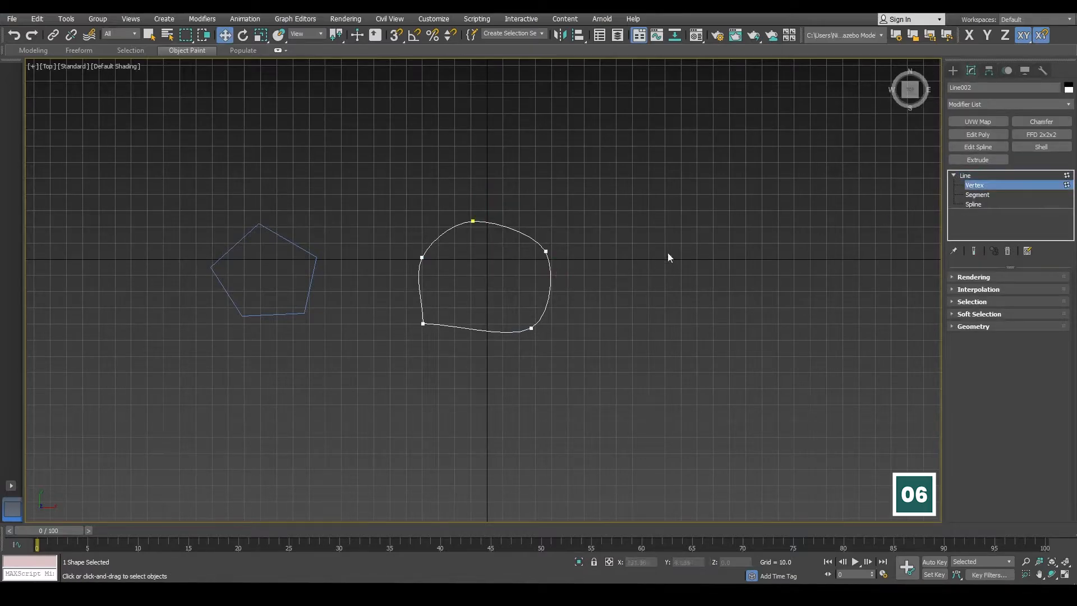
left_click_drag(452, 200, 489, 237)
left_click_drag(389, 237, 441, 276)
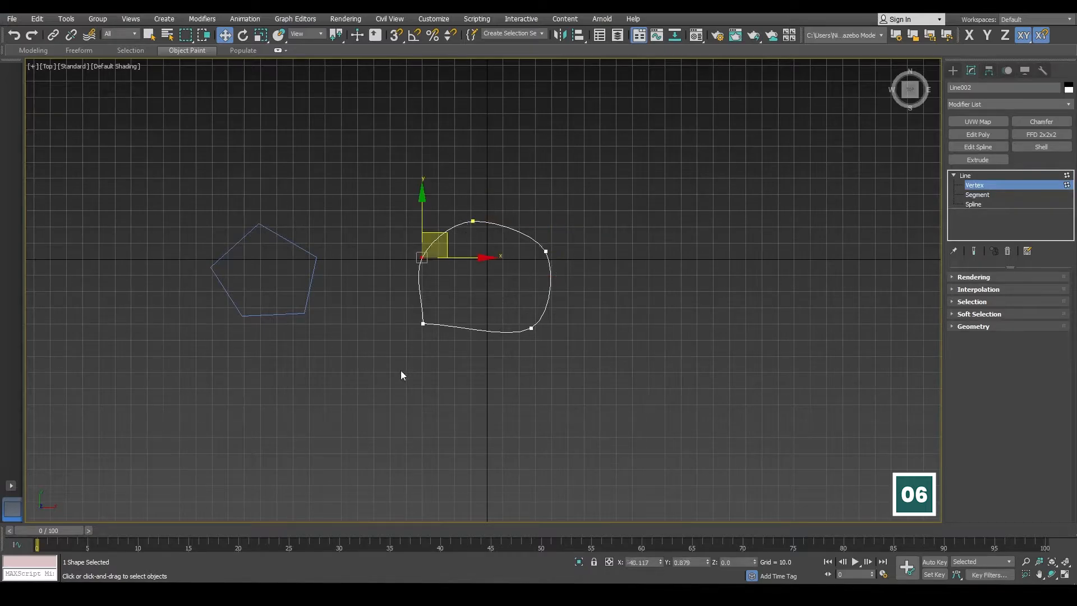
left_click_drag(400, 369, 442, 312)
left_click(424, 367)
left_click_drag(406, 378, 444, 297)
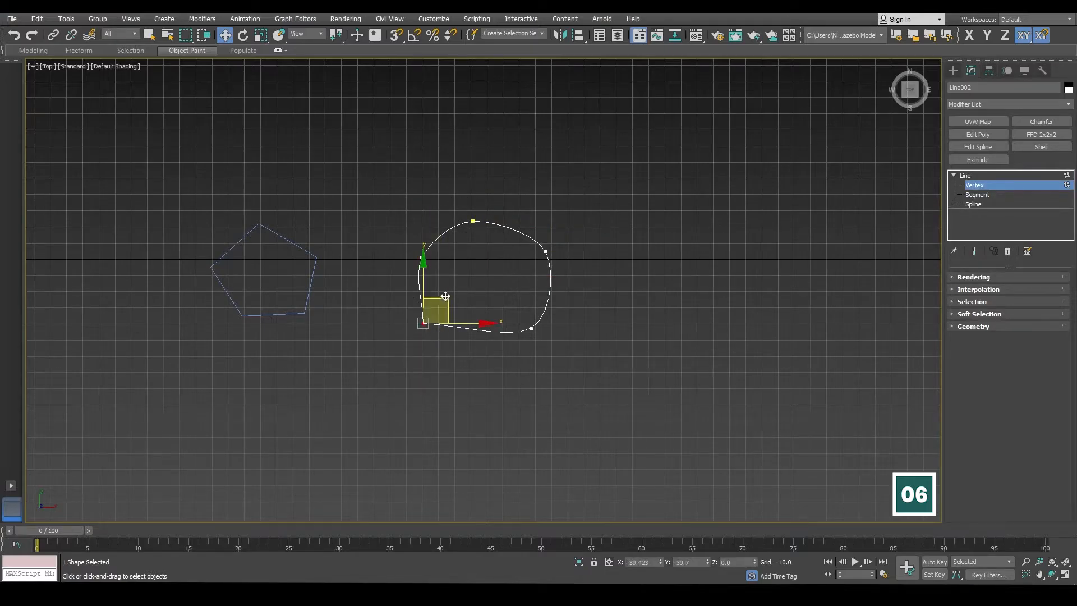
left_click(973, 176)
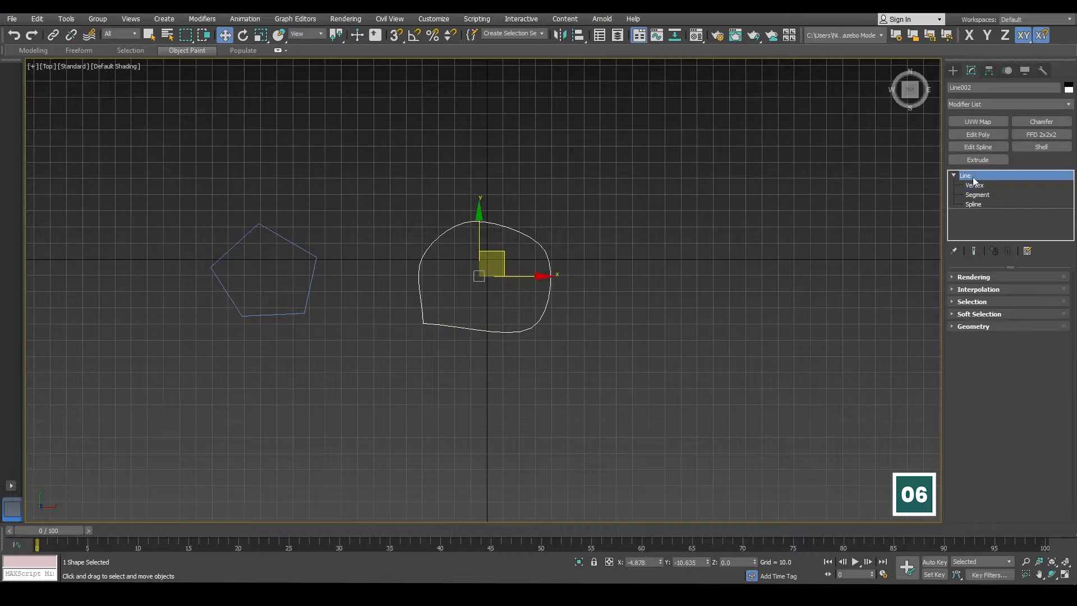
Step: Draw a closed five-point line beside the smooth shape with Initial Type Corner and Drag Type Smooth, smoothing the lower-right and left vertices
left_click(952, 71)
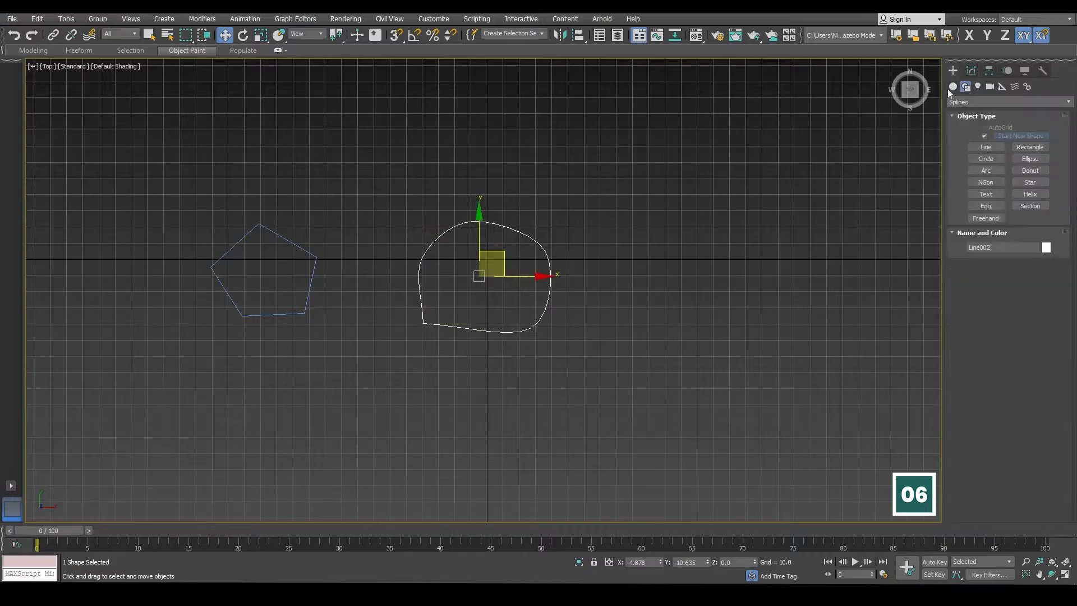
left_click(986, 147)
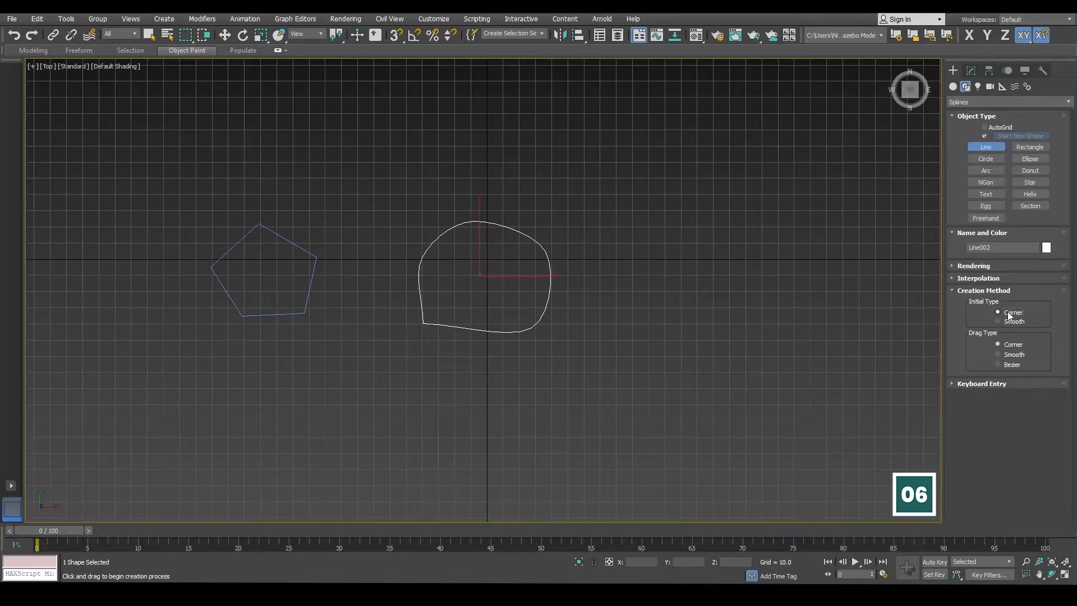
left_click(1007, 355)
middle_click_drag(688, 307, 528, 282)
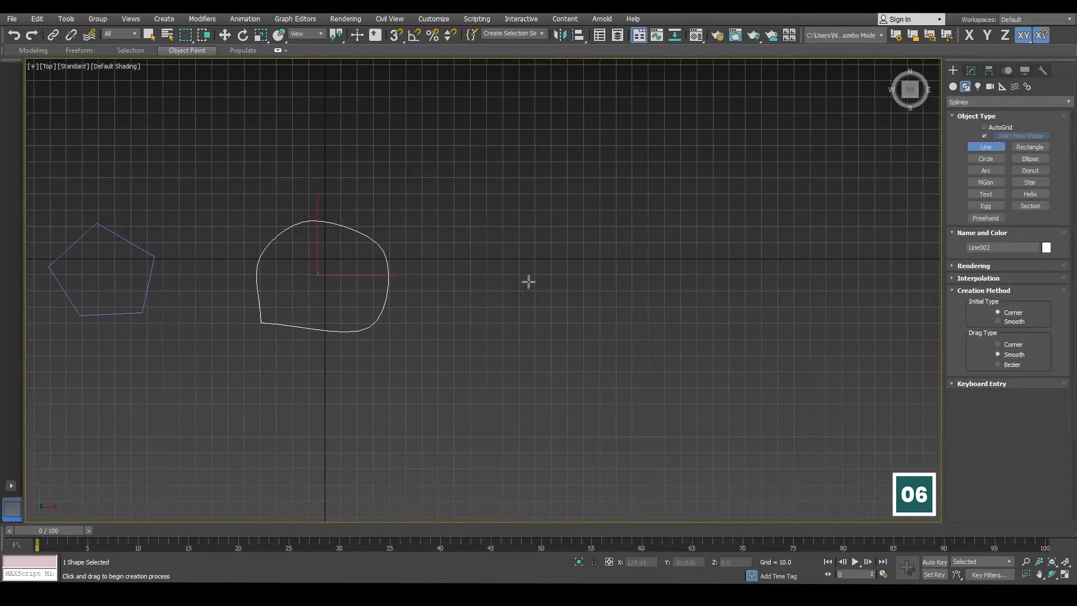
left_click(539, 221)
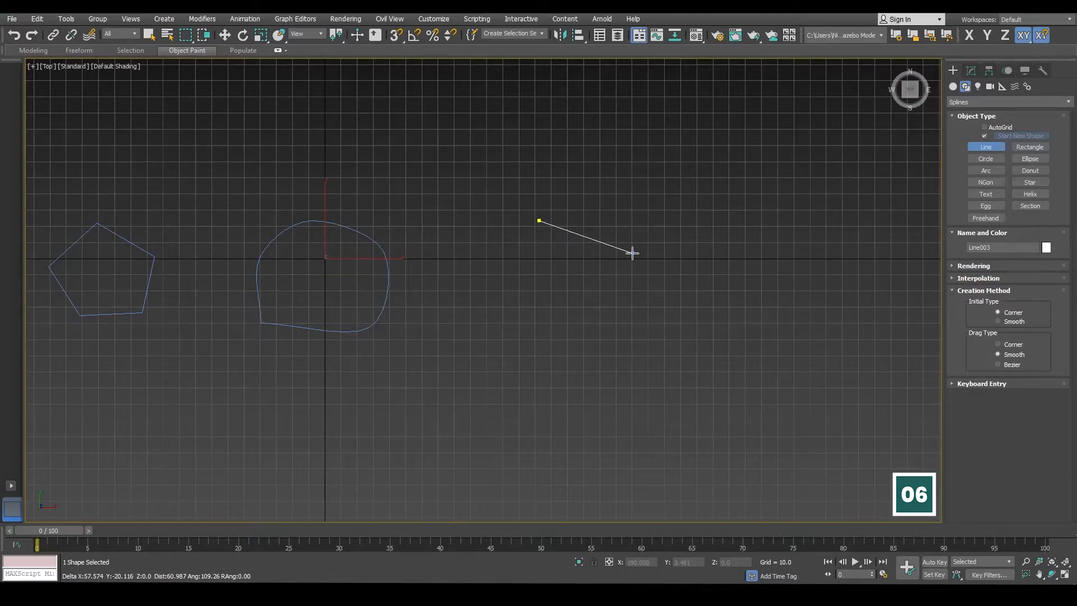
left_click(632, 253)
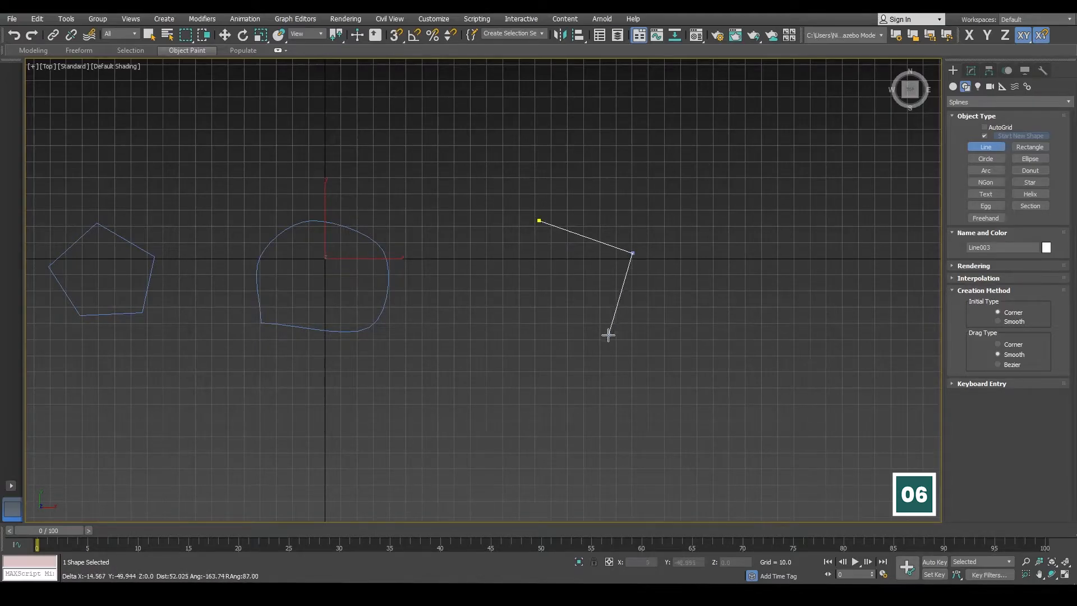
left_click_drag(606, 336, 562, 341)
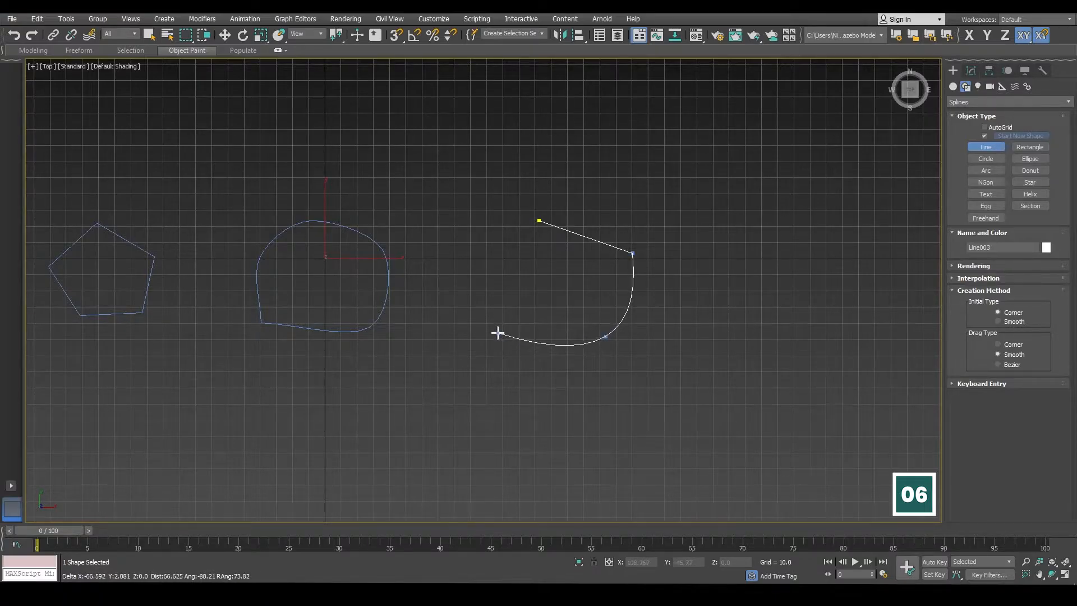
left_click(511, 342)
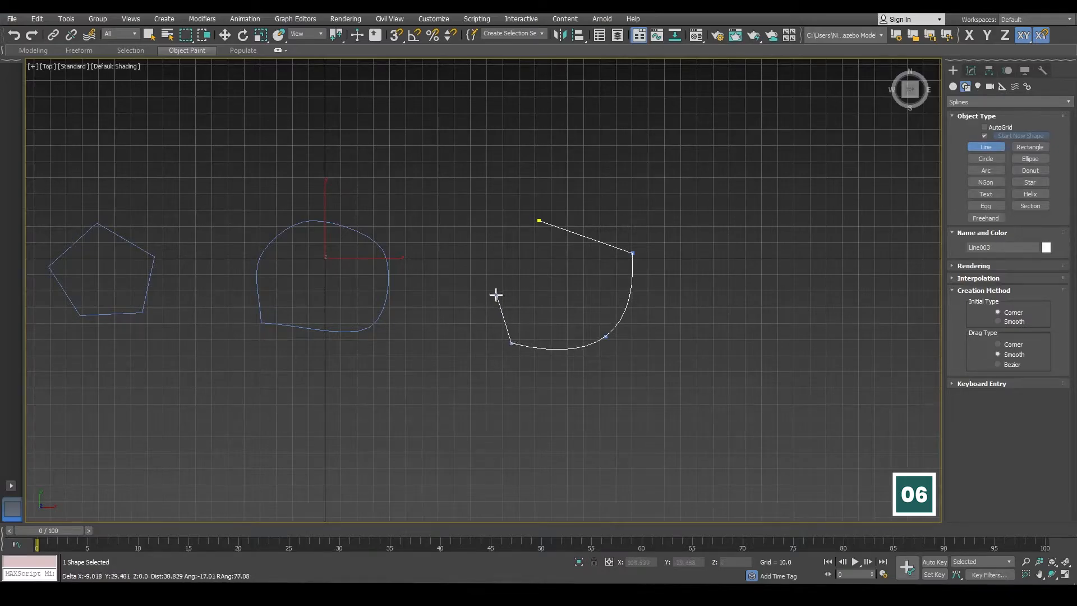
left_click_drag(473, 276, 477, 269)
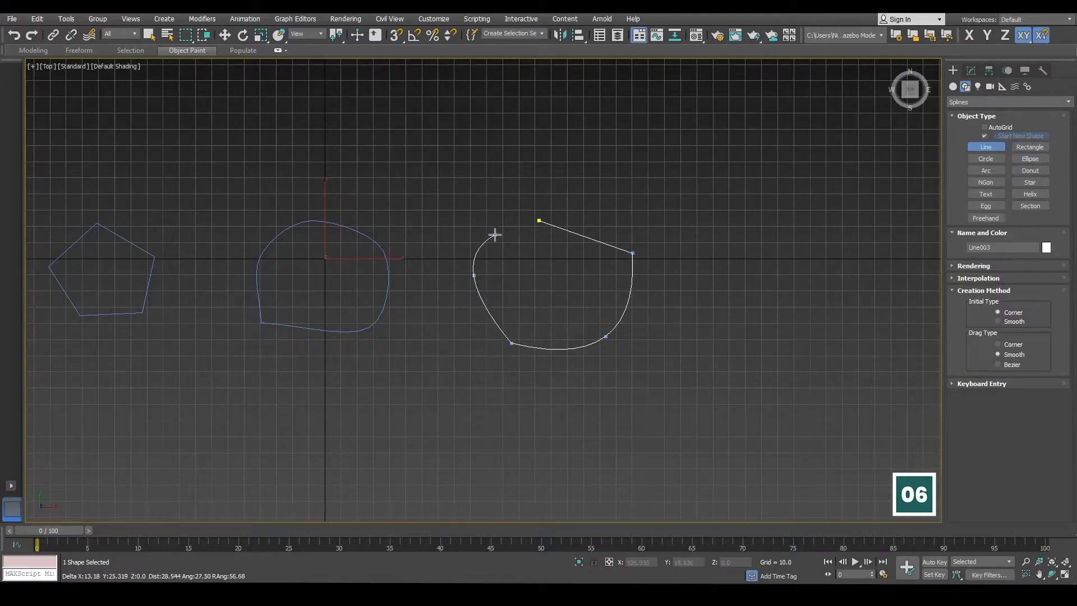
left_click(538, 220)
left_click(519, 332)
right_click(694, 320)
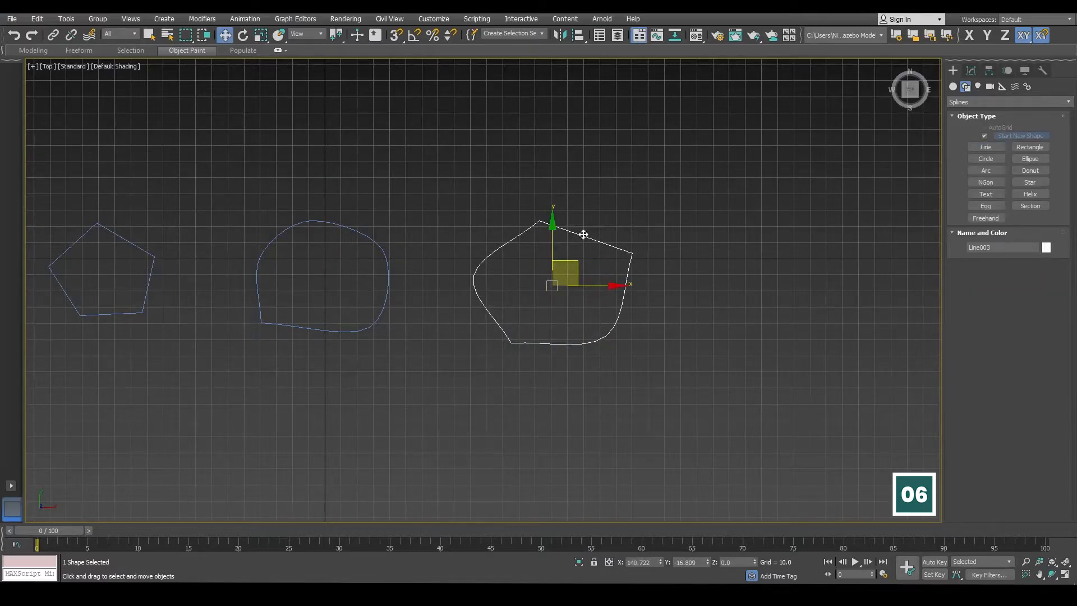
left_click(469, 277)
Step: Draw another closed five-point line farther right with Initial Type Corner and Drag Type Bezier, curving the right and lower-left vertices
middle_click_drag(676, 311, 466, 310)
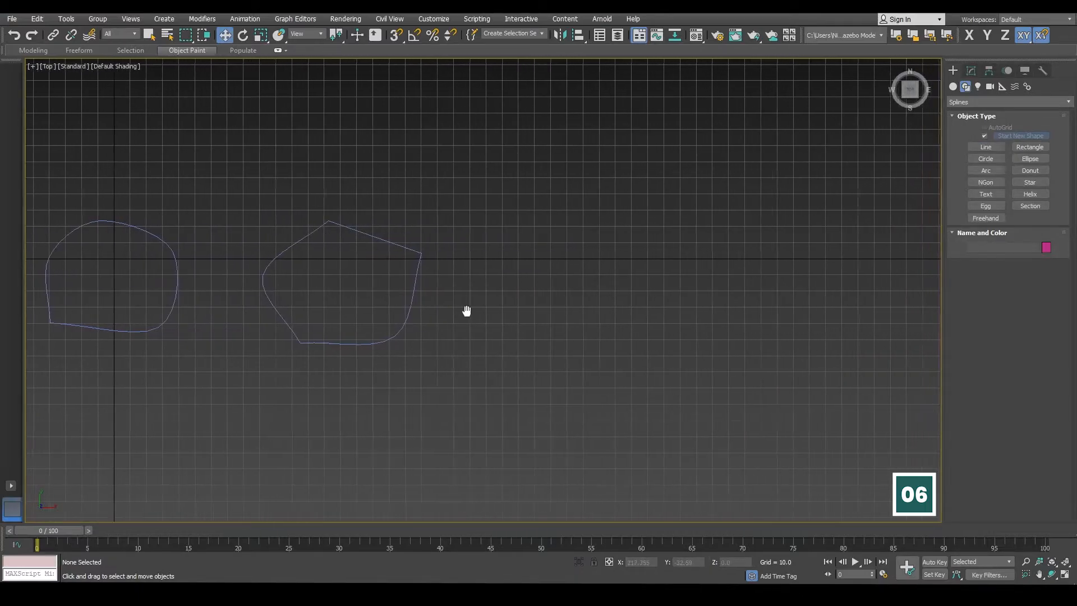
left_click(985, 146)
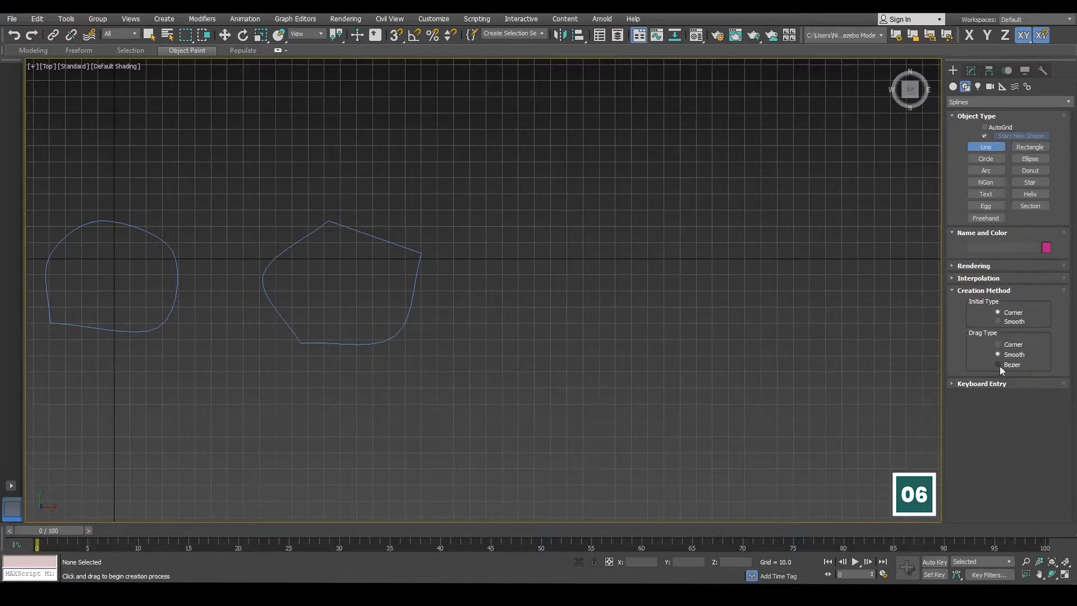
left_click(593, 223)
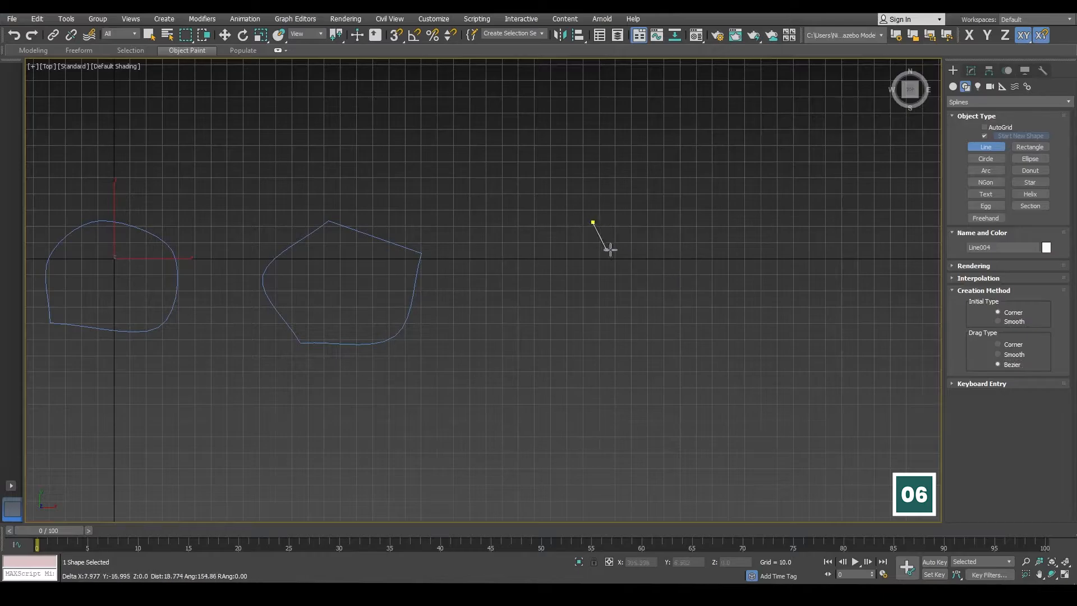
left_click_drag(679, 267, 677, 295)
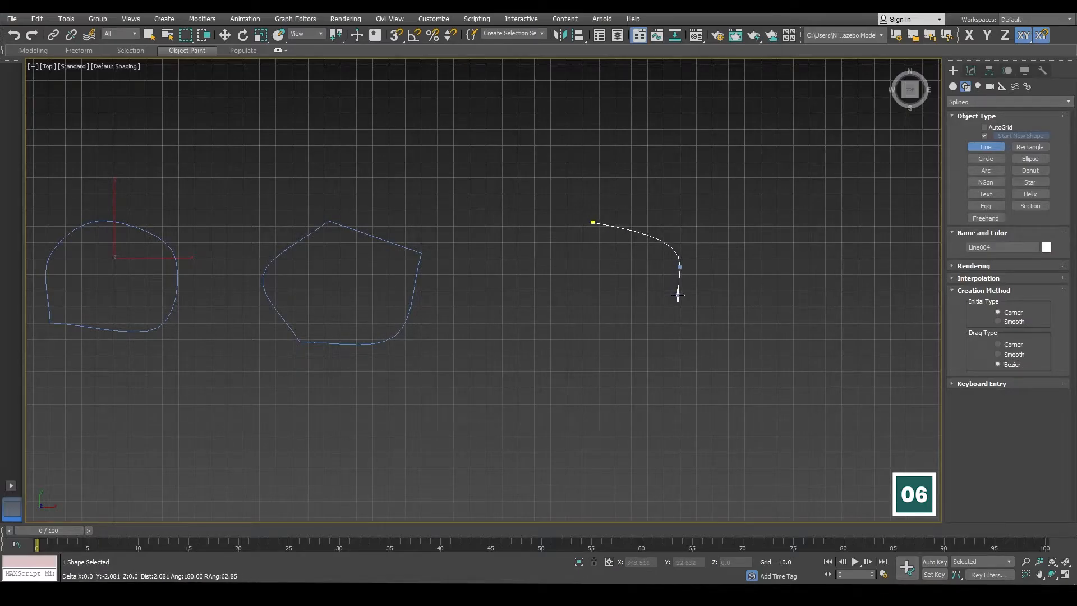
left_click(623, 345)
left_click_drag(521, 307, 520, 271)
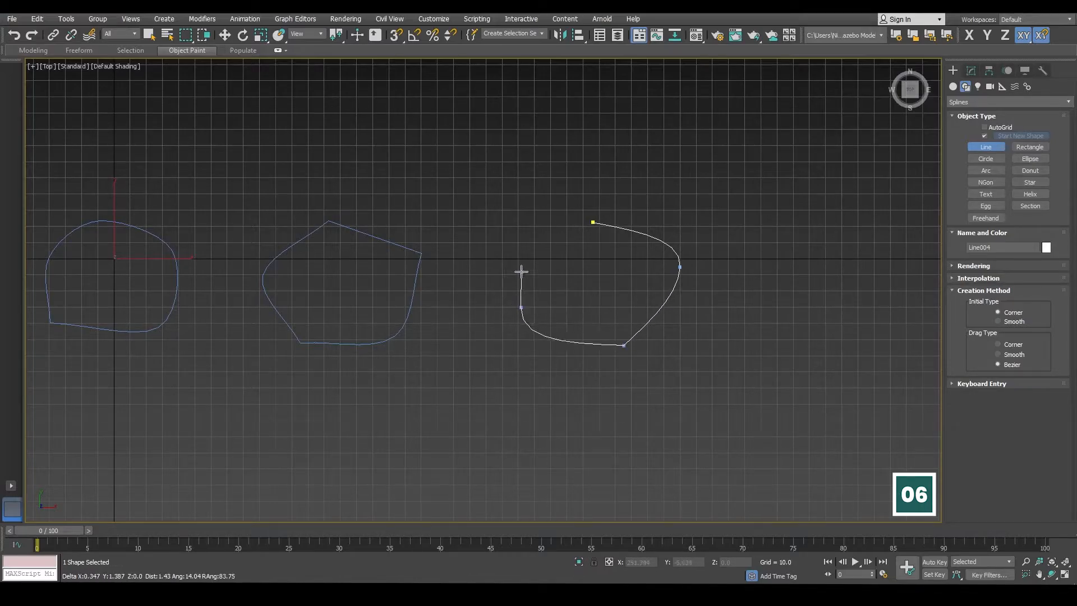
left_click(527, 245)
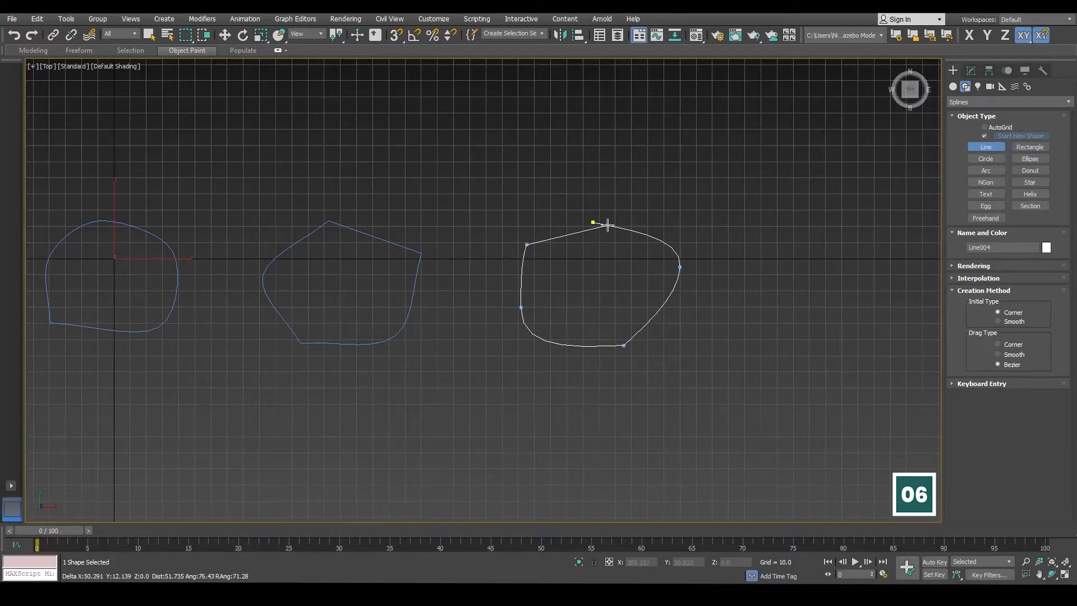
left_click(593, 223)
key("Return")
key("w")
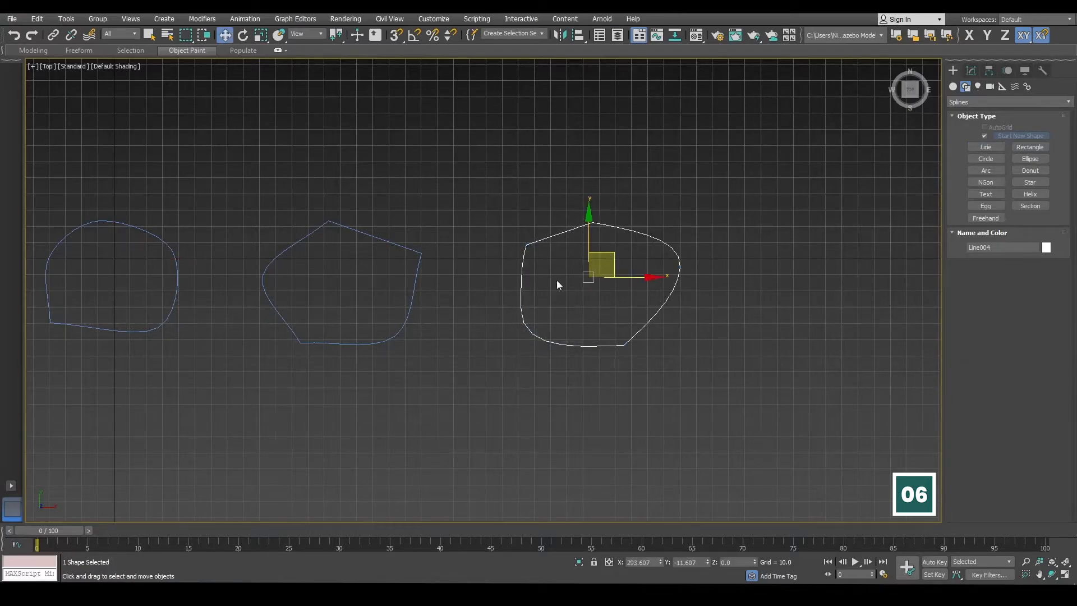
Step: At Vertex level of the Bezier line, move the top vertex slightly upward
left_click(971, 70)
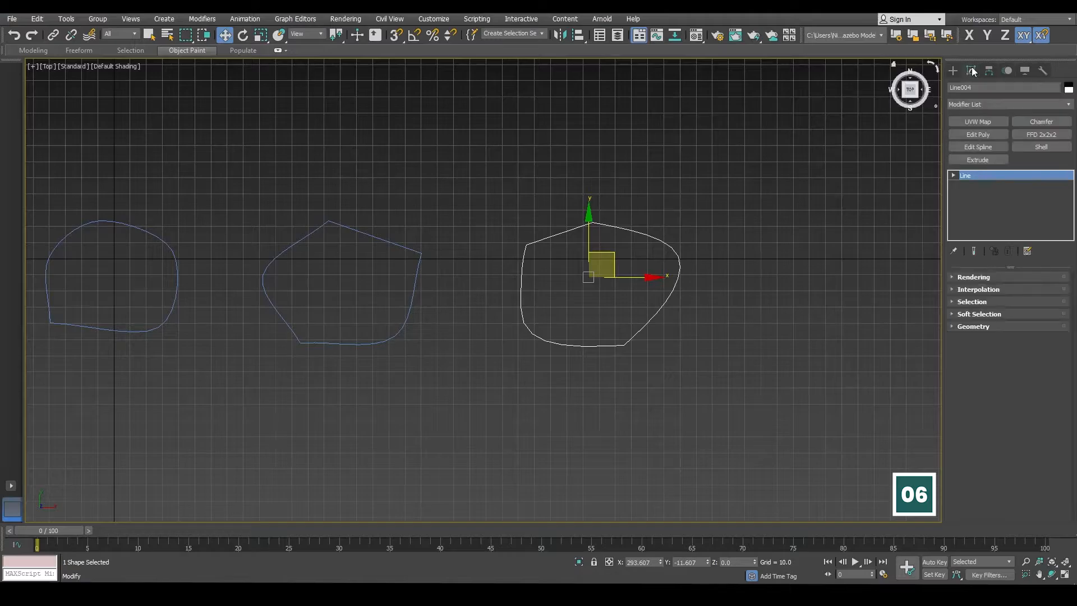
left_click(954, 176)
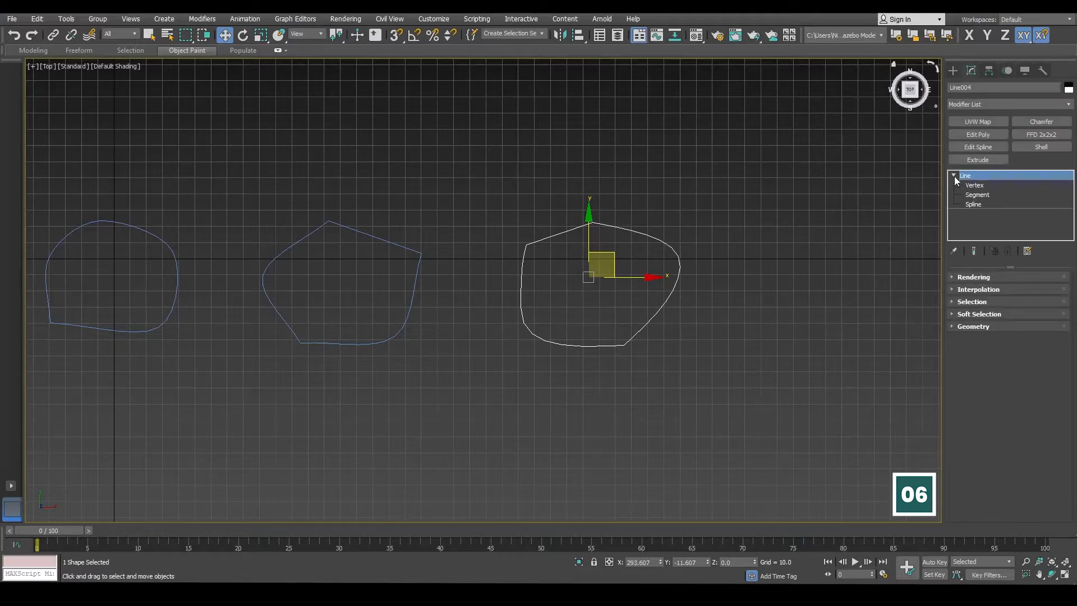
left_click(975, 186)
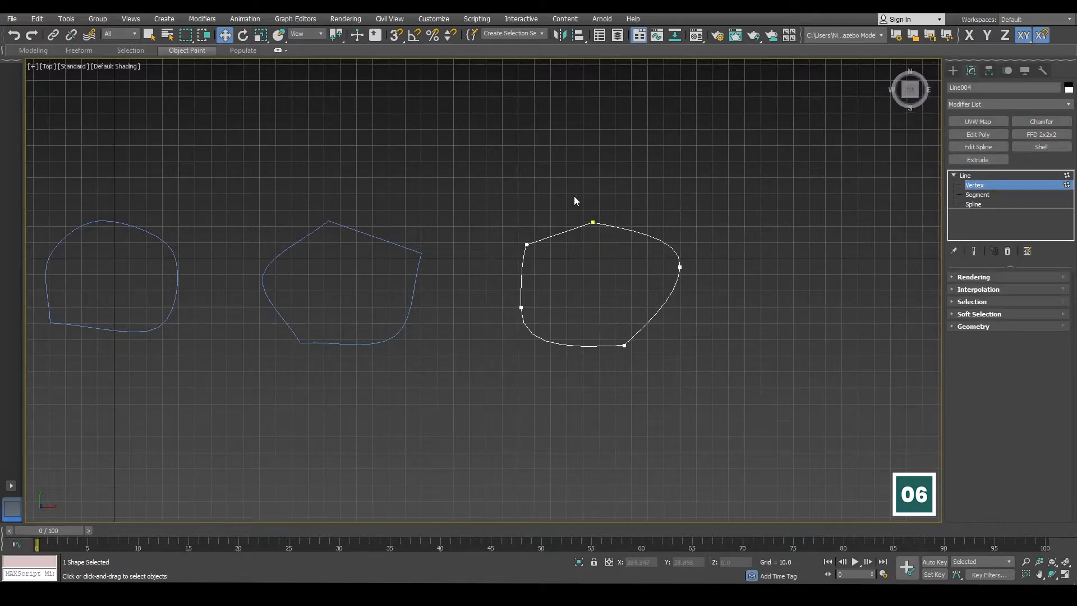
left_click(593, 222)
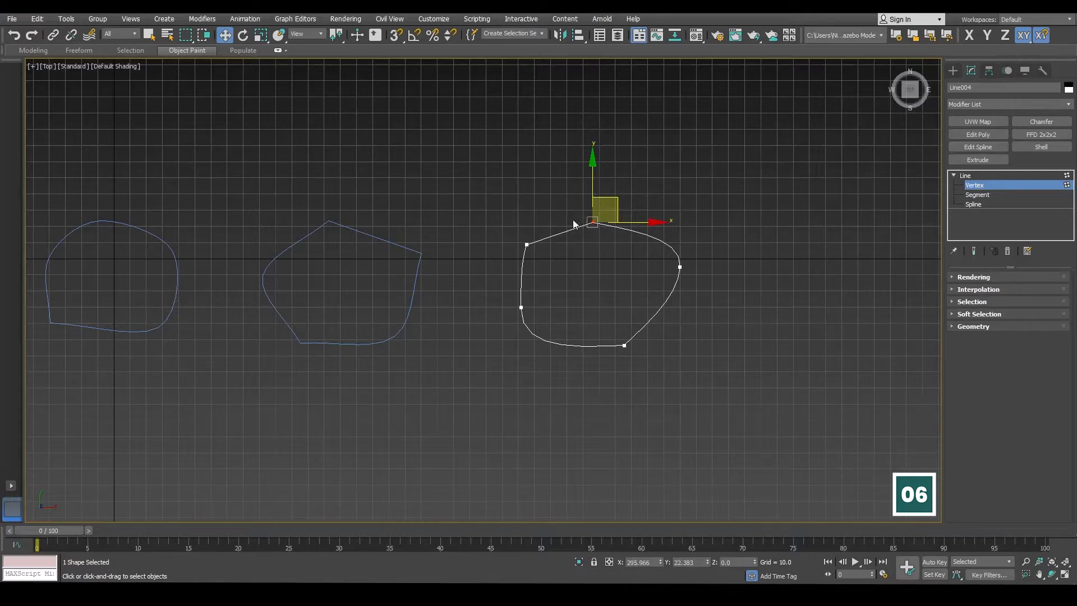
left_click_drag(586, 199, 608, 246)
left_click_drag(615, 198, 616, 195)
left_click(735, 229)
Step: Select the Bezier line's right vertex and adjust its tangent handles to run nearly vertical
left_click_drag(735, 229, 670, 291)
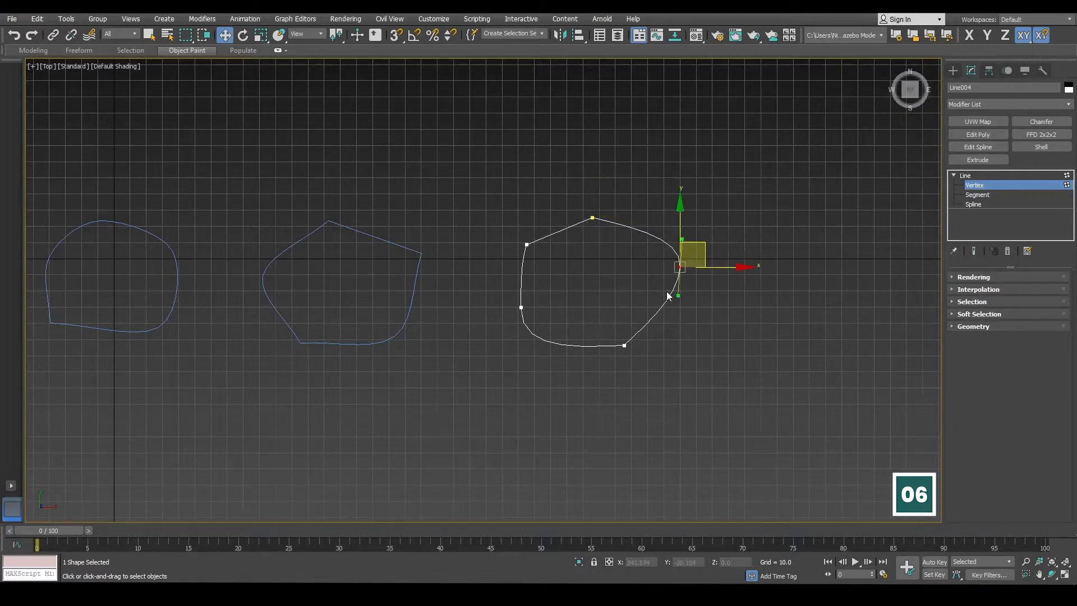
scroll(679, 286, "up", 3)
left_click(735, 210)
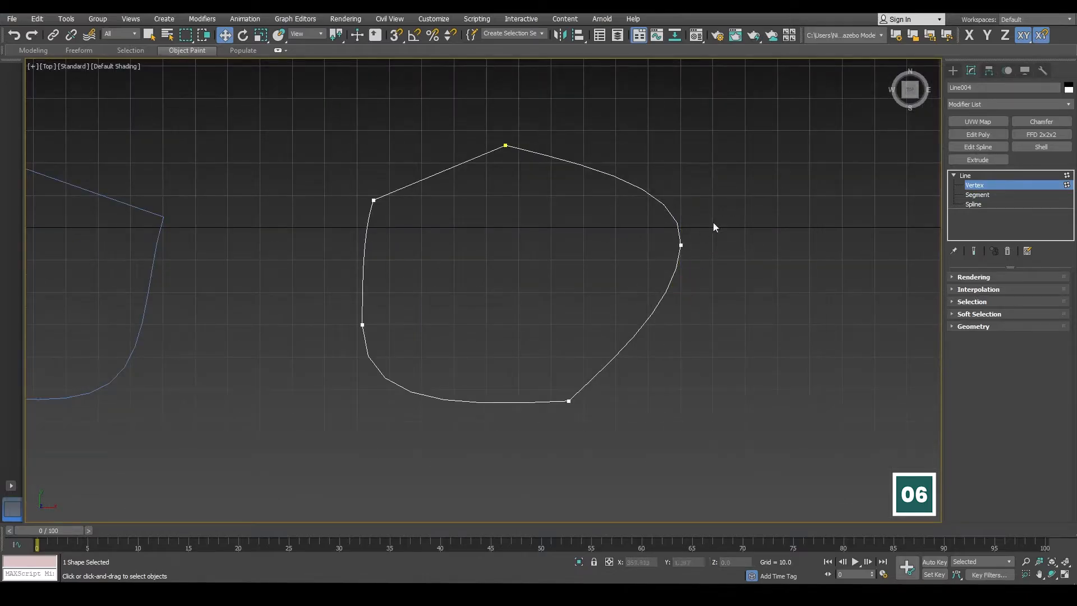
left_click_drag(714, 226, 684, 301)
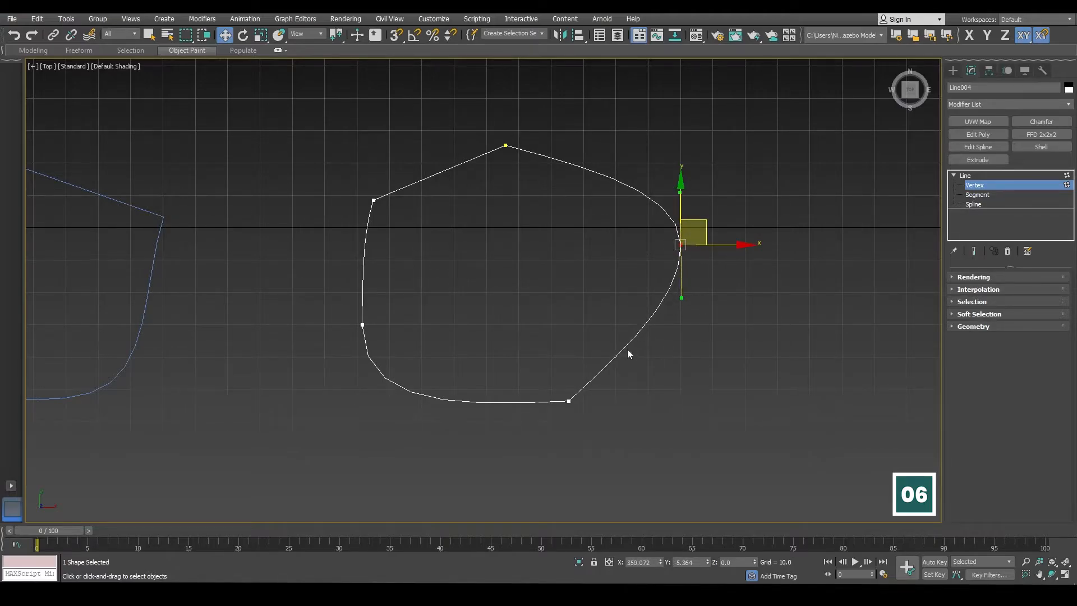
Step: Check the bottom corner vertex, and tilt the lower-left vertex's Bezier handles so the left side bulges outward
left_click_drag(540, 402, 591, 425)
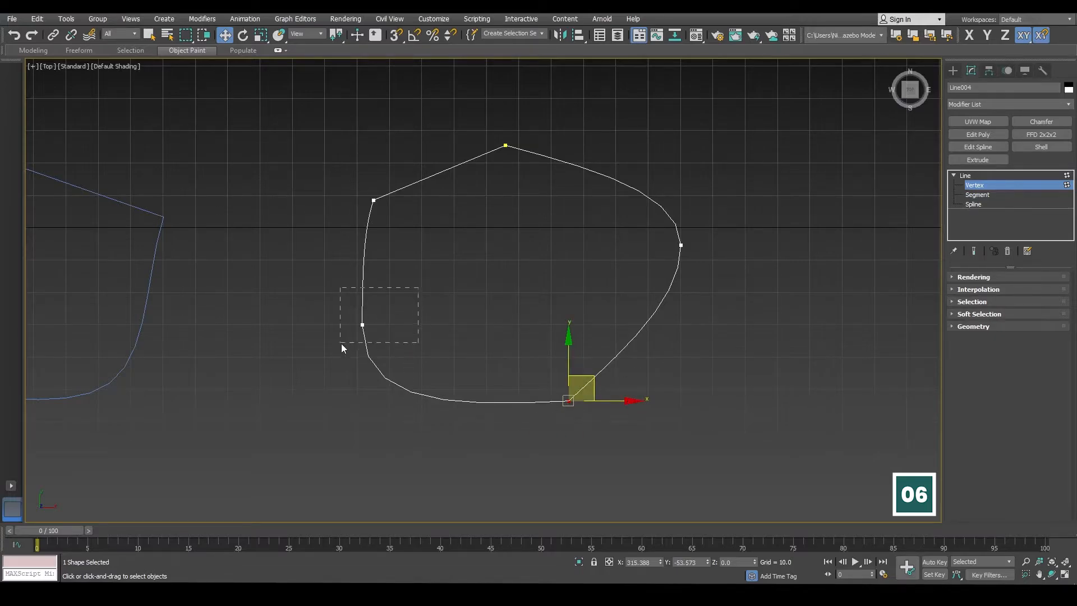
left_click_drag(341, 344, 336, 348)
left_click_drag(364, 409, 386, 387)
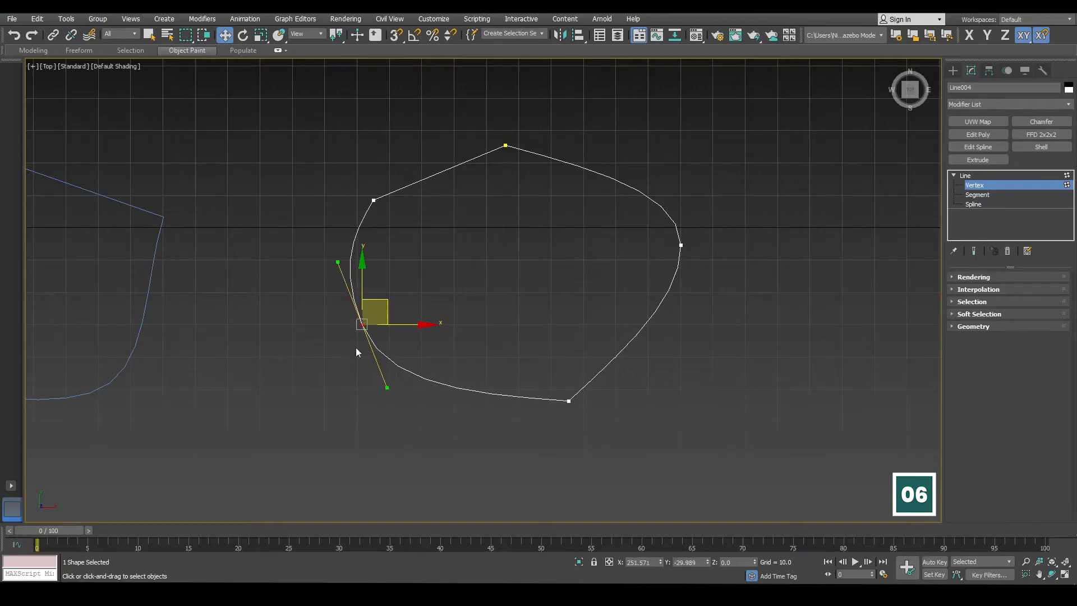
Step: Check the Bezier line's upper-left and top vertices for handles, and compare its shape with the three other lines
left_click_drag(339, 172, 386, 215)
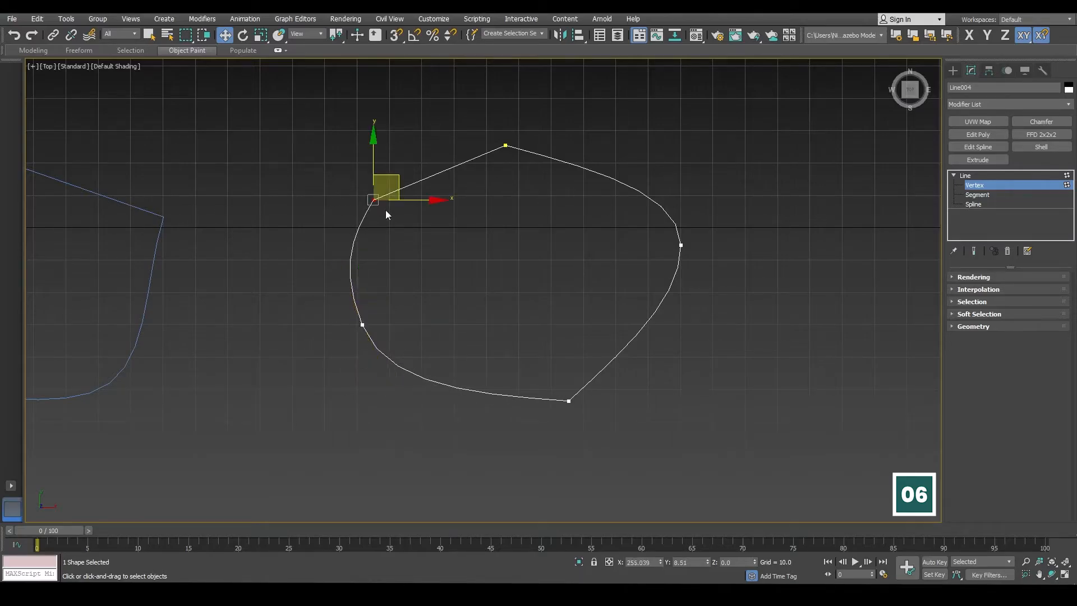
left_click_drag(485, 133, 519, 160)
scroll(342, 263, "down", 2)
middle_click_drag(325, 281, 537, 290)
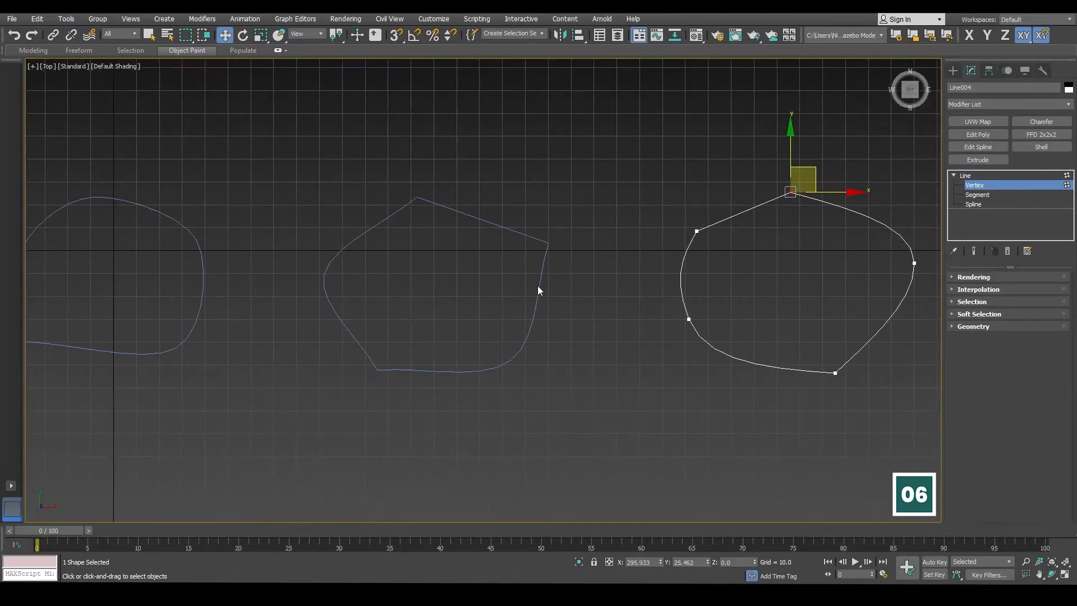
middle_click_drag(725, 238, 610, 253)
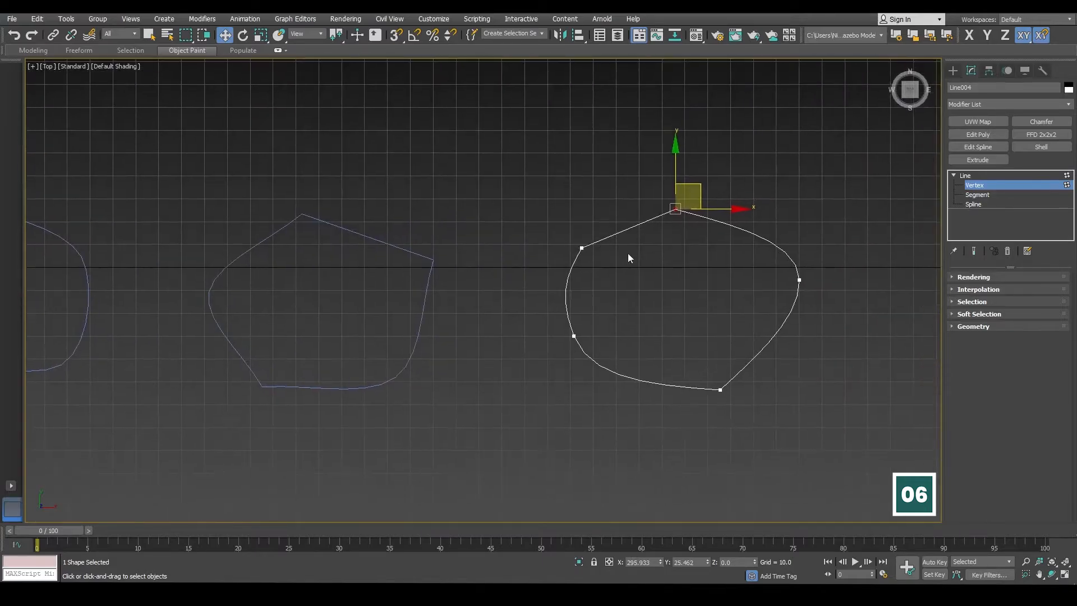
middle_click_drag(407, 258, 497, 255)
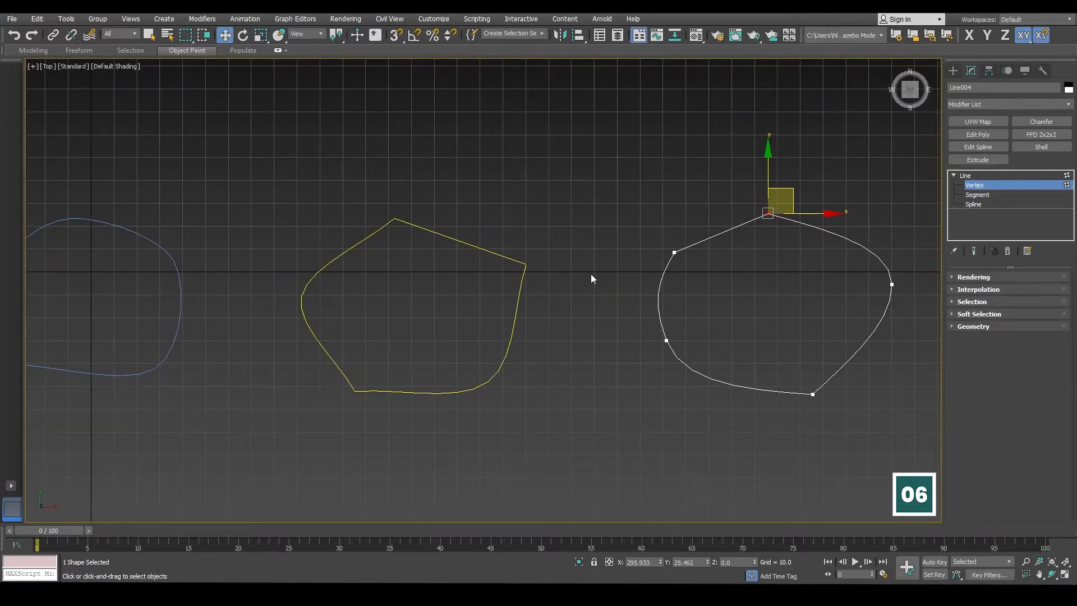
middle_click_drag(338, 309, 504, 283)
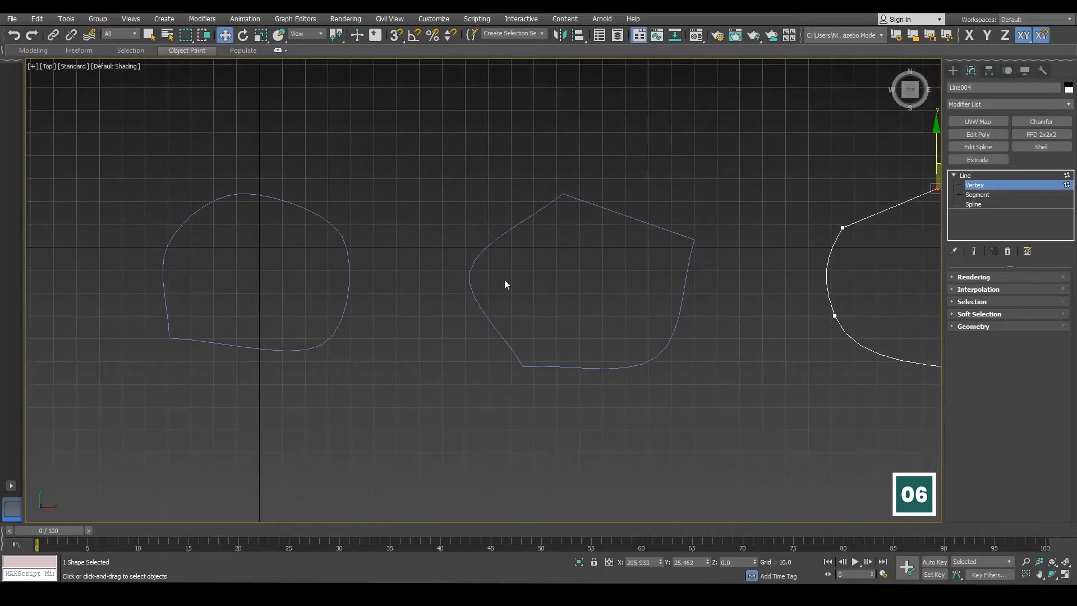
scroll(314, 303, "down", 3)
middle_click_drag(247, 295, 564, 294)
scroll(482, 297, "up", 2)
scroll(430, 253, "up", 5)
scroll(433, 256, "down", 2)
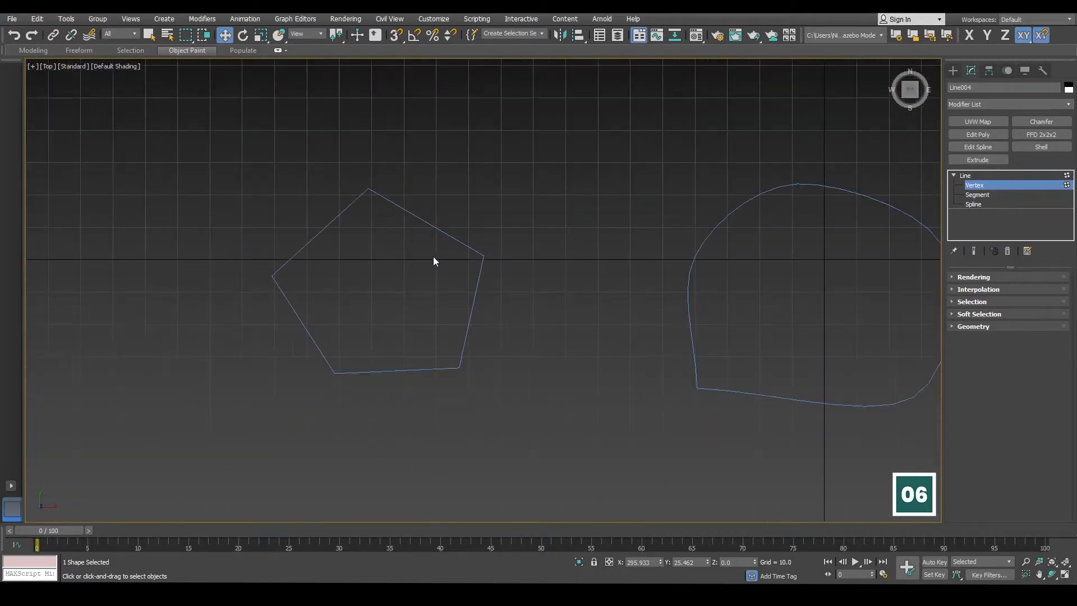
middle_click_drag(433, 257, 480, 240)
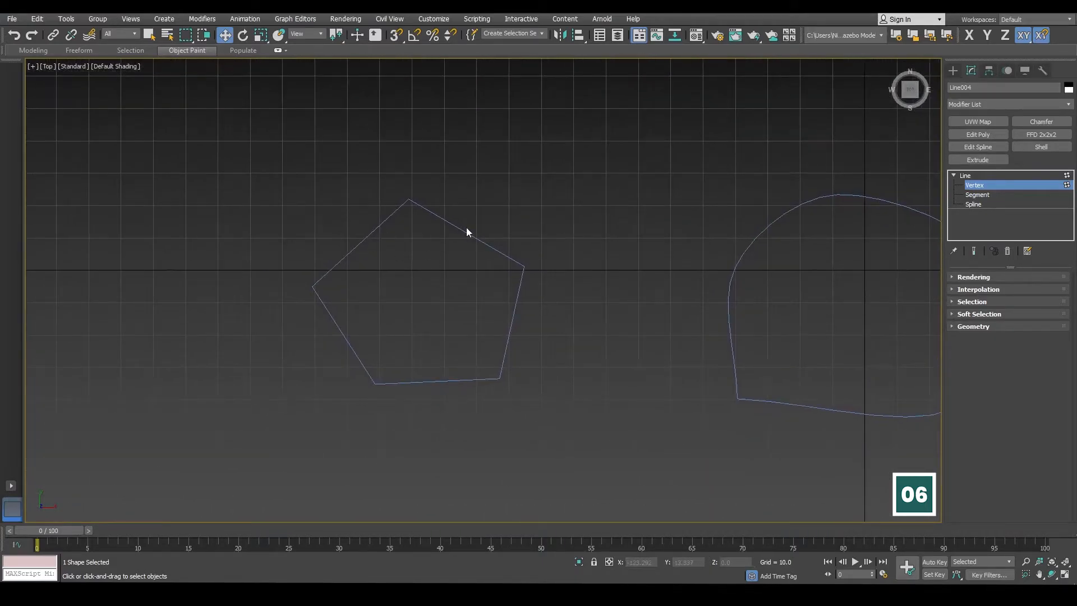
Step: Leave Vertex level on the current line, select the straight-edged pentagon line and enter its Vertex level
left_click(964, 176)
left_click(520, 286)
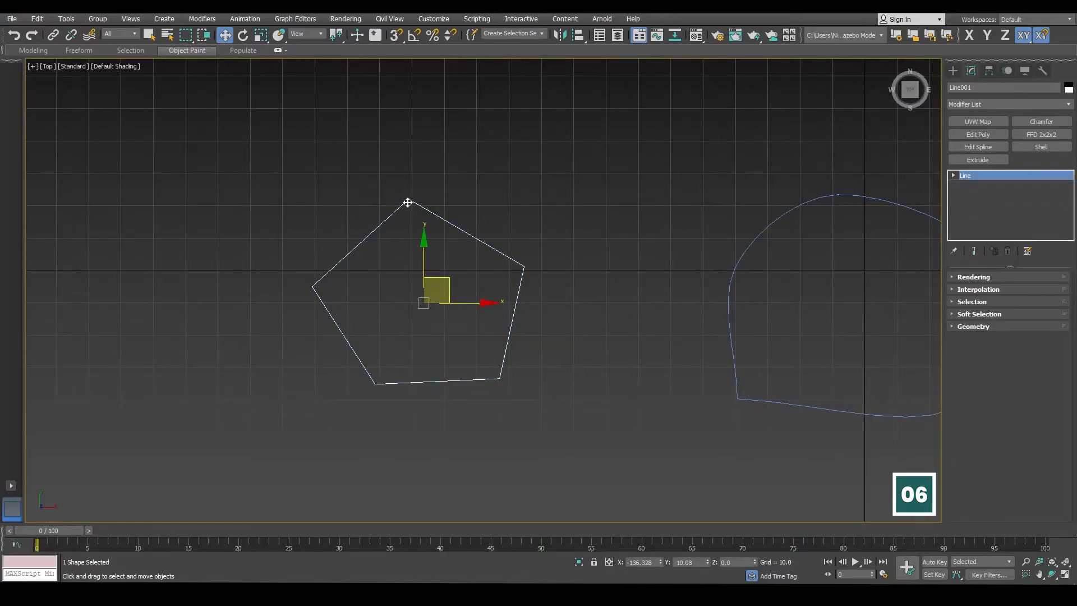
left_click(544, 281)
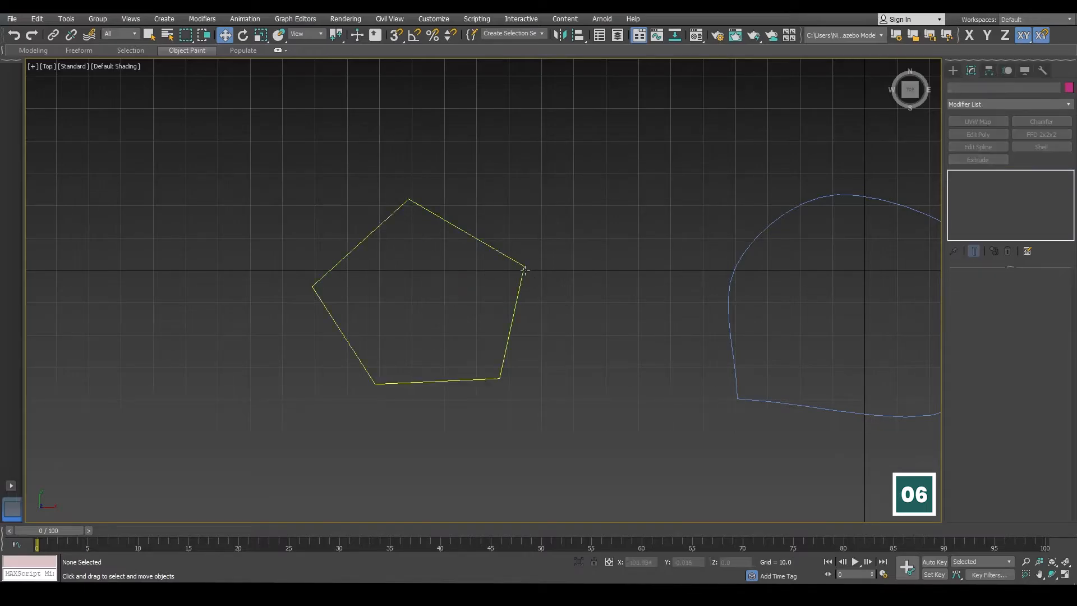
left_click(523, 270)
right_click(523, 270)
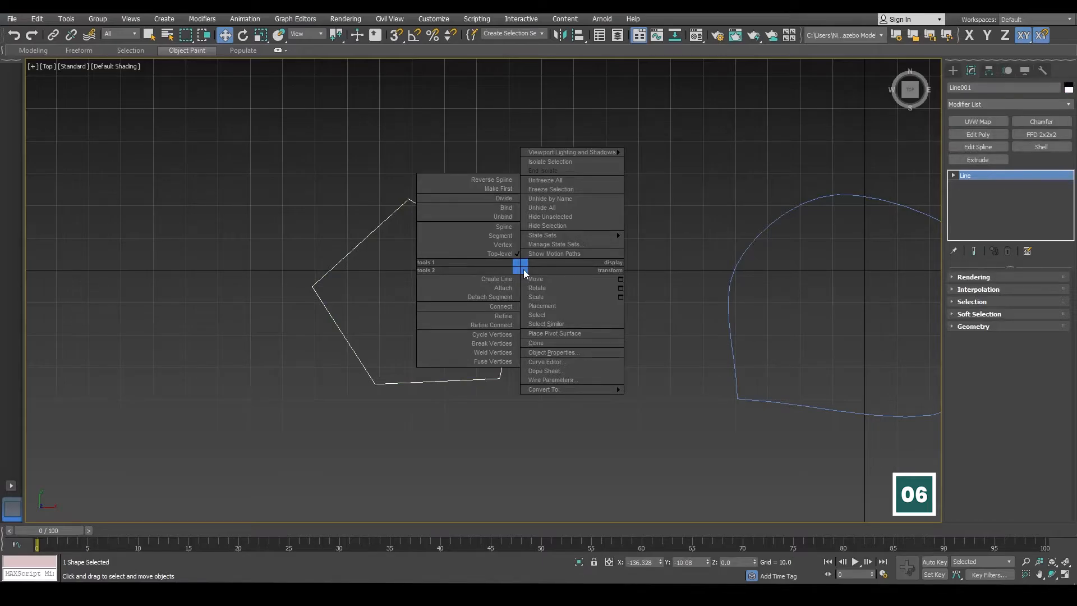
left_click(952, 175)
left_click(979, 187)
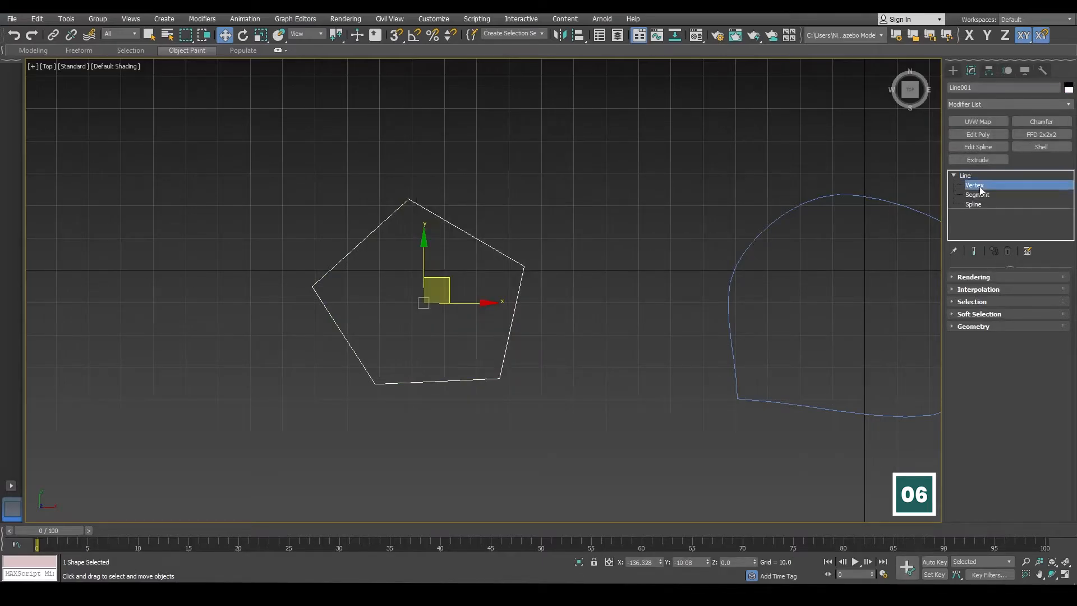
Step: Convert the pentagon's right vertex from Corner to Smooth
left_click_drag(607, 222, 503, 301)
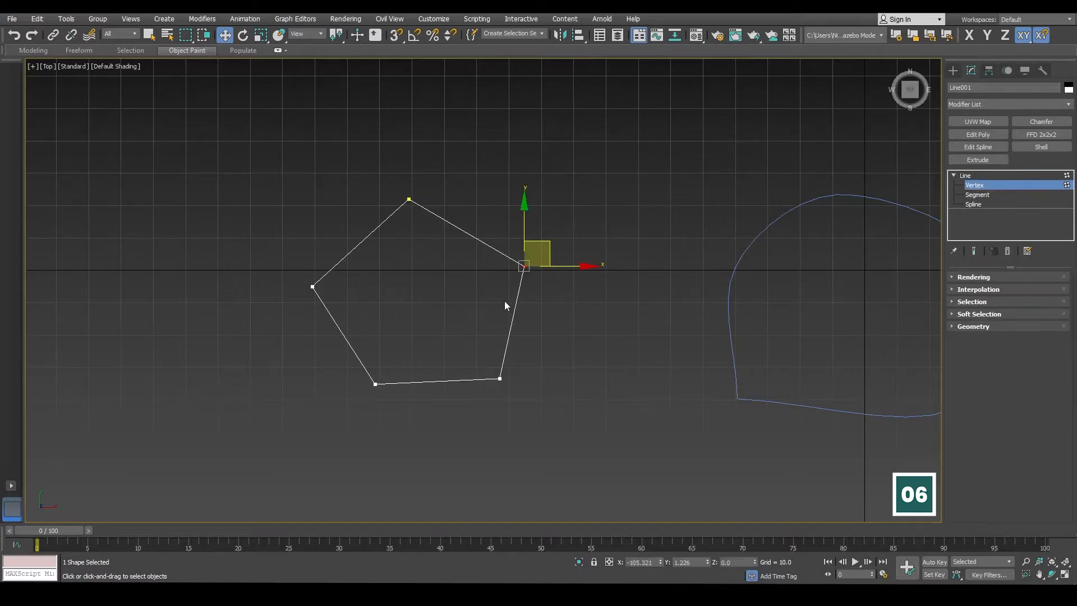
right_click(535, 268)
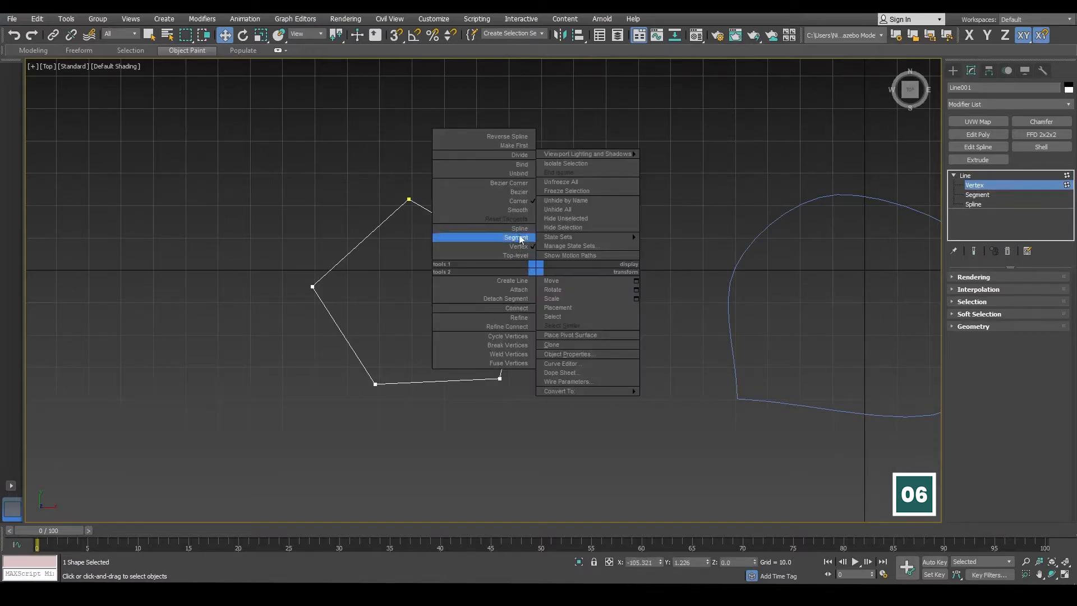
left_click(519, 210)
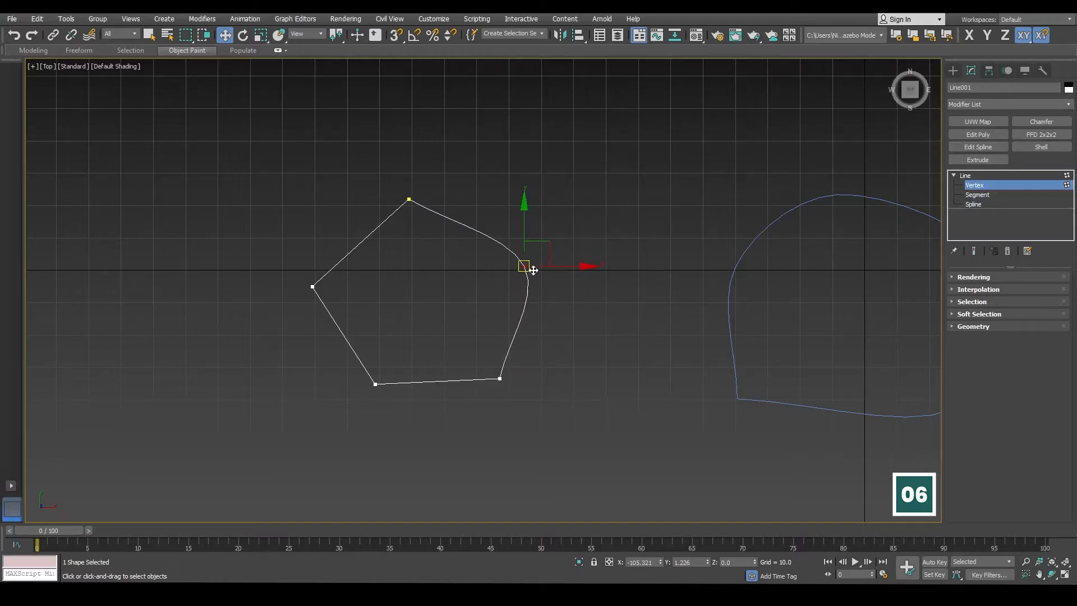
left_click(620, 305)
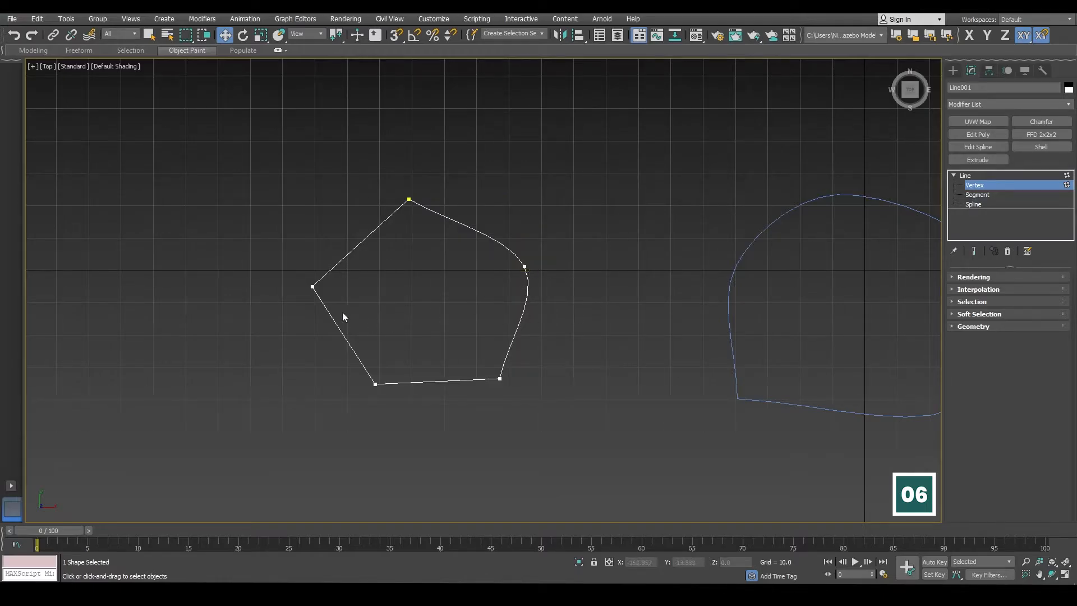
Step: Convert the pentagon's left vertex to Bezier and adjust its tangent handles to run nearly vertical
left_click_drag(282, 268, 330, 305)
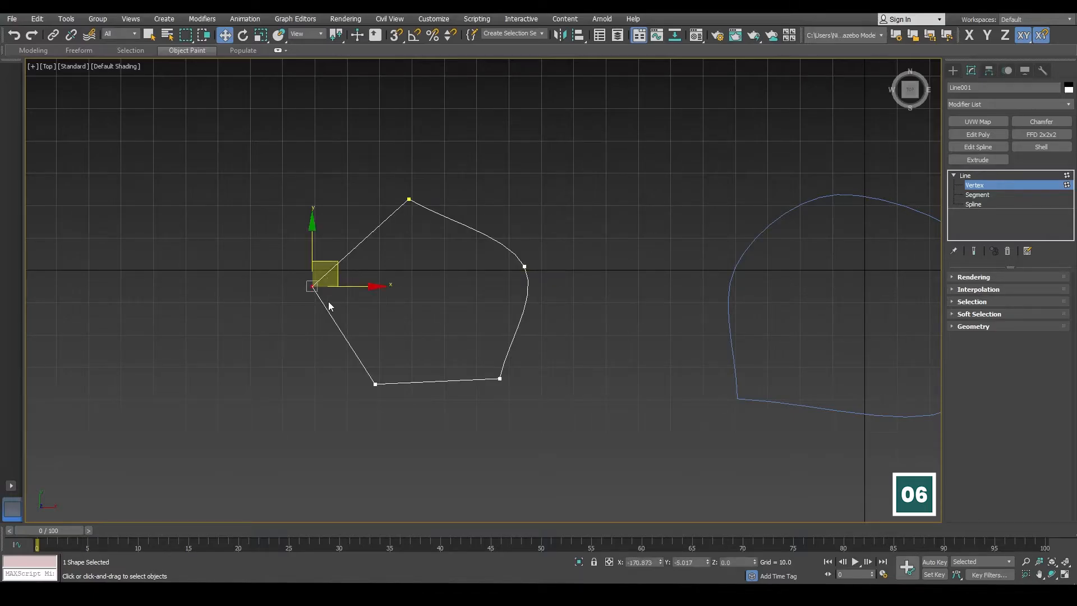
right_click(405, 303)
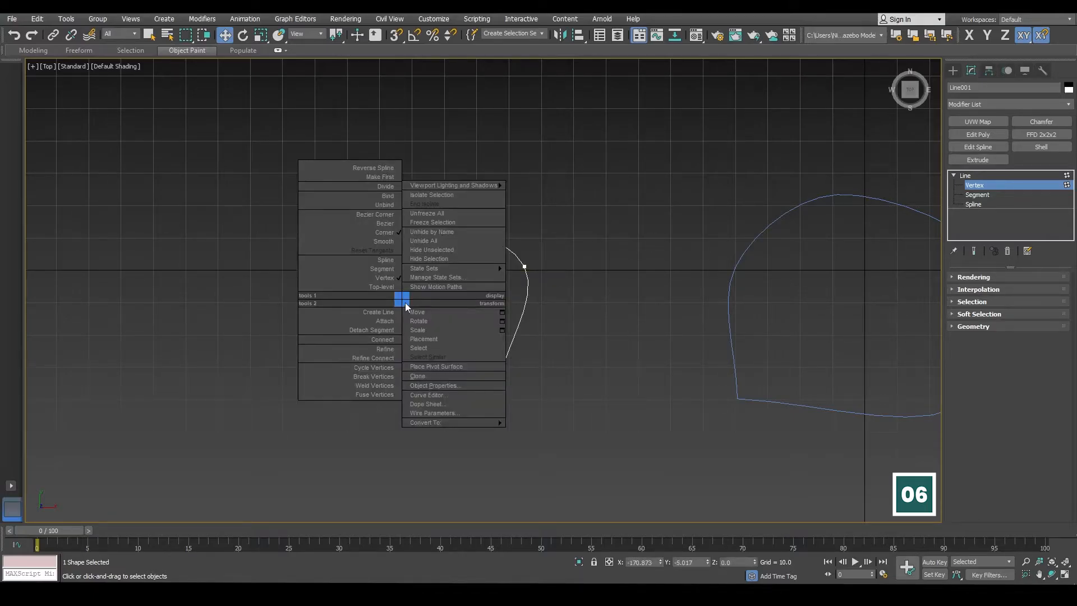
left_click(381, 224)
left_click(294, 312)
left_click_drag(294, 312, 325, 272)
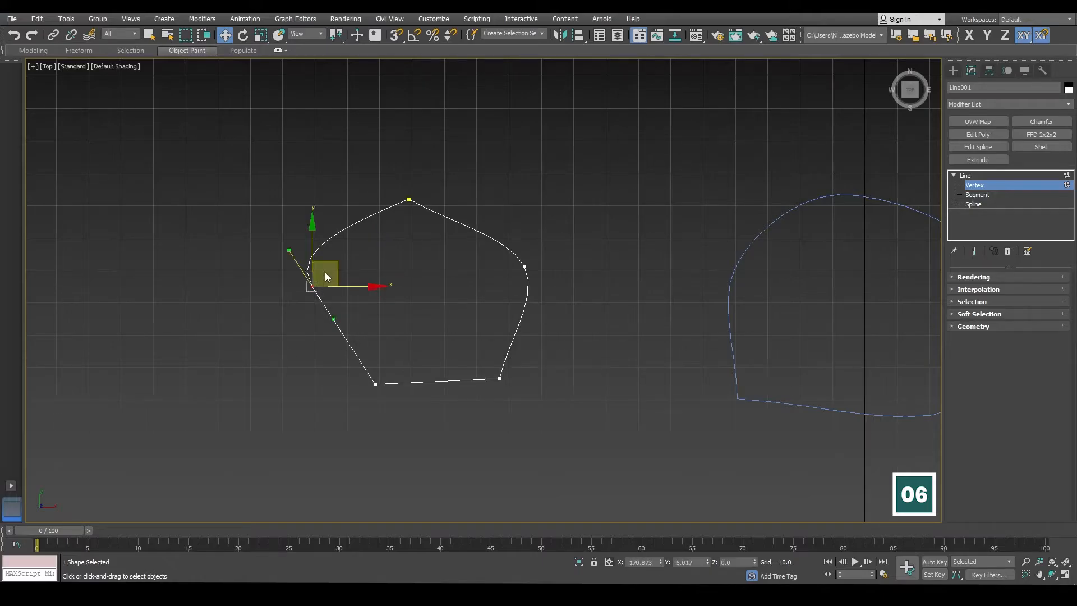
left_click_drag(337, 335, 310, 332)
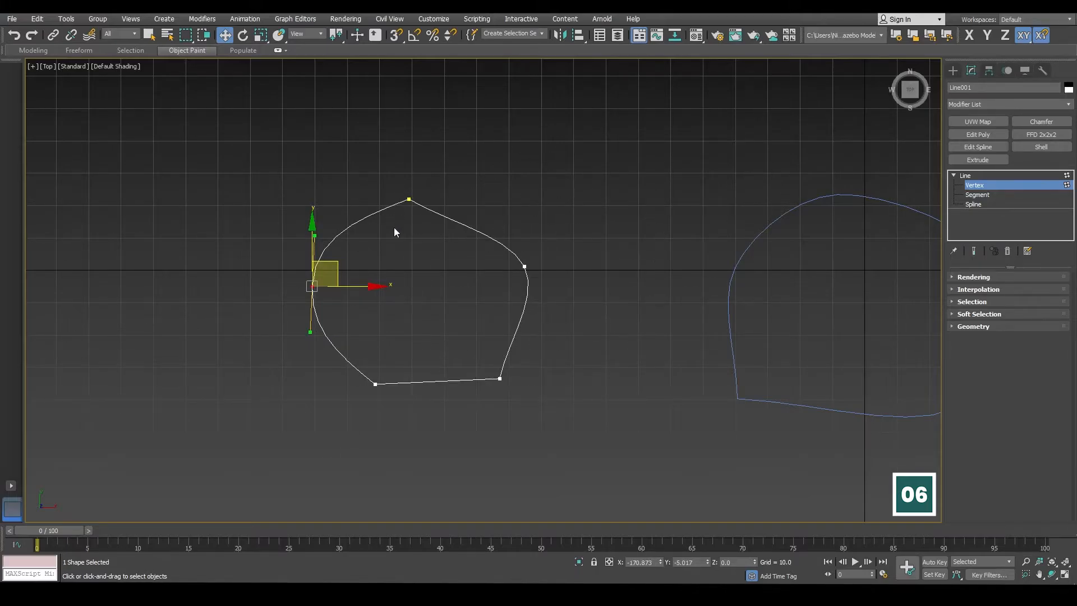
Step: Convert the lower-right vertex to Bezier Corner and adjust its two handles separately so the bottom edge arches inward
left_click(499, 378)
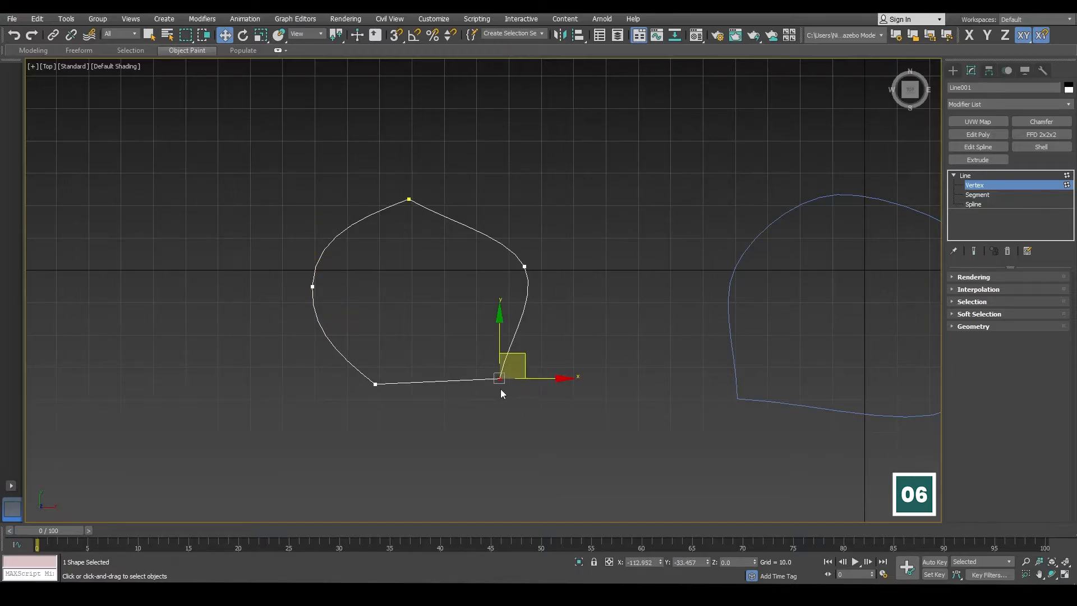
right_click(548, 360)
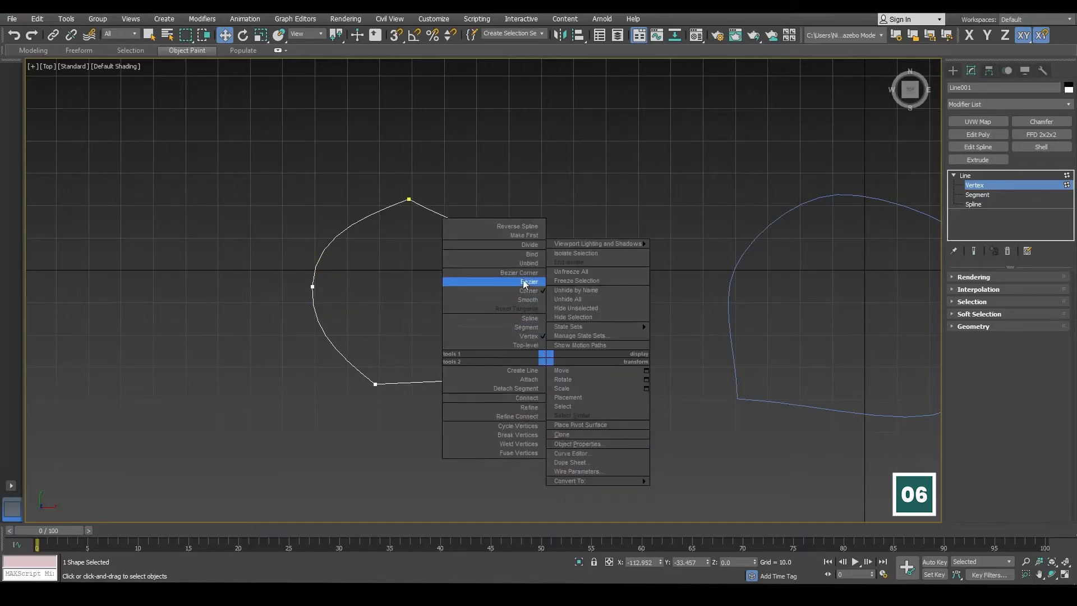
left_click(526, 275)
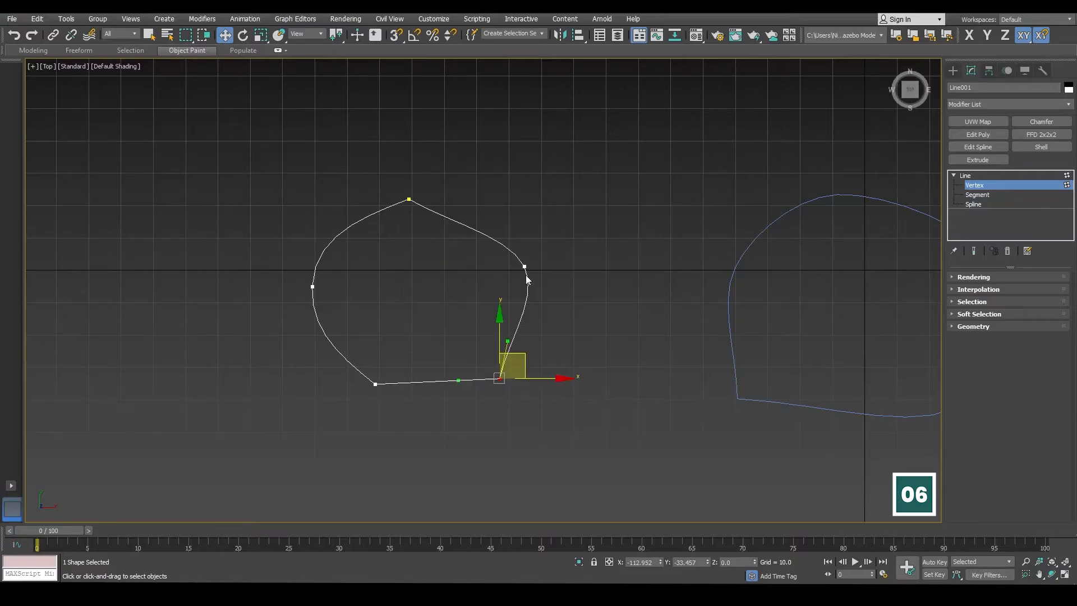
left_click(499, 379)
mouse_move(456, 380)
left_mouse_down()
mouse_move(471, 420)
mouse_move(435, 358)
mouse_move(445, 391)
mouse_move(457, 379)
mouse_move(449, 363)
left_mouse_up()
mouse_move(508, 341)
left_mouse_down()
mouse_move(500, 305)
mouse_move(504, 333)
left_mouse_up()
left_click(586, 301)
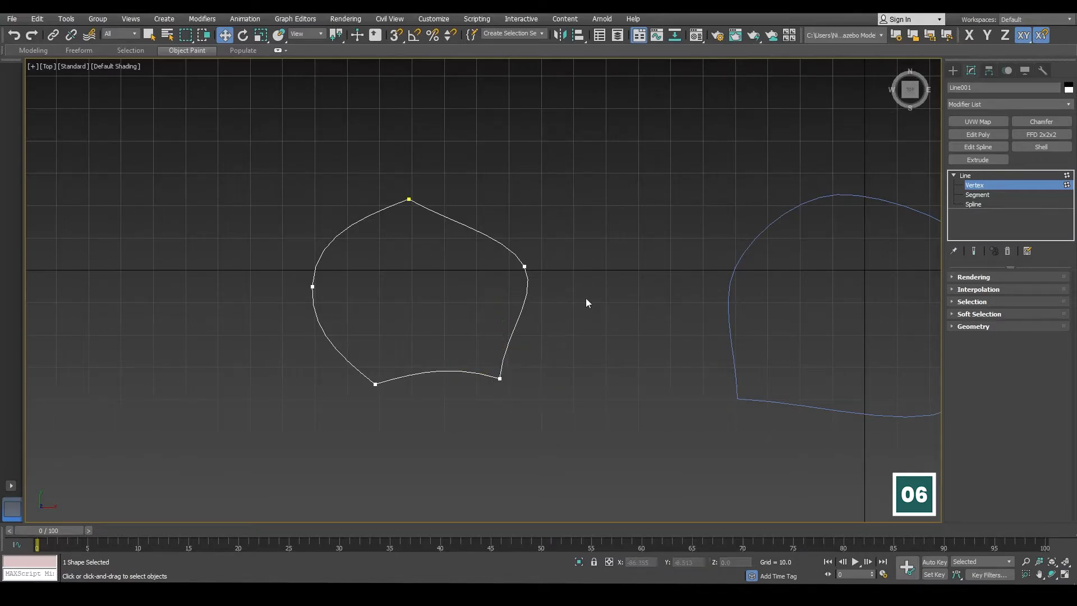
Step: Compare the edited pentagon's shape with the three other lines in the Top view
scroll(590, 315, "down", 3)
middle_click_drag(615, 312, 576, 322)
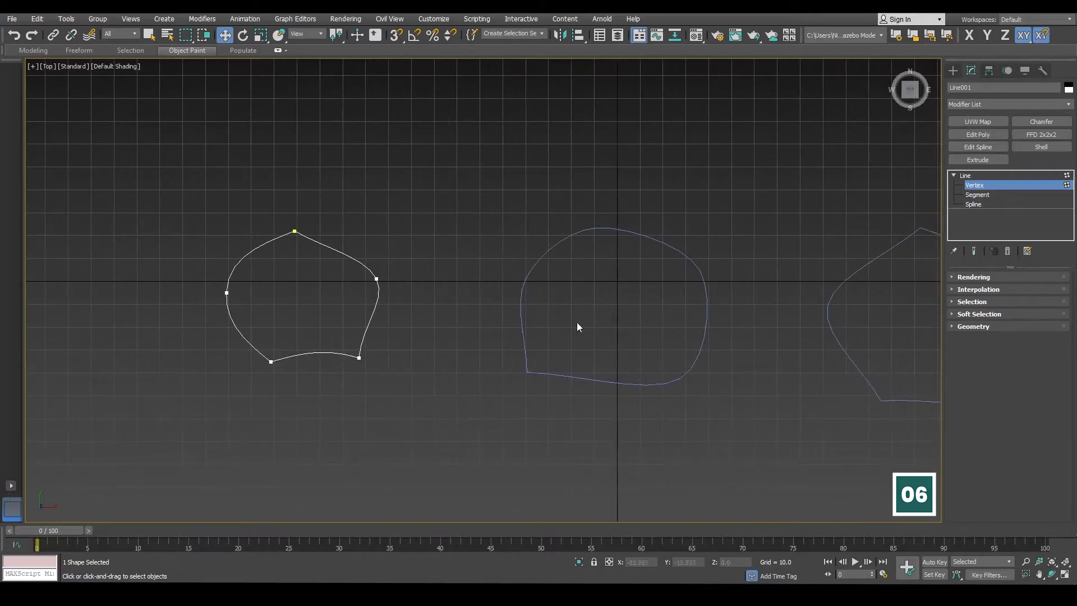
middle_click_drag(702, 247, 617, 305)
scroll(636, 318, "down", 3)
middle_click_drag(740, 312, 671, 317)
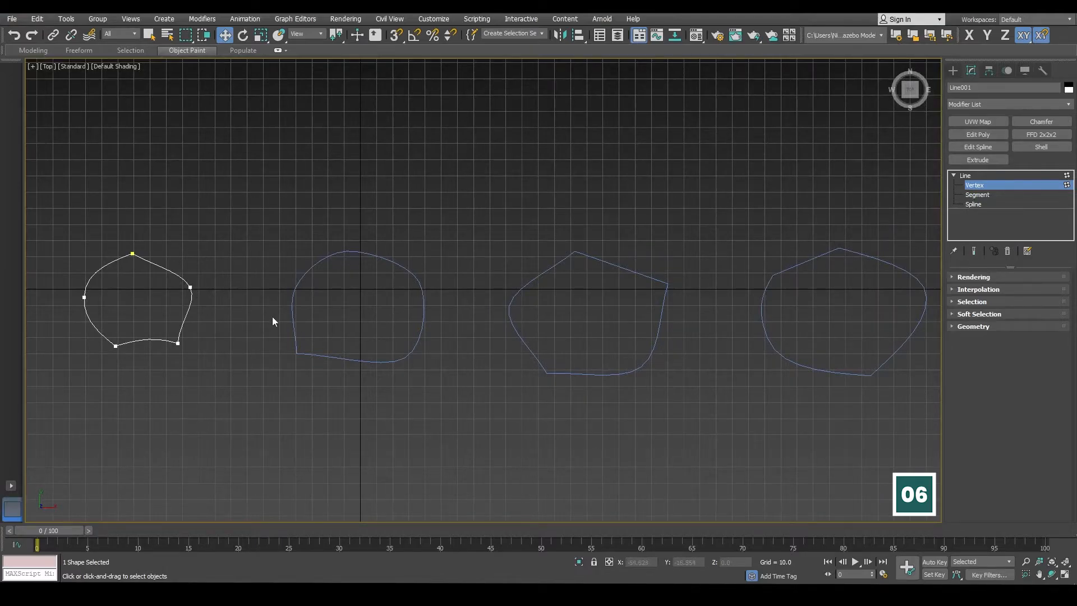
middle_click_drag(379, 332, 413, 336)
middle_click_drag(561, 333, 524, 337)
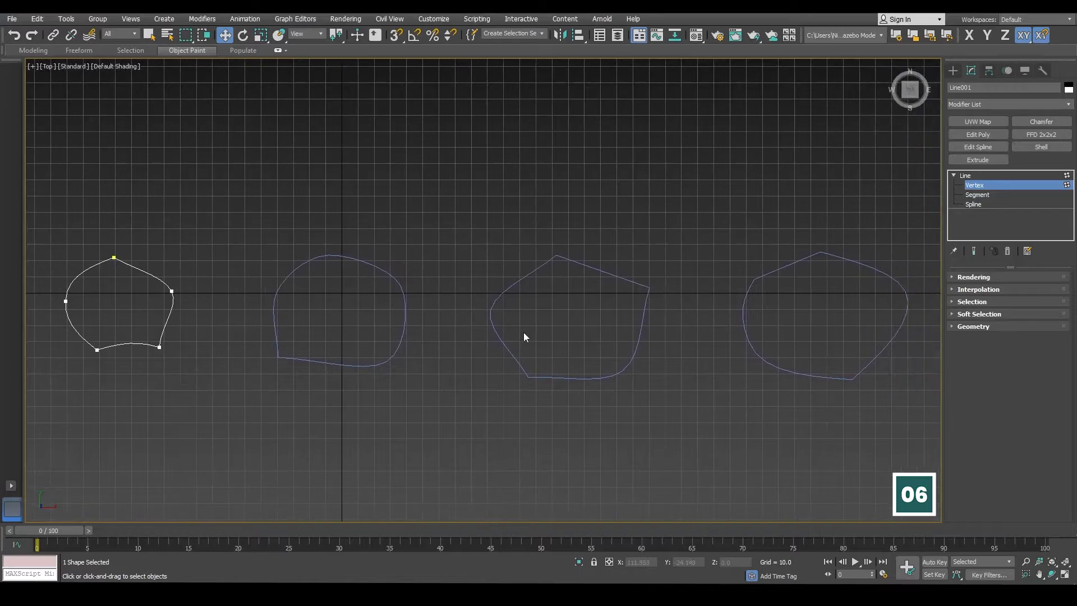
scroll(683, 341, "down", 3)
middle_click_drag(683, 341, 598, 331)
middle_click_drag(248, 317, 291, 322)
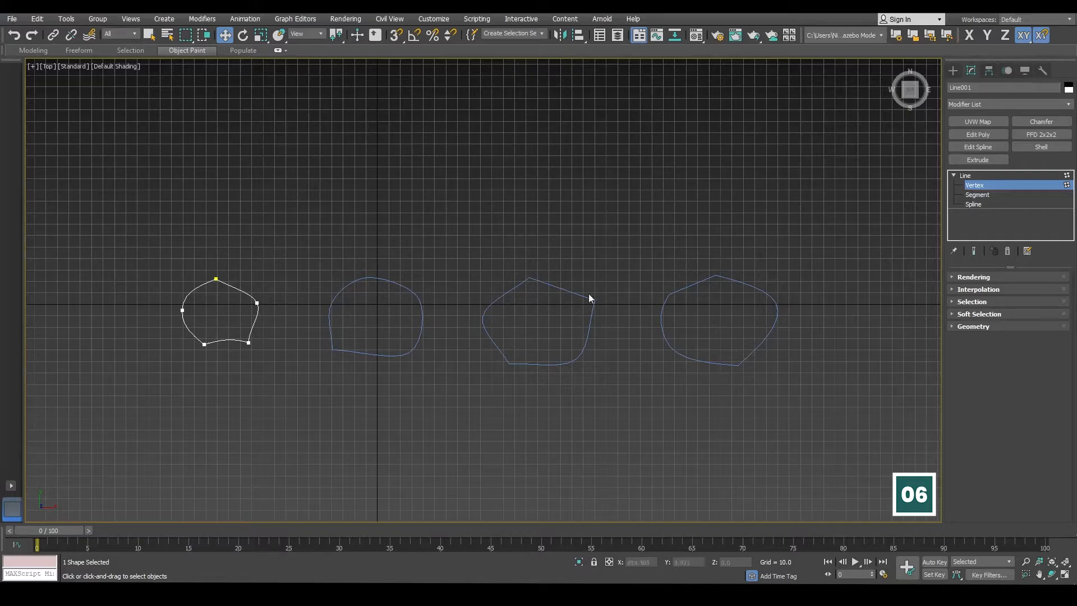
Step: Exit Vertex level, select all four lines and delete them
left_click(954, 175)
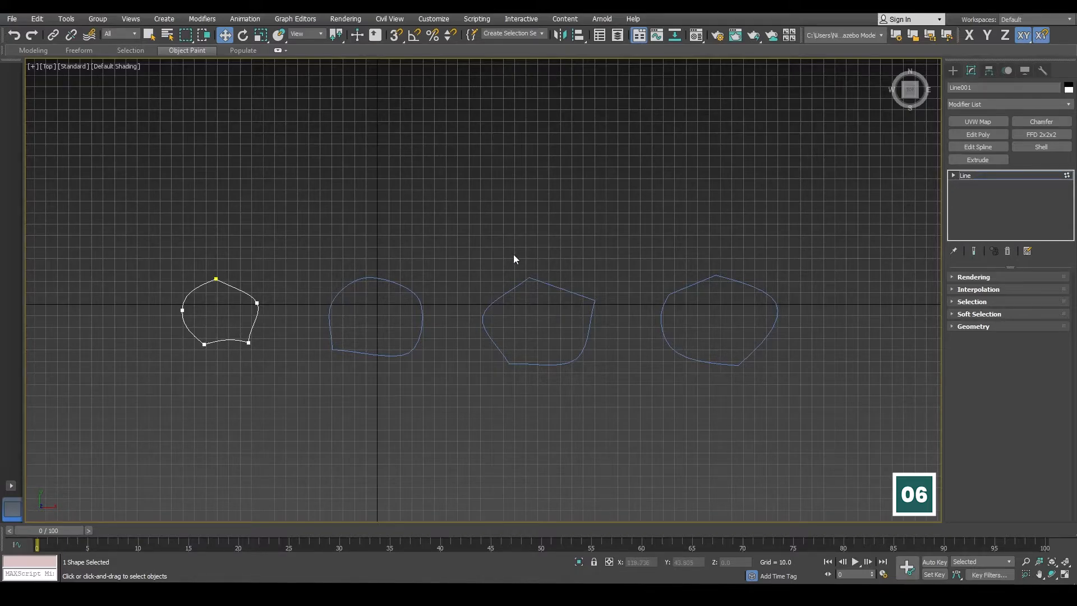
middle_click_drag(513, 278, 524, 282)
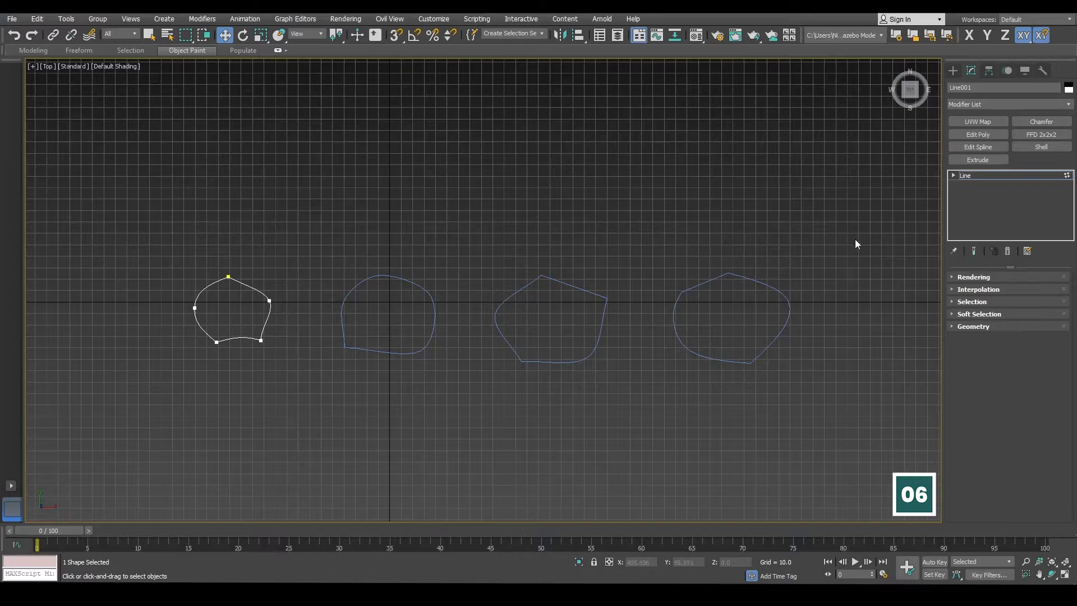
left_click_drag(781, 363, 168, 399)
left_click(982, 175)
key("Delete")
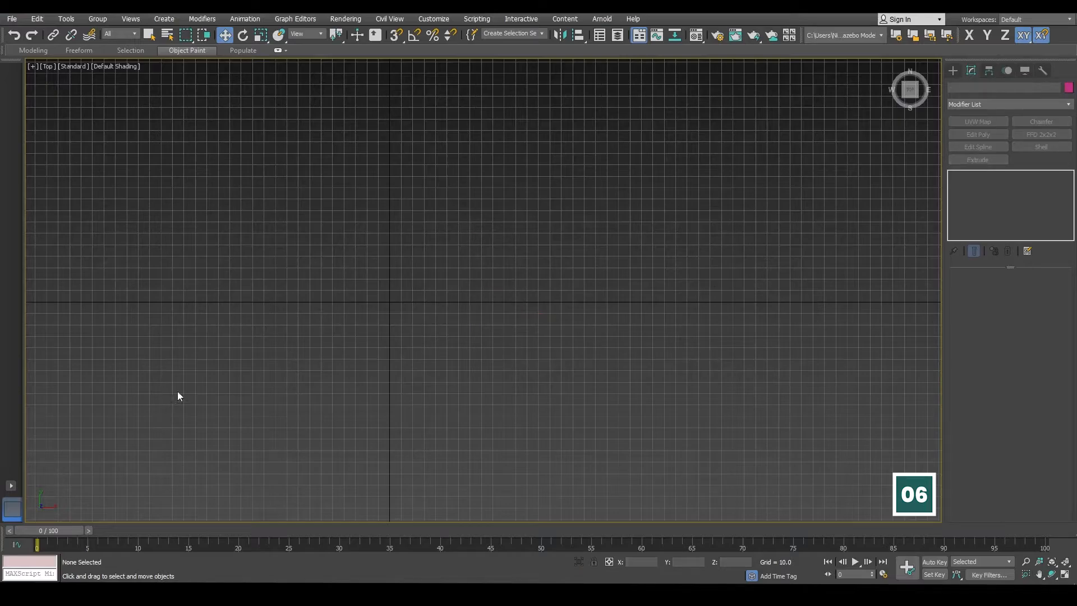
Step: Draw a 10-point Star spline centred on the origin, with Radius 1 about 52.5 and Radius 2 about 22.4
middle_click_drag(308, 346, 424, 341)
scroll(431, 336, "up", 2)
middle_click_drag(529, 320, 490, 335)
left_click(953, 71)
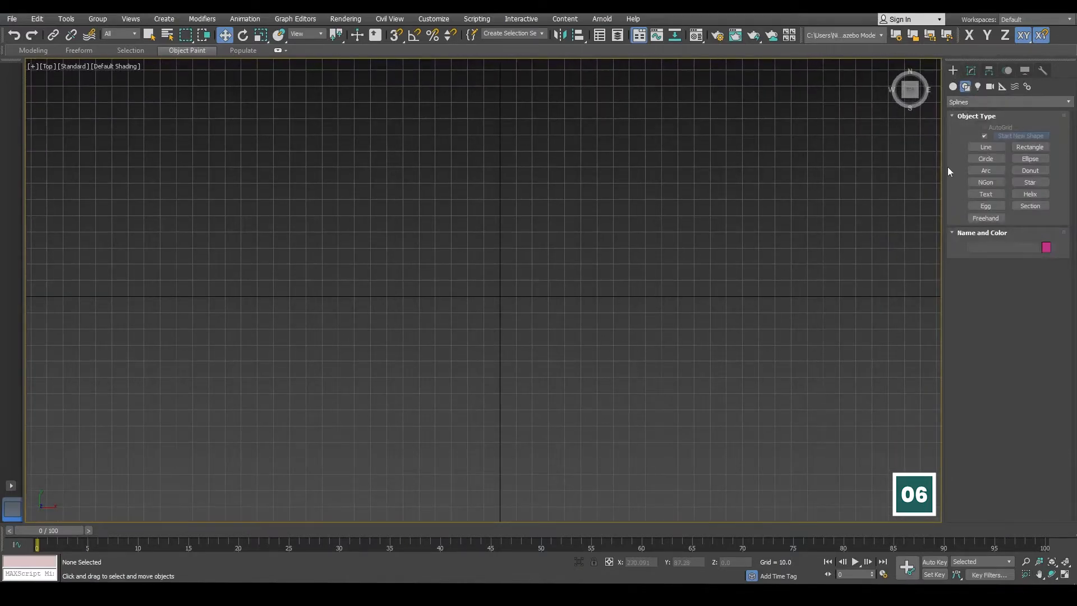
left_click(1044, 182)
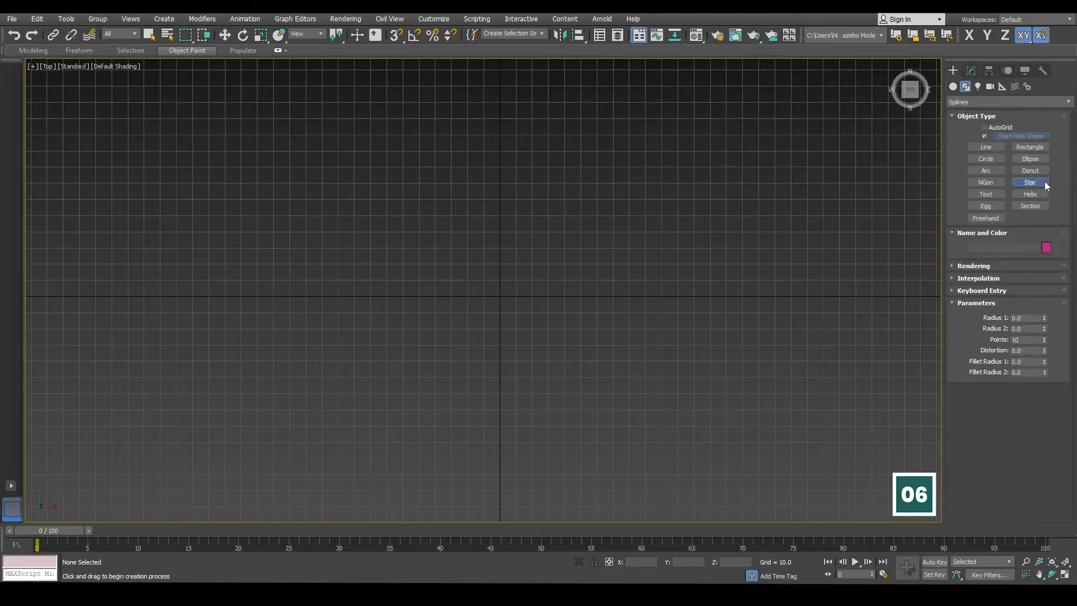
left_click_drag(498, 295, 569, 344)
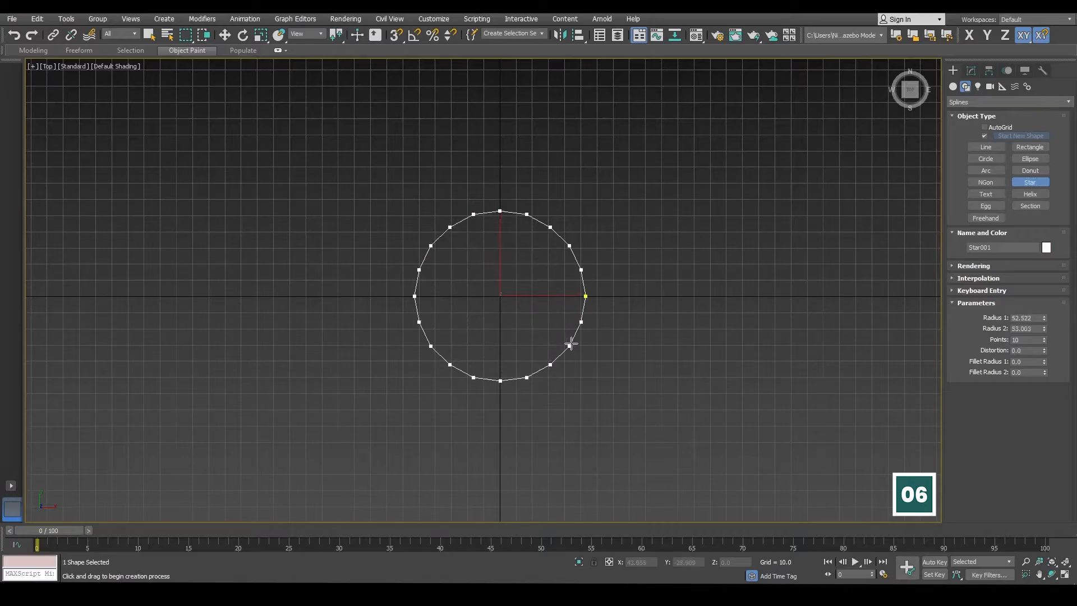
left_click(533, 309)
key("w")
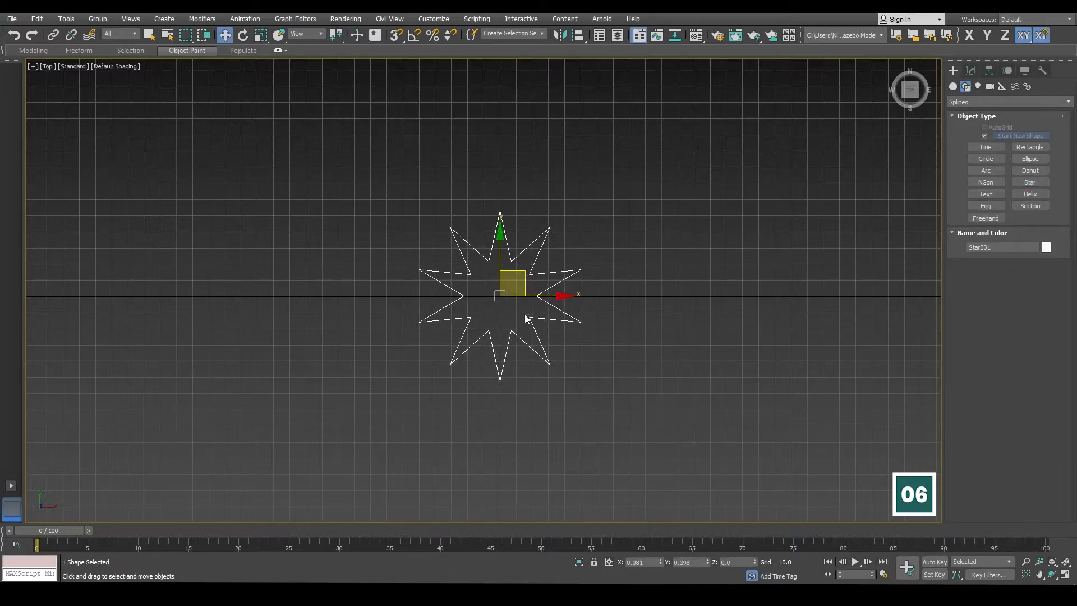
Step: Set the star's Points to 5 and reduce its Radius 2 to 20.126
left_click(969, 71)
double_click(1029, 339)
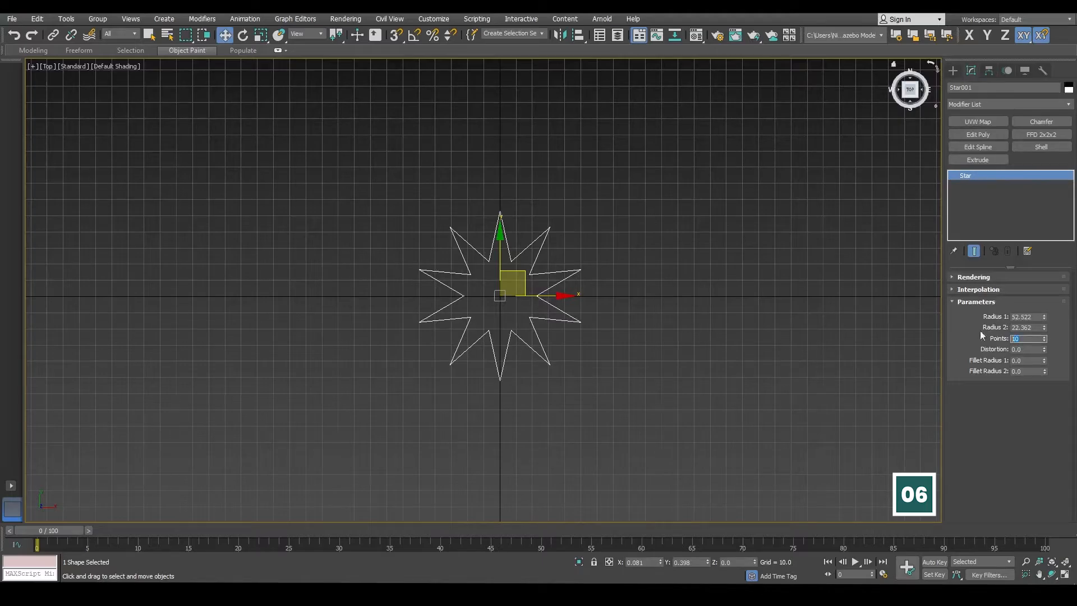
type("5")
key("Return")
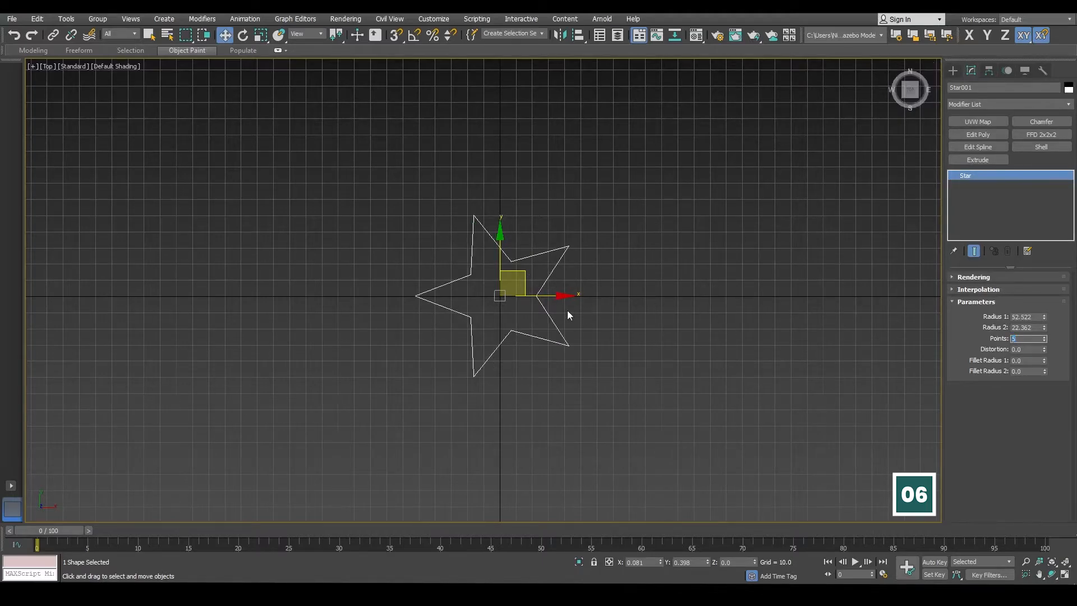
scroll(567, 310, "up", 2)
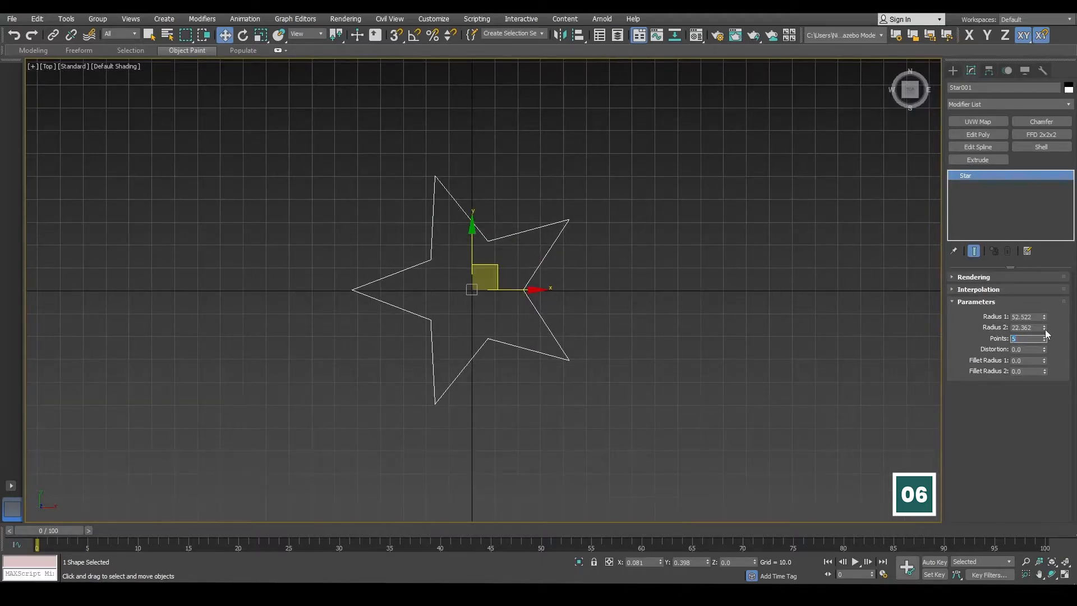
left_click_drag(1044, 329, 1044, 334)
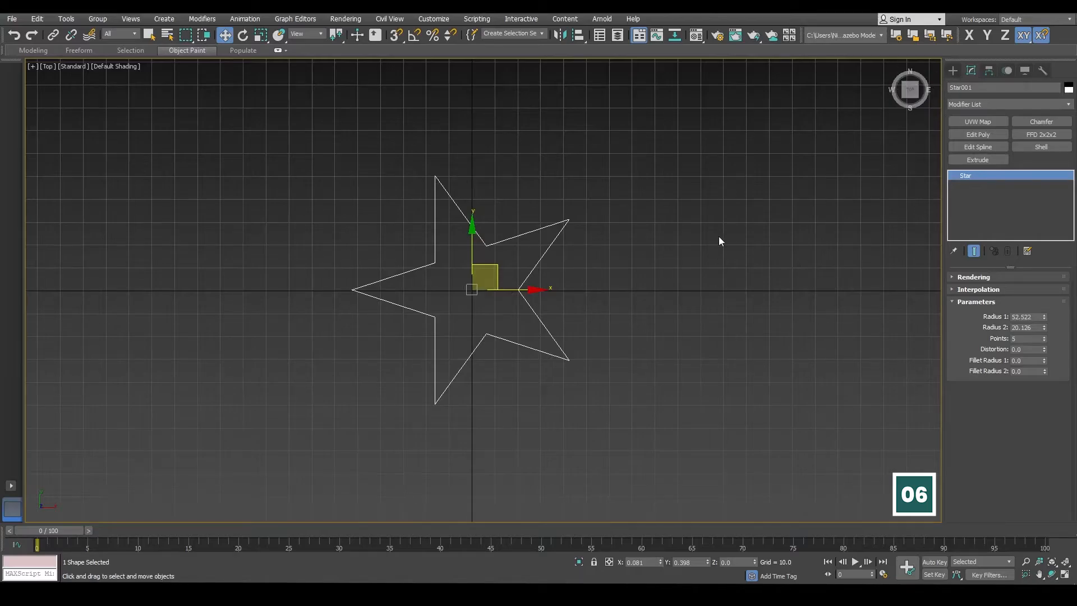
Step: Turn on Enable In Viewport in the star's rendering settings and deselect the star
left_click(578, 297)
left_click(524, 344)
left_click(973, 277)
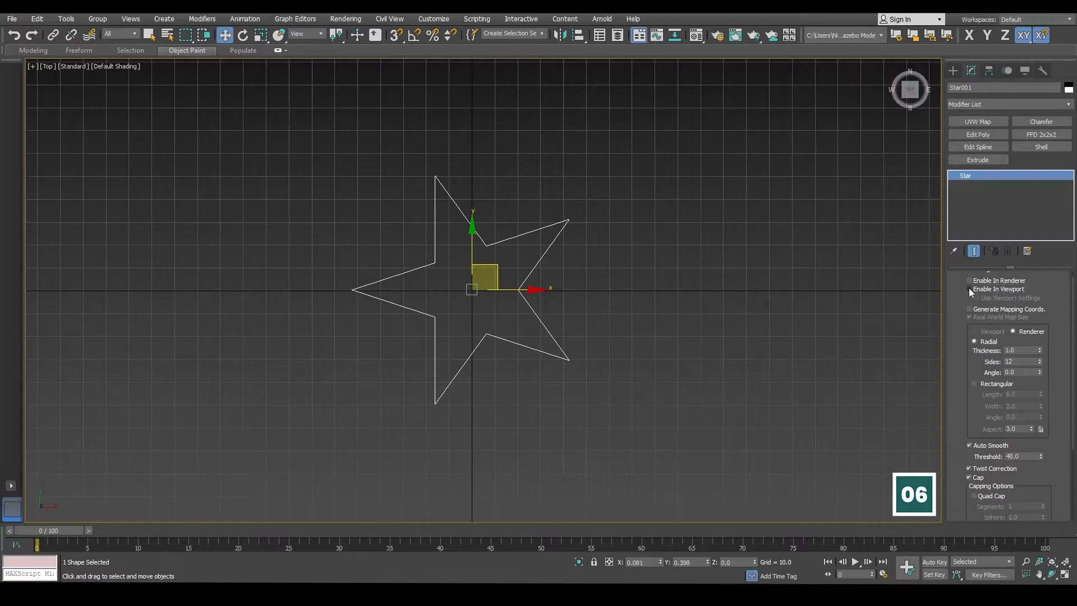
left_click(969, 288)
left_click(618, 307)
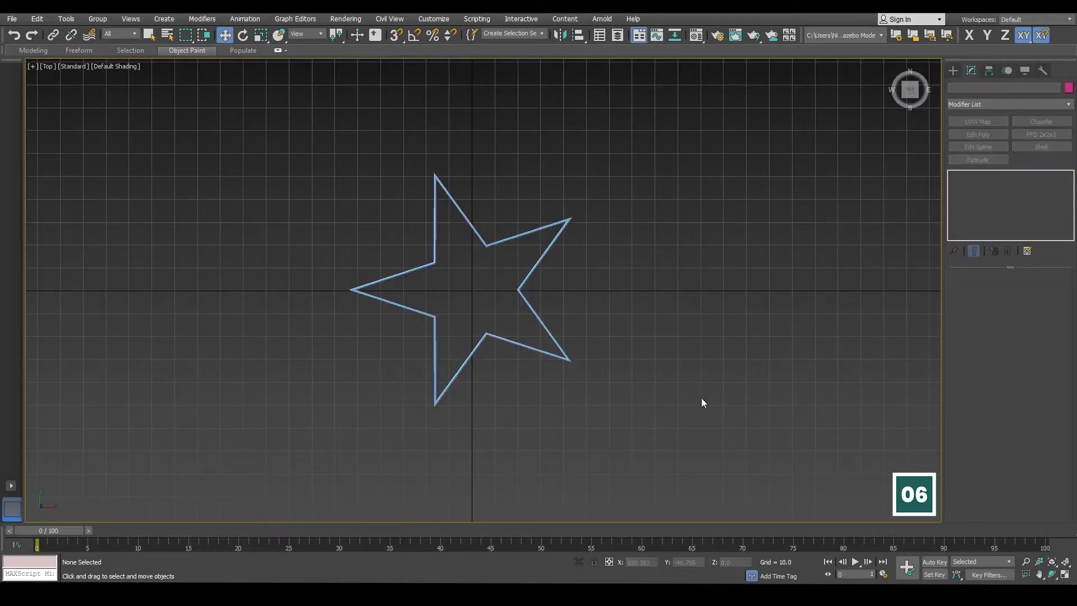
Step: Reselect the star and set its radial rendering thickness to 6.0
left_click_drag(594, 339, 565, 379)
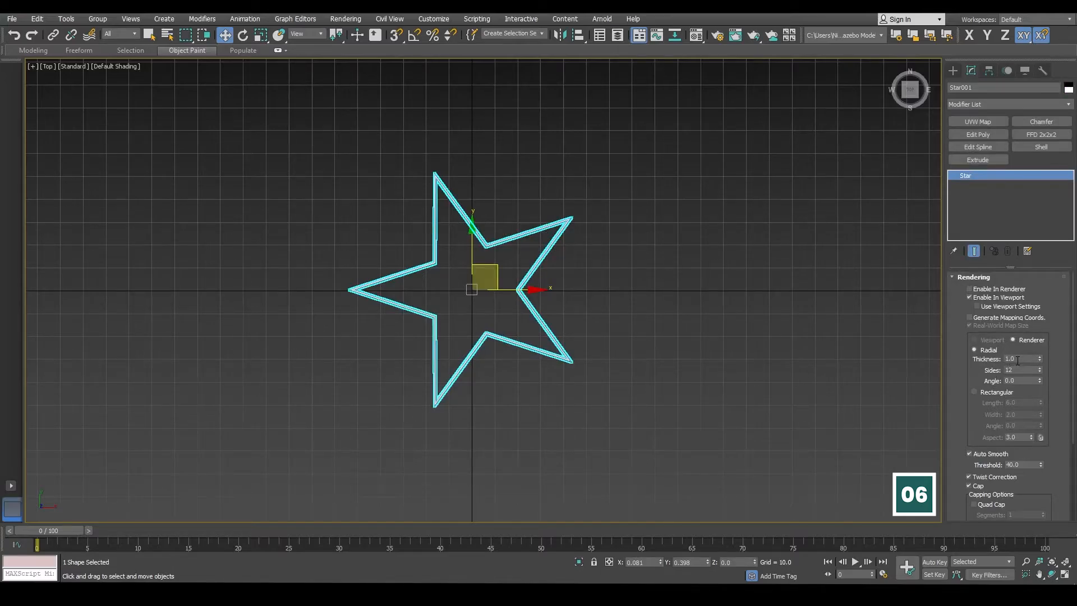
left_click(1018, 360)
left_click_drag(1017, 360, 994, 361)
type("5")
key("Return")
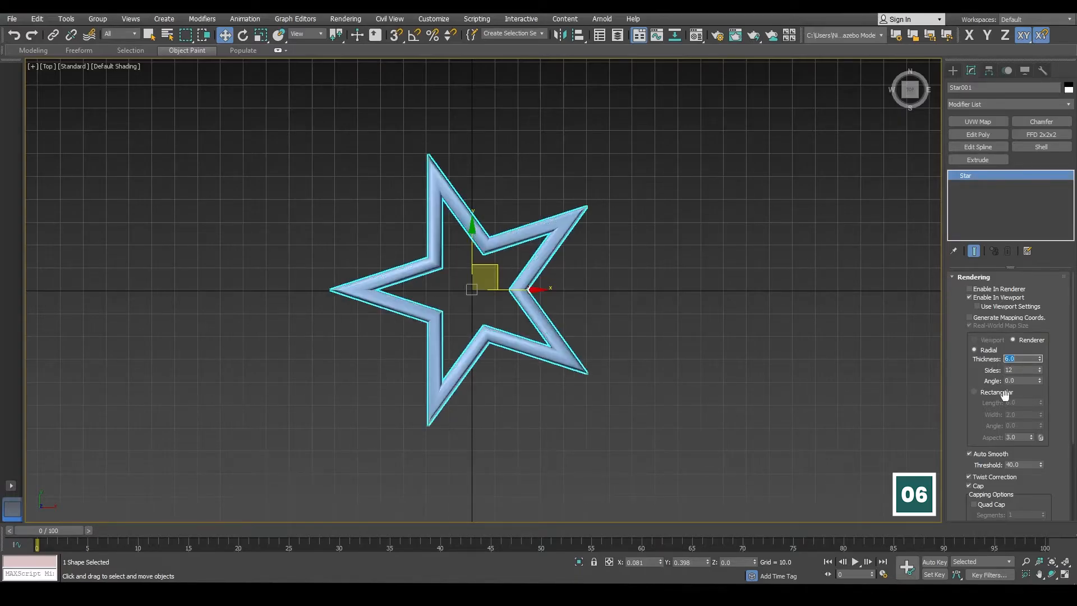
Step: Switch the viewport from Top to an angled Perspective view and reselect the star
left_click(750, 349)
scroll(606, 348, "up", 4)
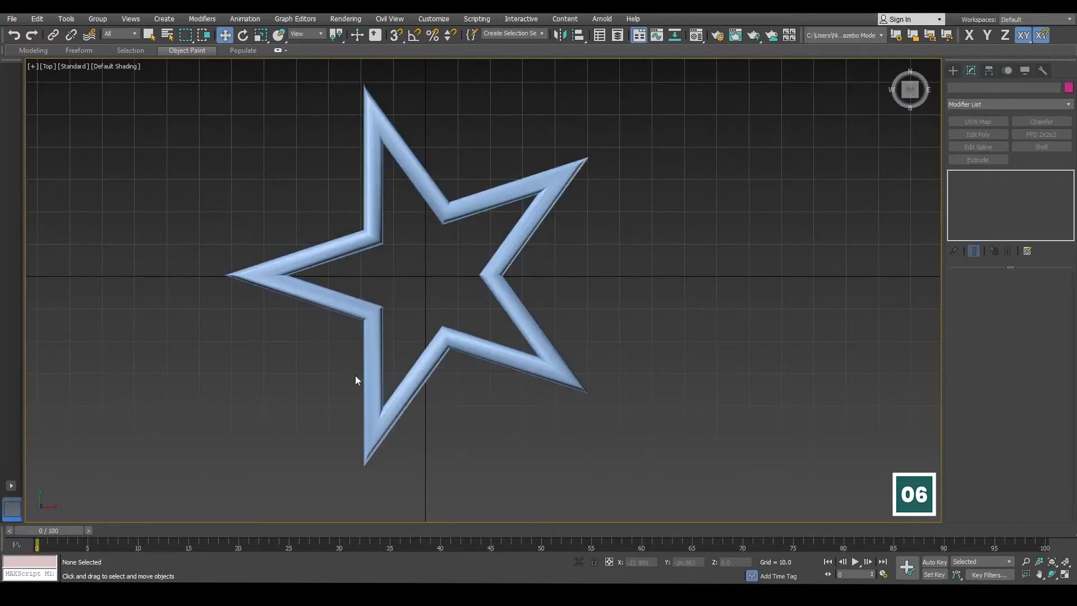
middle_click_drag(625, 384, 639, 334, "alt")
key("p")
scroll(645, 311, "down", 4)
scroll(627, 314, "up", 3)
left_click(639, 333)
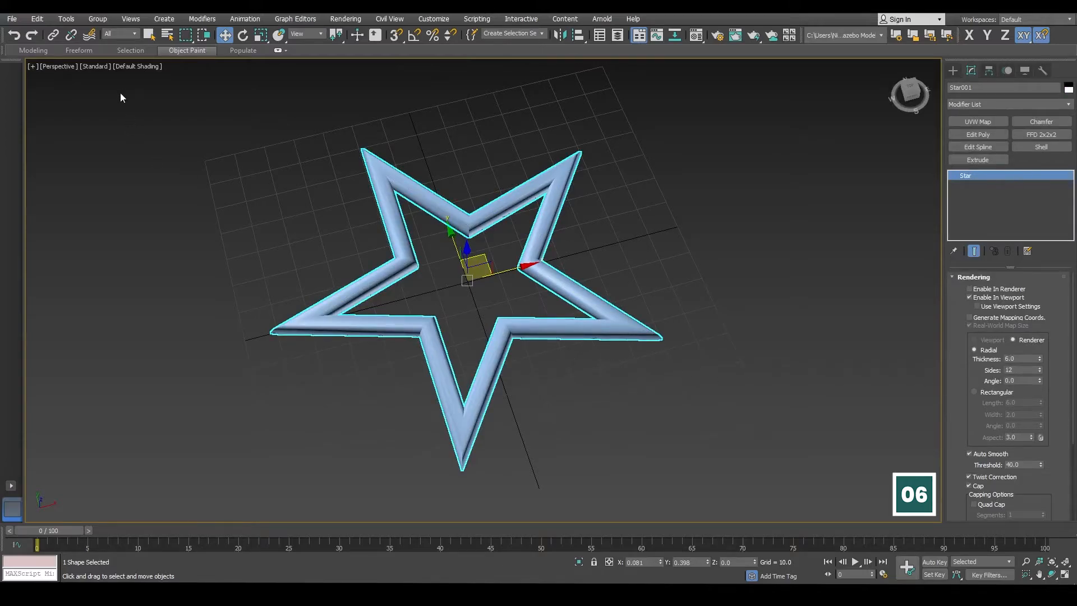
Step: Display the viewport with Edged Faces and examine the segments of the star's tube
left_click(135, 69)
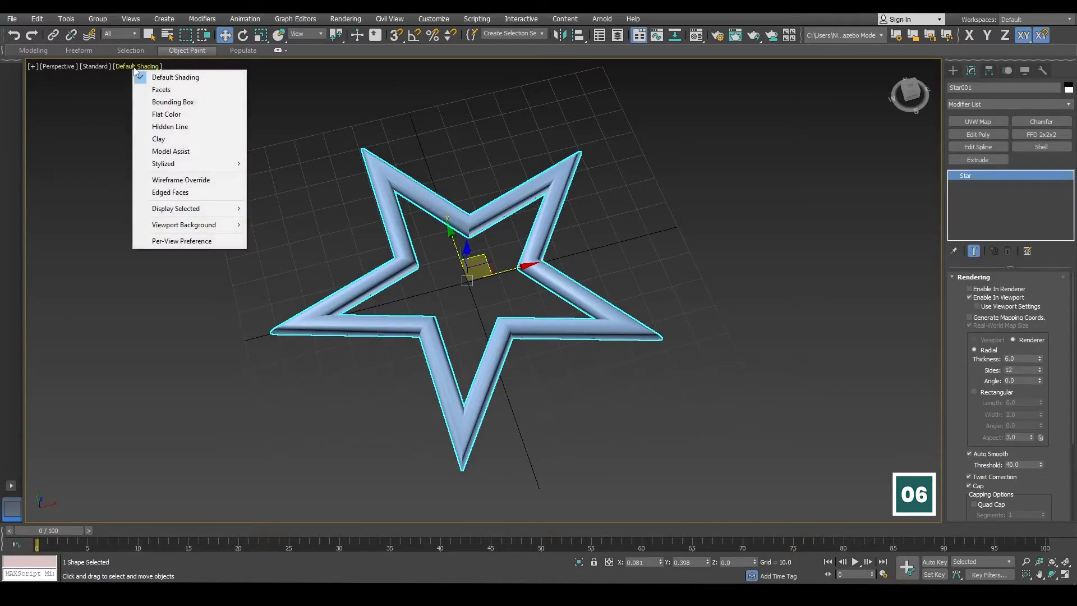
left_click(158, 194)
middle_click_drag(568, 352, 562, 320, "alt")
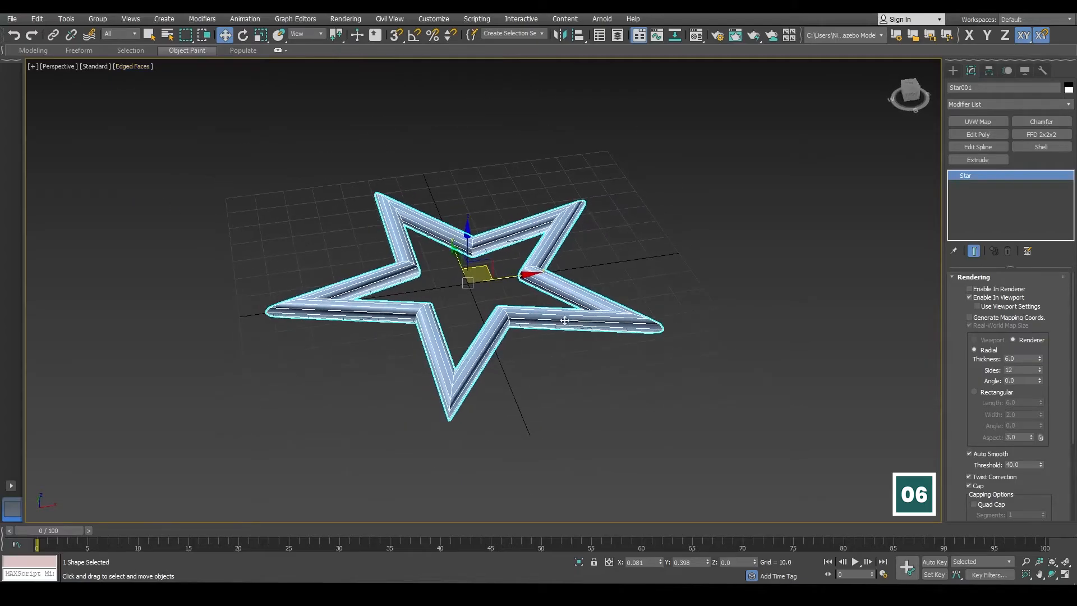
scroll(562, 320, "up", 4)
scroll(561, 319, "down", 4)
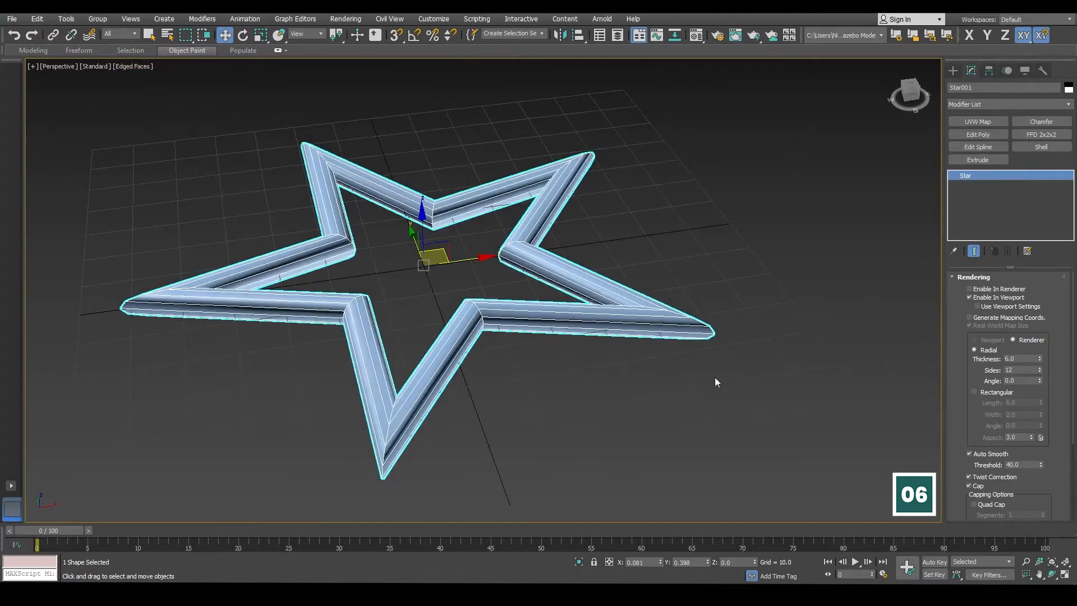
Step: Set the star's radial rendering sides to 4 and deselect it to inspect the profile
double_click(1017, 371)
type("4")
key("Return")
middle_click_drag(690, 412, 642, 404, "alt")
scroll(642, 408, "down", 2)
middle_click_drag(641, 344, 639, 372, "alt")
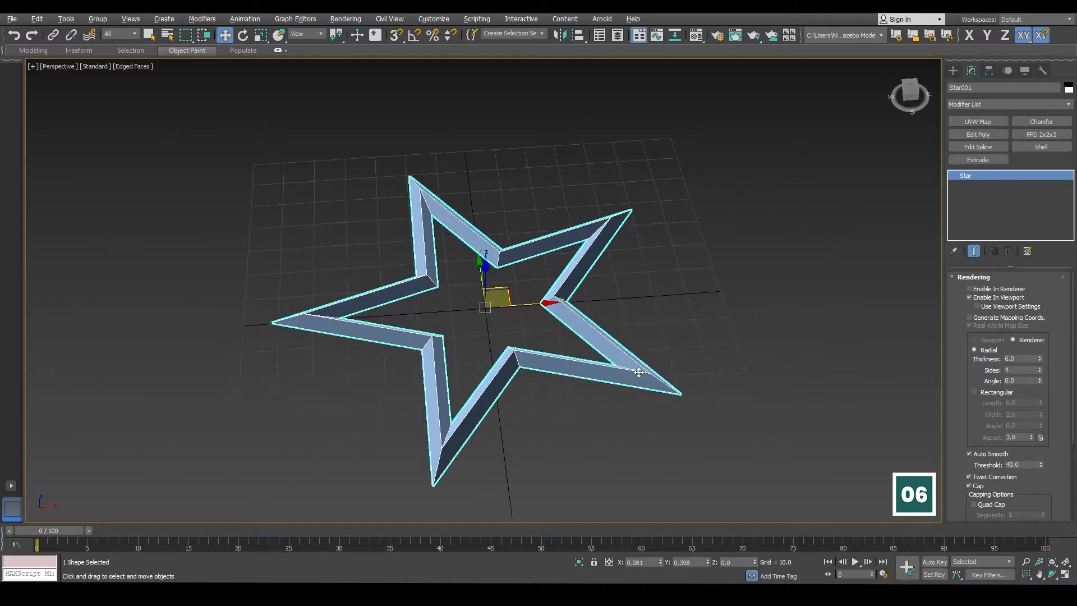
left_click(672, 356)
scroll(627, 370, "up", 3)
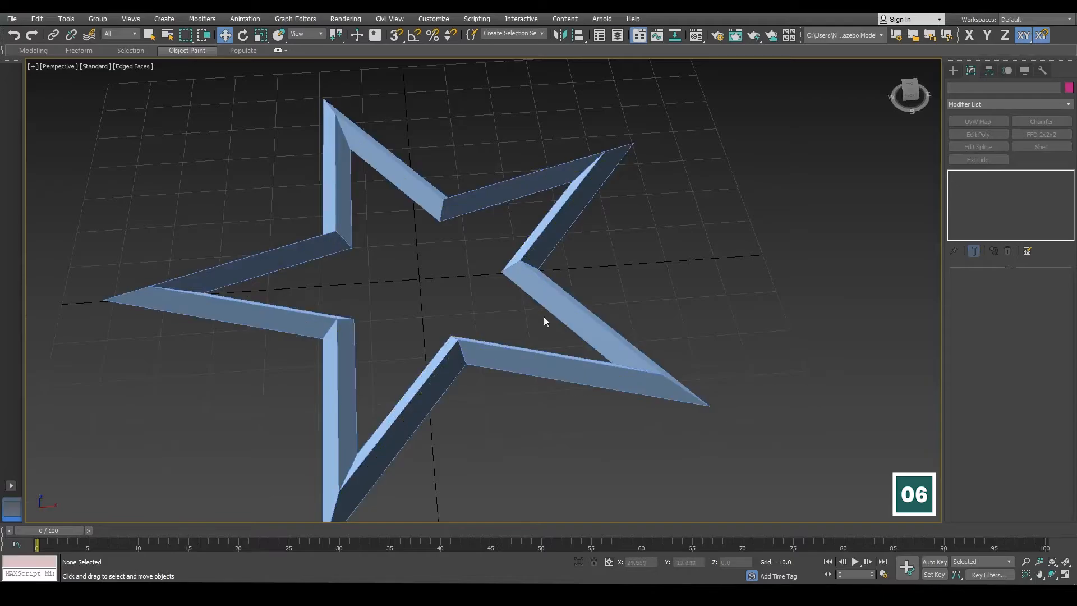
mouse_move(567, 409)
middle_mouse_down("alt")
mouse_move(608, 307)
mouse_move(576, 422)
middle_mouse_up("alt")
scroll(548, 337, "down", 4)
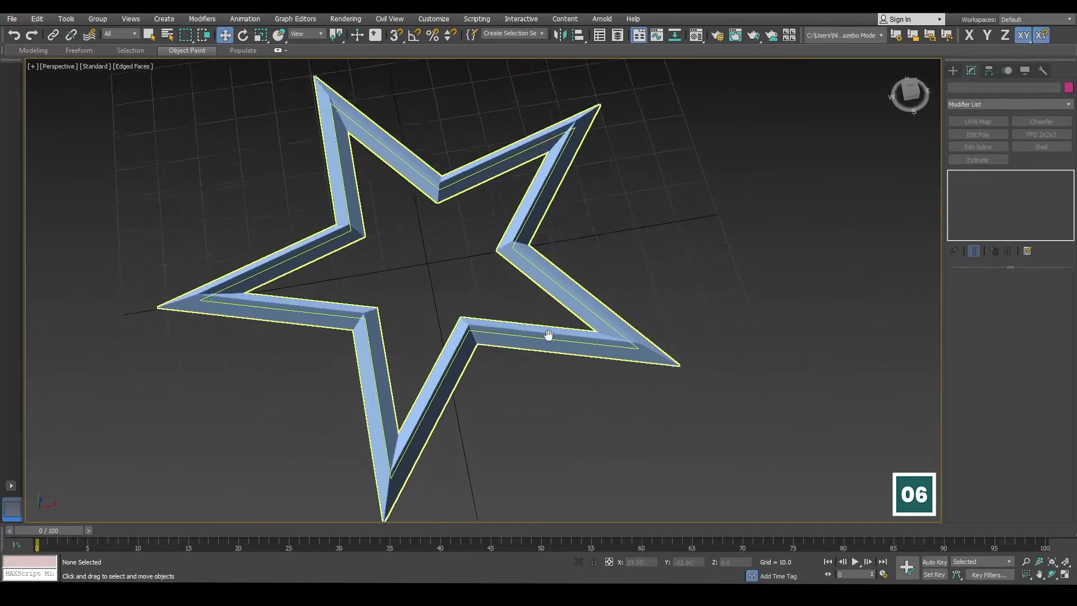
scroll(548, 334, "up", 4)
Step: Reselect the star, set its radial rendering angle to 45, and deselect it to inspect the rotated profile
left_click(547, 331)
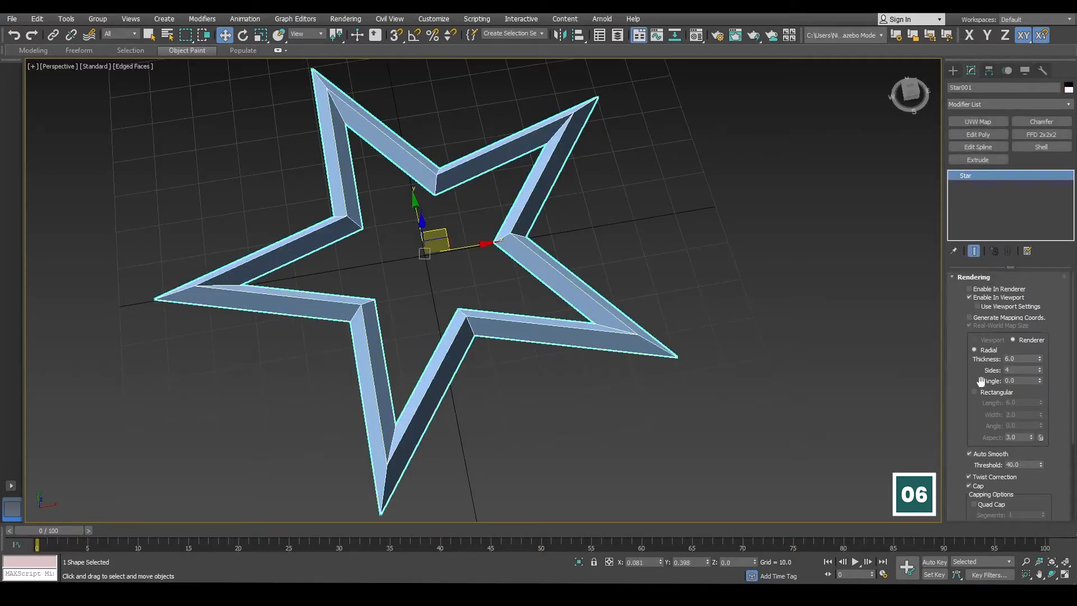
double_click(1022, 382)
type("45")
key("Return")
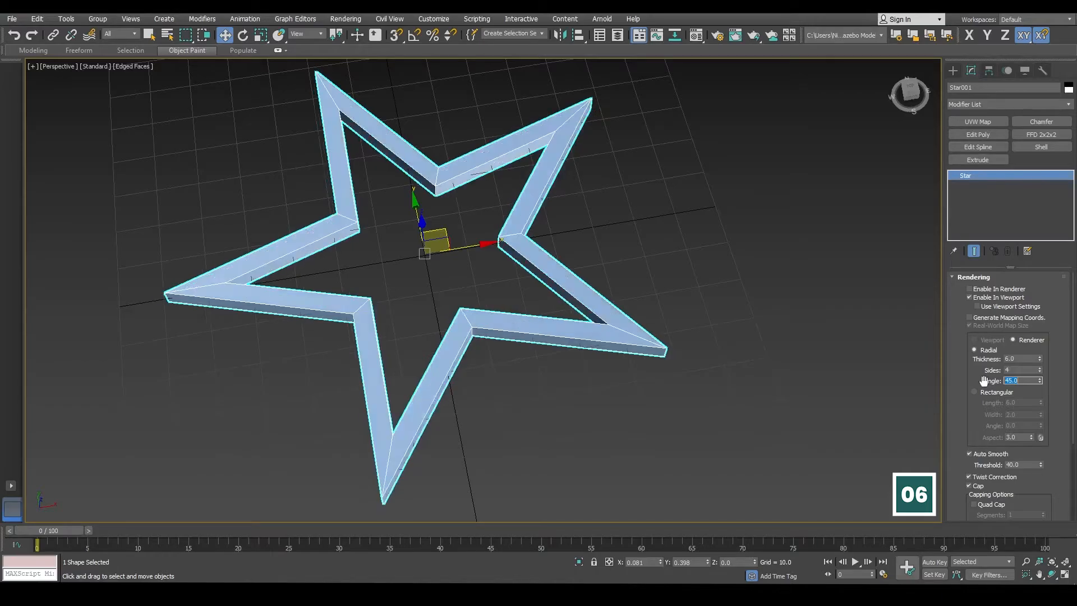
middle_click_drag(728, 356, 610, 307, "alt")
left_click(613, 315)
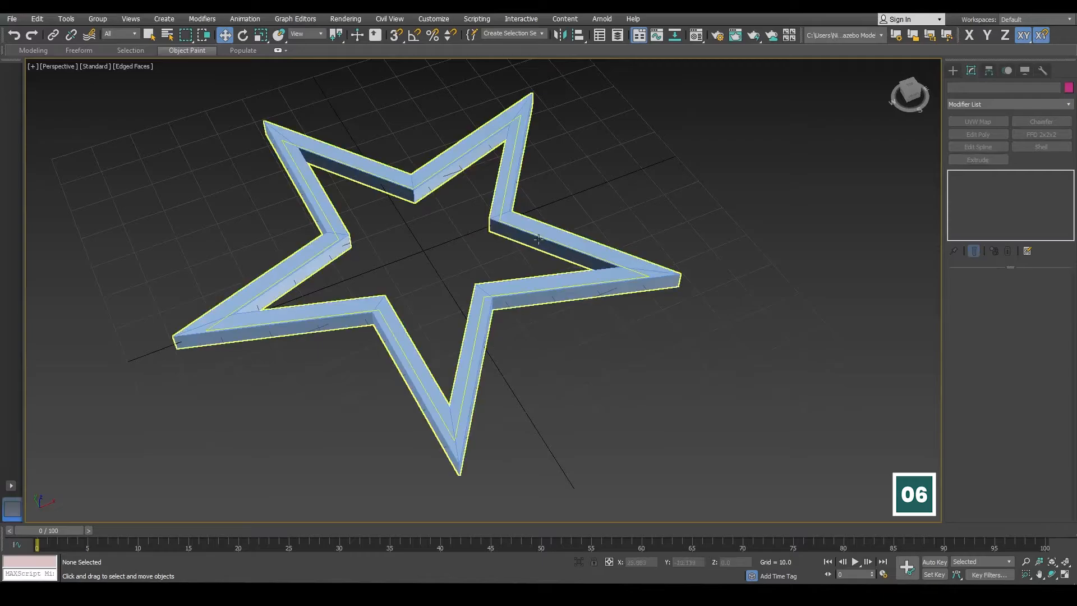
middle_click_drag(551, 247, 624, 356, "alt")
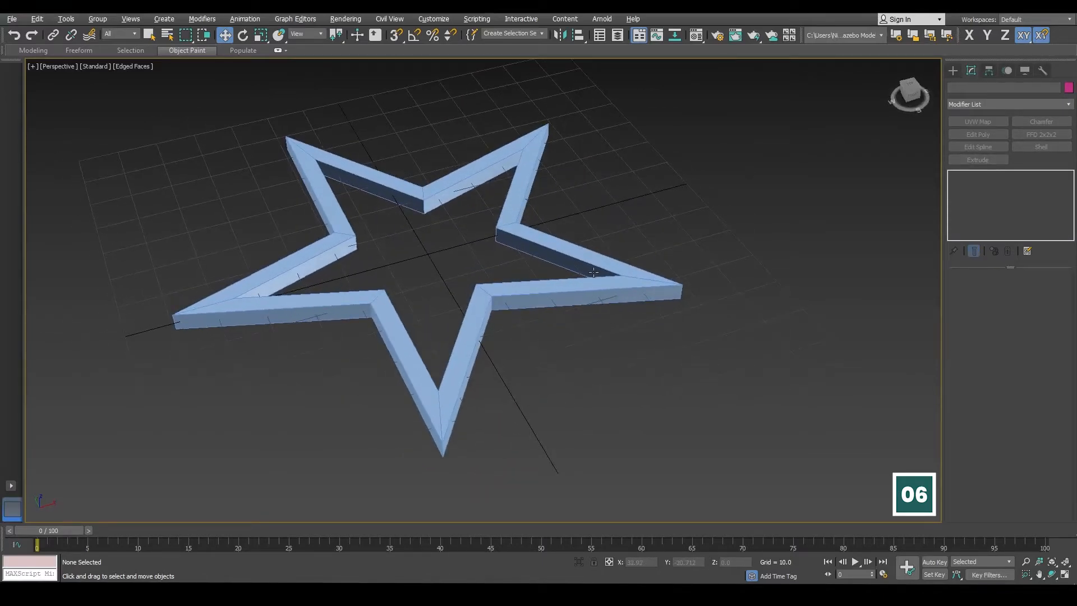
Step: Reselect the star, set its radial rendering sides to 3 and its angle to 0
left_click(611, 295)
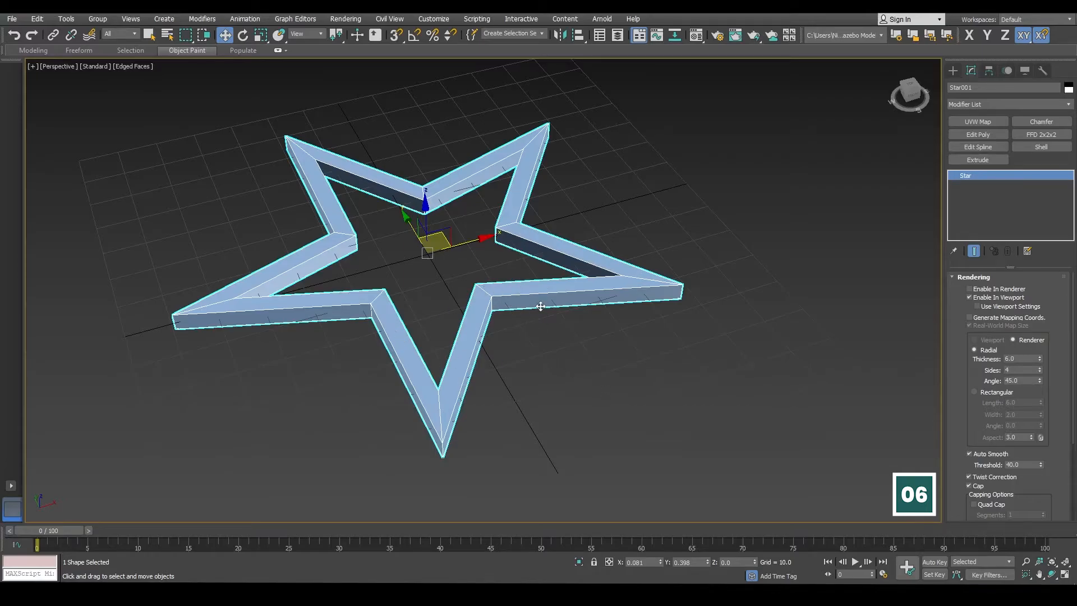
double_click(1022, 370)
type("3")
key("Return")
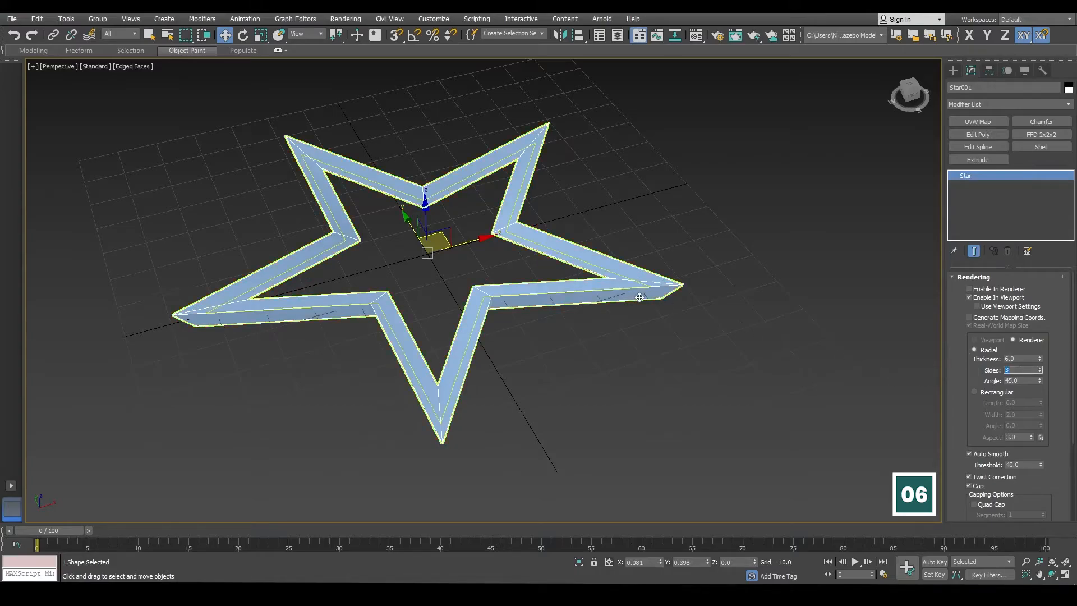
middle_click_drag(602, 300, 702, 320, "alt")
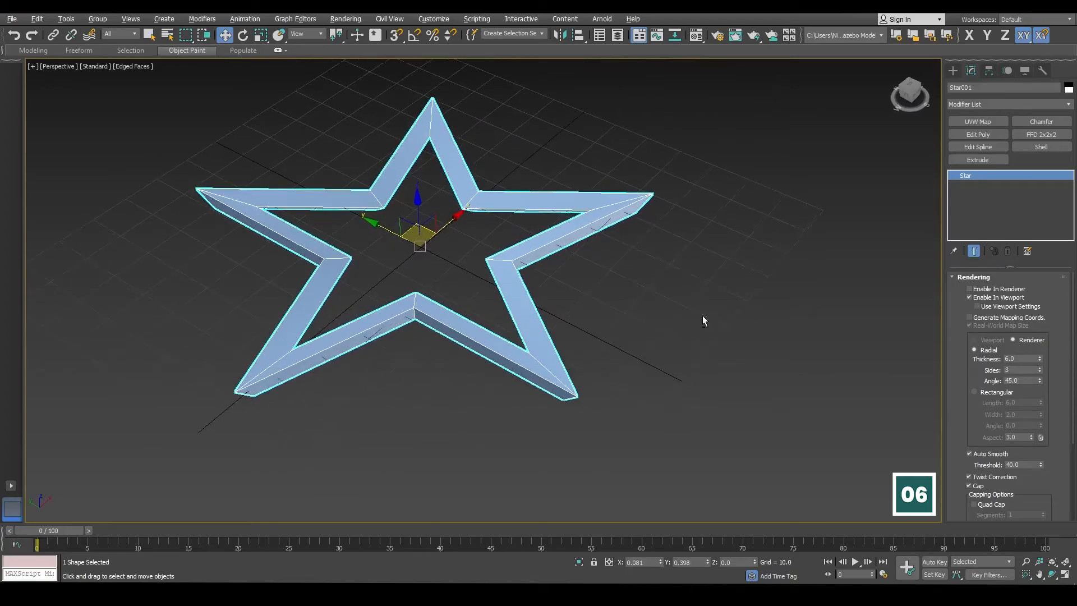
double_click(1035, 381)
type("0")
key("Return")
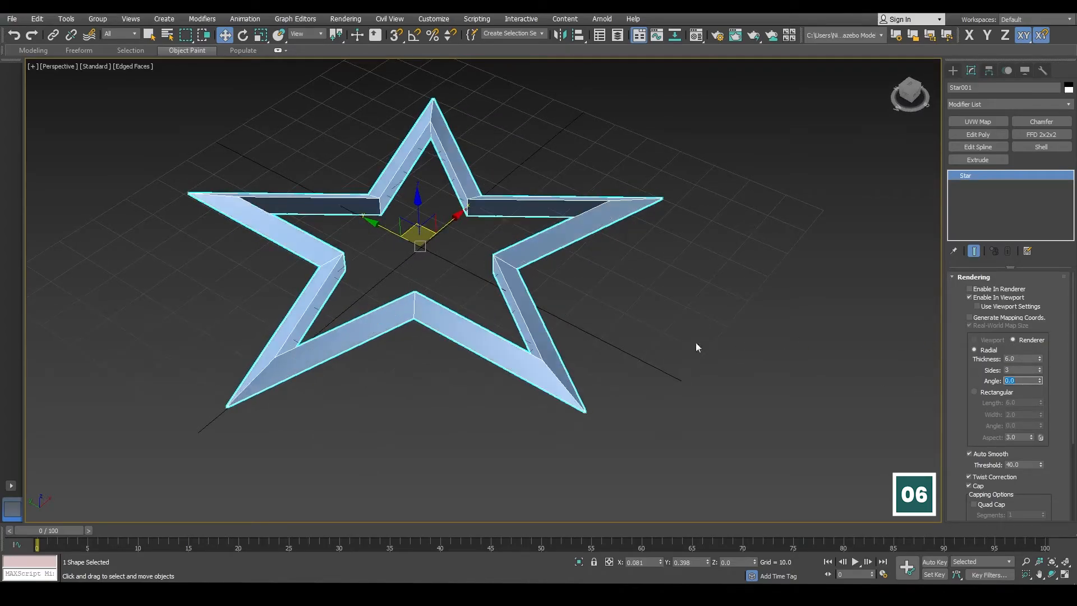
middle_click_drag(696, 346, 623, 369, "alt")
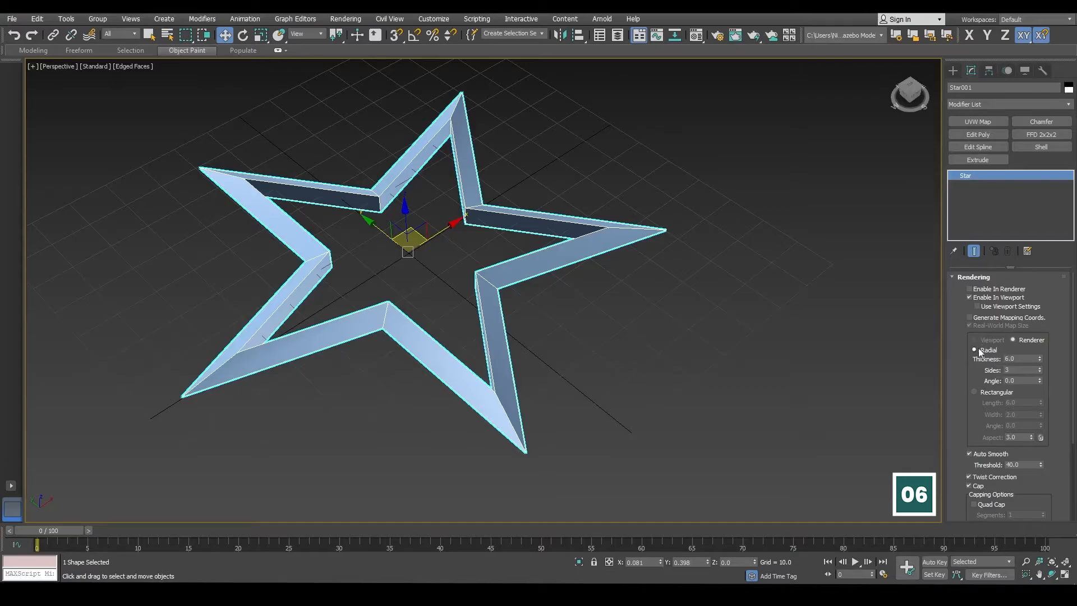
Step: Switch the star's rendering profile to Rectangular and set its length to 10
left_click(982, 392)
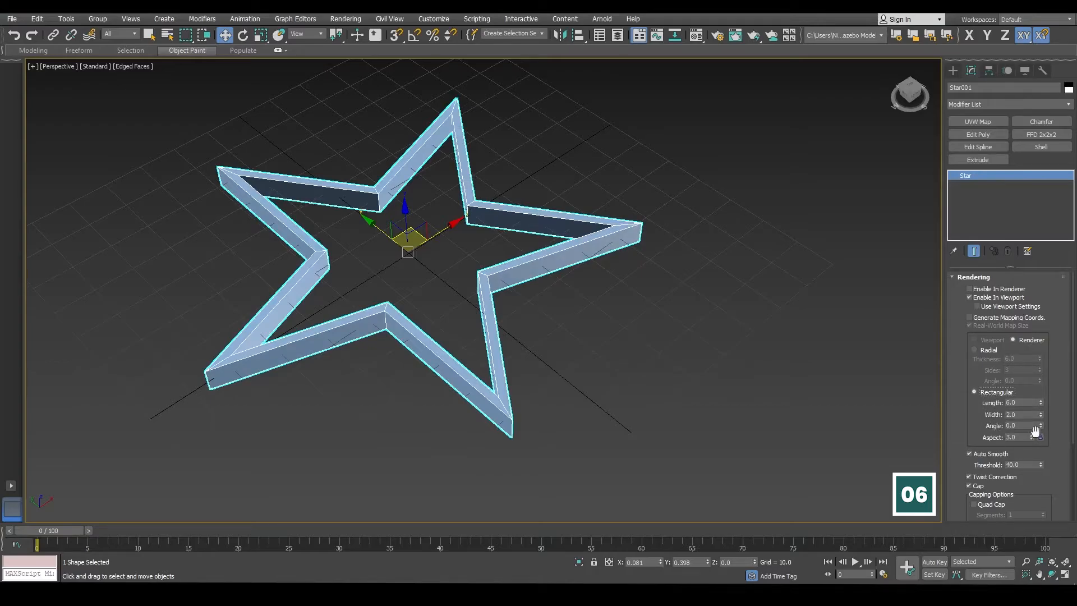
middle_click_drag(586, 353, 590, 312, "alt")
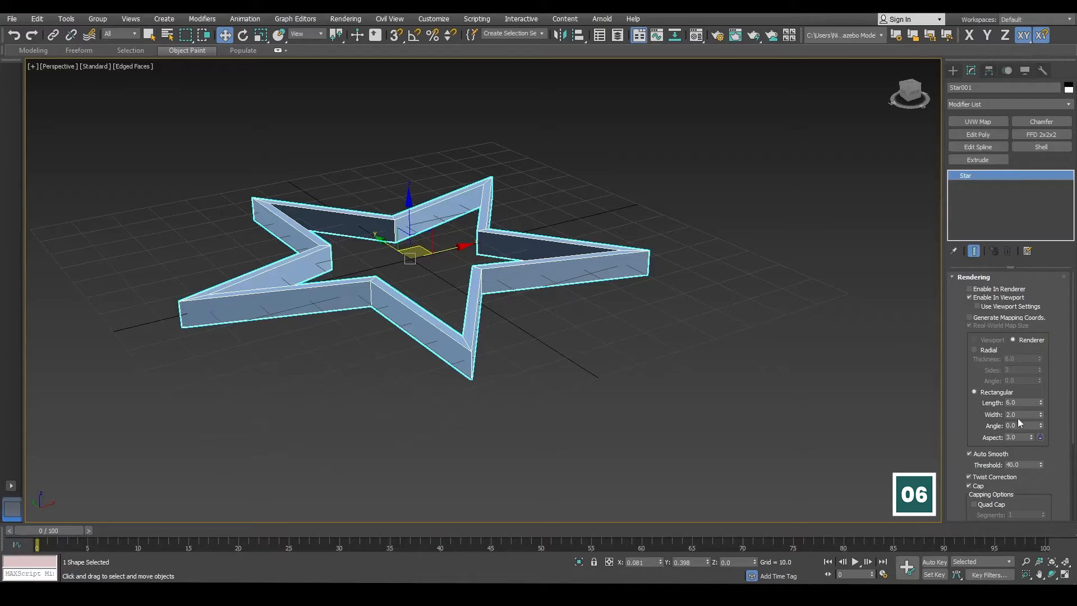
double_click(1024, 402)
type("10")
key("Return")
middle_click_drag(553, 292, 495, 283, "alt")
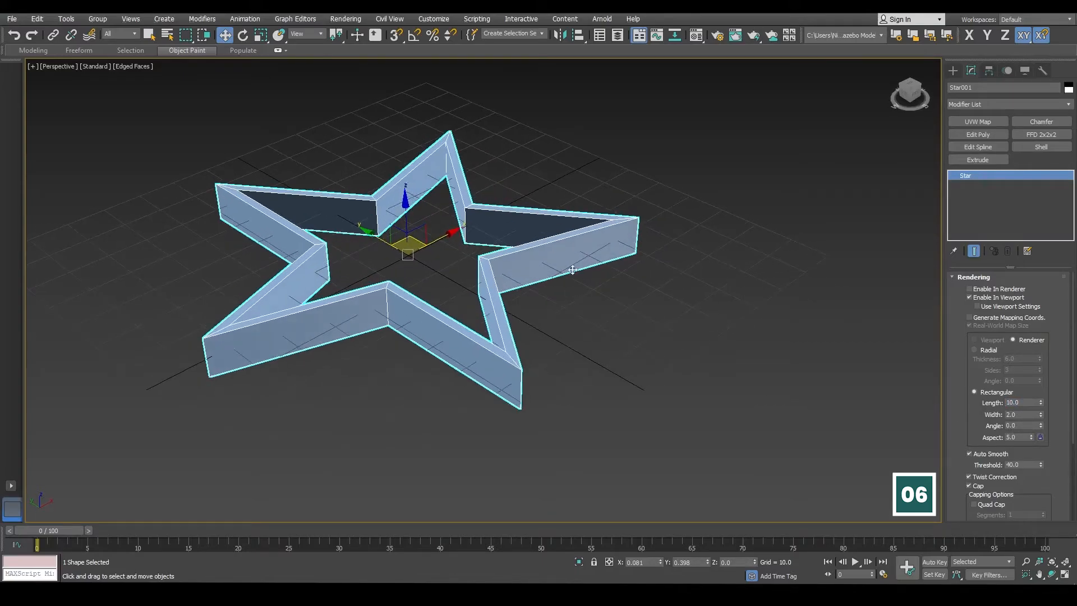
Step: Set the star's rectangular profile to a length of 20 and a width of 5
double_click(1028, 402)
type("20")
key("Return")
middle_click_drag(659, 346, 557, 284, "alt")
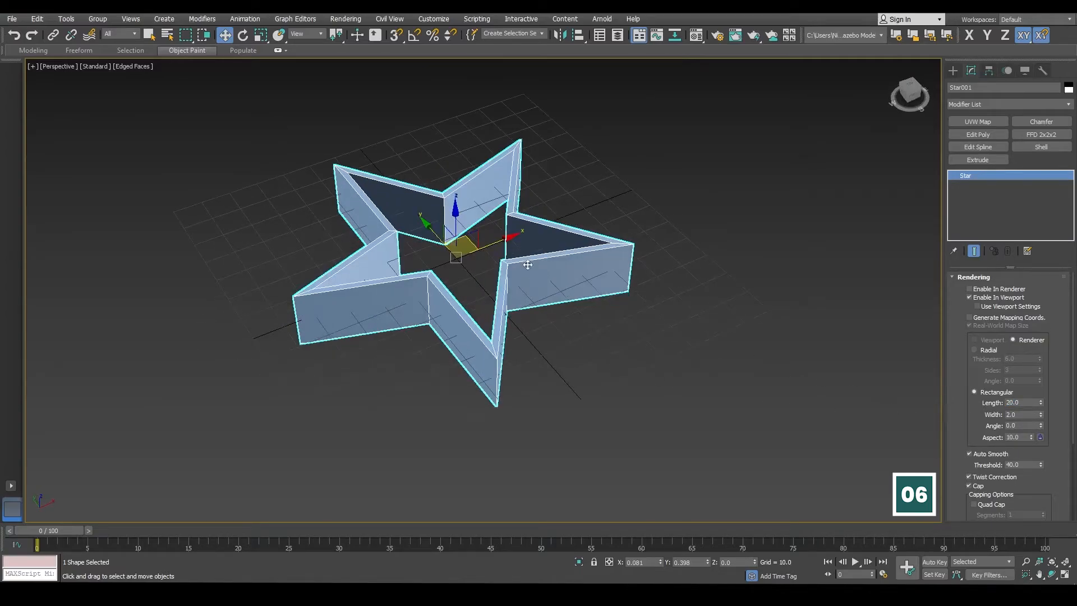
double_click(1025, 414)
type("5")
key("Return")
middle_click_drag(716, 368, 651, 403, "alt")
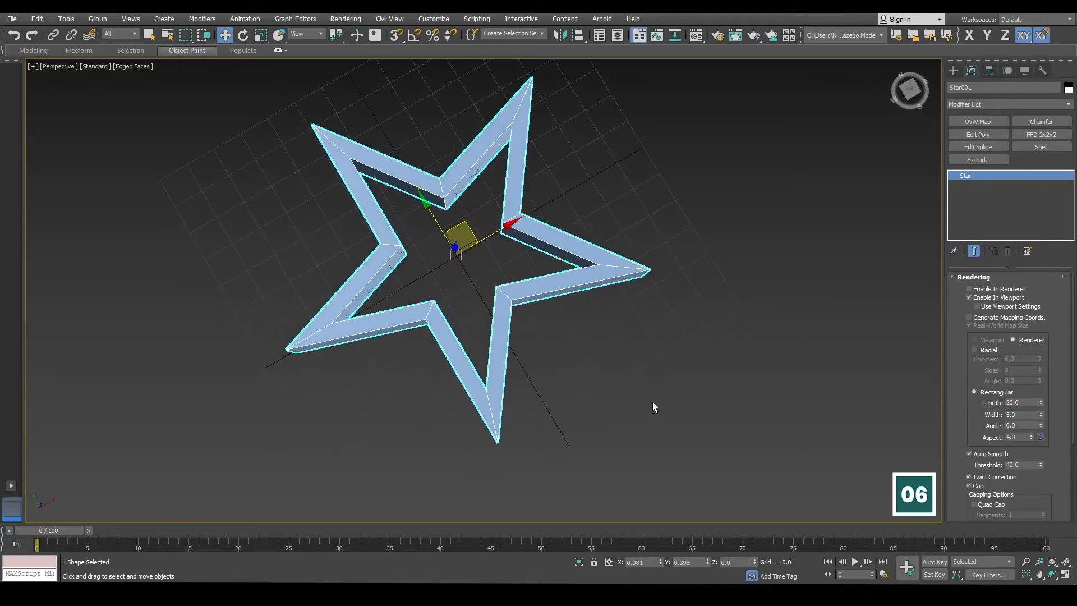
scroll(541, 355, "up", 3)
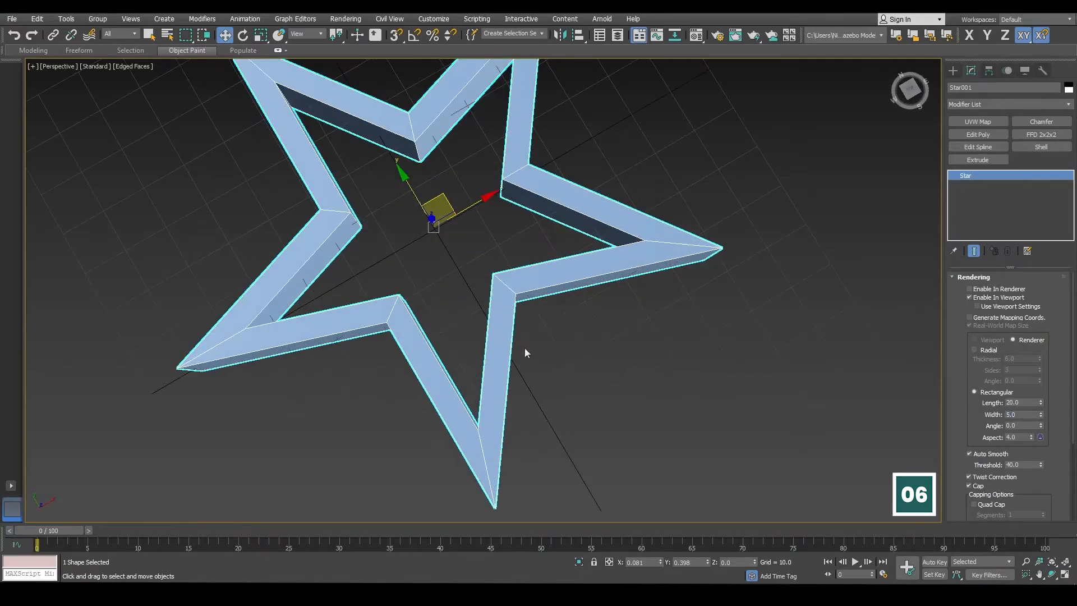
middle_click_drag(567, 374, 613, 347, "alt")
scroll(646, 341, "down", 3)
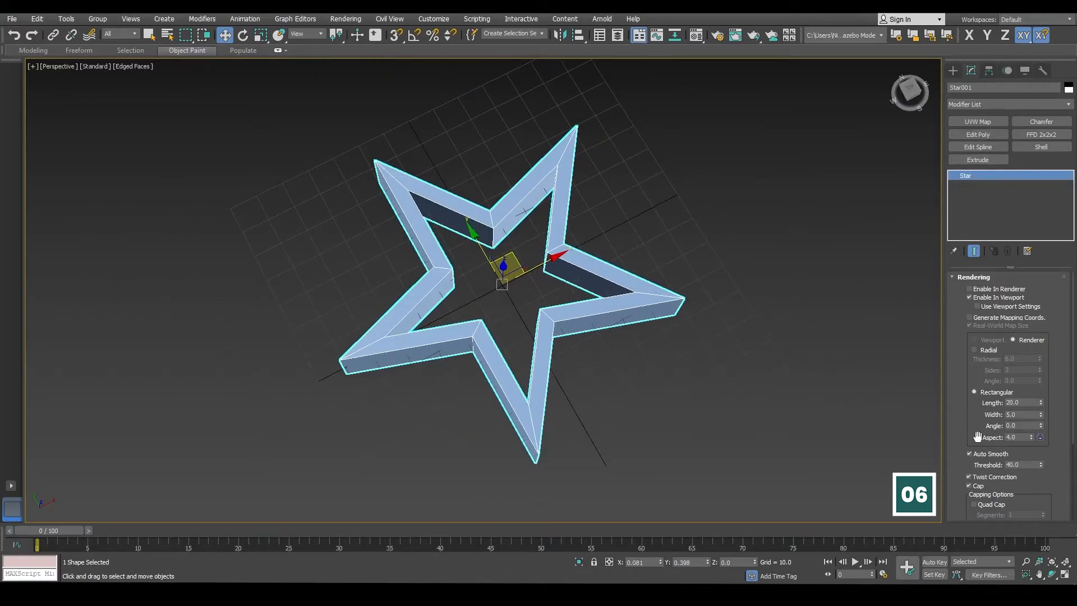
Step: Turn off Enable In Viewport in the star's rendering settings
mouse_move(967, 421)
left_mouse_down()
mouse_move(968, 309)
mouse_move(968, 426)
left_mouse_up()
left_click(1000, 300)
mouse_move(687, 303)
middle_mouse_down("alt")
mouse_move(692, 316)
mouse_move(684, 308)
middle_mouse_up("alt")
middle_click_drag(631, 357, 618, 327)
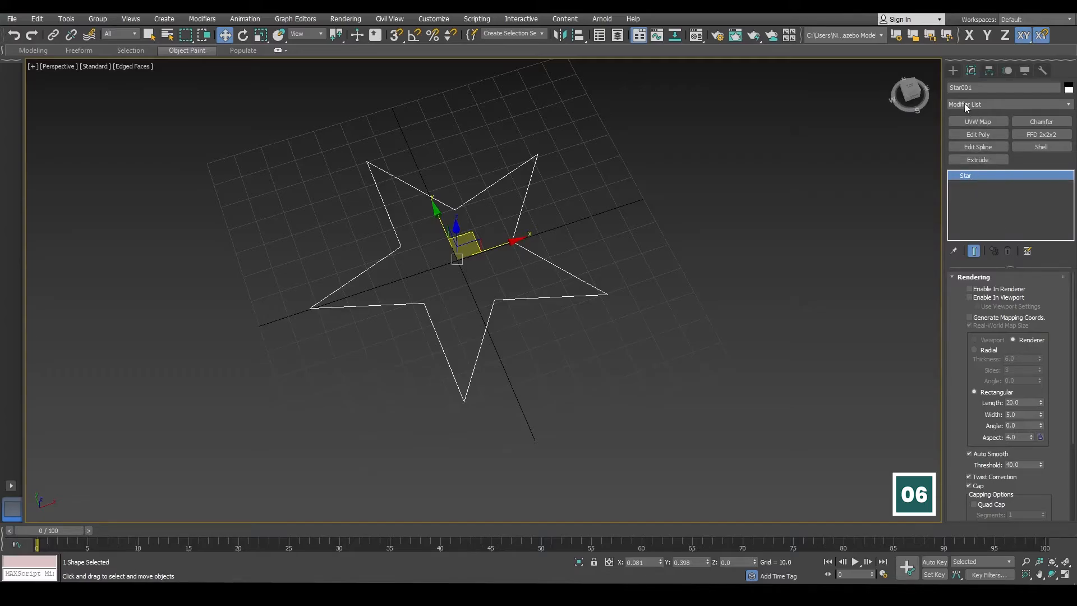
Step: Apply an Extrude modifier to the star spline
left_click(1024, 104)
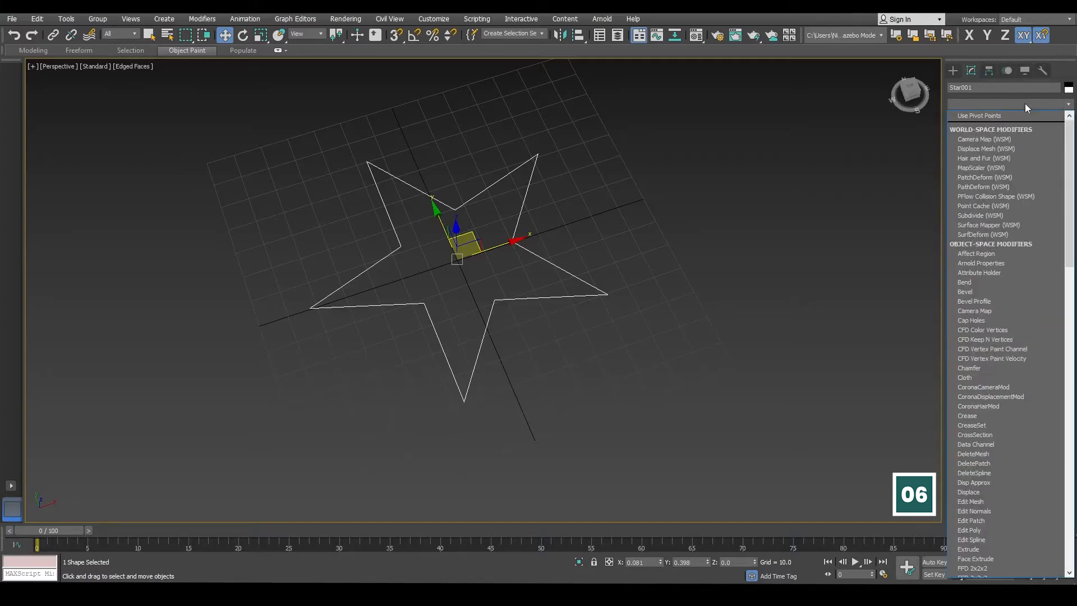
key("e")
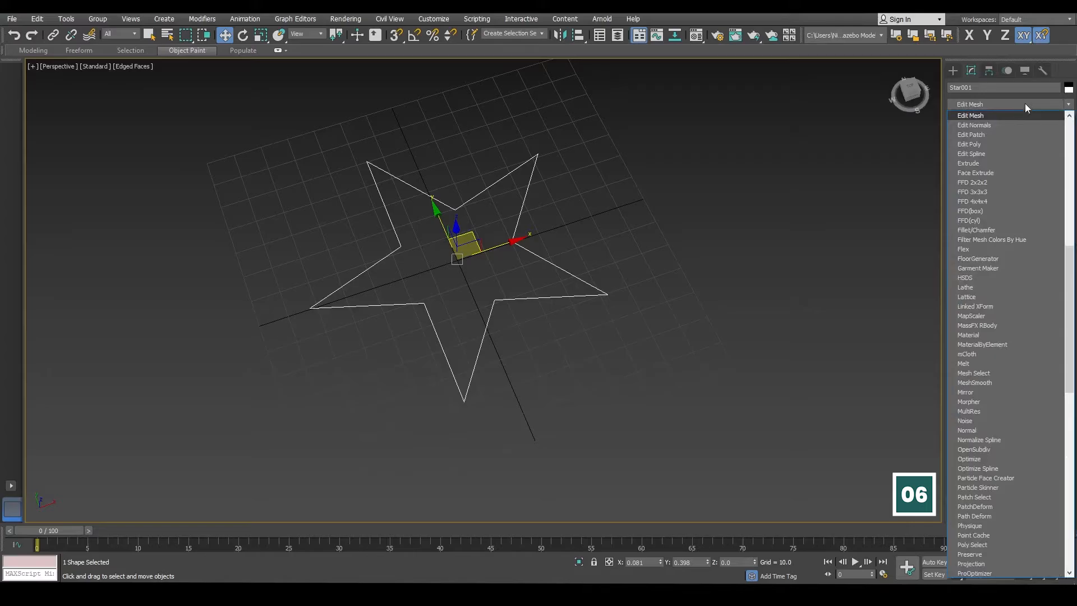
left_click(968, 163)
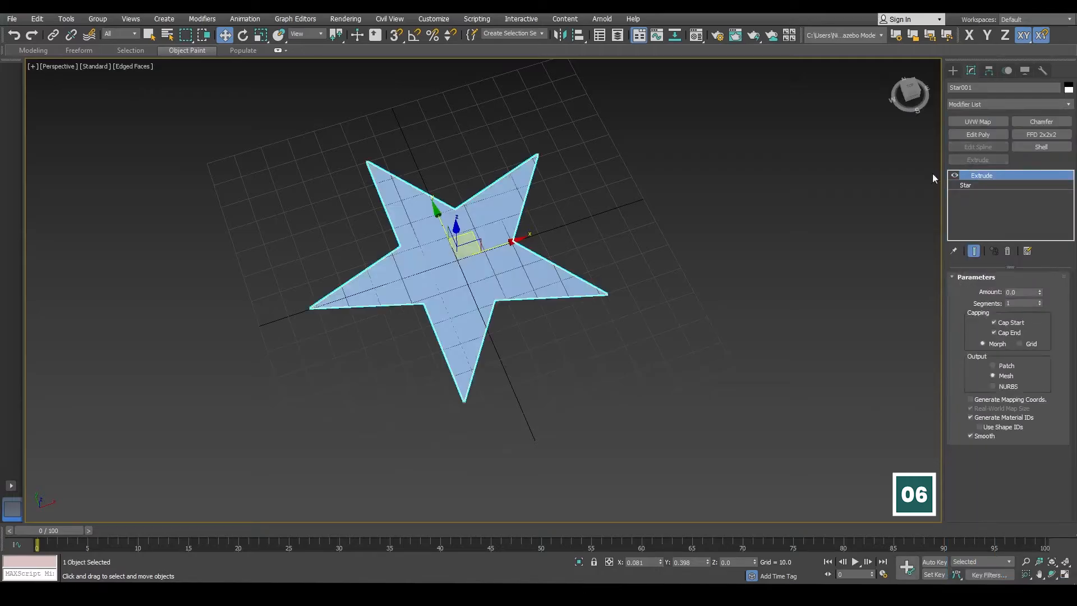
Step: Compare the settings of the Star base level and the Extrude modifier, and deselect the star
left_click(979, 211)
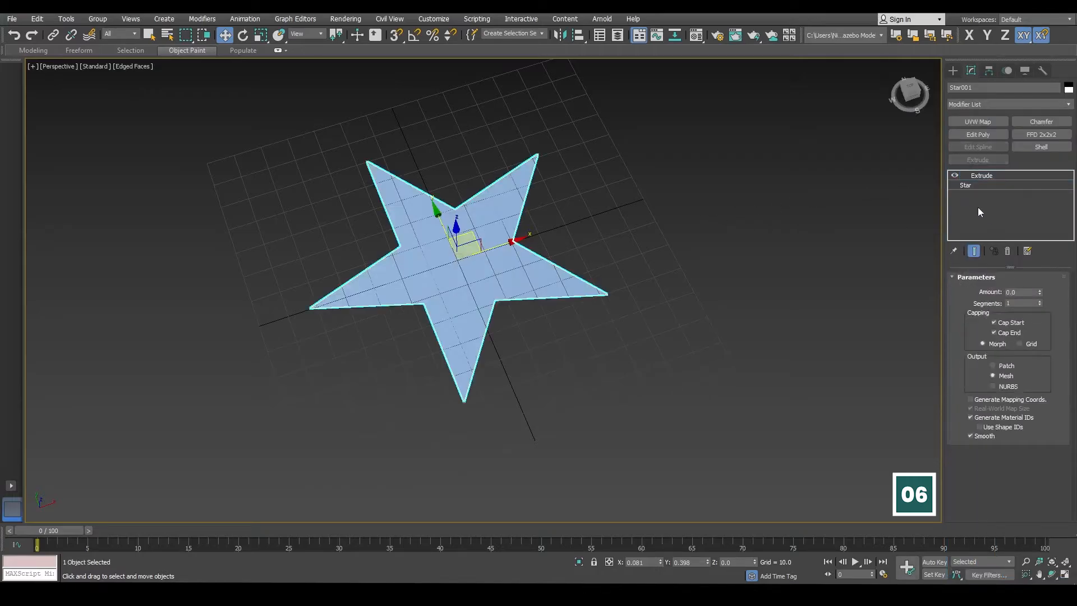
left_click(968, 186)
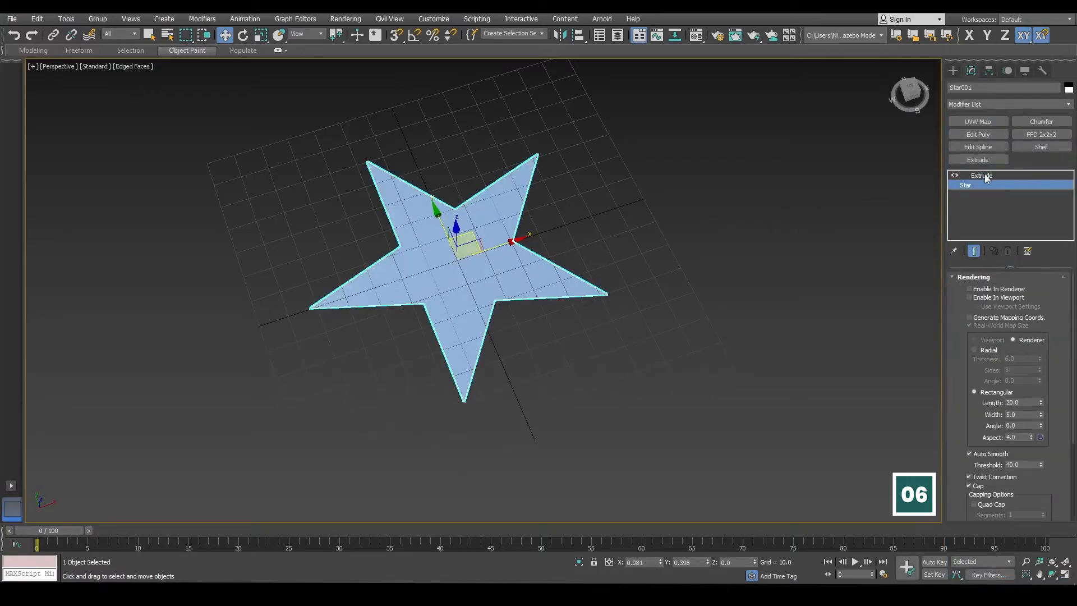
left_click(986, 177)
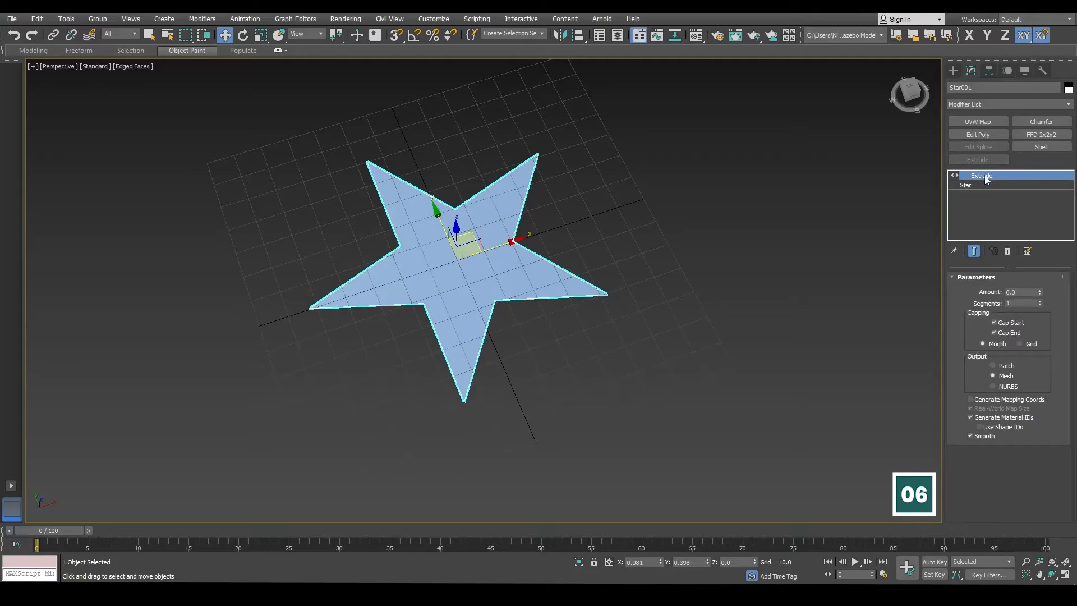
left_click(556, 229)
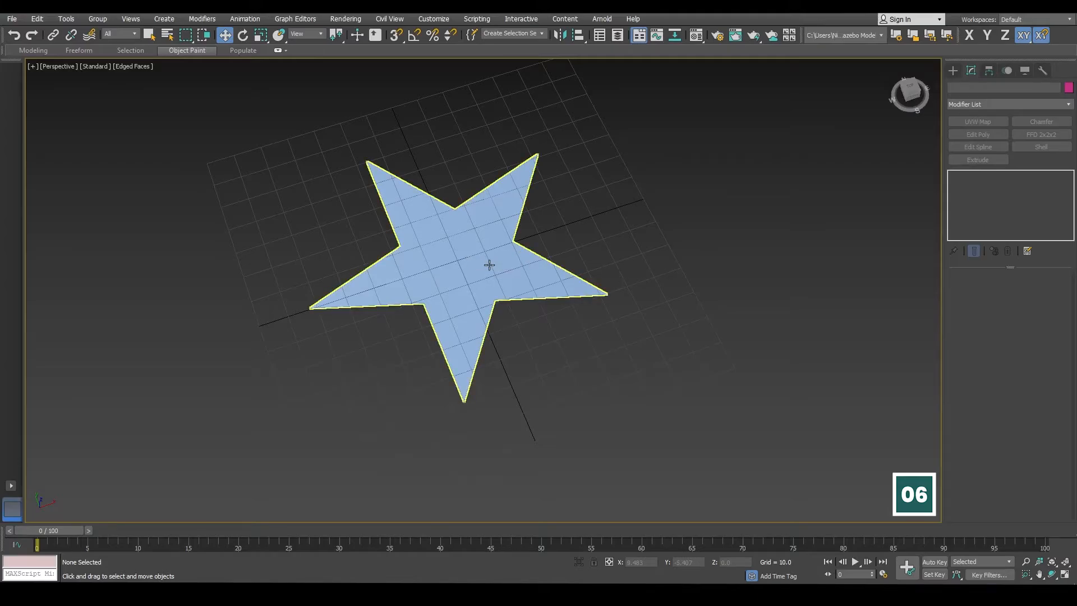
Step: Reselect the star, set its Extrude amount to 10, and inspect the solid from a low angle
left_click(432, 284)
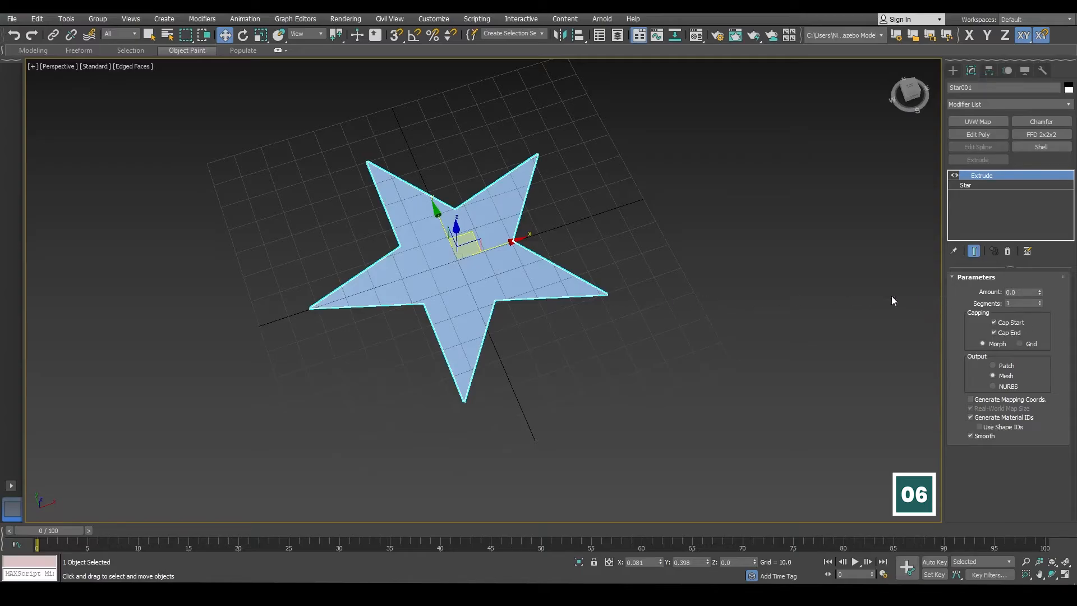
left_click(1022, 292)
type("10")
key("Return")
scroll(587, 310, "up", 1)
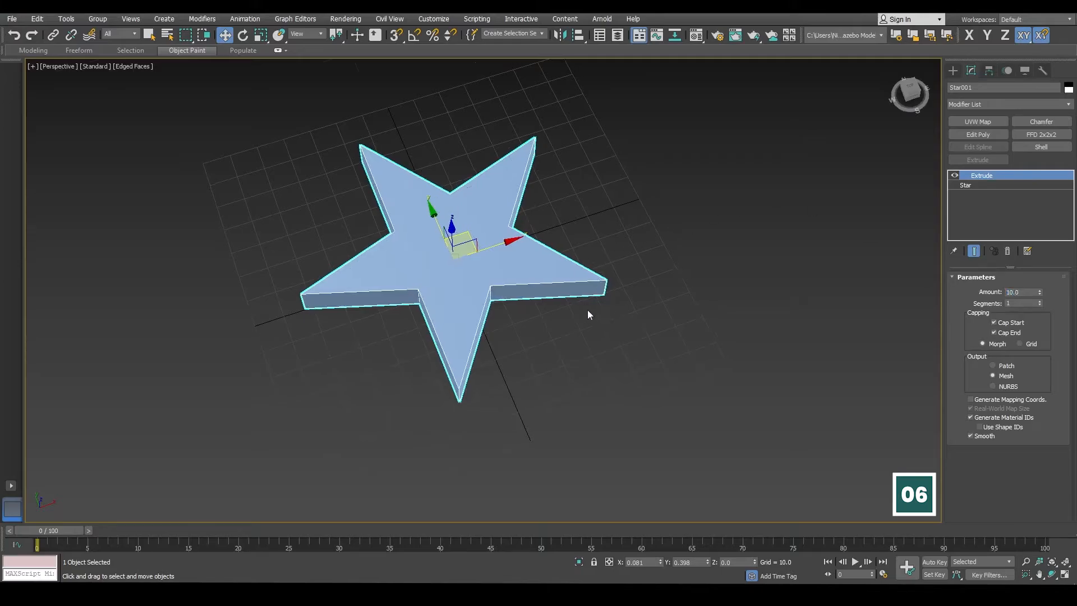
scroll(587, 309, "up", 3)
middle_click_drag(587, 310, 681, 308, "alt")
scroll(615, 276, "down", 3)
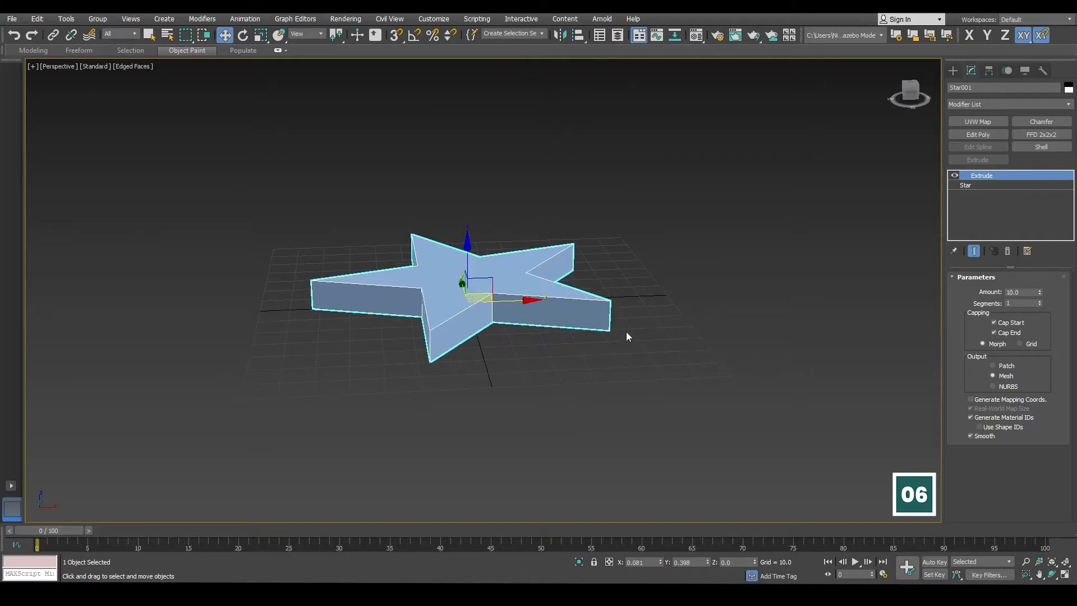
Step: Try 2 and 3 segments on the star's Extrude modifier, checking the side divisions, and reset the segments to 1
middle_click_drag(629, 334, 680, 338, "alt")
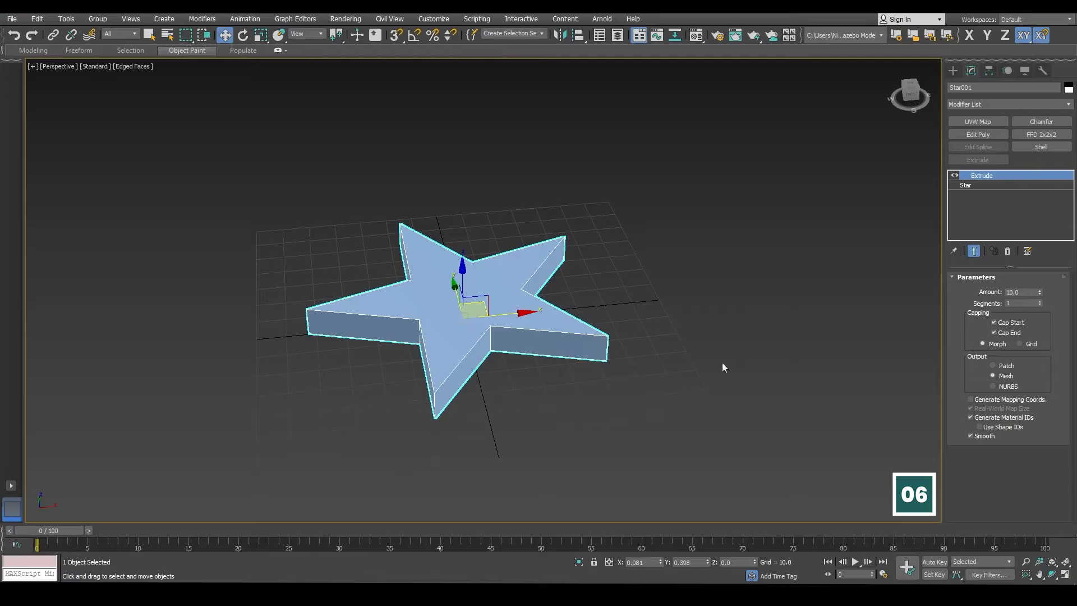
left_click(1039, 301)
middle_click_drag(680, 349, 650, 339, "alt")
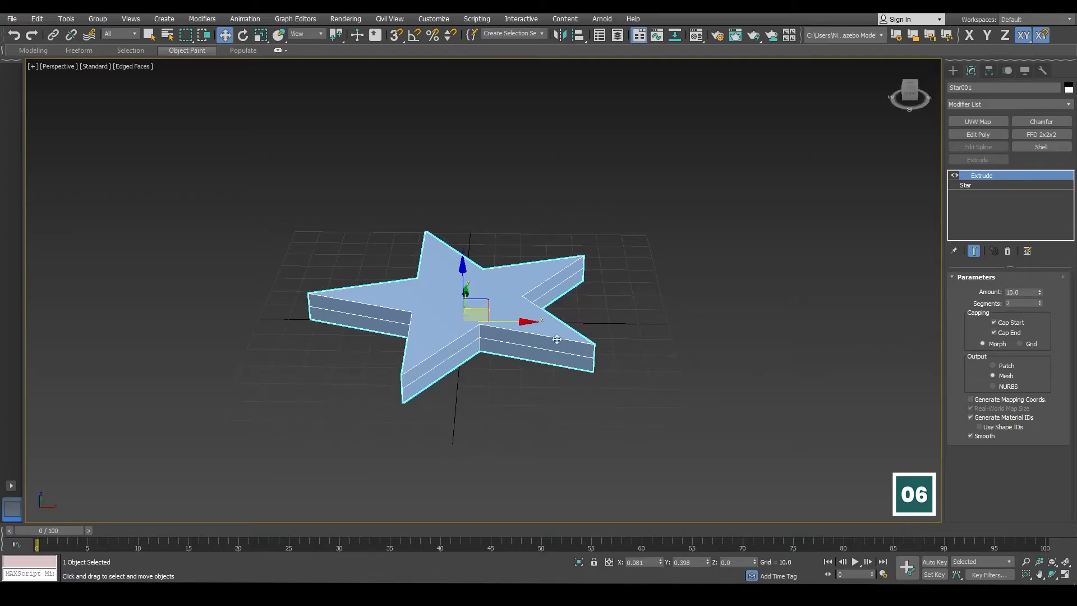
left_click(1039, 301)
mouse_move(670, 365)
middle_mouse_down("alt")
mouse_move(641, 369)
mouse_move(610, 354)
mouse_move(667, 378)
middle_mouse_up("alt")
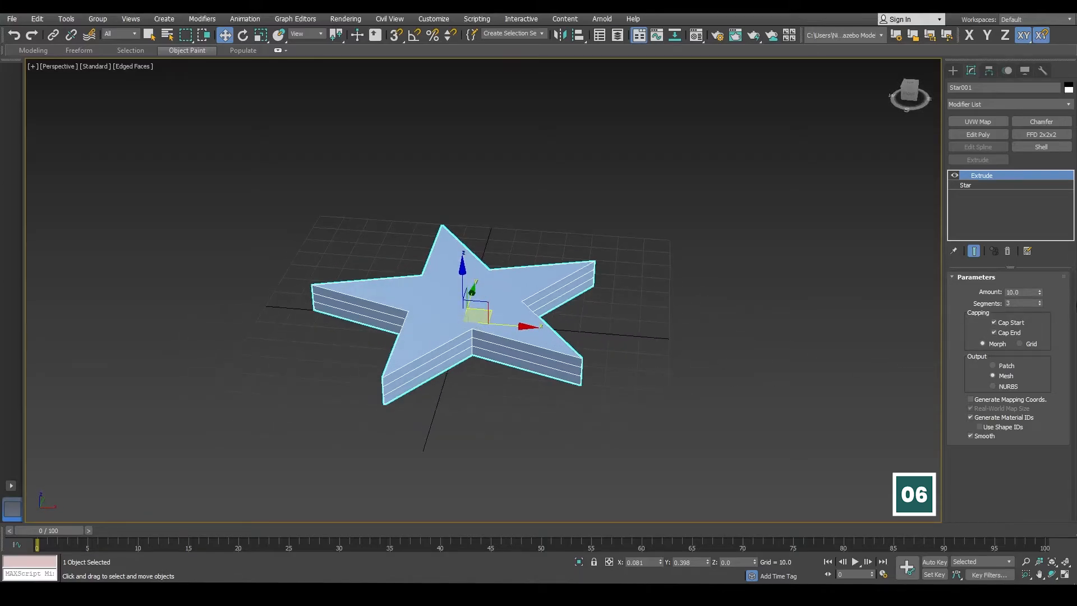
right_click(1040, 304)
mouse_move(709, 376)
middle_mouse_down("alt")
mouse_move(692, 380)
mouse_move(707, 379)
middle_mouse_up("alt")
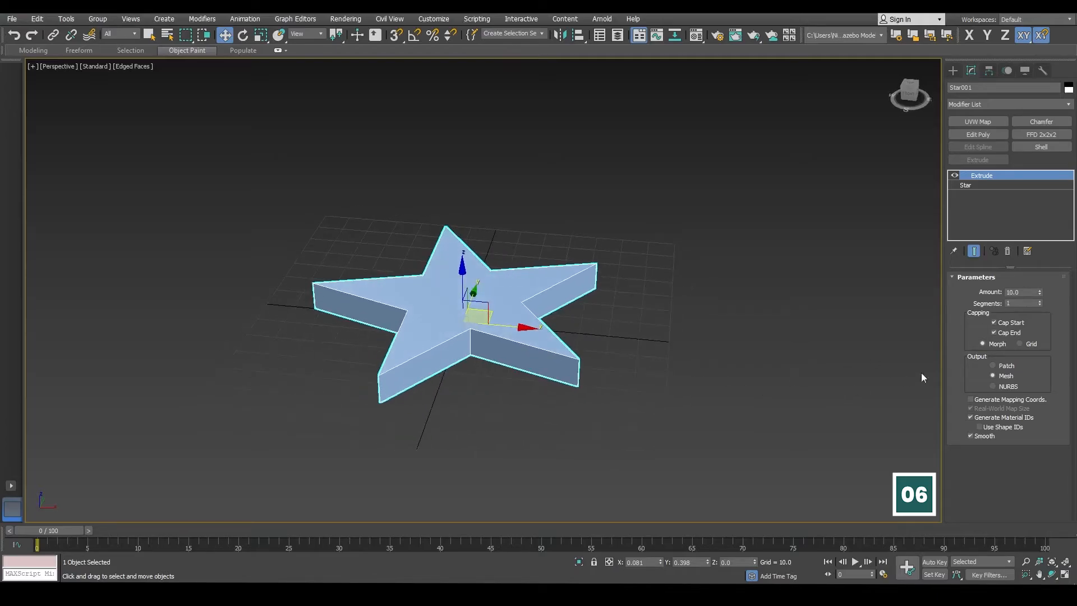
Step: Turn off Cap End on the star's Extrude modifier and inspect the open star from several angles
left_click(993, 333)
middle_click_drag(846, 356, 673, 353, "alt")
middle_click_drag(547, 288, 552, 279, "alt")
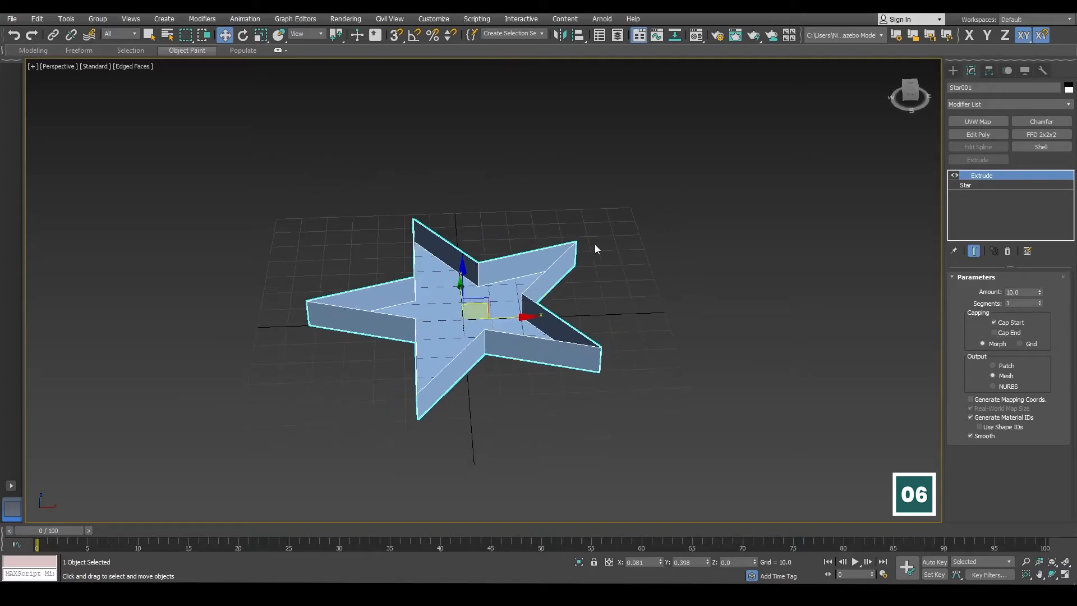
middle_click_drag(485, 341, 517, 320, "alt")
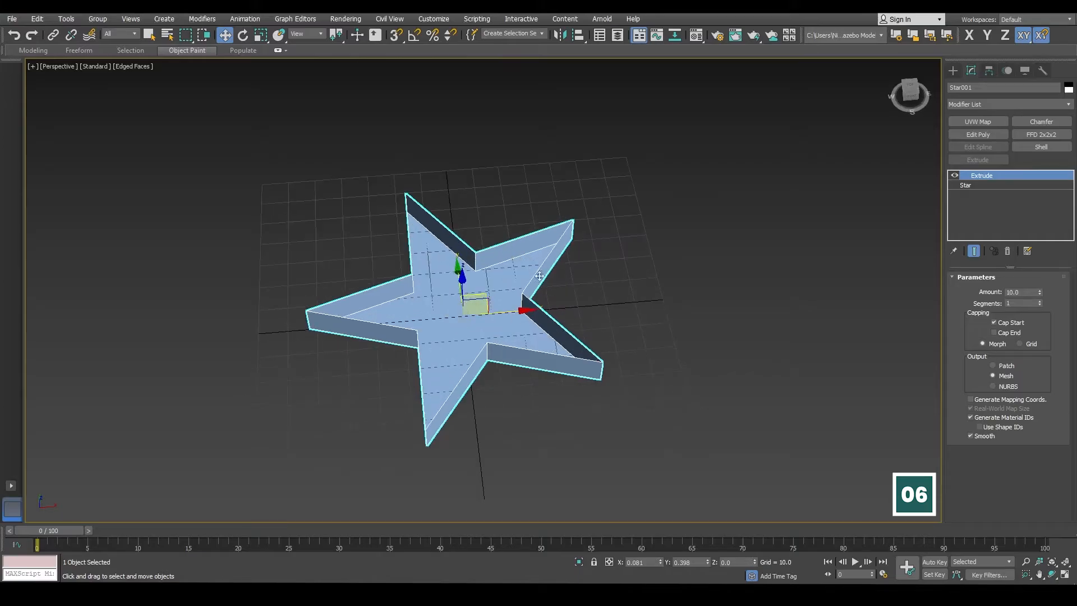
middle_click_drag(539, 276, 503, 318, "alt")
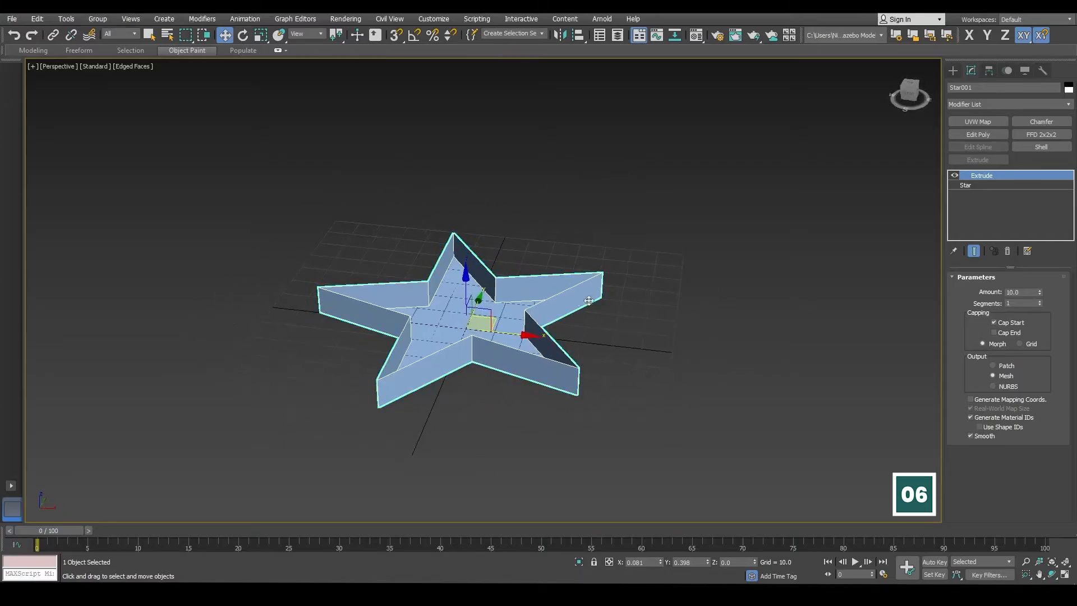
scroll(503, 318, "up", 5)
scroll(503, 318, "down", 4)
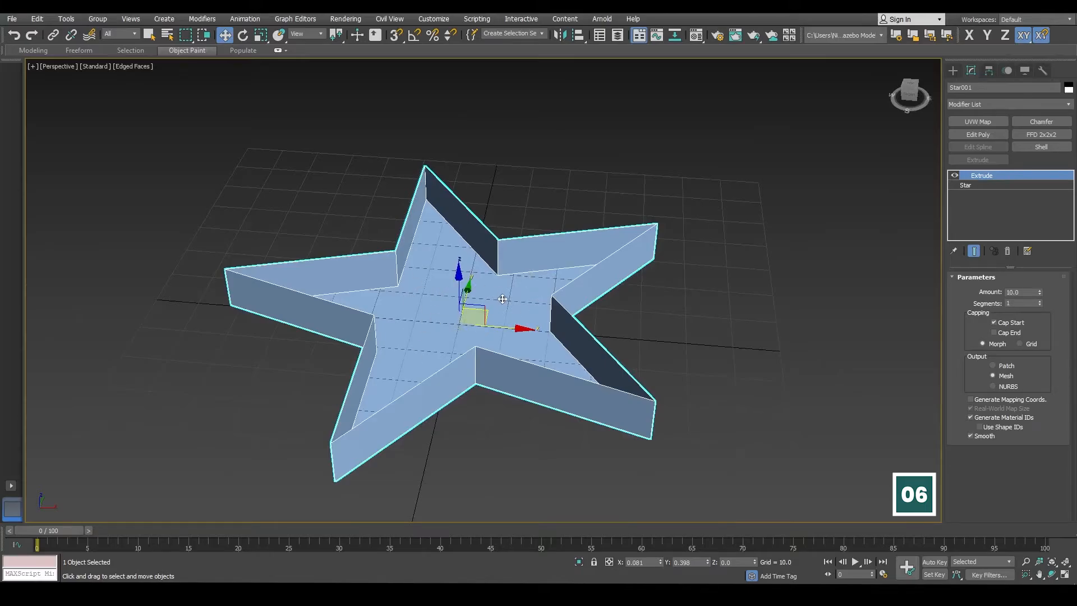
Step: Turn off Cap Start on the star's Extrude modifier and inspect its walls, deselecting and reselecting the star
left_click(993, 323)
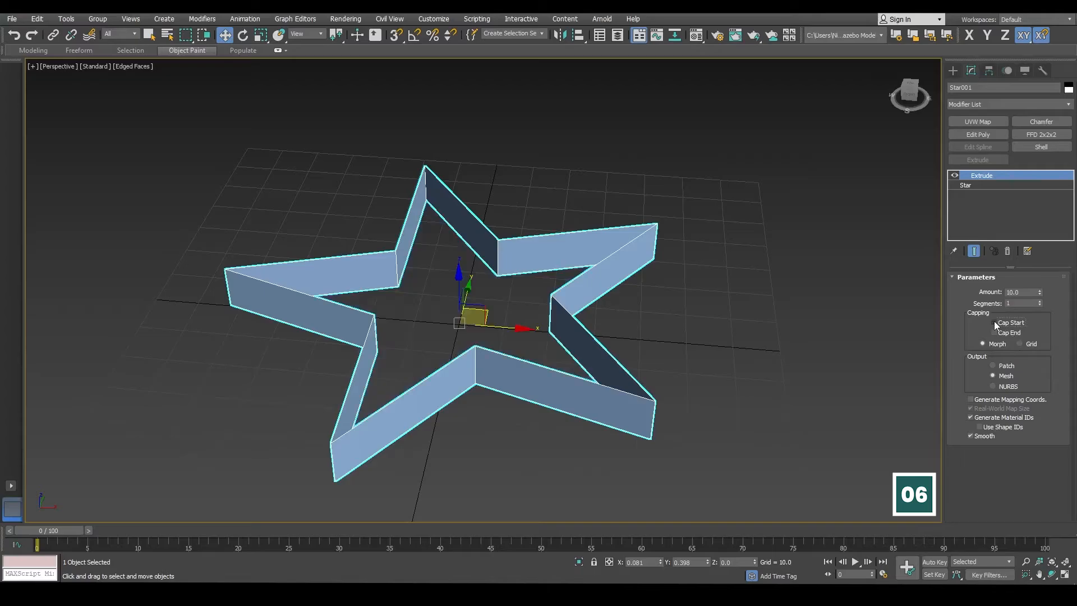
middle_click_drag(698, 326, 708, 329, "alt")
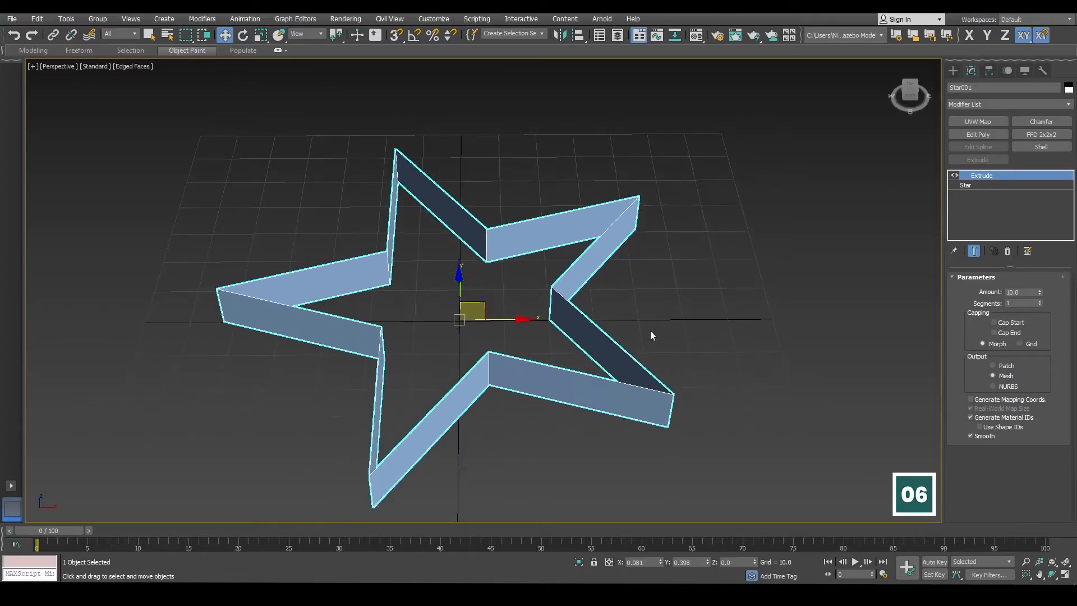
middle_click_drag(473, 261, 581, 311, "alt")
left_click(680, 315)
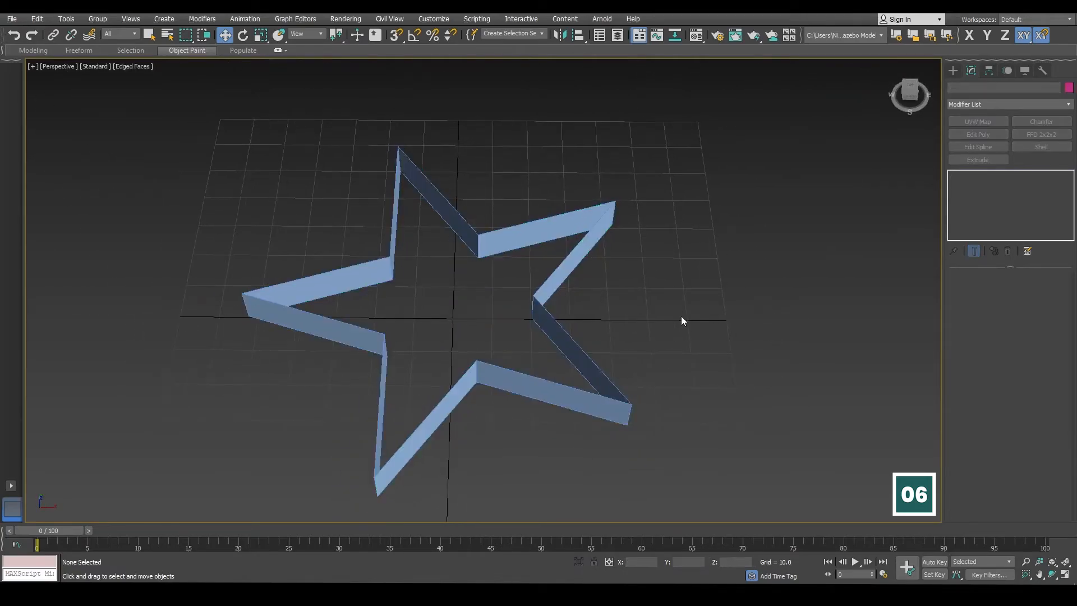
left_click(563, 347)
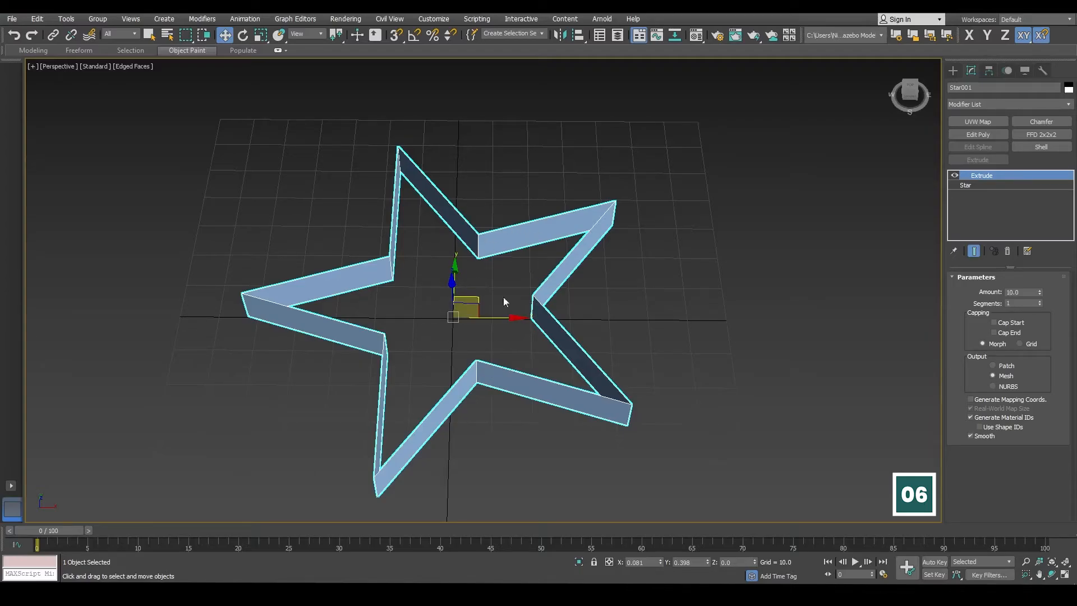
Step: Turn Cap Start and Cap End back on for the star's Extrude modifier
left_click(1004, 332)
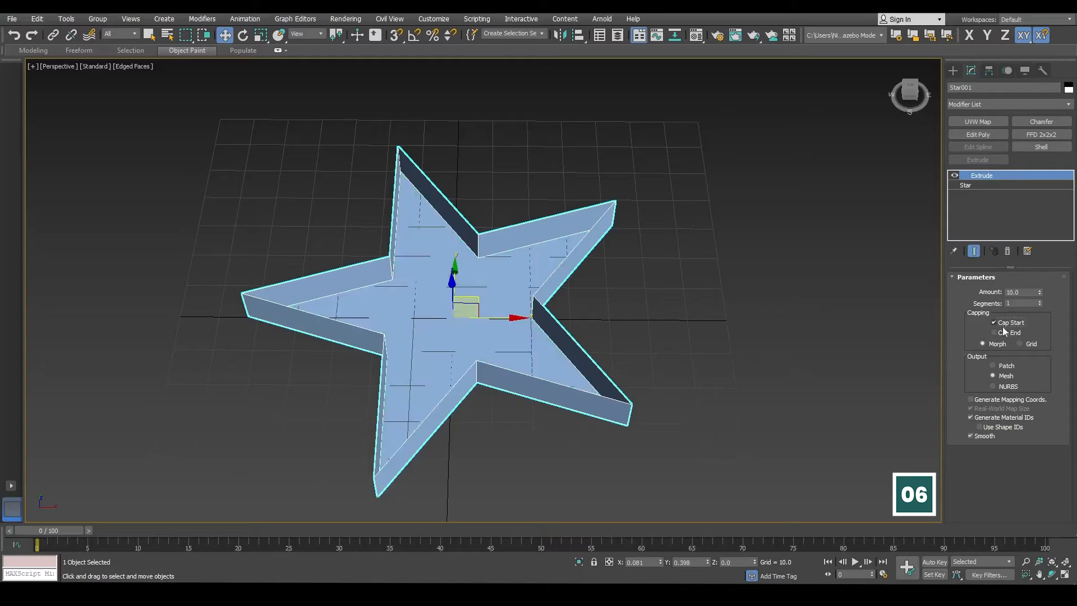
left_click(1001, 324)
middle_click_drag(797, 355, 801, 338, "alt")
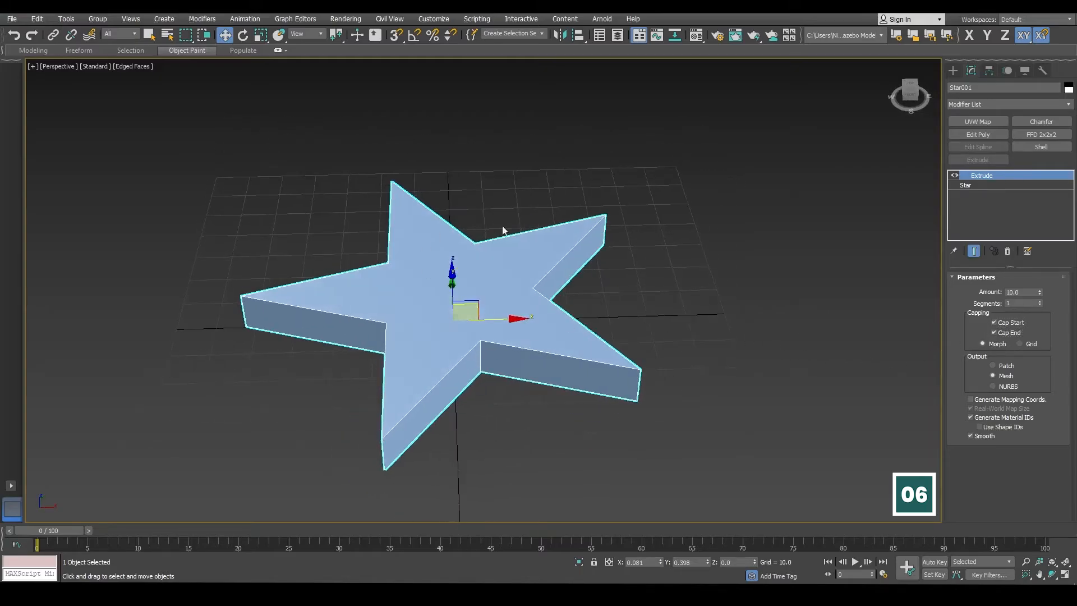
middle_click_drag(684, 336, 735, 339)
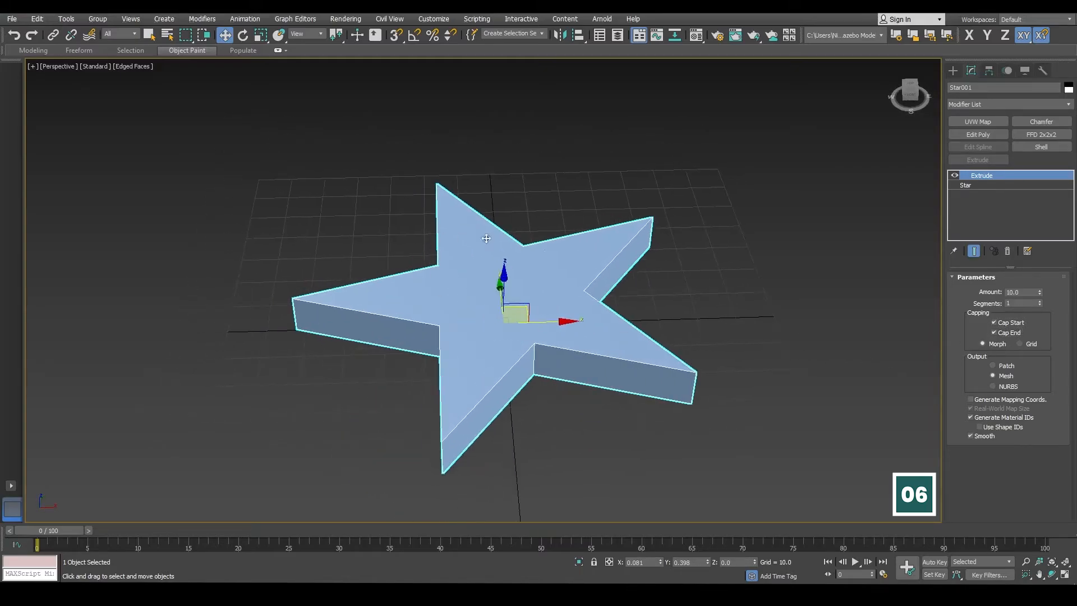
scroll(549, 326, "down", 3)
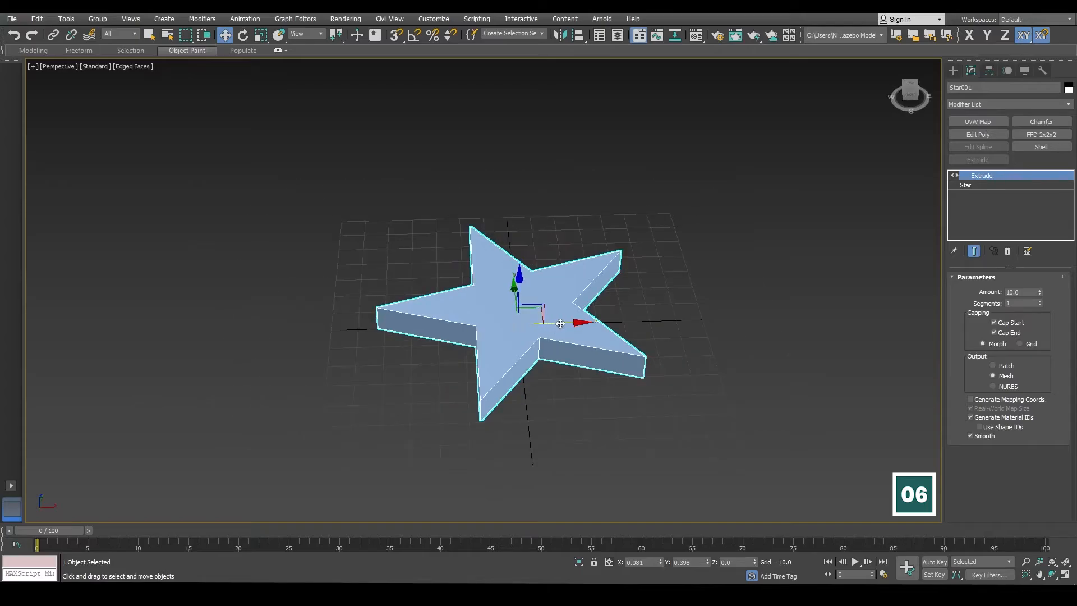
Step: Draw a circle spline with a radius of about 41 beside the star
left_click(953, 71)
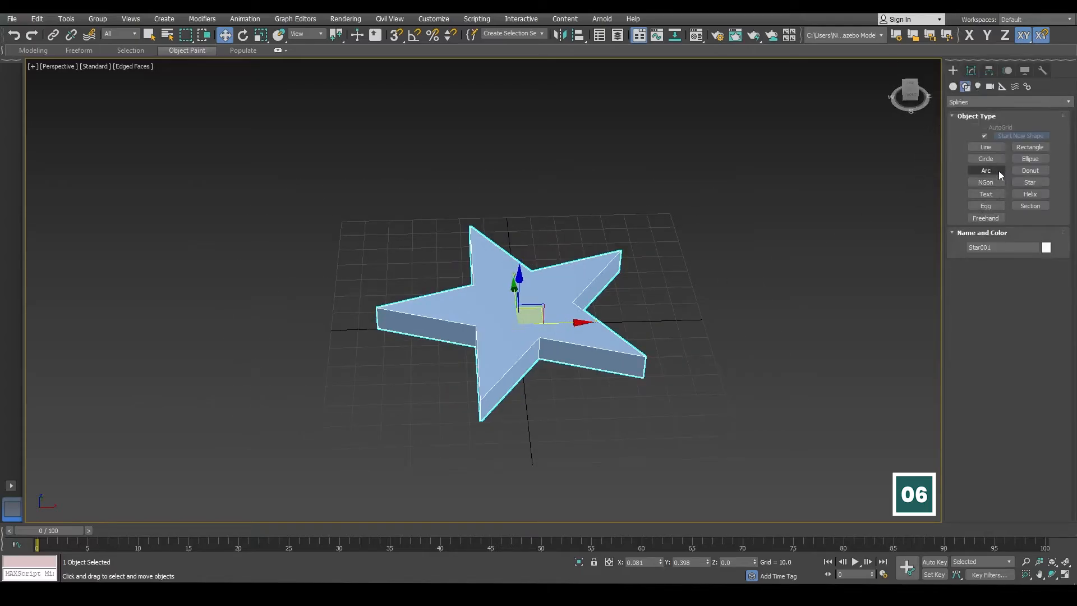
left_click(985, 160)
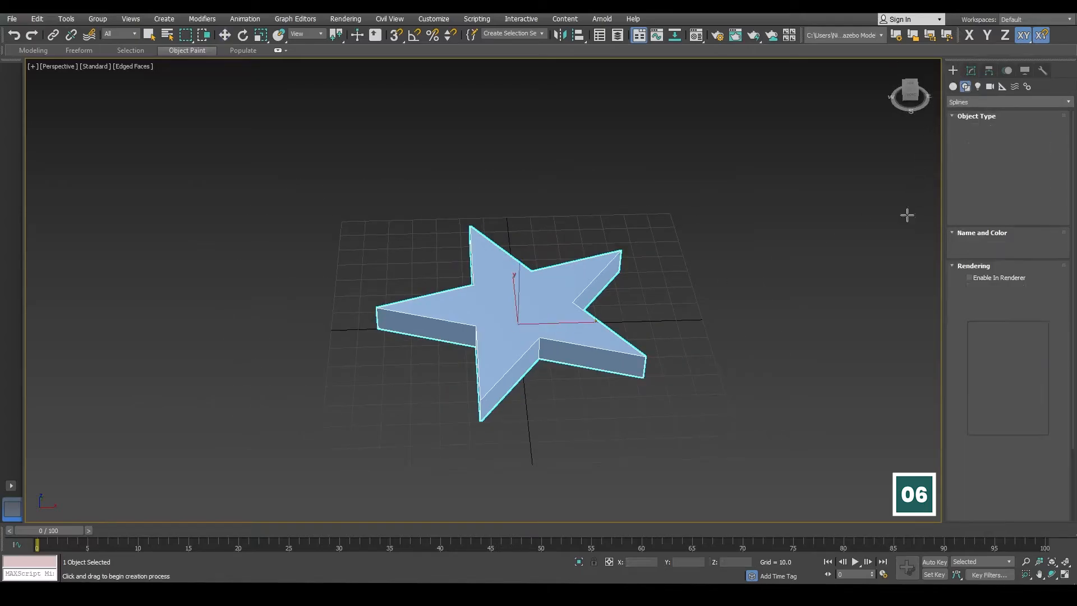
middle_click_drag(729, 287, 500, 320)
left_click_drag(492, 346, 590, 379)
key("w")
middle_click_drag(638, 309, 646, 335, "alt")
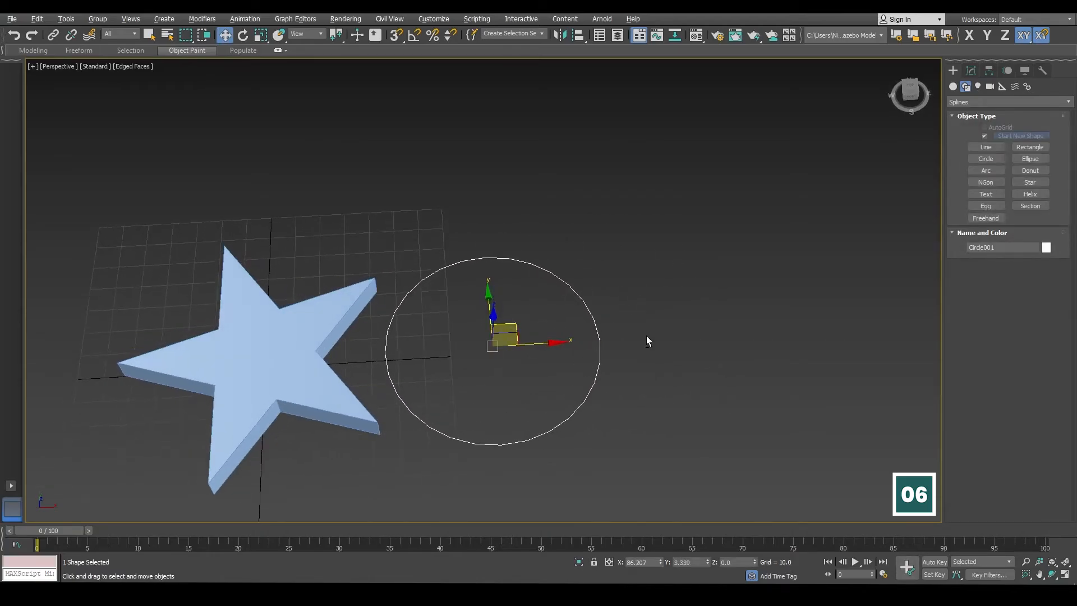
Step: Apply an Extrude modifier to the circle and check the resulting disc from another angle
left_click(970, 72)
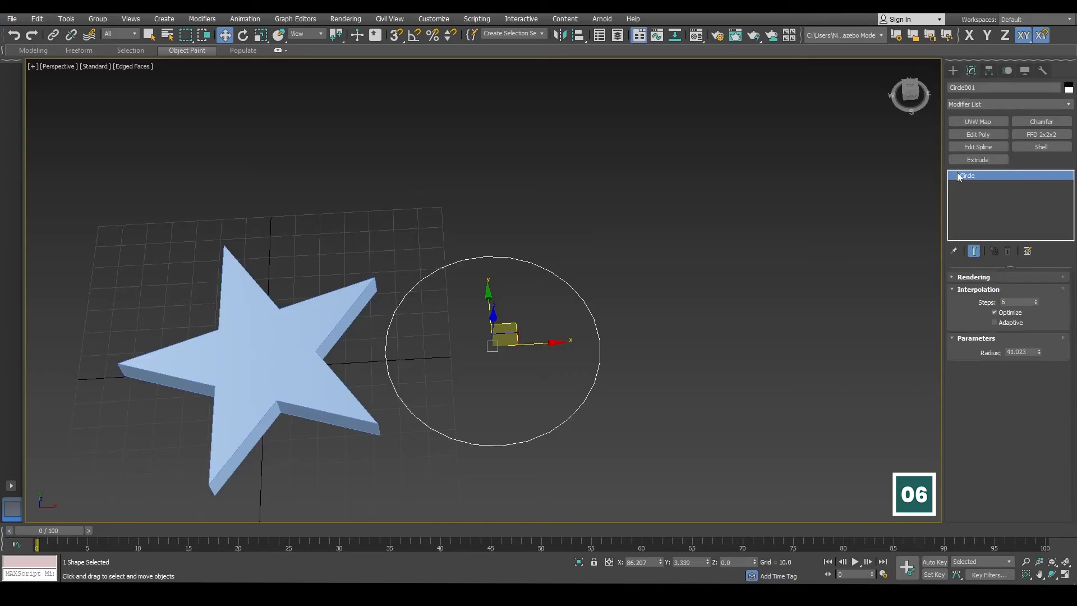
left_click(1016, 104)
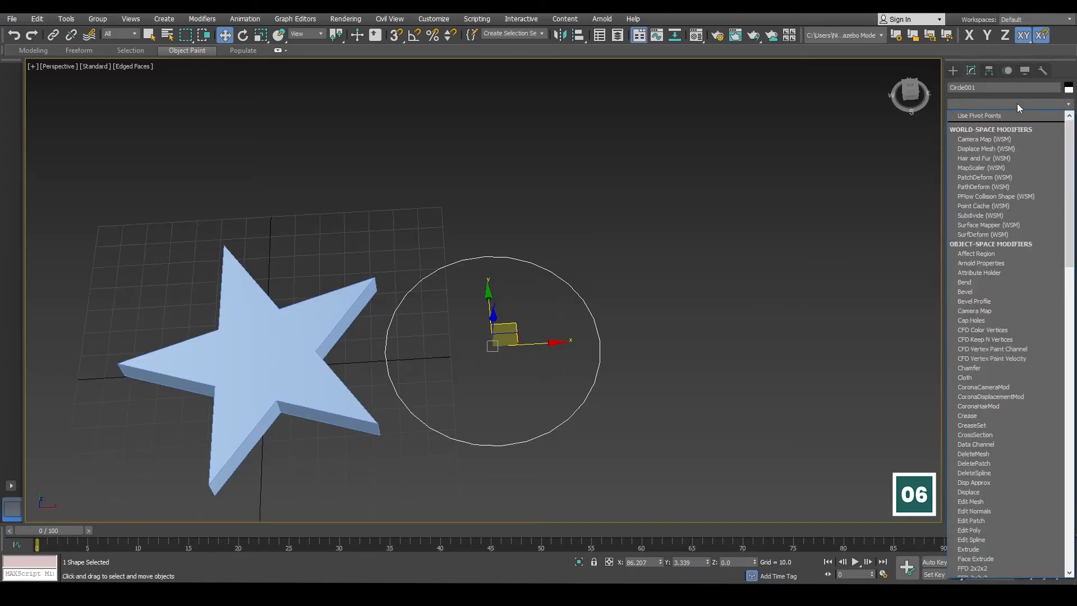
key("e")
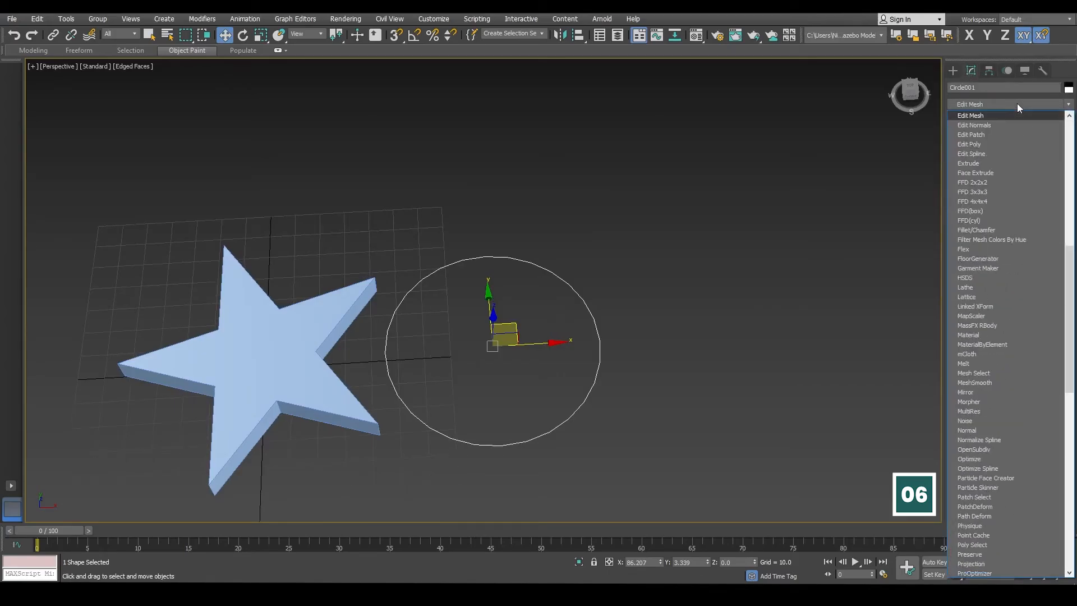
left_click(977, 164)
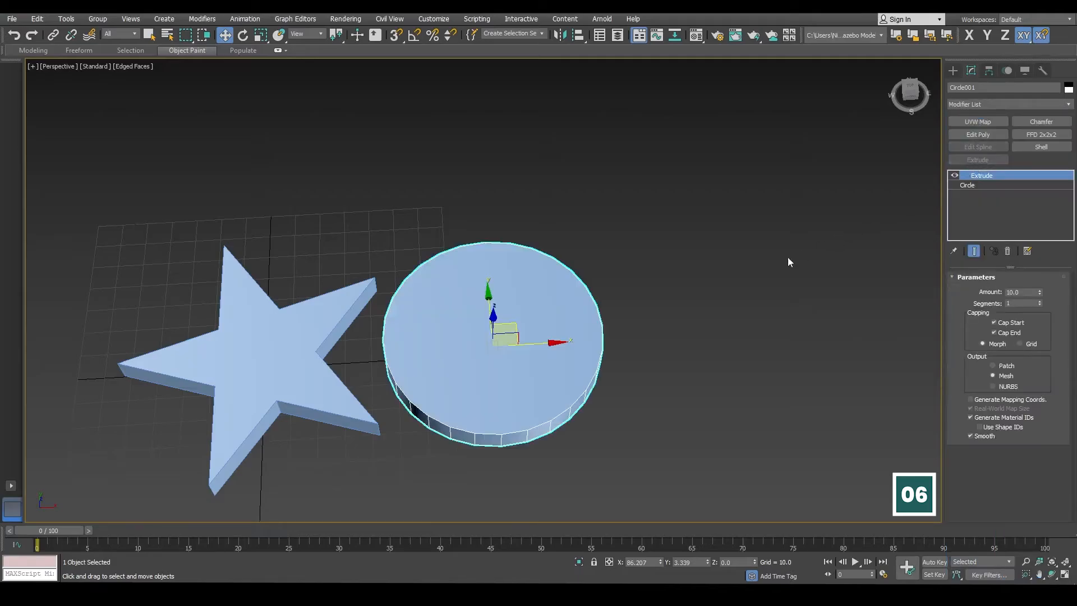
middle_click_drag(786, 259, 717, 301, "alt")
left_click(717, 301)
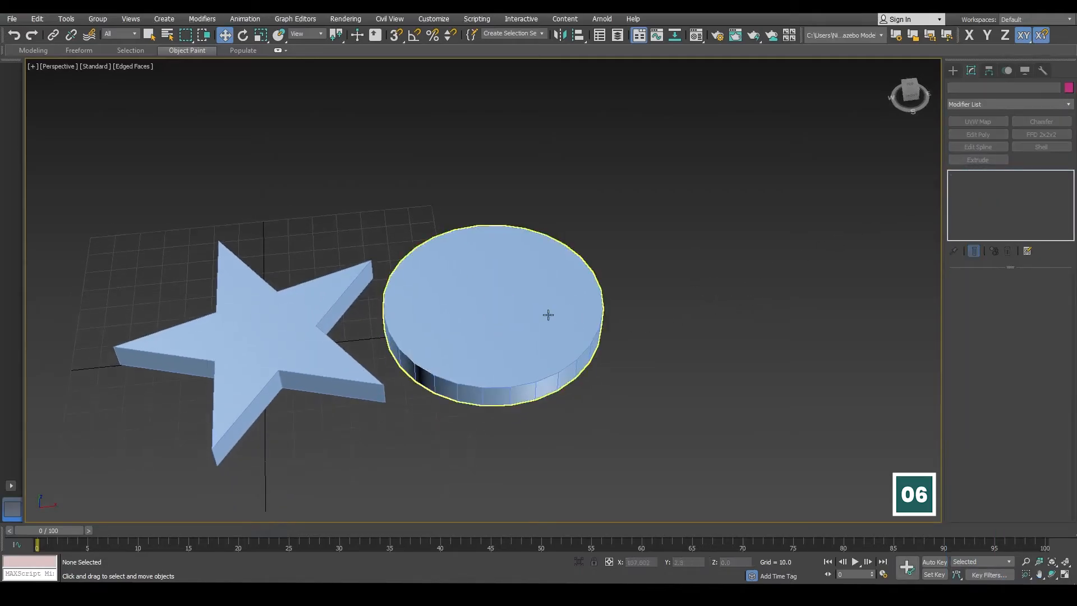
left_click(547, 314)
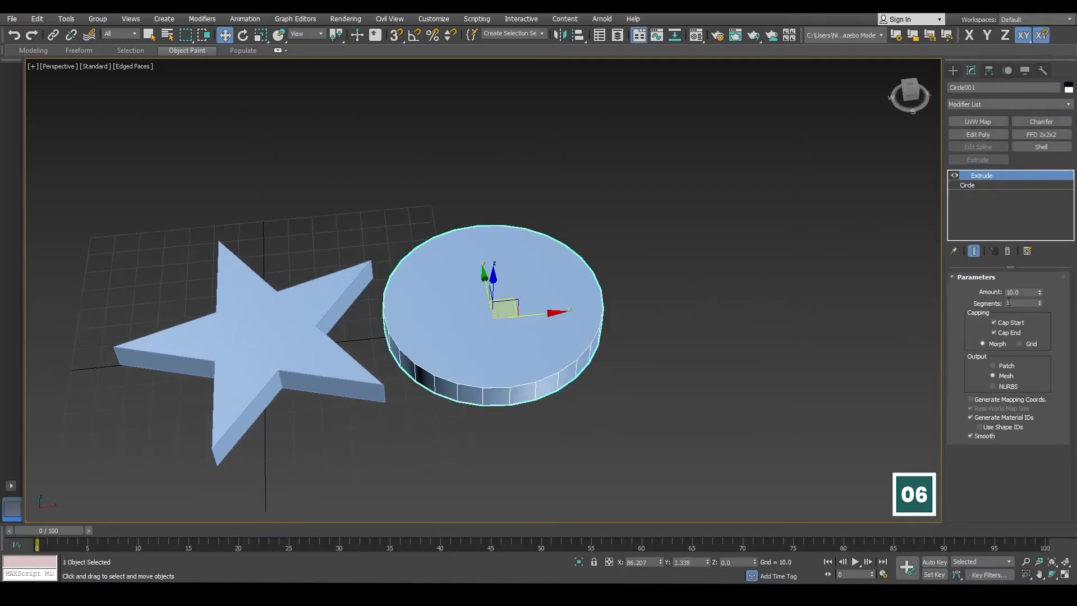
Step: Change the extruded circle's object color to a dark yellowish green from the basic colors
left_click(953, 71)
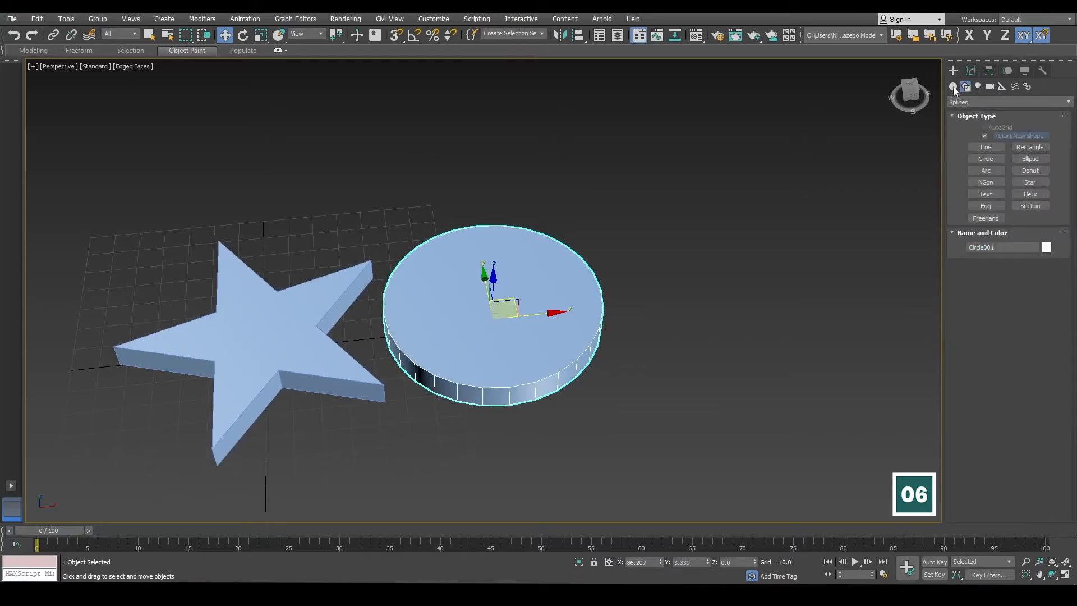
left_click(1046, 247)
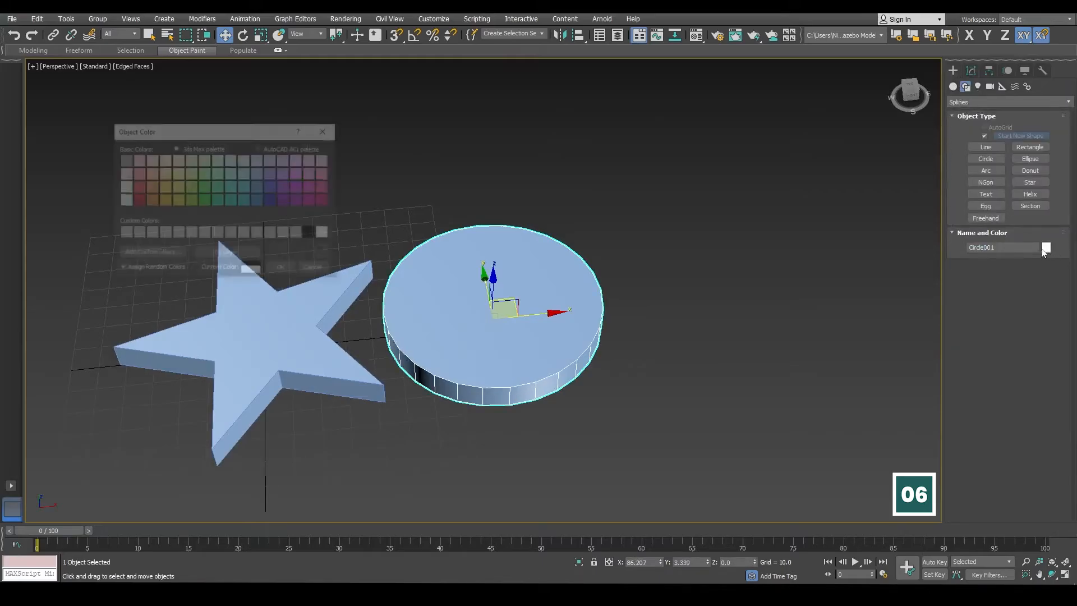
left_click(203, 187)
left_click(192, 188)
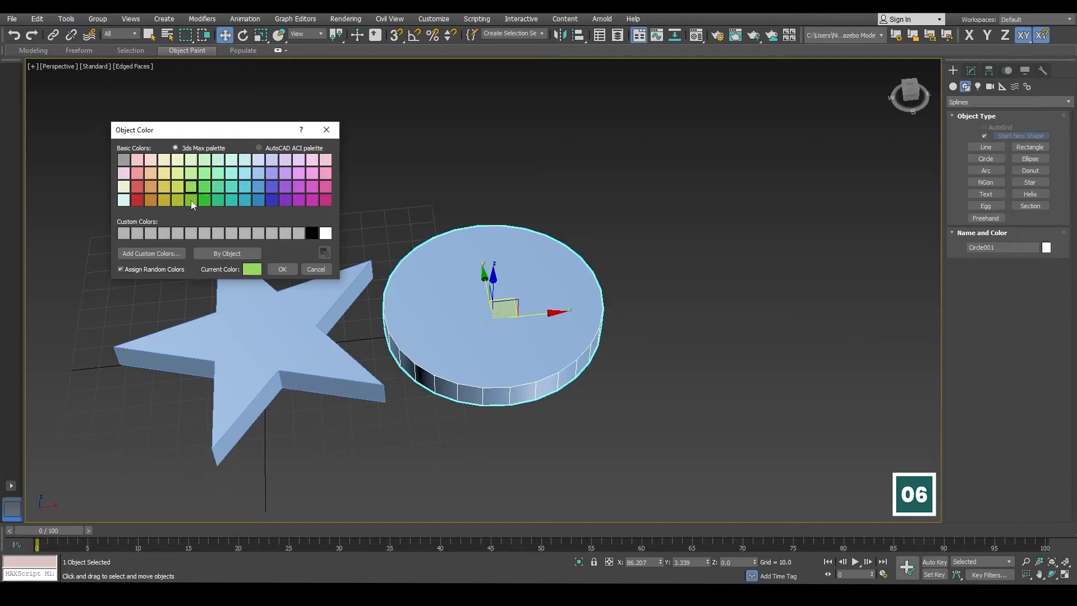
left_click(191, 200)
left_click(282, 269)
left_click(730, 166)
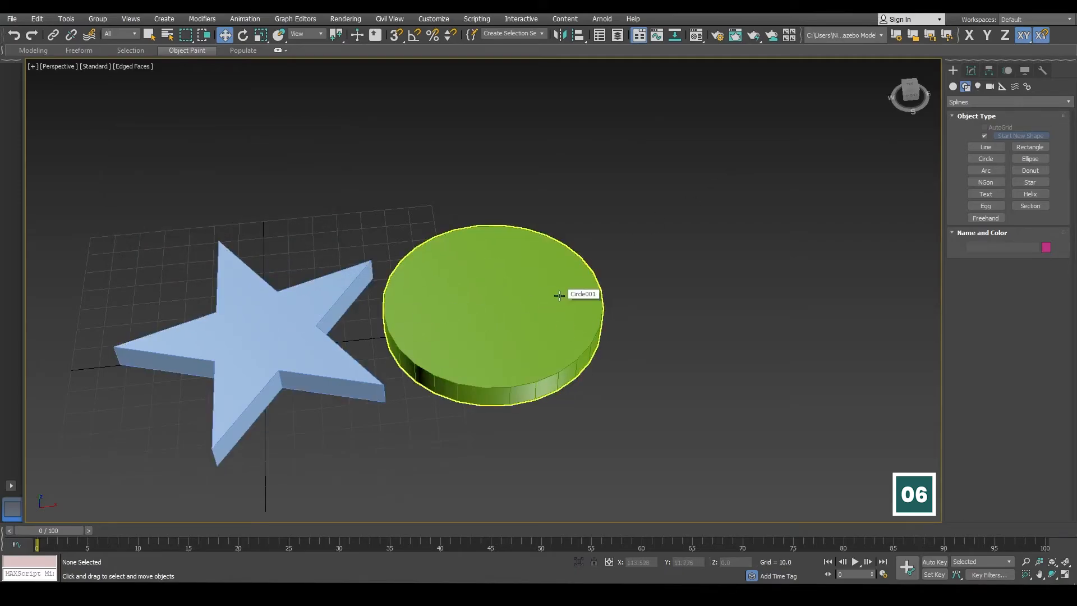
left_click(518, 329)
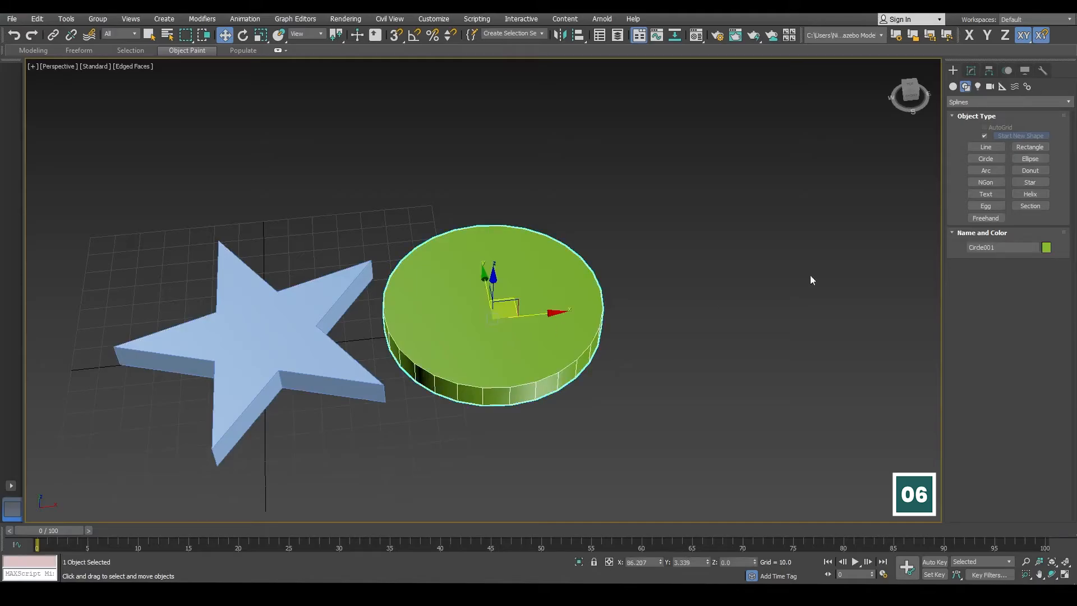
Step: Set the circle's Extrude amount to 20 and inspect the thicker disc
left_click(971, 70)
double_click(1021, 292)
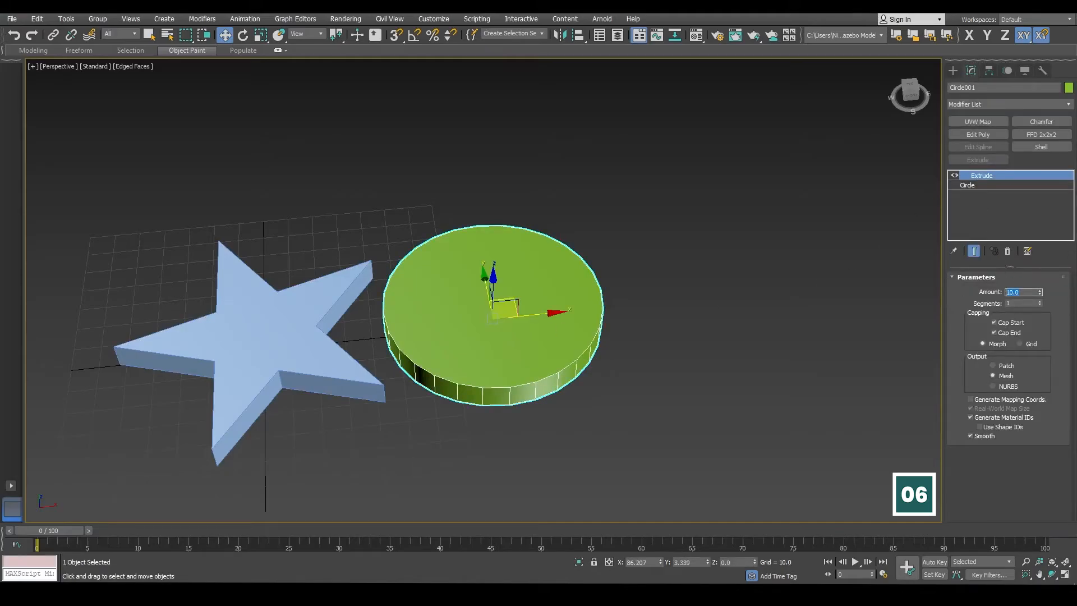
type("20")
key("Return")
mouse_move(685, 292)
middle_mouse_down("alt")
mouse_move(682, 258)
mouse_move(661, 261)
mouse_move(683, 279)
middle_mouse_up("alt")
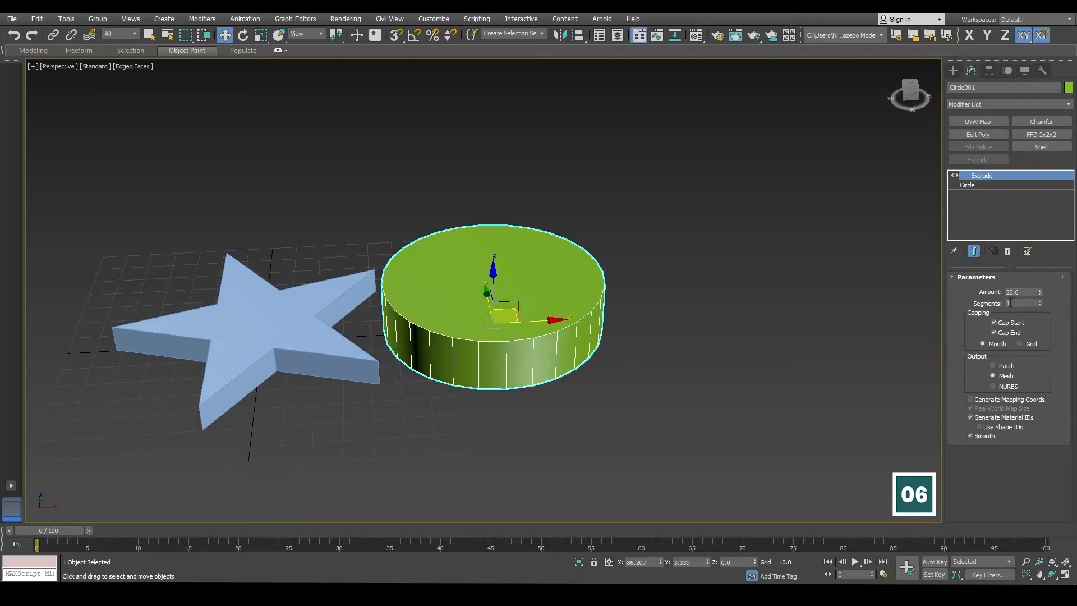
middle_click_drag(866, 350, 853, 363, "alt")
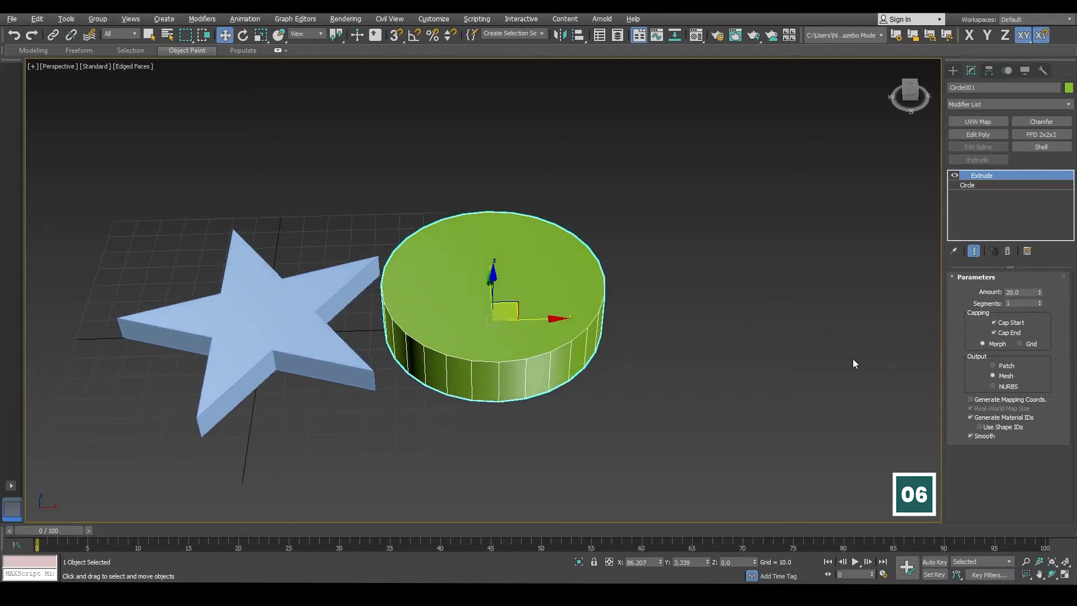
Step: Toggle Cap End off and back on for the circle's Extrude modifier to compare open and closed tops
left_click(994, 332)
middle_click_drag(741, 360, 773, 350, "alt")
left_click(1004, 333)
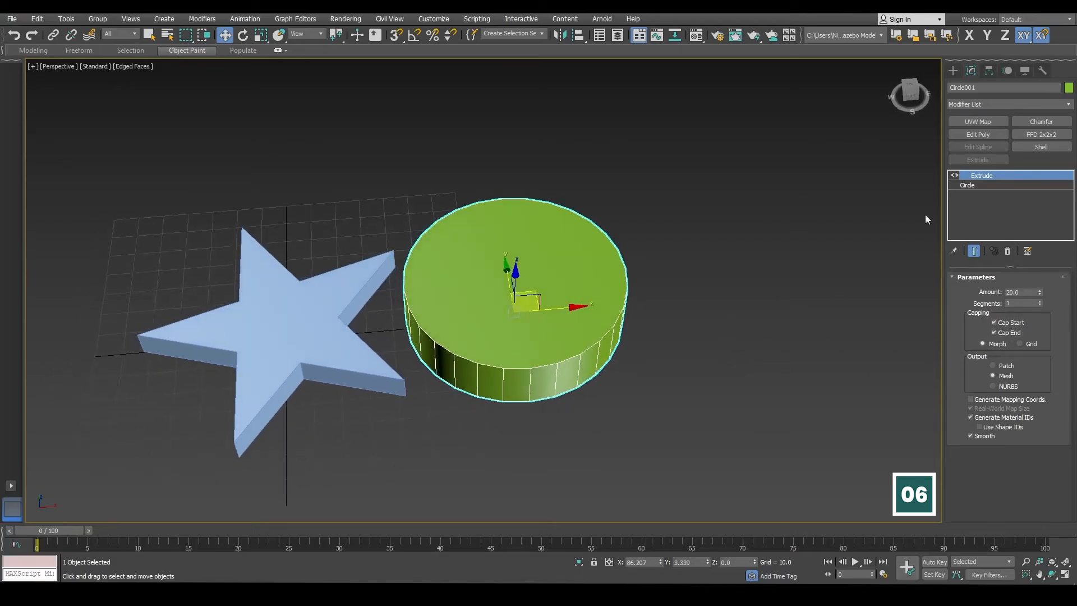
left_click(953, 73)
left_click(749, 284)
left_click(567, 307)
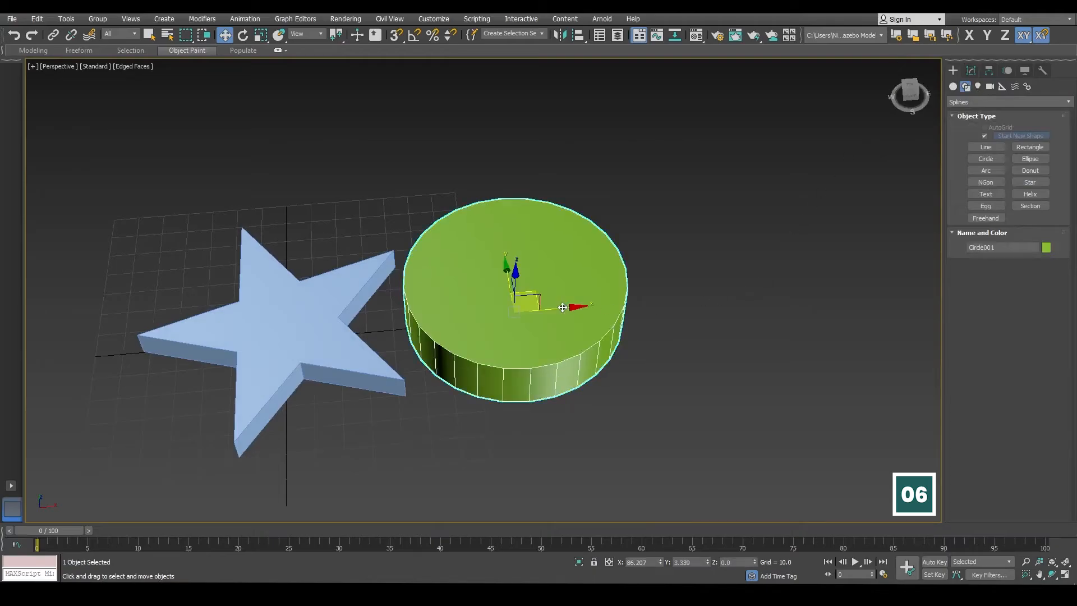
middle_click_drag(695, 274, 792, 274)
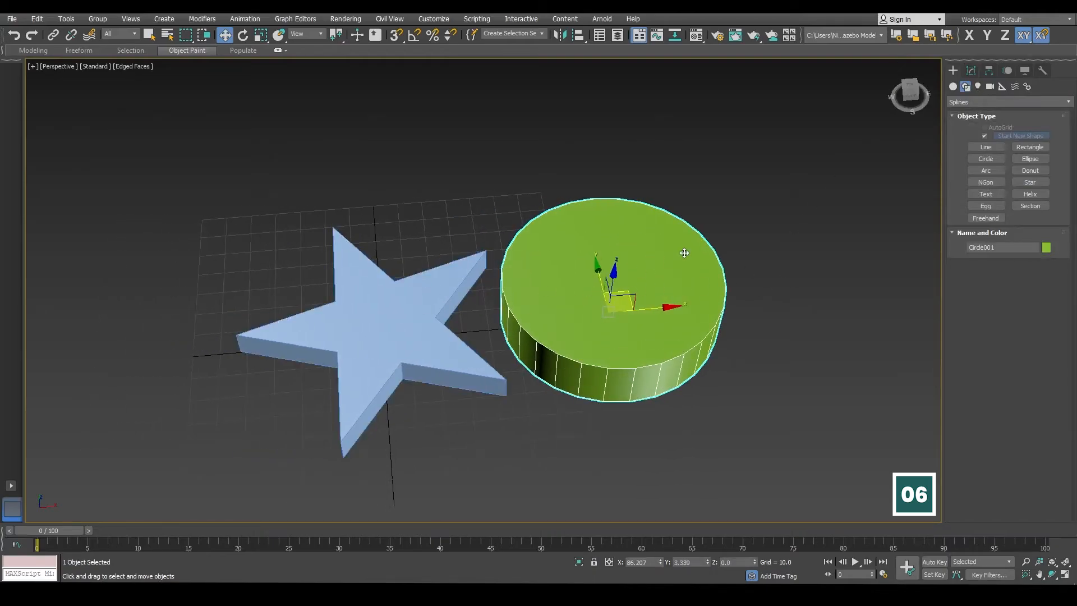
middle_click_drag(685, 257, 663, 242)
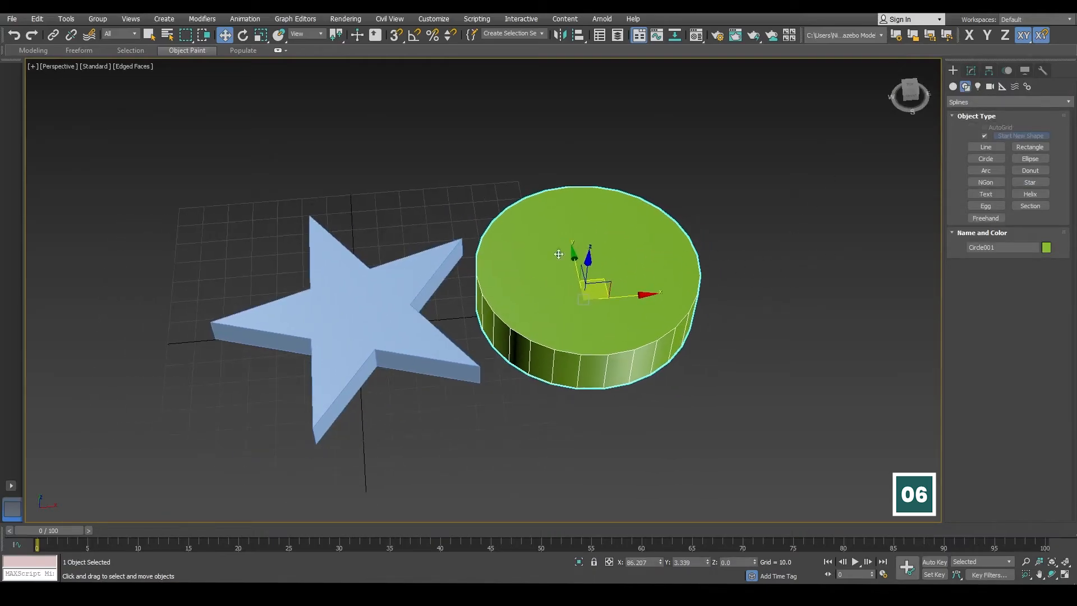
middle_click_drag(513, 265, 483, 266)
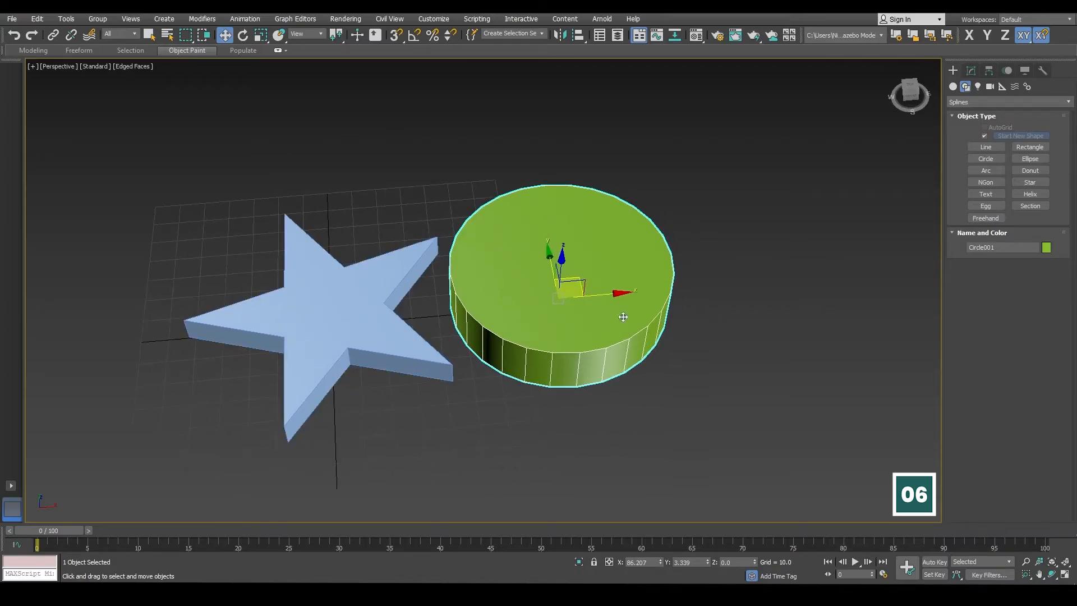
left_click(387, 315)
left_click(516, 275)
left_click(412, 307)
Step: Turn off the Extrude modifiers of the circle and the star to show their base splines
left_click(572, 283)
left_click(970, 70)
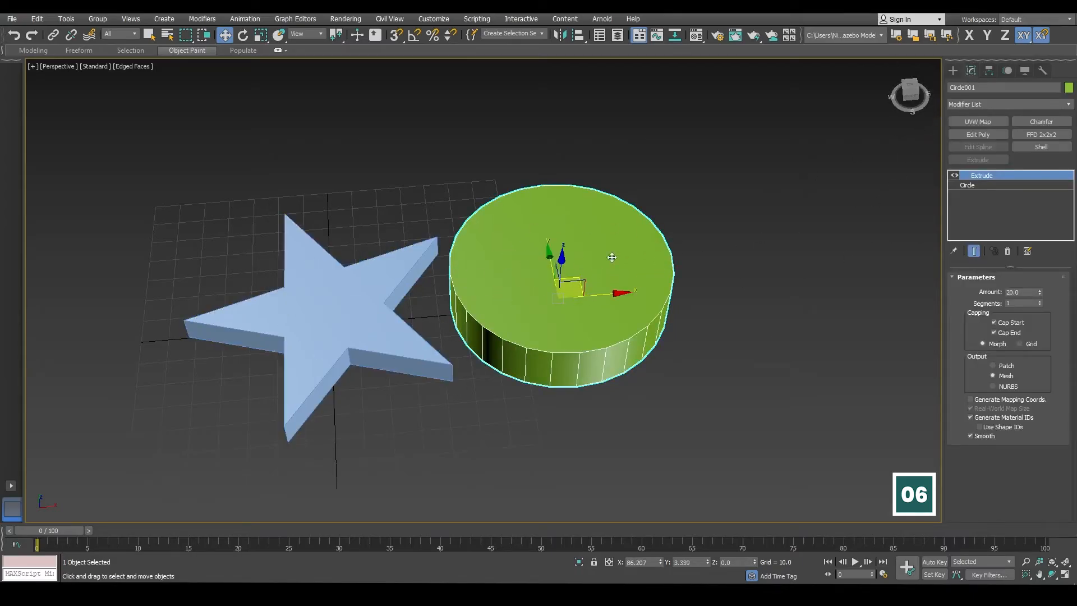
middle_click_drag(505, 303, 442, 312)
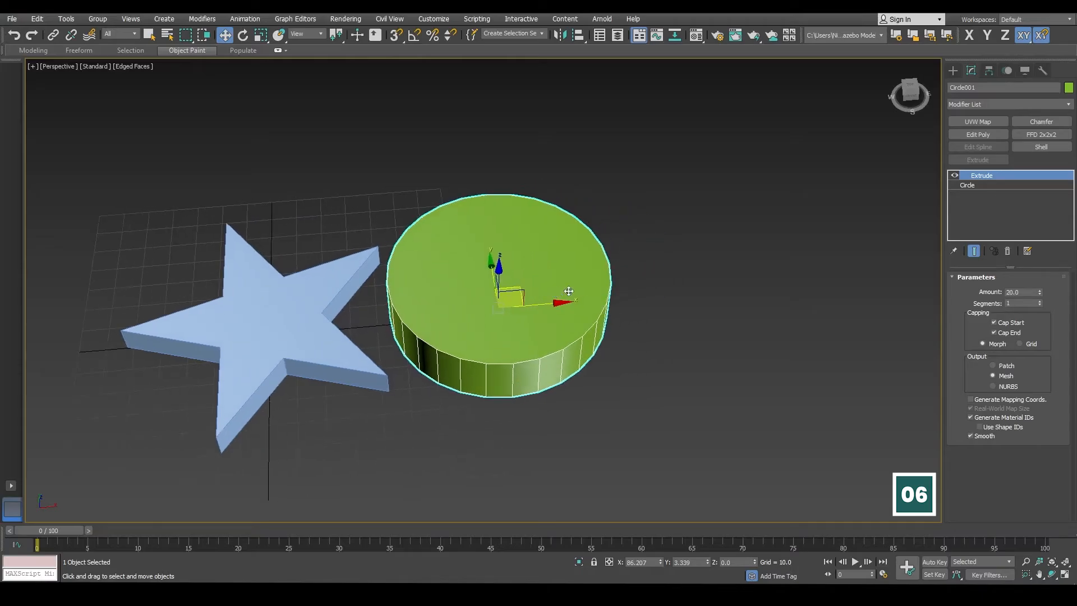
left_click(954, 176)
left_click(671, 272)
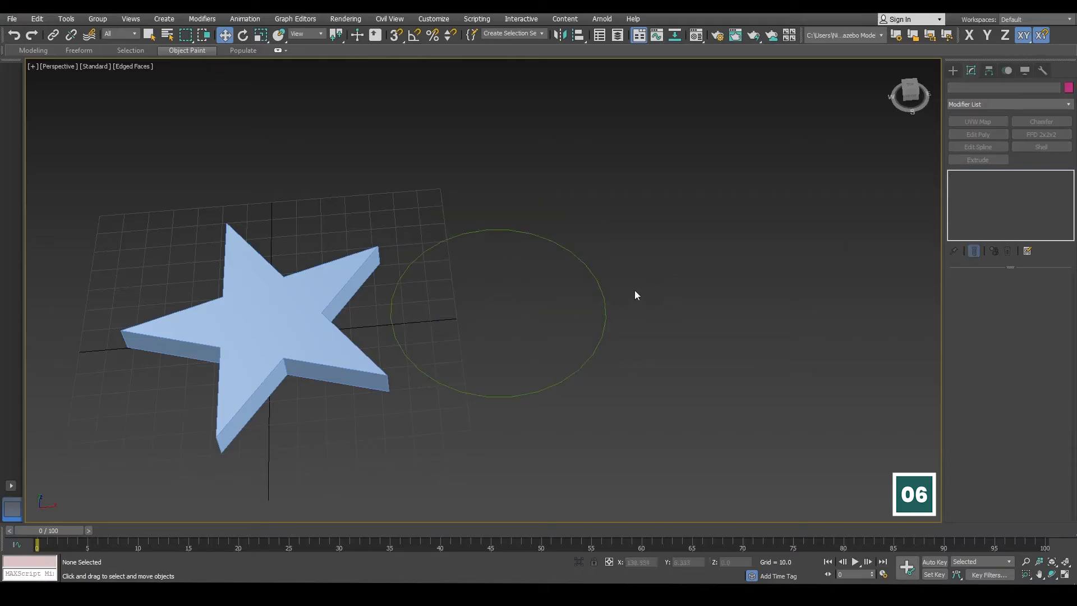
left_click(604, 303)
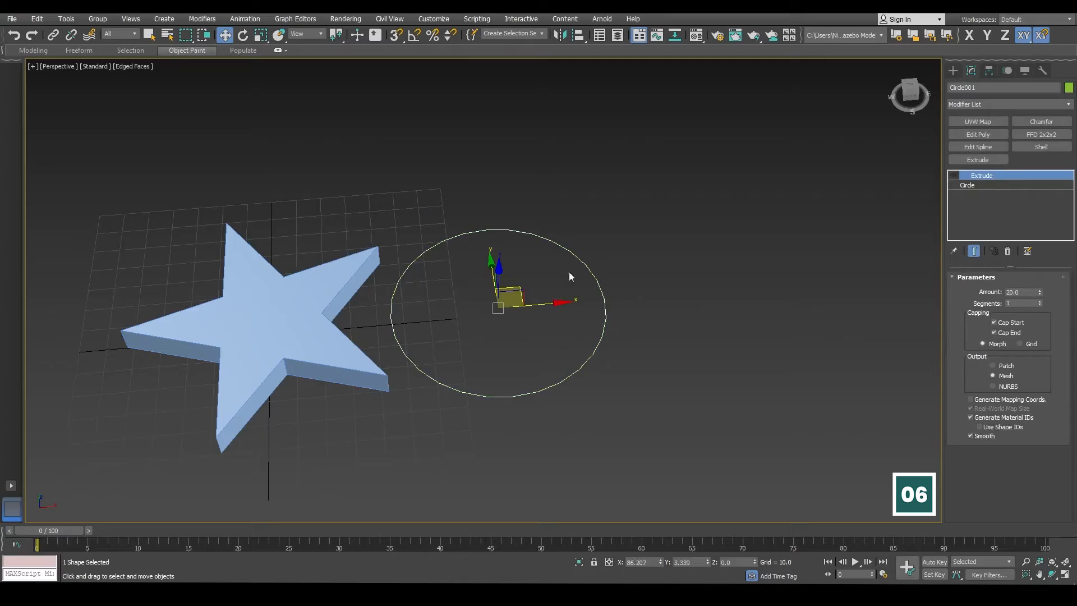
middle_click_drag(614, 308, 629, 302)
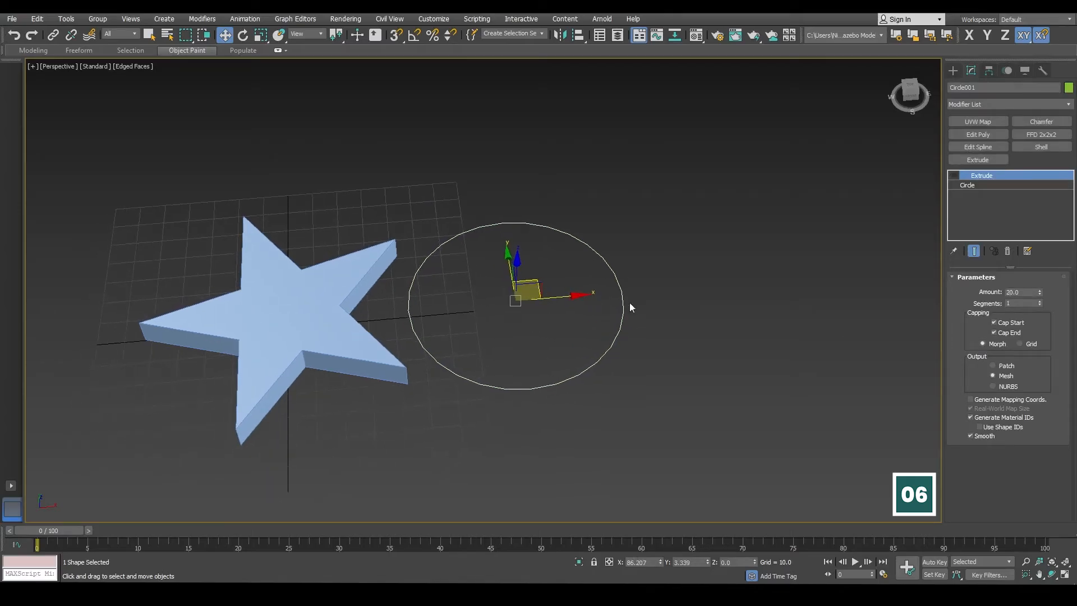
left_click(325, 281)
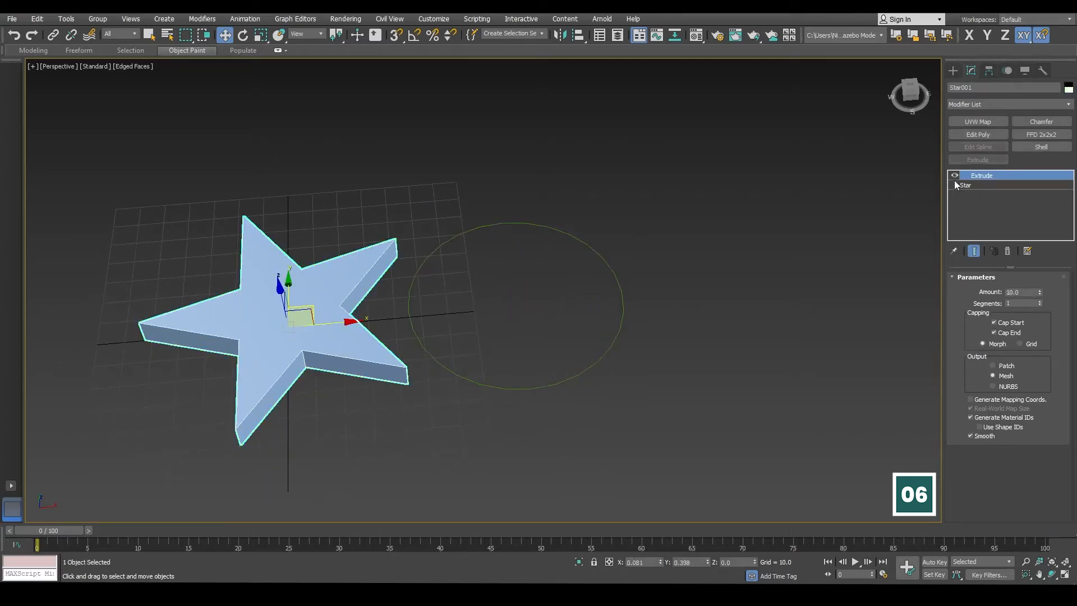
left_click(953, 176)
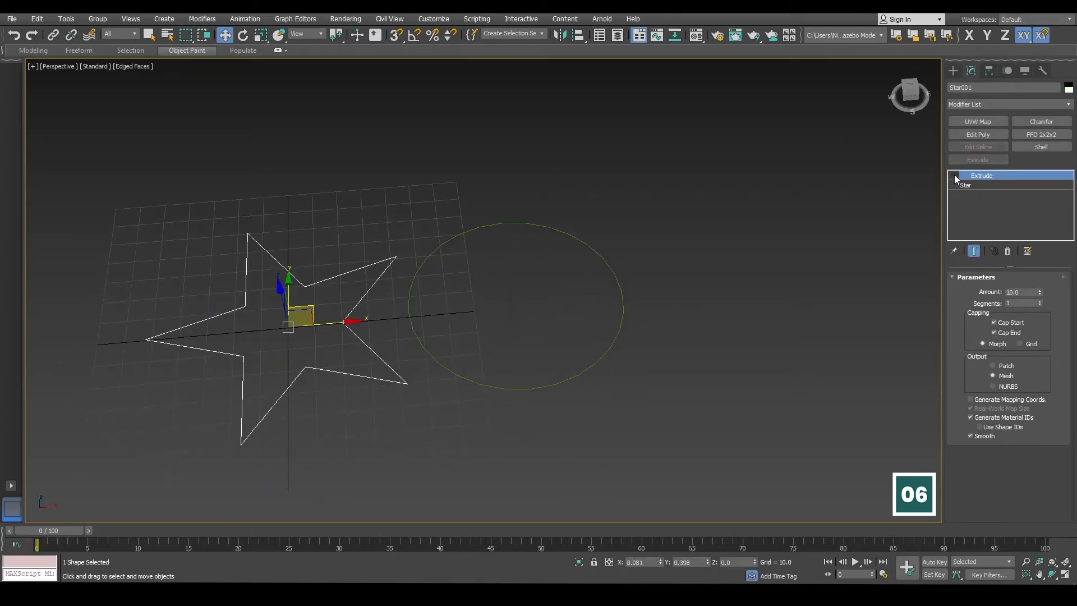
left_click(399, 312)
left_click(373, 351)
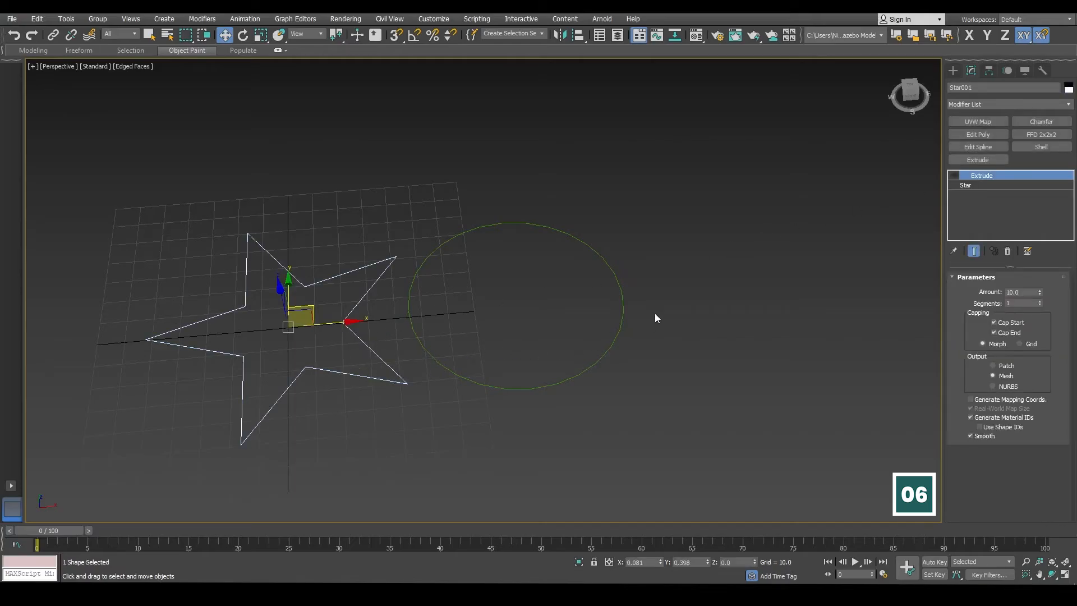
Step: Delete the circle beside the star
left_click(621, 314)
key("Delete")
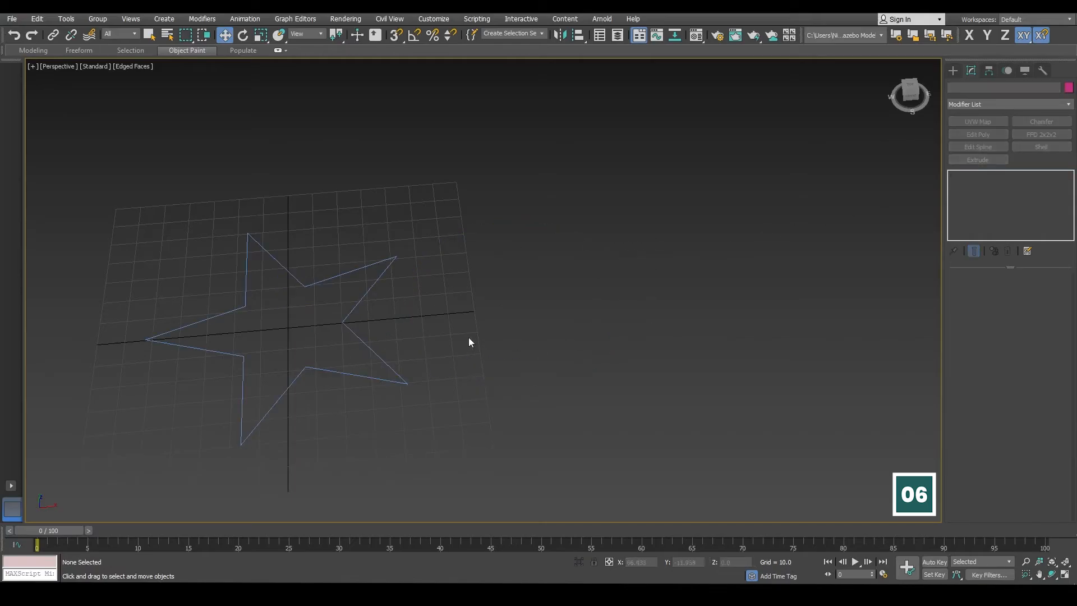
middle_click_drag(469, 338, 526, 312)
Step: Round the star's points with a Fillet Radius 1 of about 12.69 and turn its Extrude modifier back on
left_click(470, 370)
scroll(454, 354, "up", 5)
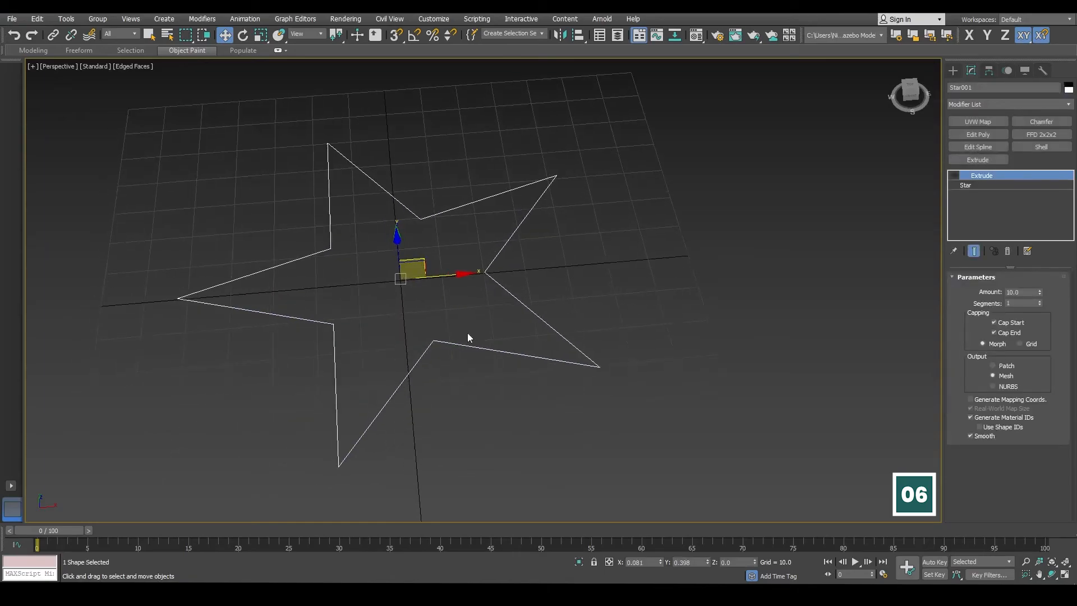
left_click(973, 184)
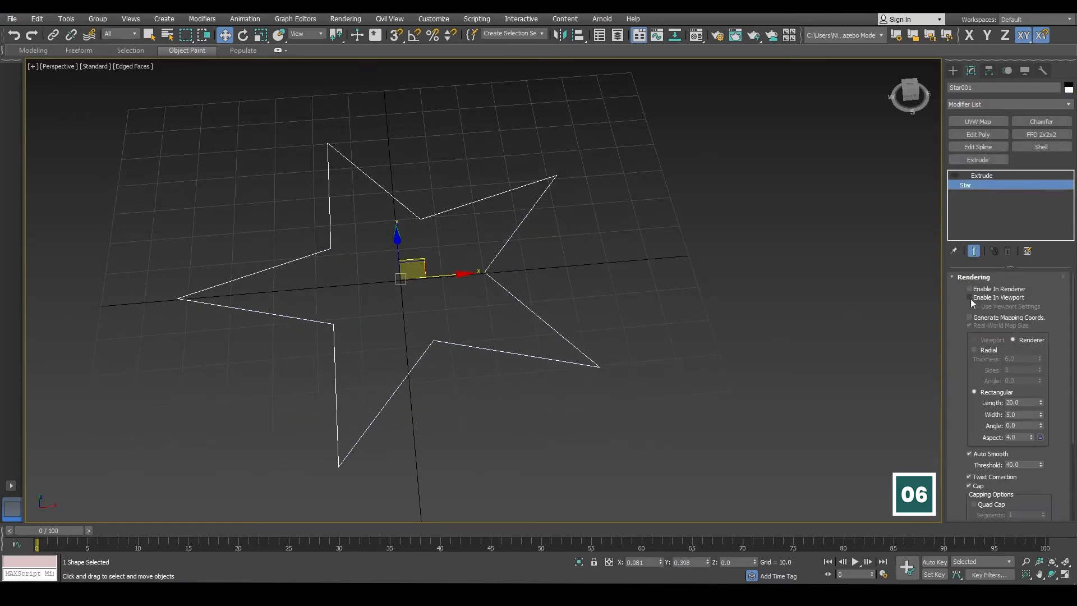
scroll(969, 405, "down", 4)
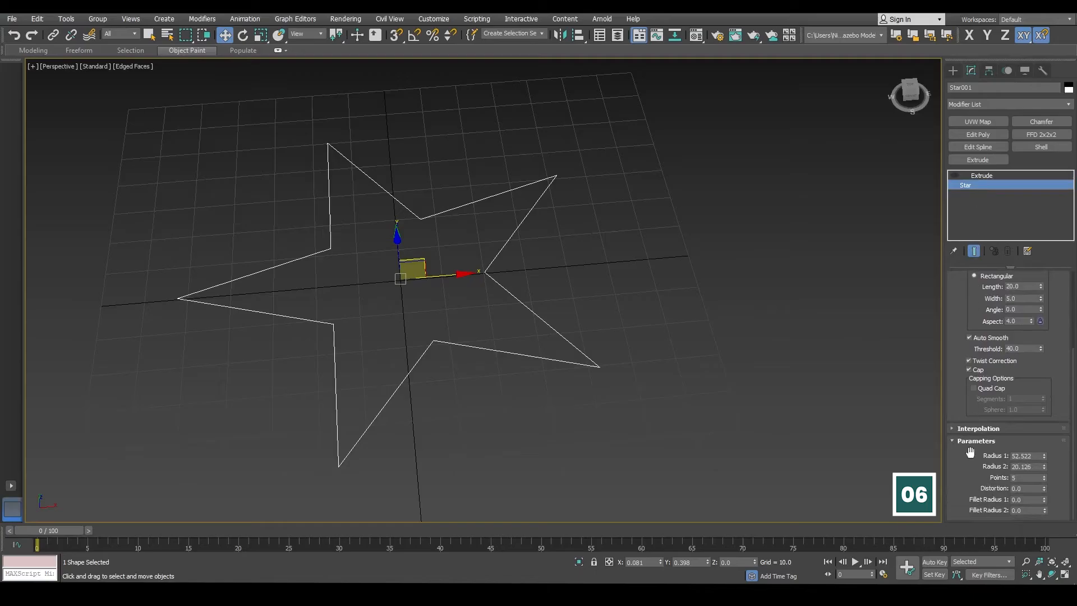
scroll(964, 343, "up", 4)
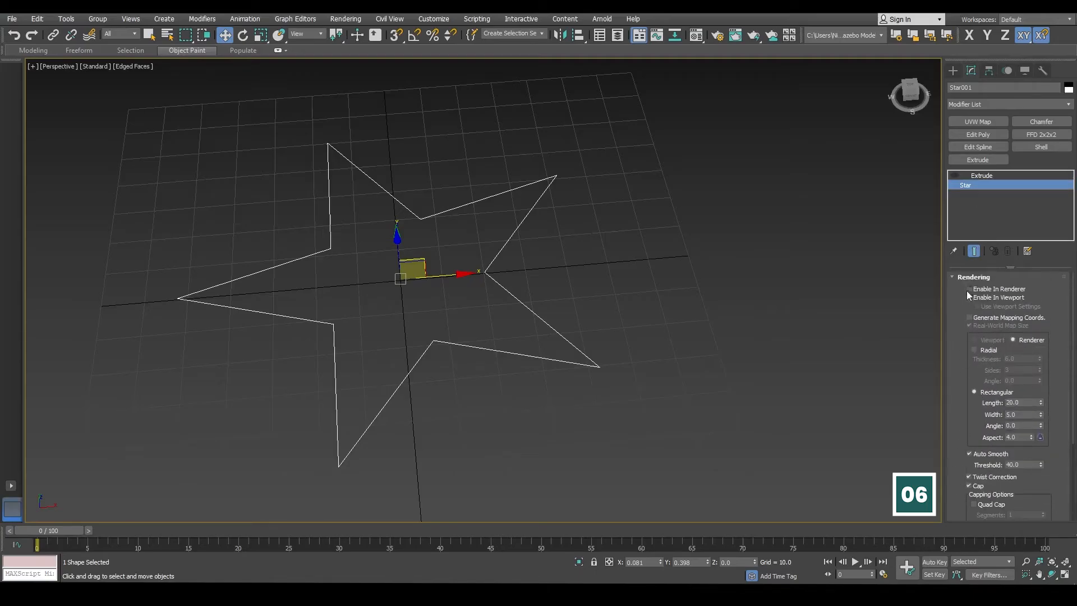
left_click(972, 277)
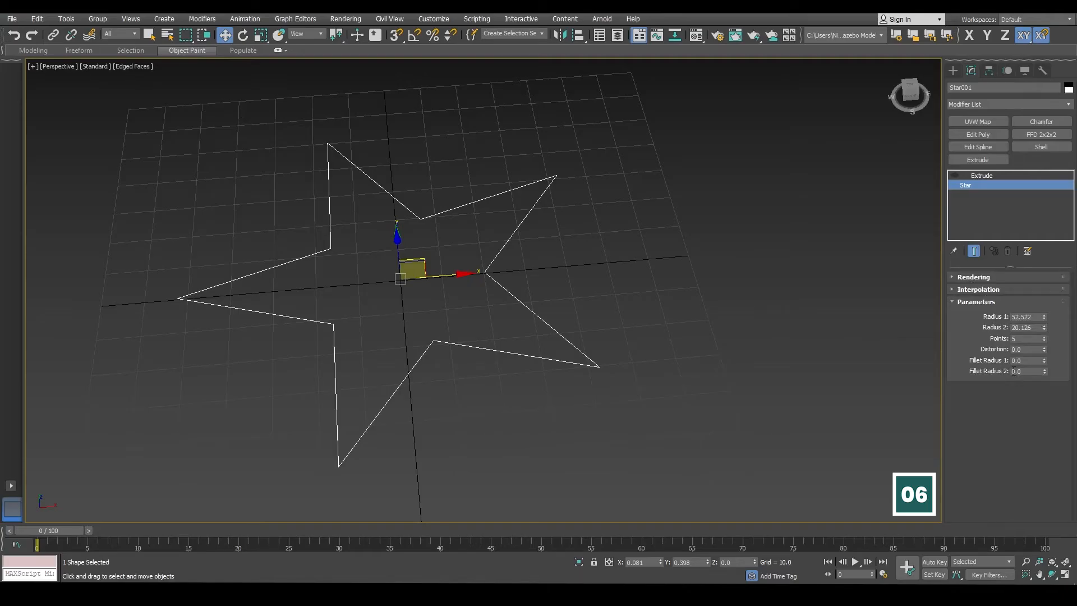
left_click_drag(1044, 361, 1021, 221)
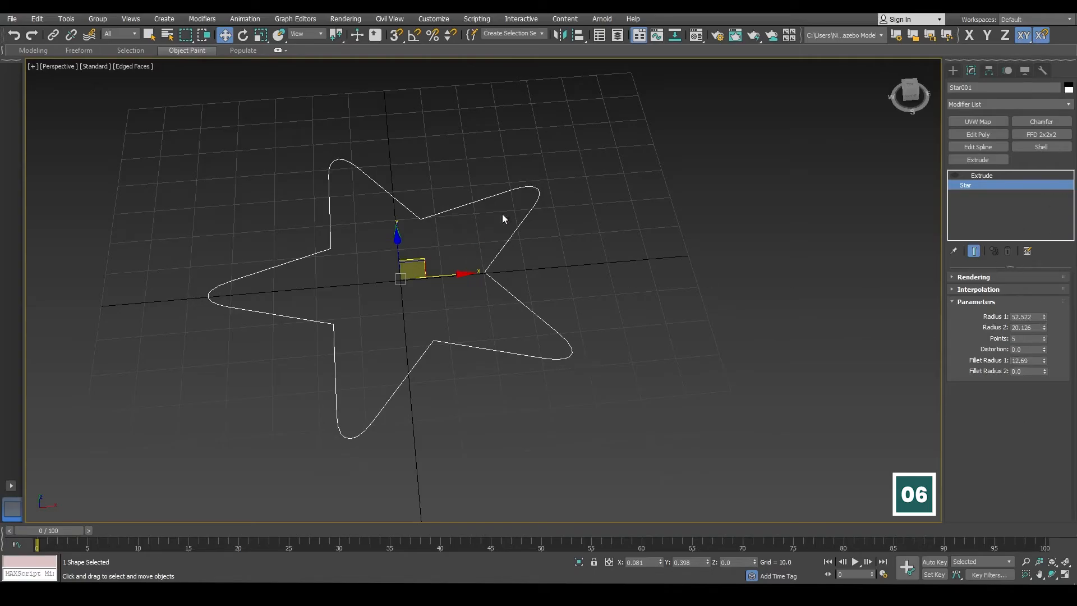
left_click(953, 175)
mouse_move(543, 351)
middle_mouse_down("alt")
mouse_move(500, 320)
mouse_move(530, 356)
middle_mouse_up("alt")
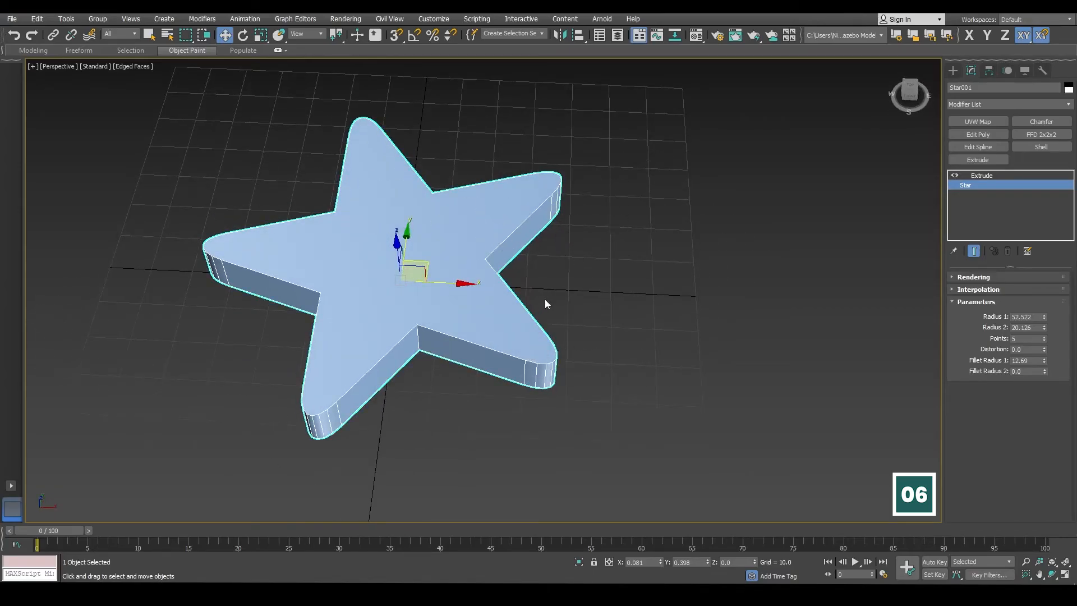
Step: Draw a rectangle spline about 44 long and 47 wide on the grid beside the star
left_click(952, 70)
middle_click_drag(667, 340, 511, 352)
scroll(512, 347, "down", 3)
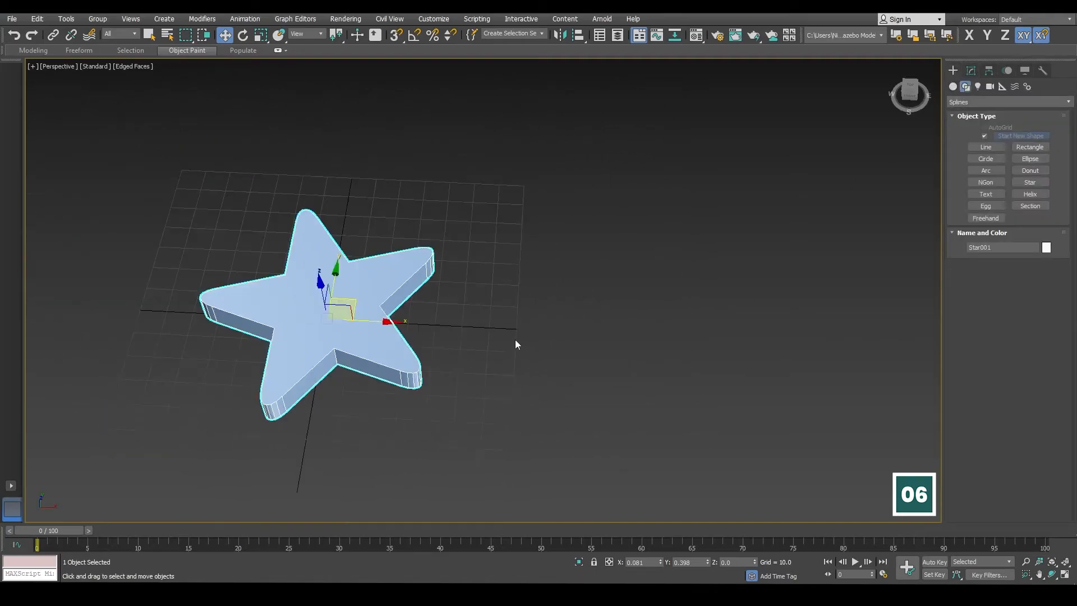
middle_click_drag(435, 336, 510, 316, "alt")
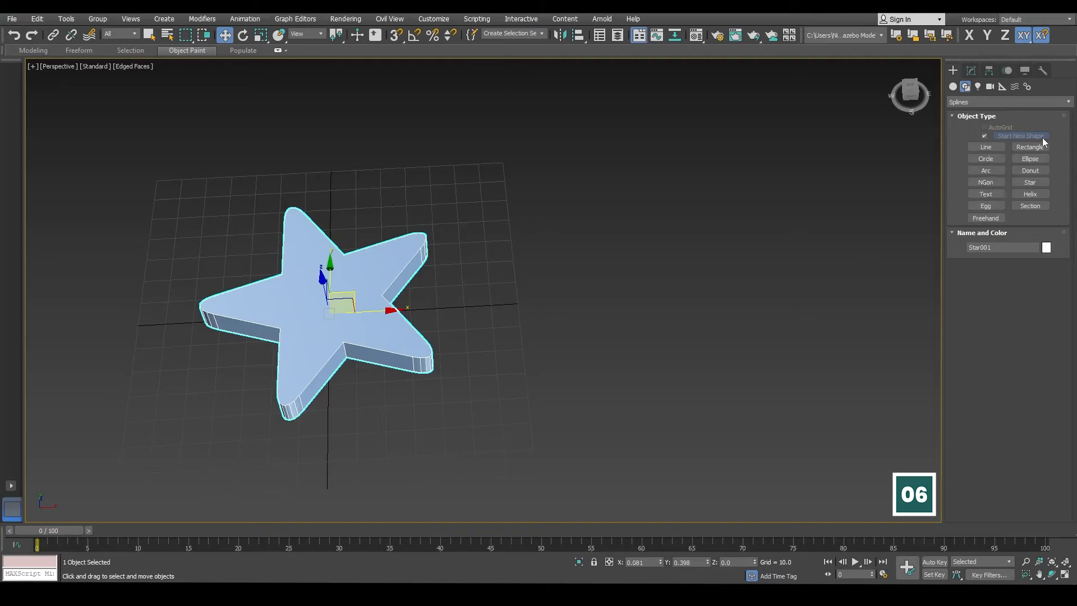
left_click(1030, 147)
left_click_drag(606, 267, 491, 378)
key("w")
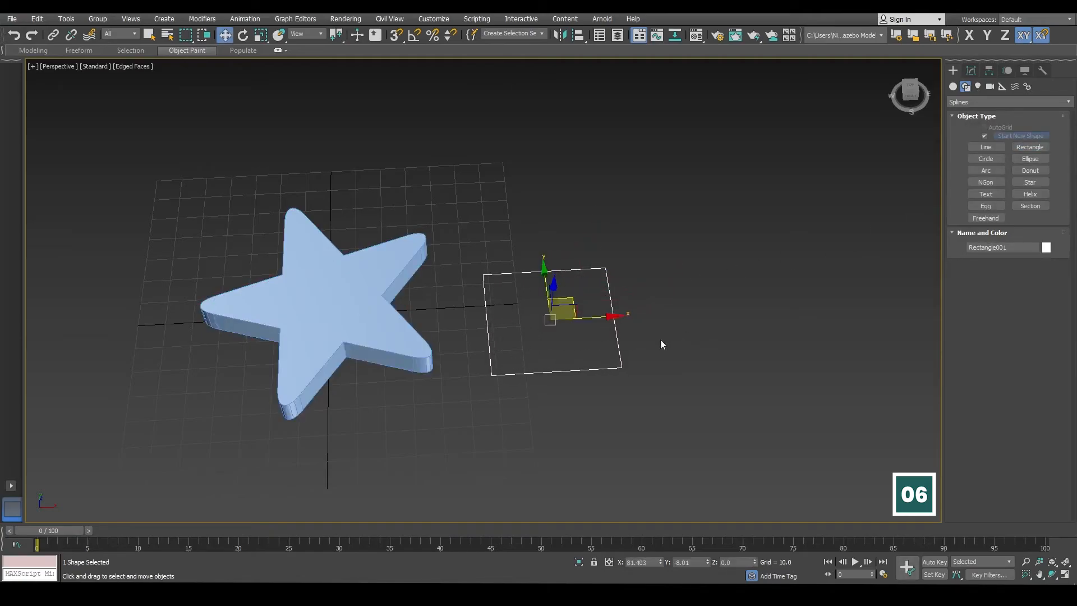
Step: Enlarge the rectangle to a length of about 53.25 and a width of about 56.64
left_click(970, 71)
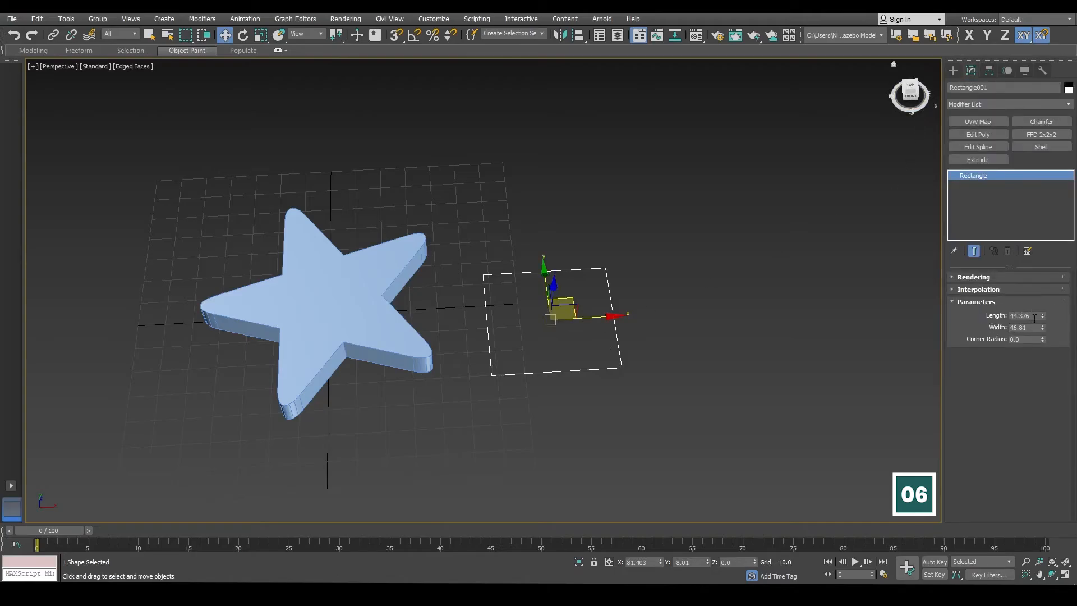
mouse_move(1042, 315)
left_mouse_down()
mouse_move(1043, 298)
mouse_move(1041, 315)
left_mouse_up()
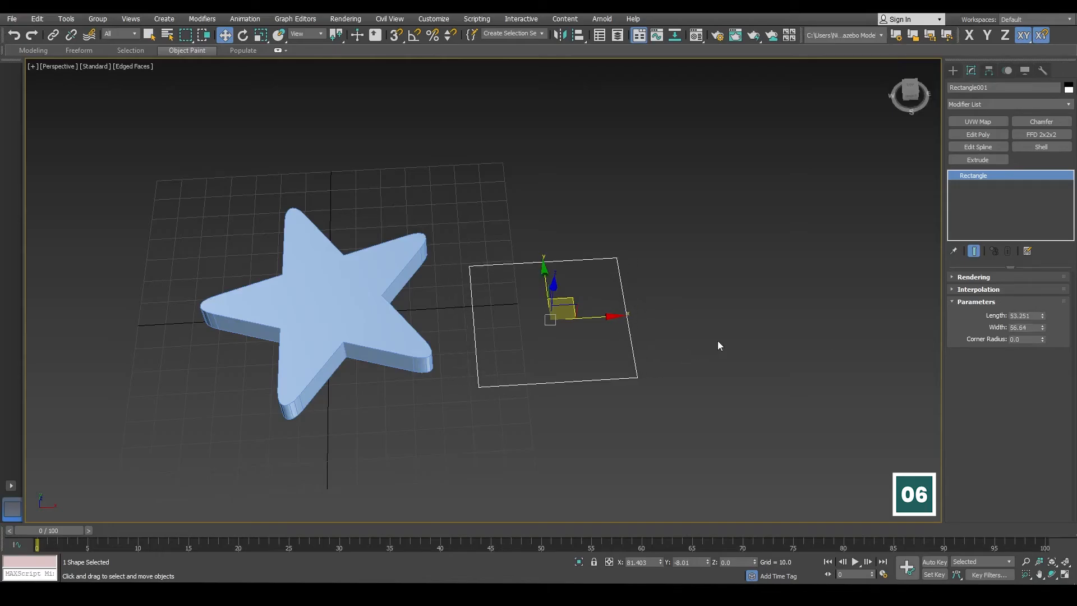
left_click(672, 348)
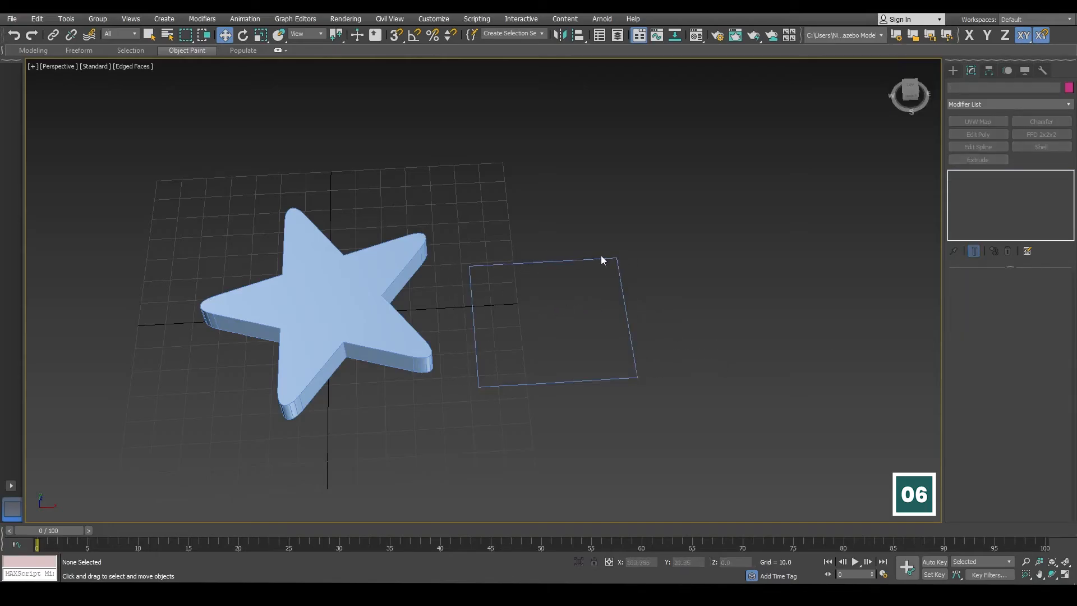
Step: Convert the rectangle to an Editable Spline
left_click_drag(644, 342, 593, 356)
right_click(625, 273)
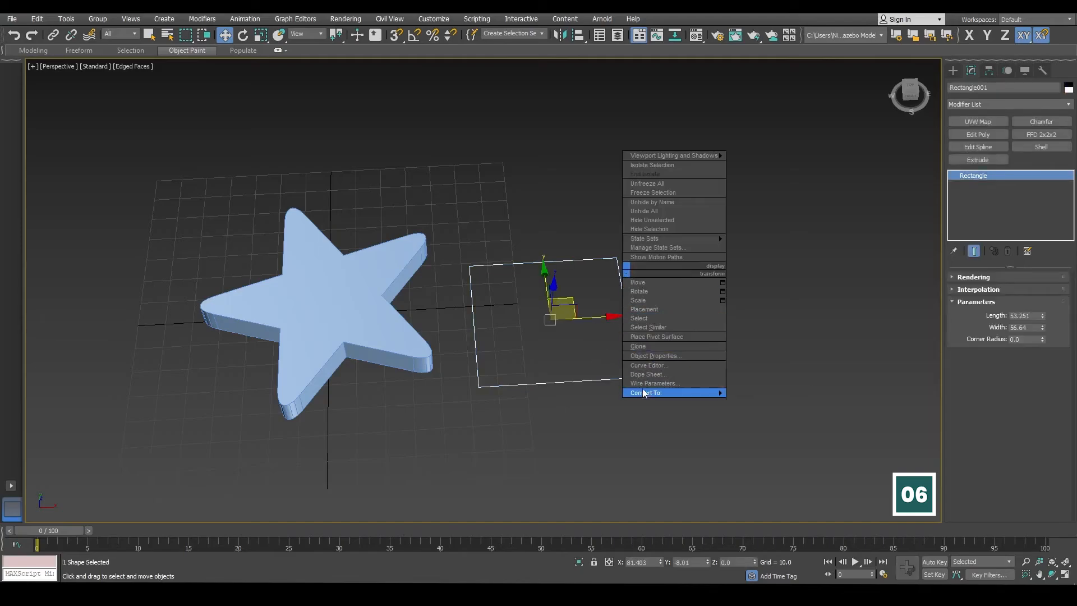
mouse_move(645, 392)
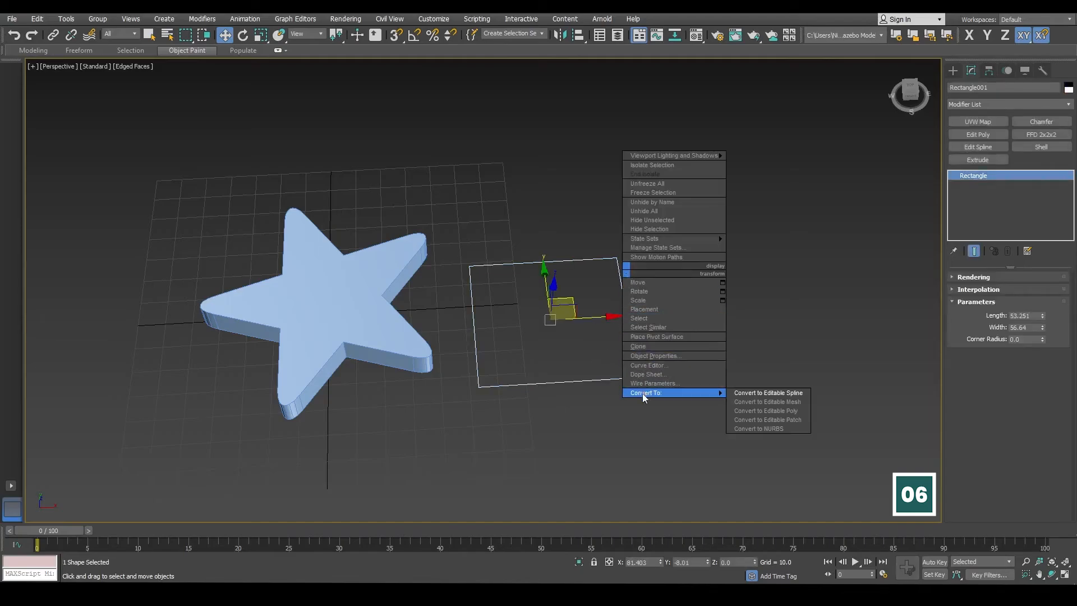
left_click(768, 395)
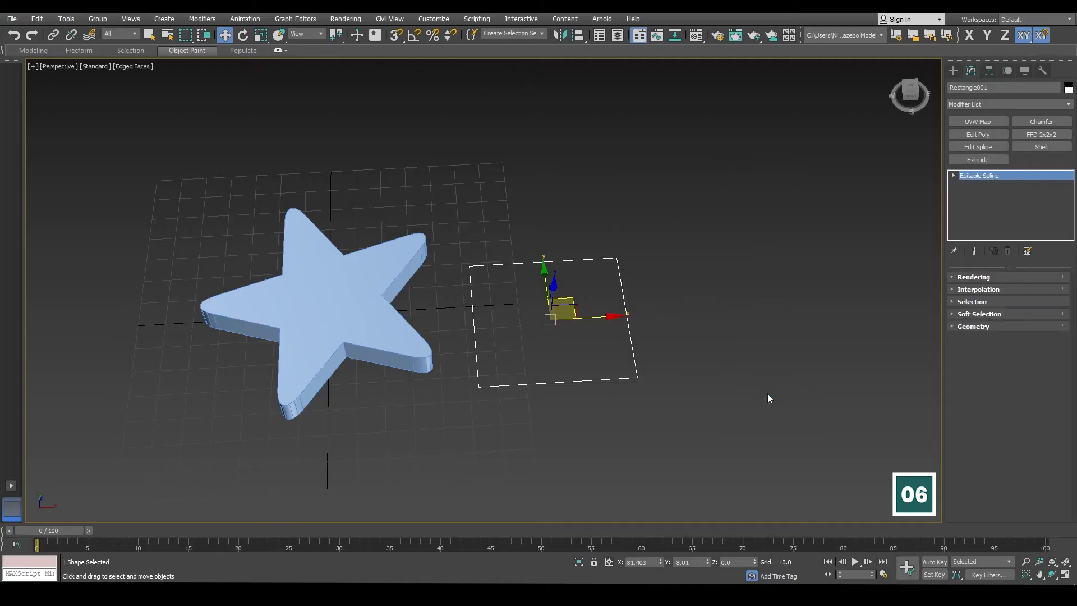
Step: Step through the Vertex, Segment and Spline sub-object levels of the rectangle's Editable Spline, finishing at Vertex level
left_click(667, 339)
left_click_drag(666, 339, 606, 398)
left_click(953, 175)
left_click(977, 187)
left_click(977, 195)
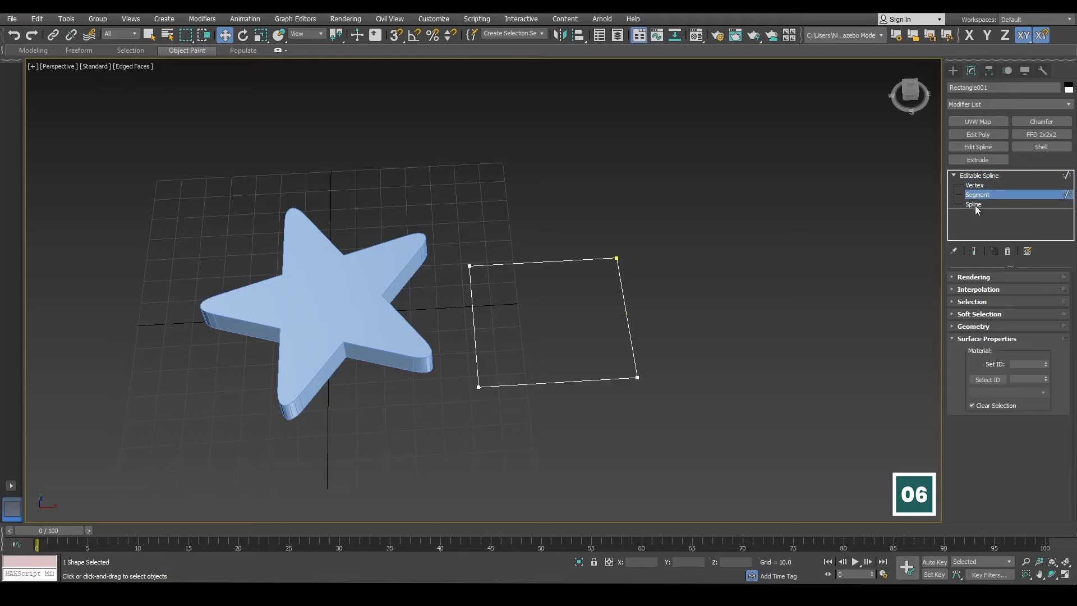
left_click(975, 204)
left_click(975, 185)
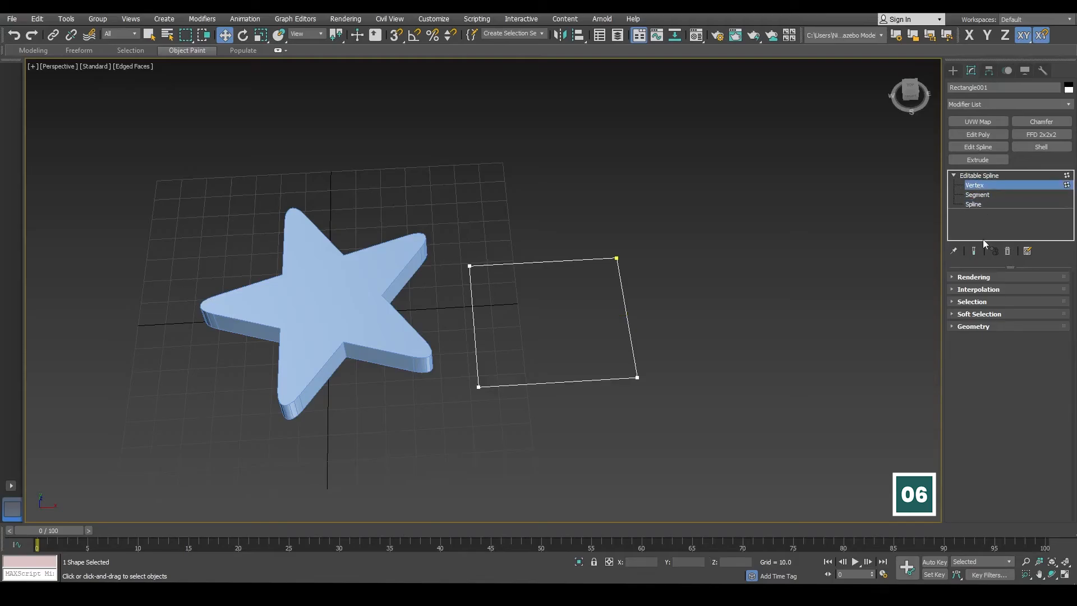
Step: Select the rectangle's corner vertices one at a time, going around the shape
left_click_drag(675, 227, 576, 288)
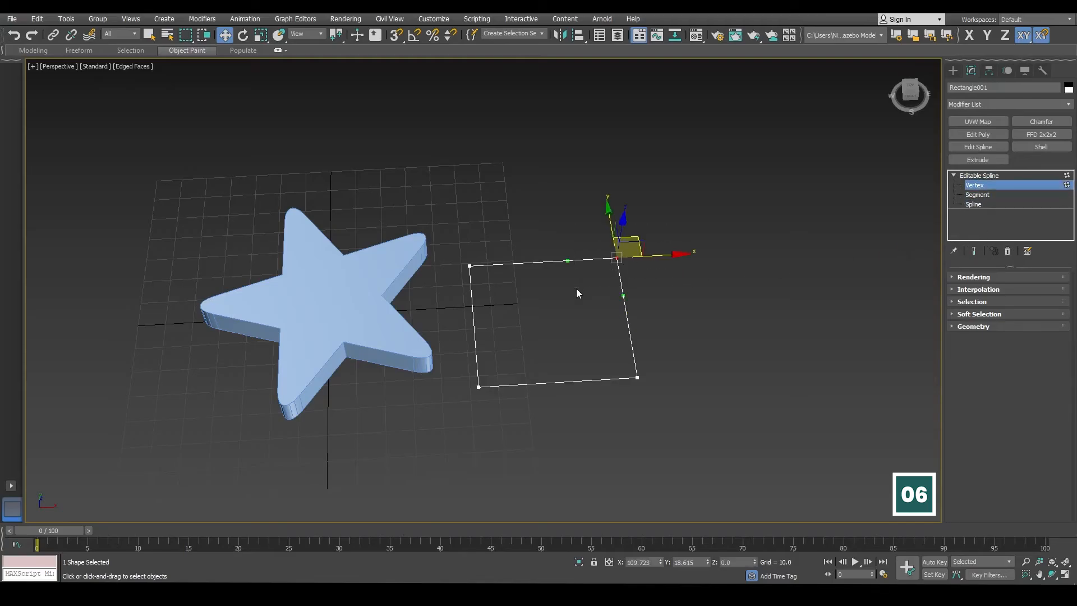
left_click_drag(643, 389, 622, 398)
left_click_drag(508, 361, 470, 399)
left_click_drag(515, 237, 461, 293)
Step: Move the rectangle's upper-right vertex outward to about X 131, Y 46 and its lower-left vertex inward to about X 70, Y -20
left_click_drag(690, 222, 677, 173)
middle_click_drag(667, 295, 640, 335, "alt")
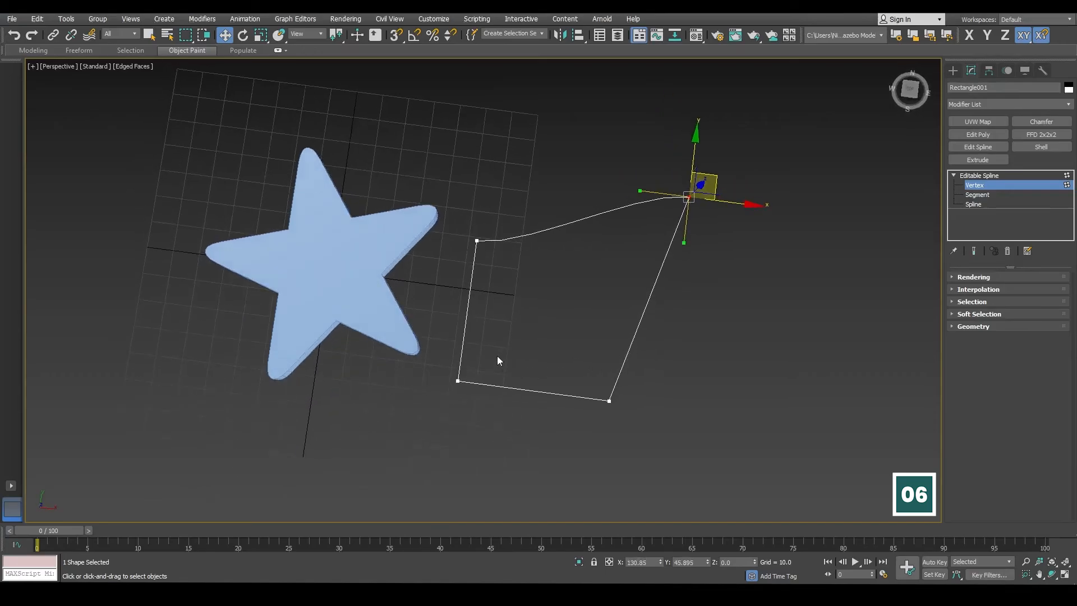
left_click(459, 381)
left_click_drag(481, 360, 532, 326)
middle_click_drag(583, 342, 522, 262, "alt")
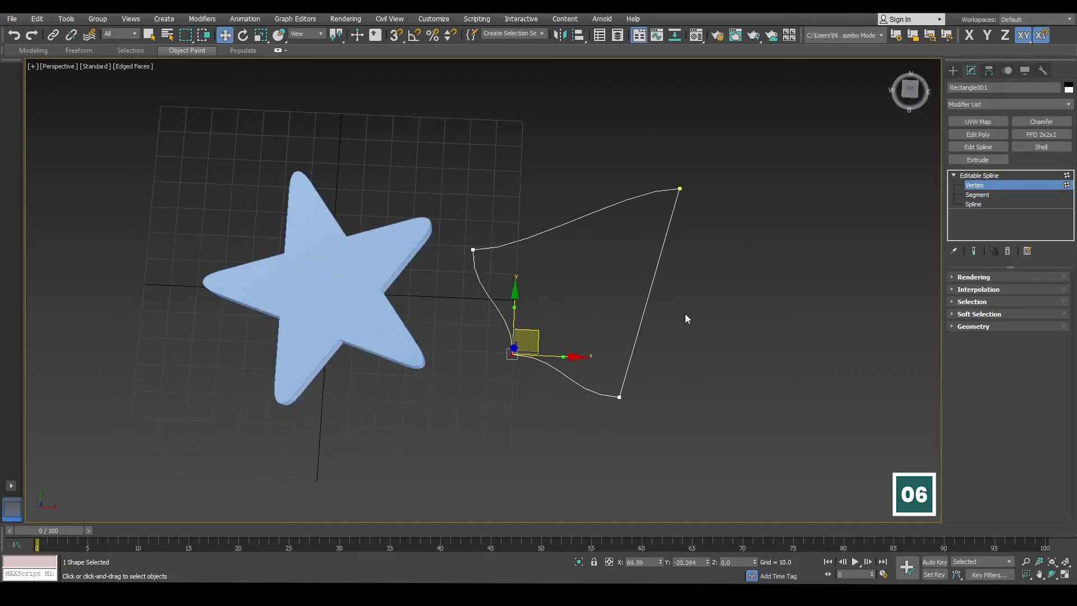
middle_click_drag(685, 314, 698, 316, "alt")
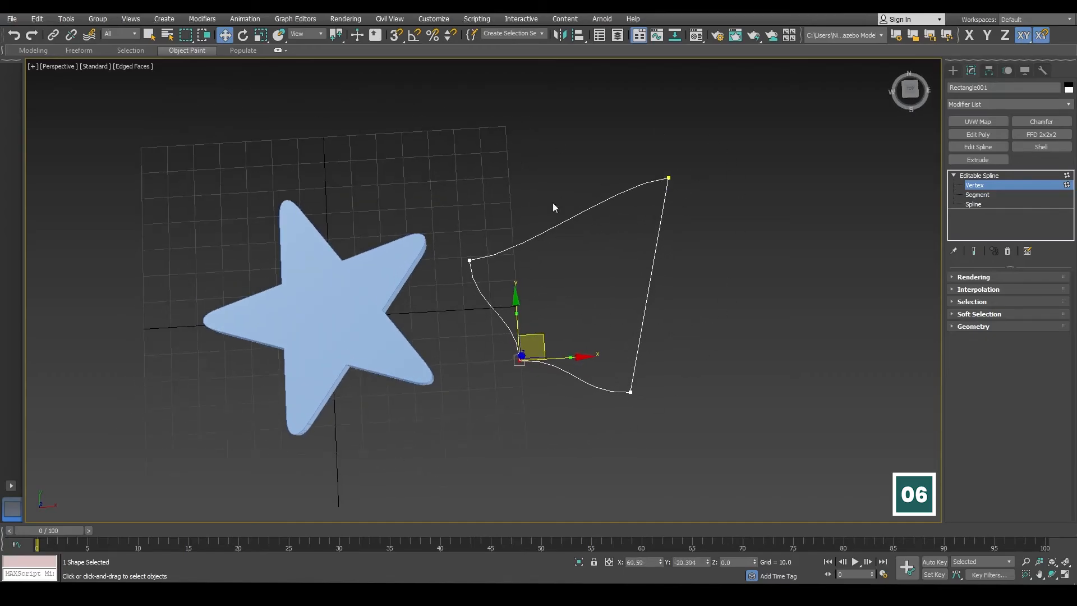
left_click(996, 175)
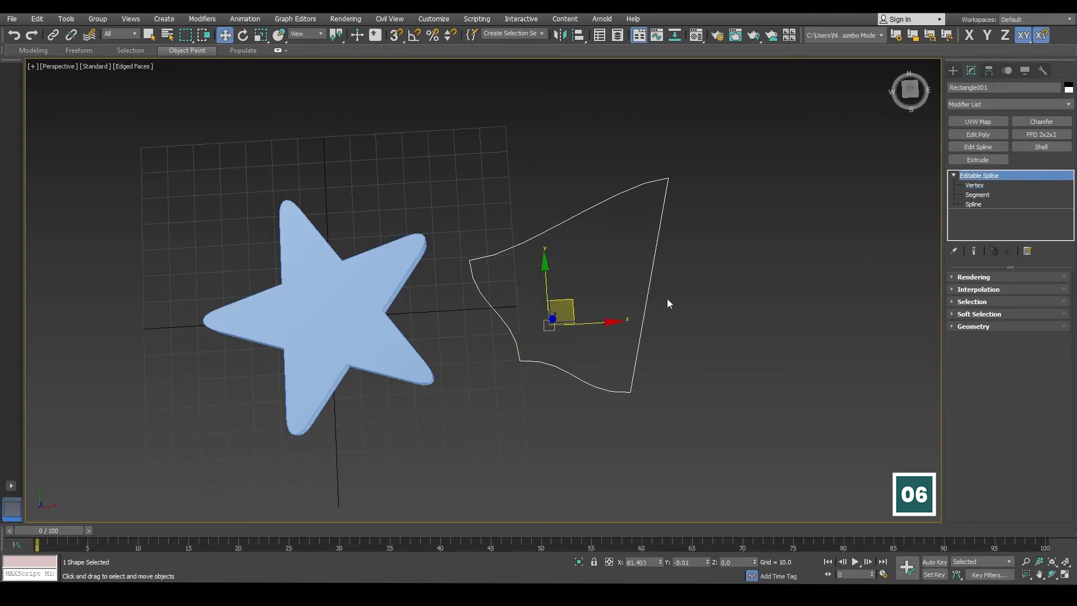
Step: At Vertex level of the Editable Spline, convert the rectangle's lower-right vertex to Smooth
left_click(975, 185)
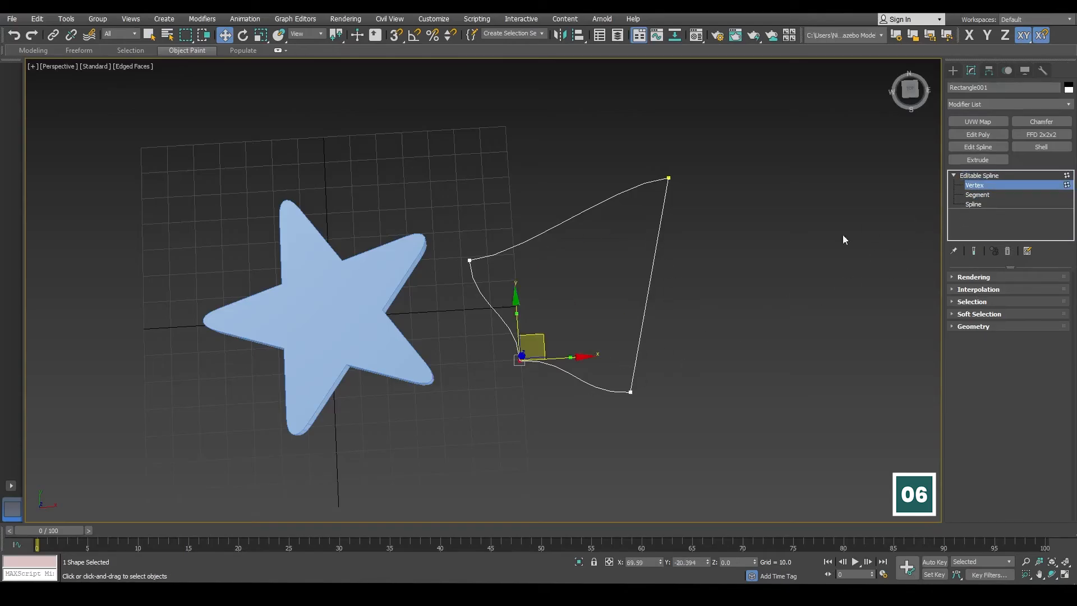
left_click(630, 392)
middle_click_drag(685, 373, 684, 361, "alt")
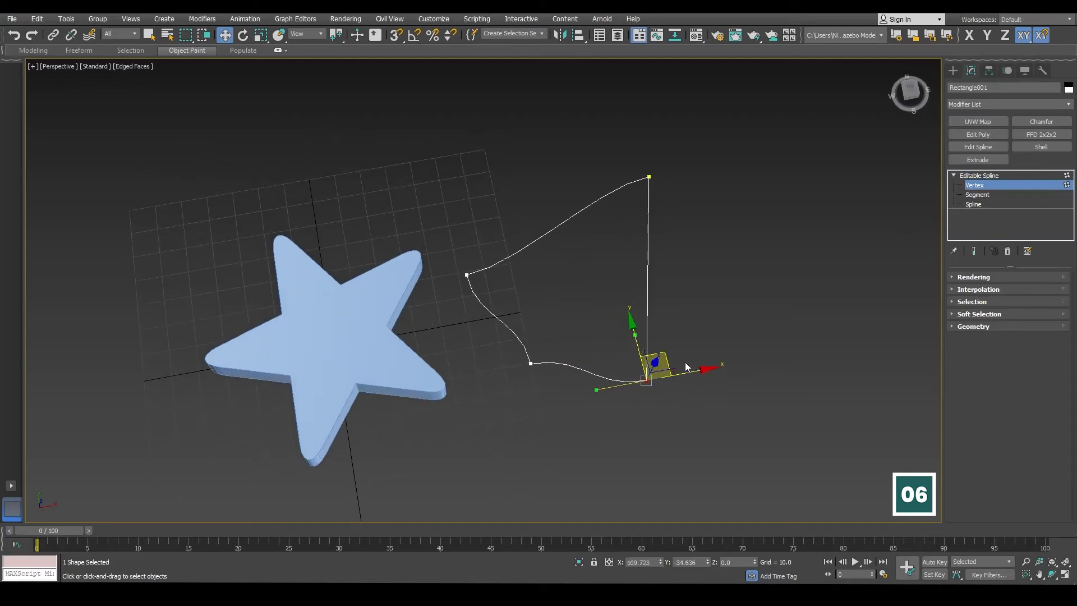
left_click(467, 275)
left_click(646, 381)
right_click(720, 330)
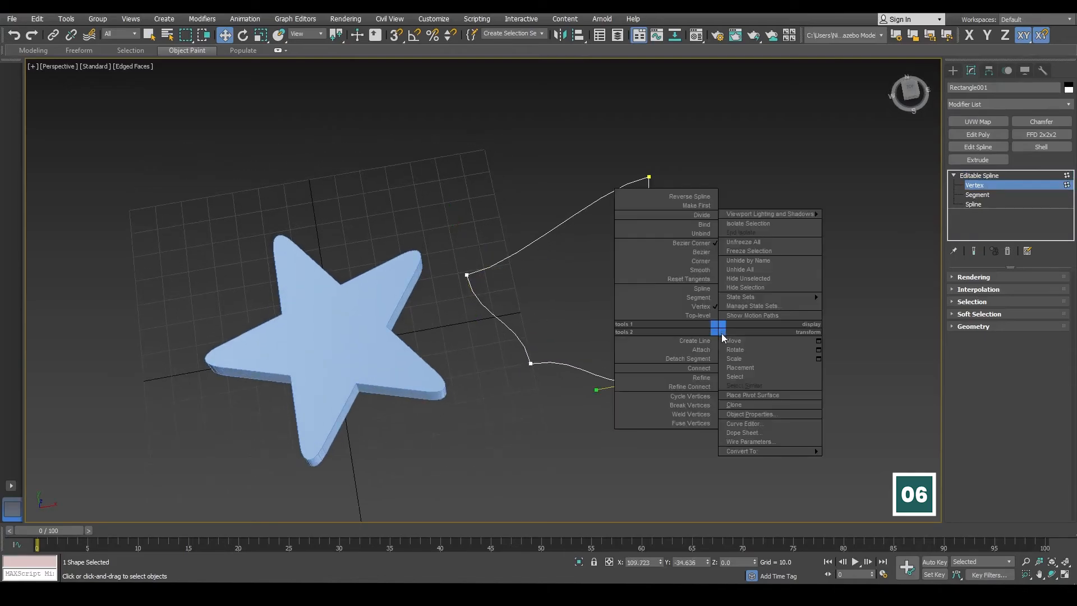
left_click(705, 270)
middle_click_drag(701, 289, 680, 369, "alt")
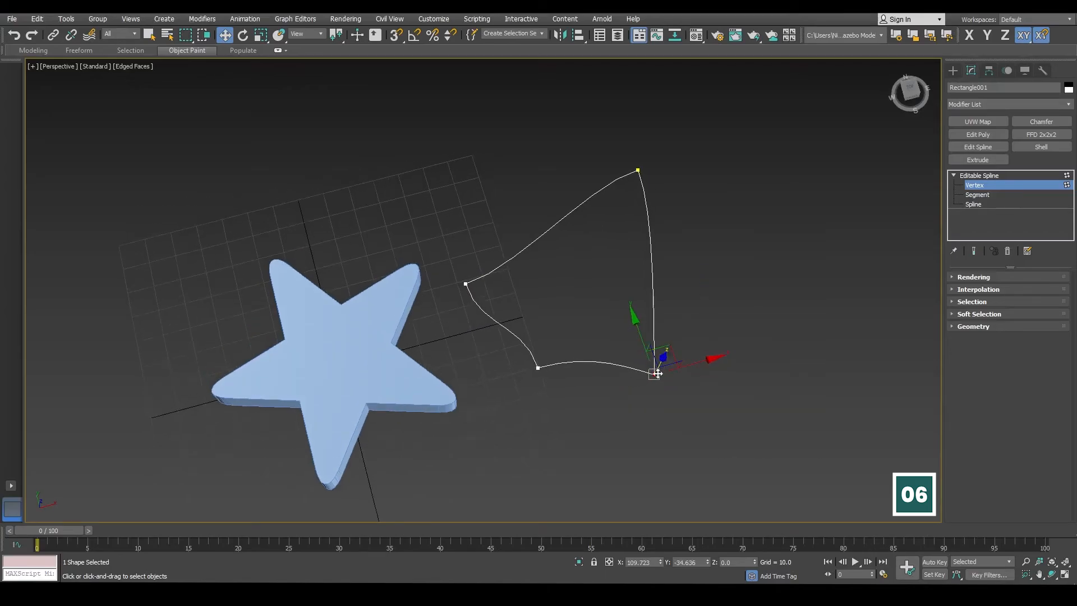
Step: Convert the rectangle's upper-right vertex to Smooth
left_click(638, 170)
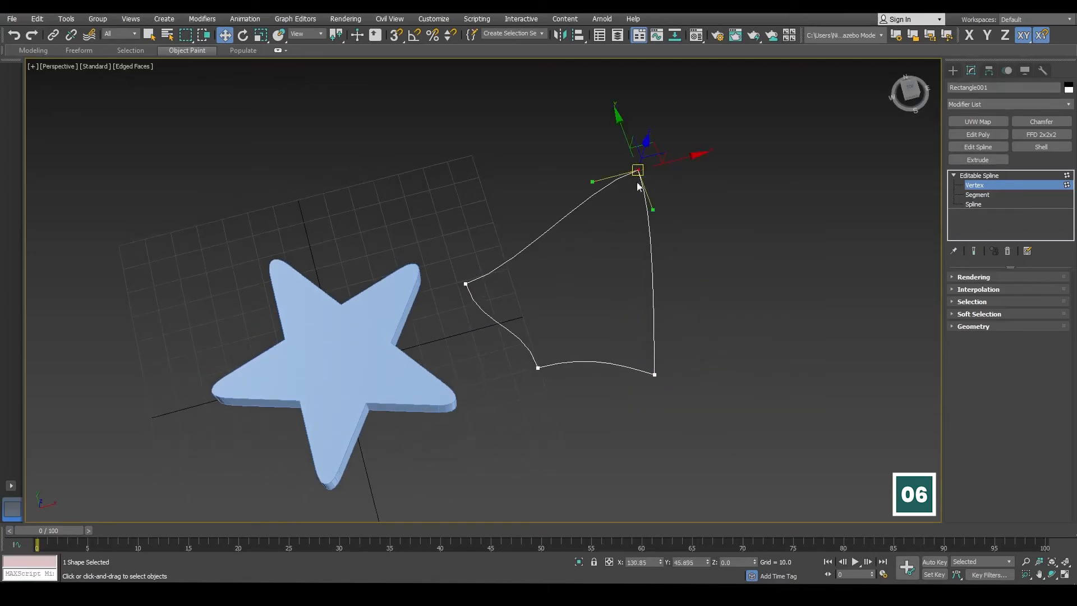
left_click(465, 283)
left_click(538, 367)
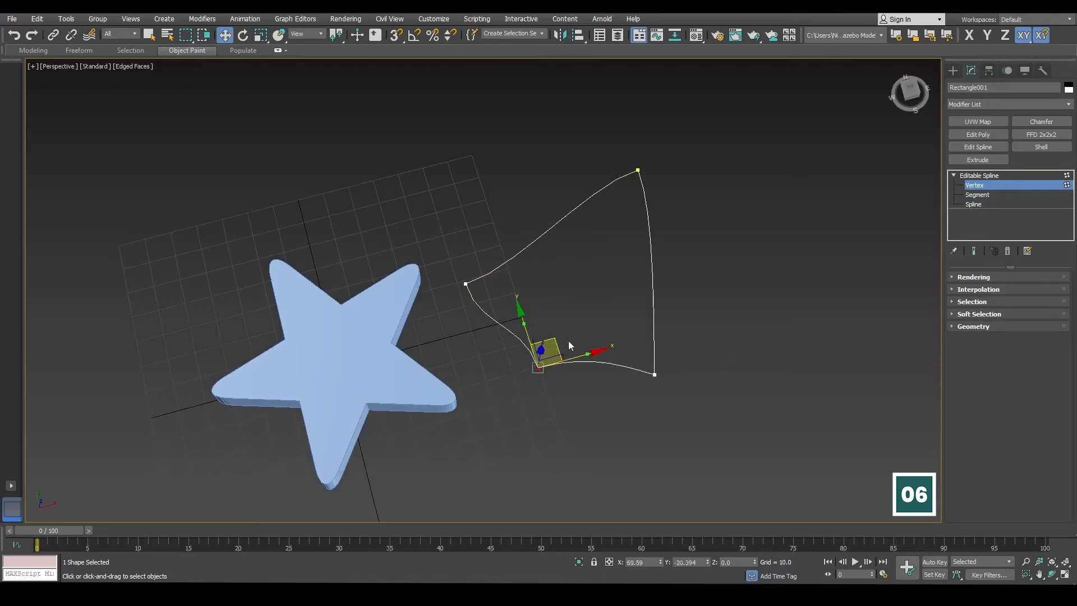
left_click_drag(662, 191, 662, 190)
right_click(699, 200)
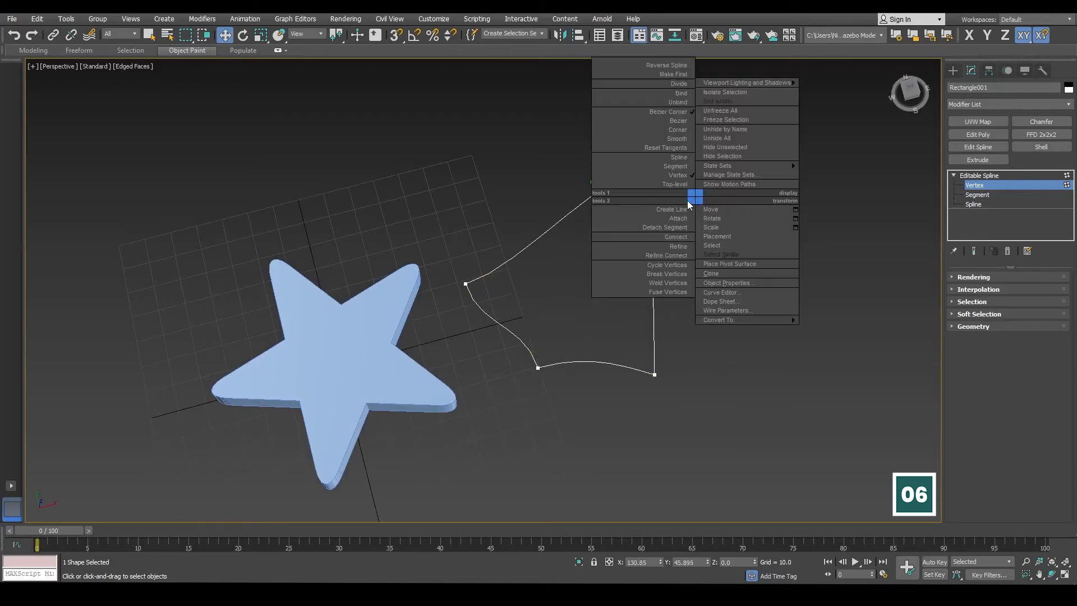
left_click(679, 138)
mouse_move(707, 263)
middle_mouse_down("alt")
mouse_move(667, 250)
mouse_move(689, 255)
middle_mouse_up("alt")
middle_click_drag(572, 320, 591, 334, "alt")
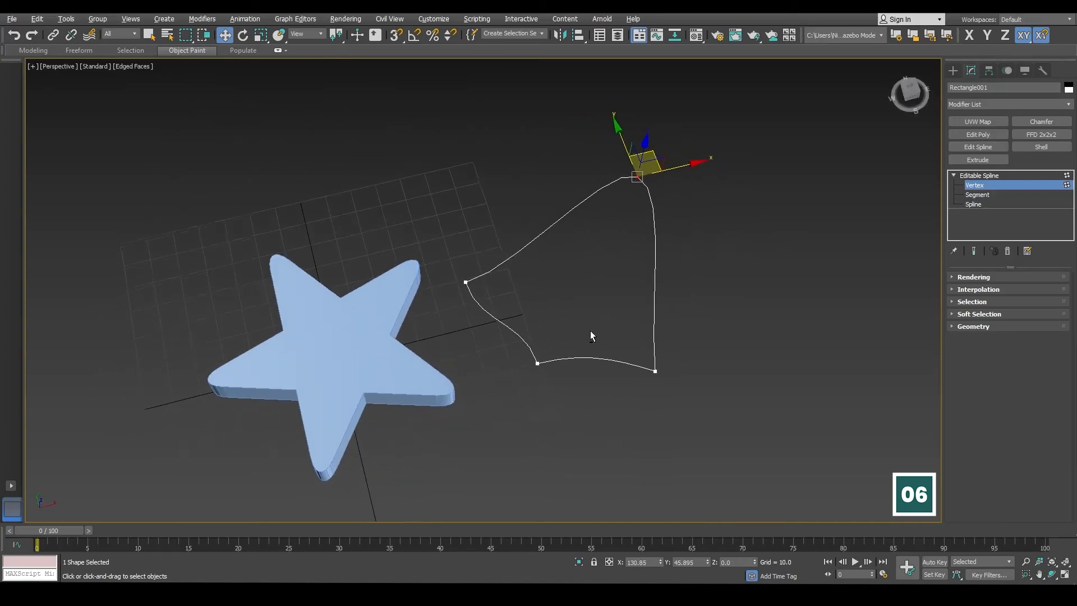
Step: Select the rectangle's corner vertices individually to compare the smoothed corners with the others, and return to the Editable Spline's top level
left_click(654, 371)
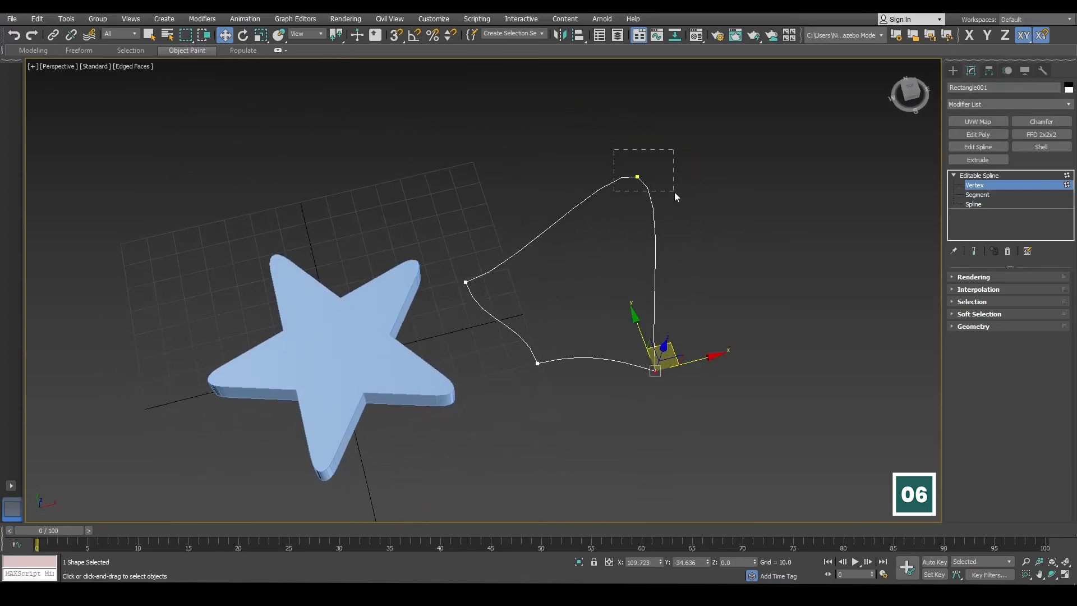
left_click_drag(674, 192, 674, 192)
left_click_drag(447, 312, 448, 309)
left_click_drag(497, 408, 561, 334)
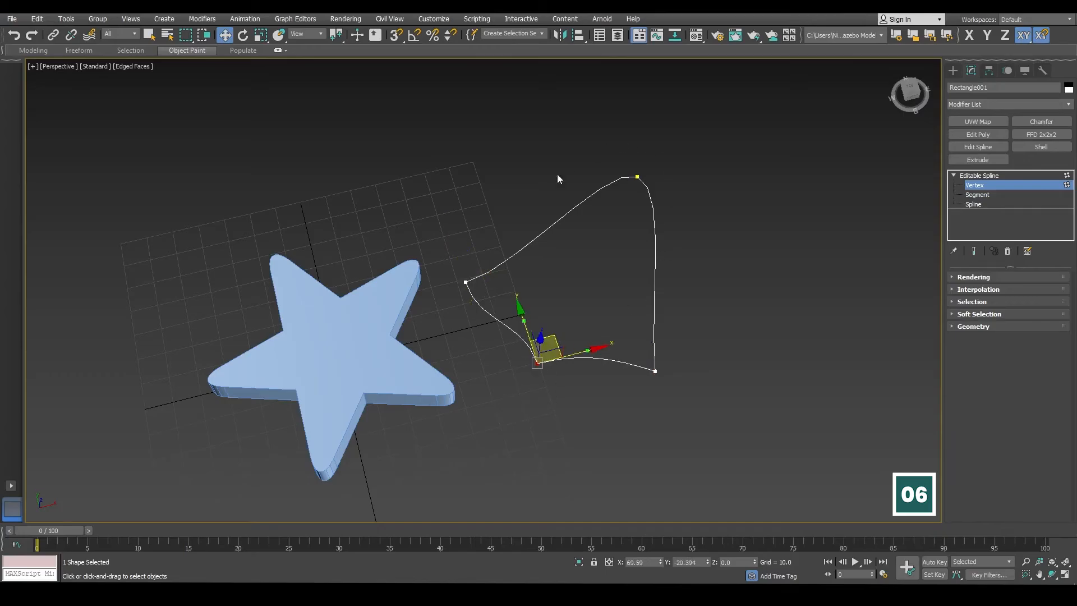
left_click(639, 177)
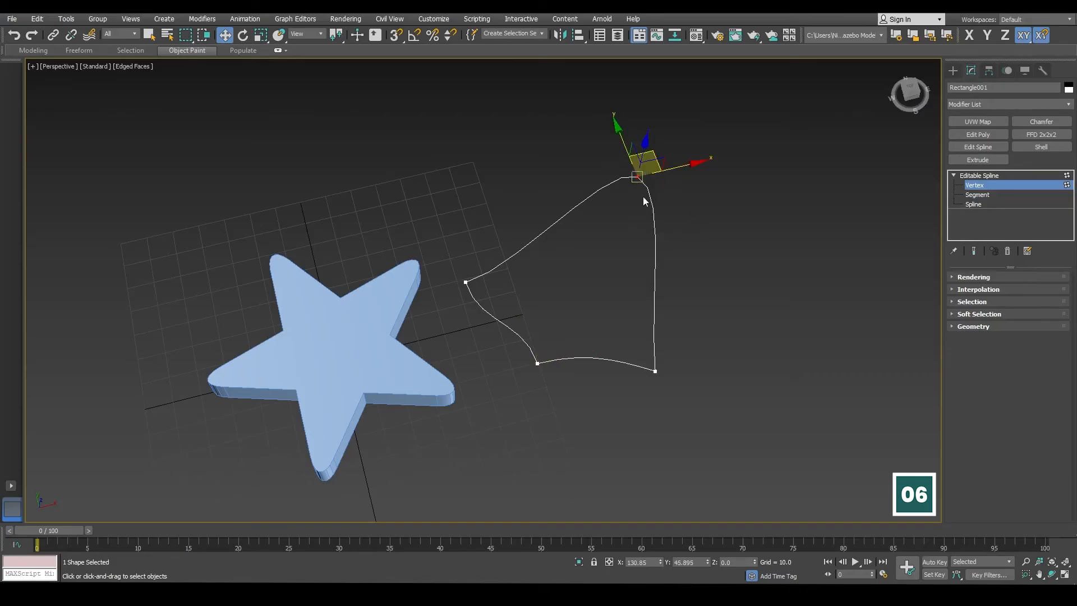
left_click(977, 176)
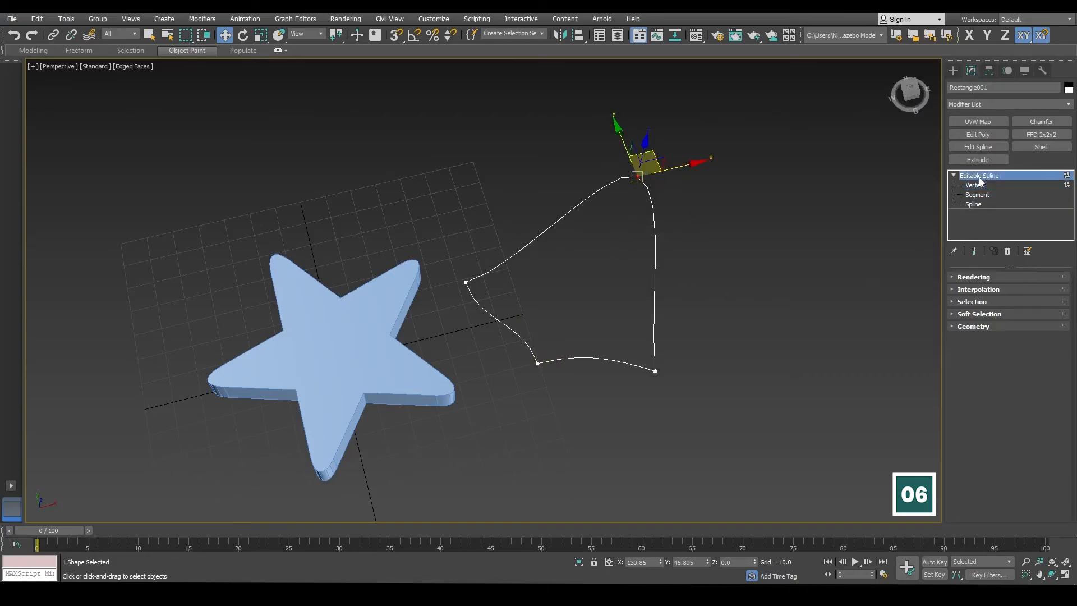
Step: Reselect the rectangle spline and turn Enable In Viewport on and back off in its Rendering settings
left_click(829, 283)
left_click_drag(697, 200, 626, 241)
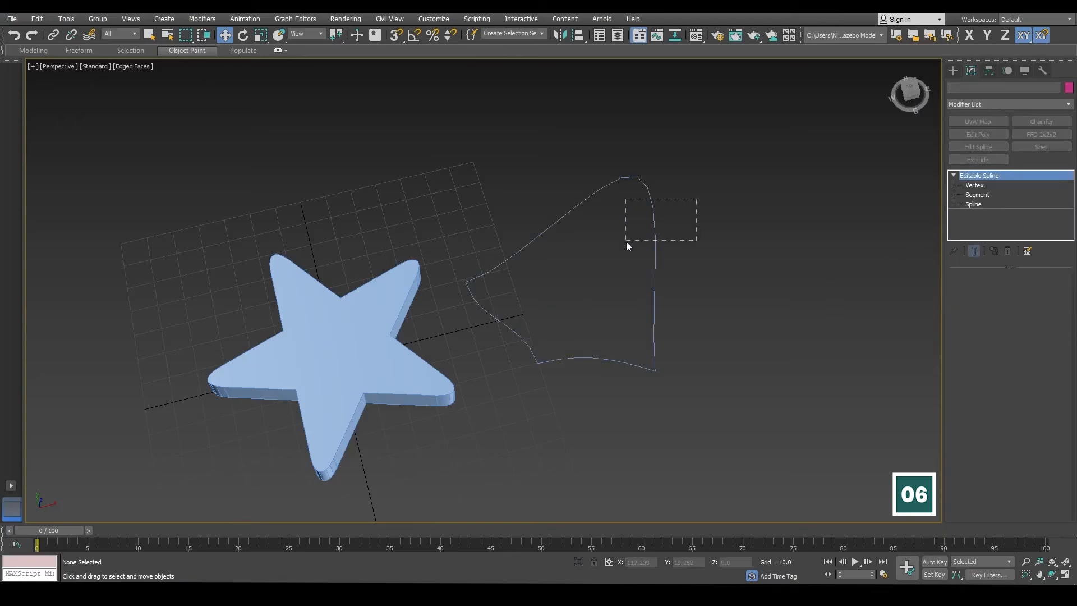
left_click(965, 278)
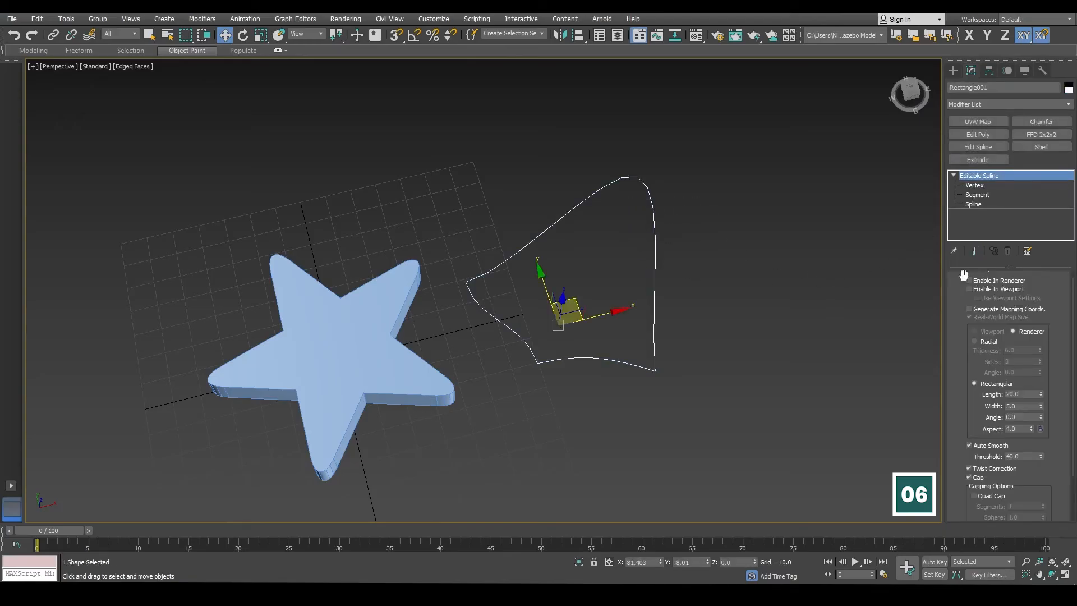
left_click(969, 289)
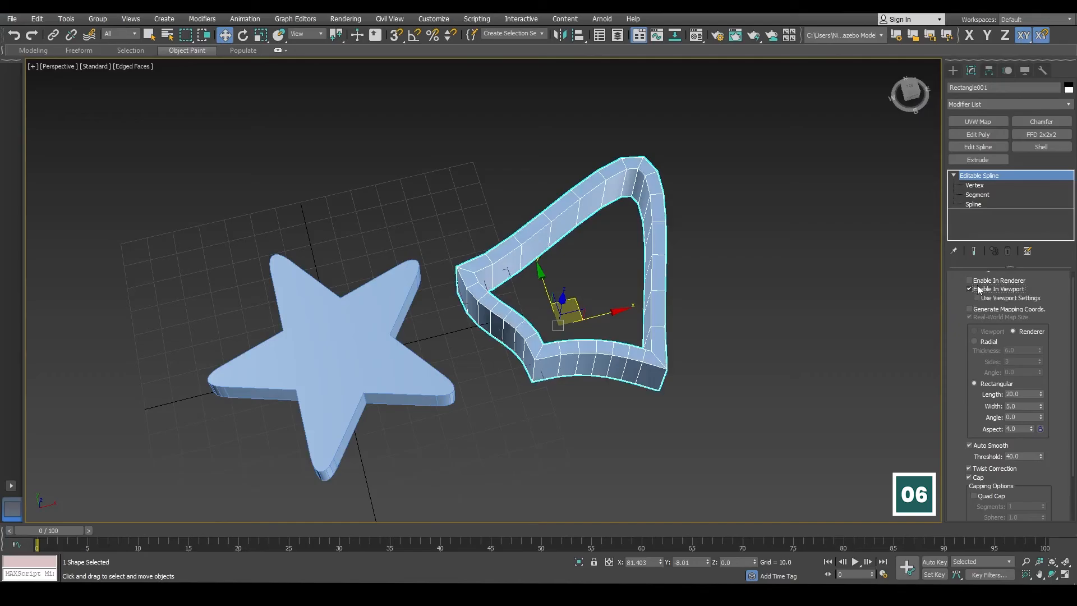
left_click(977, 287)
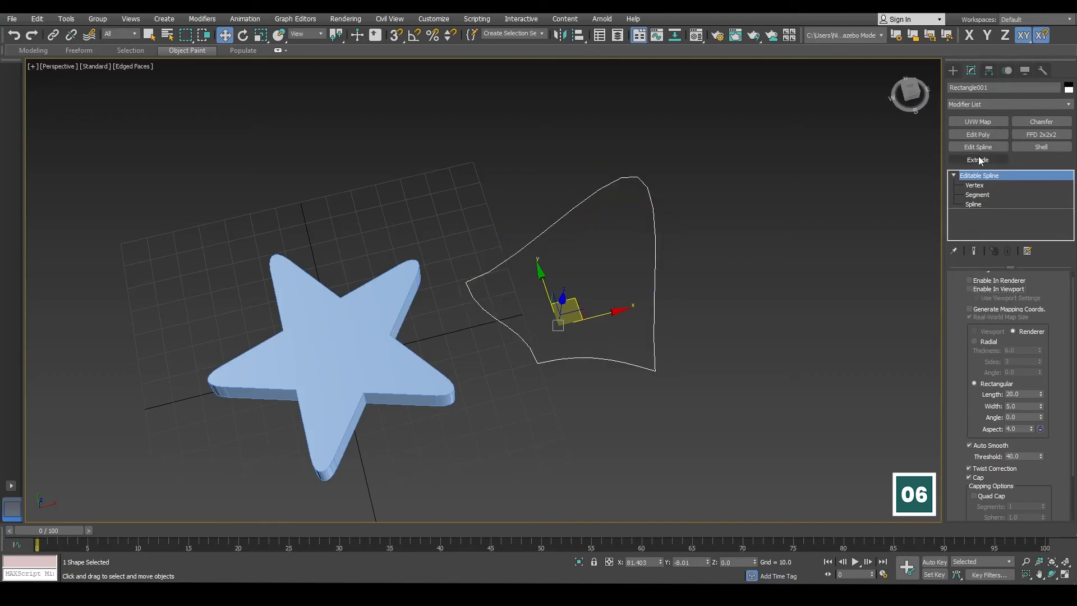
Step: Apply an Extrude modifier with an amount of 10 to the reshaped rectangle spline
left_click(1001, 105)
type("ex")
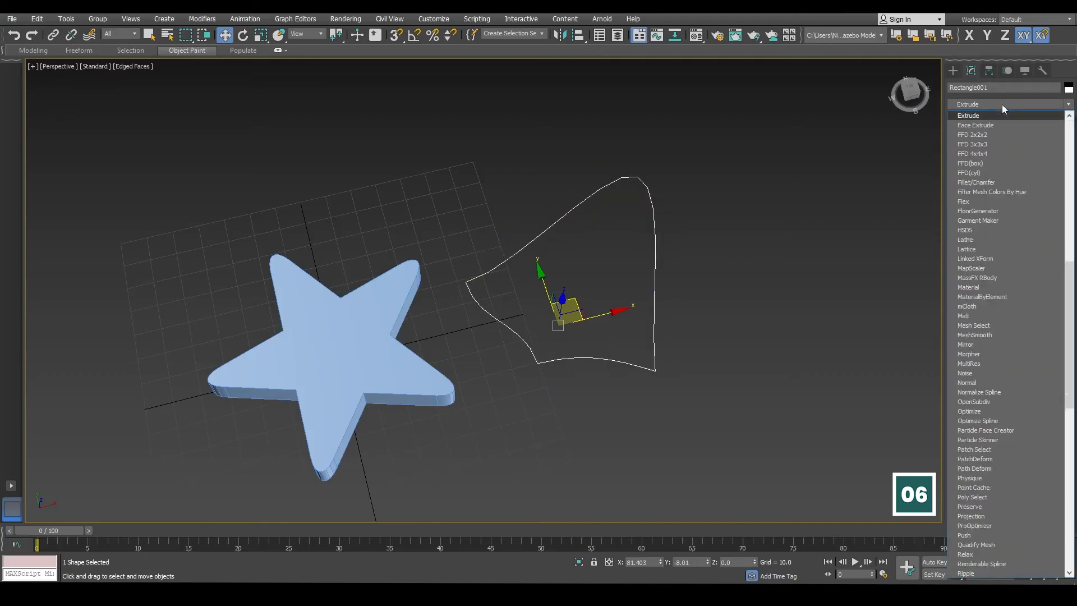
left_click(991, 117)
middle_click_drag(782, 322, 748, 322, "alt")
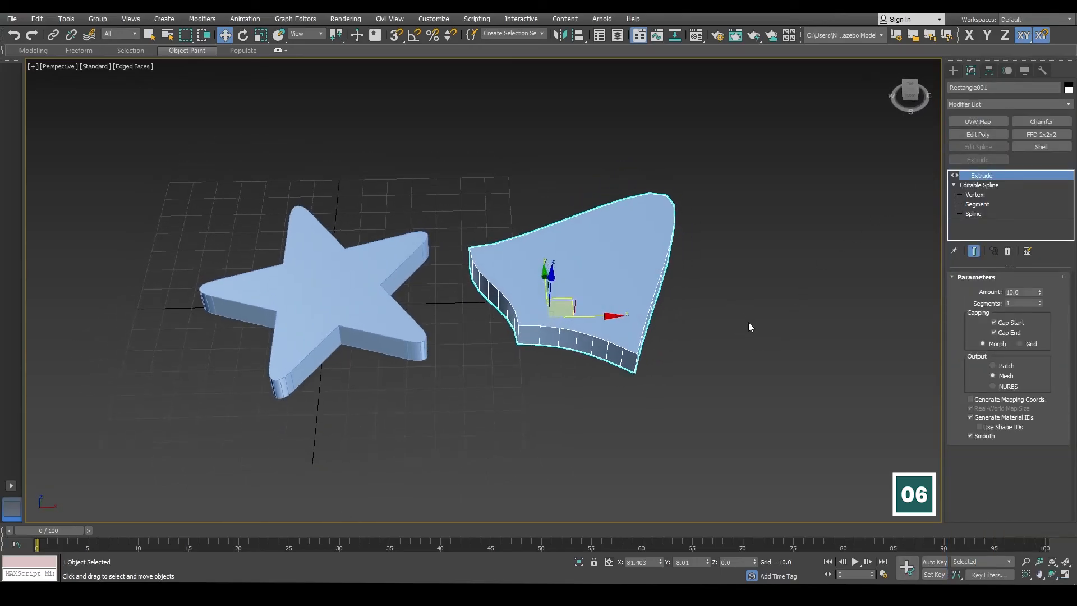
left_click(743, 320)
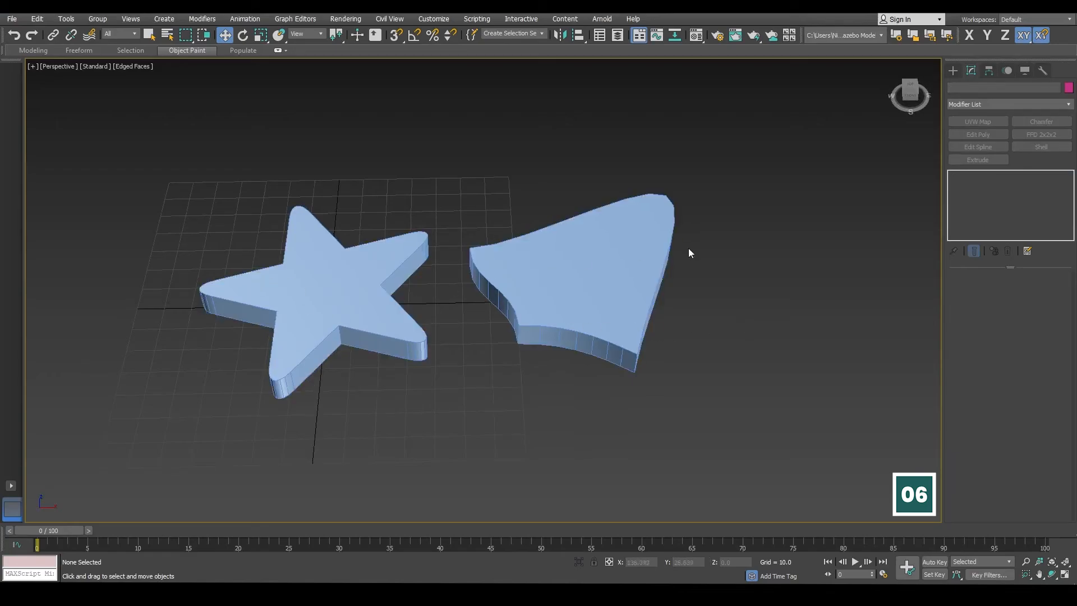
middle_click_drag(688, 282, 706, 311)
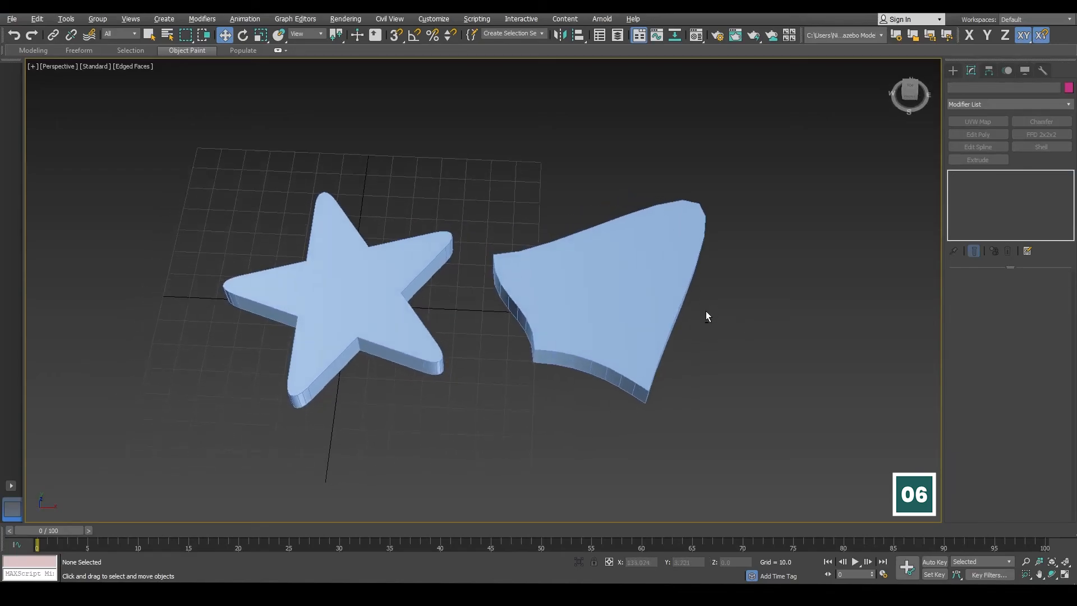
left_click(638, 298)
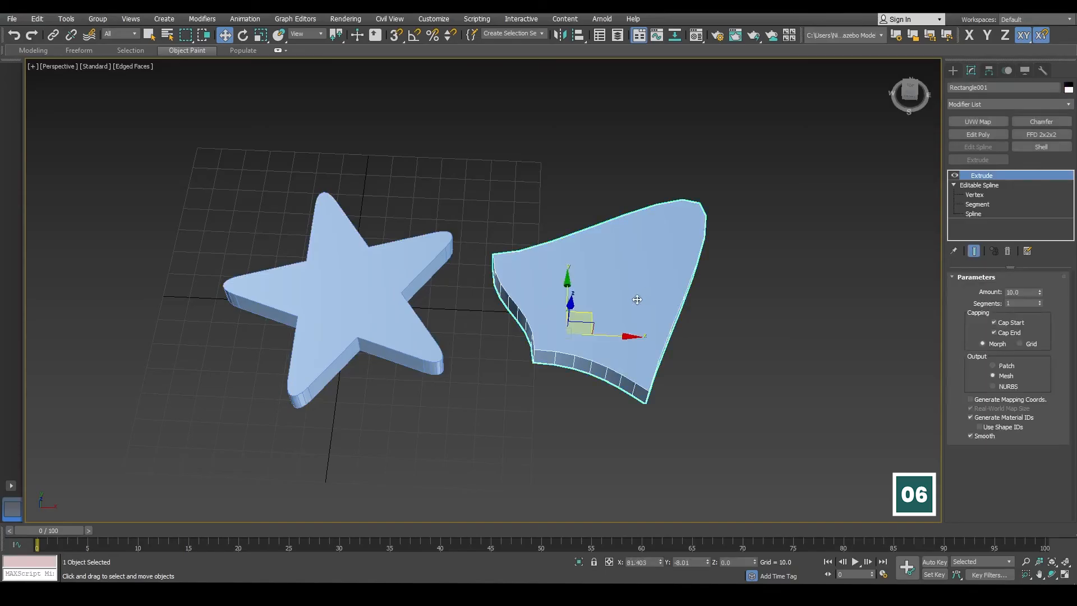
Step: Examine the available spline types, the extruded rectangle's modifier stack, and the star's Extrude and base Star parameters
left_click(952, 70)
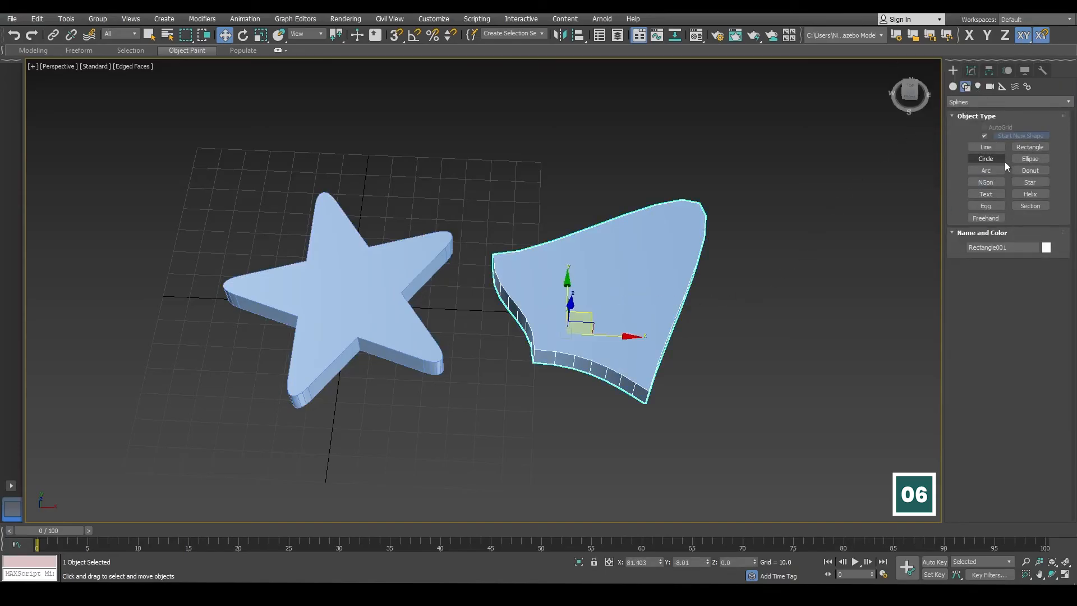
middle_click_drag(751, 278, 643, 287)
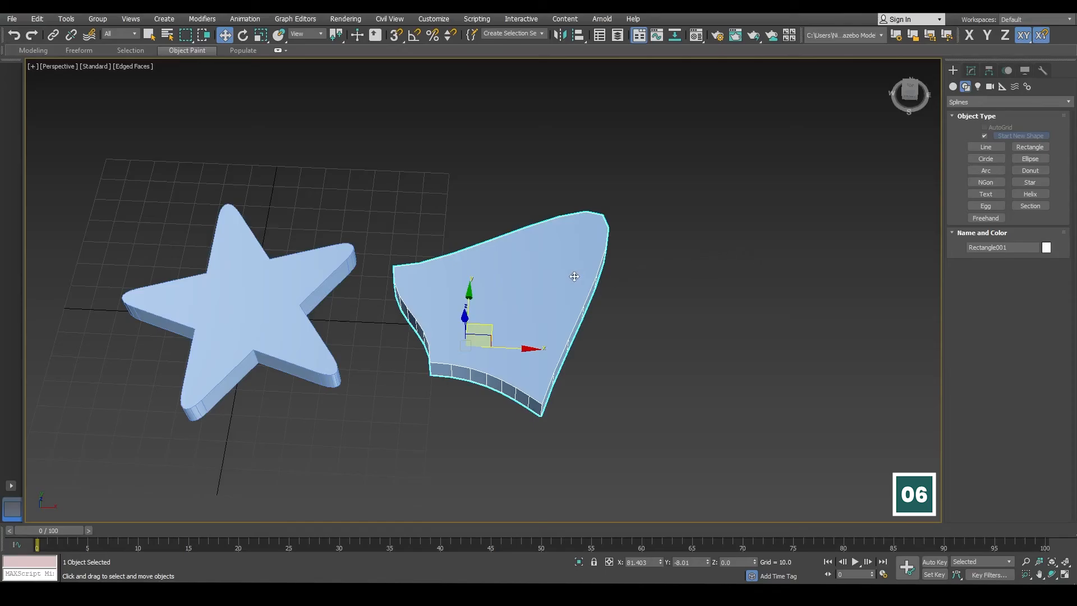
left_click(971, 70)
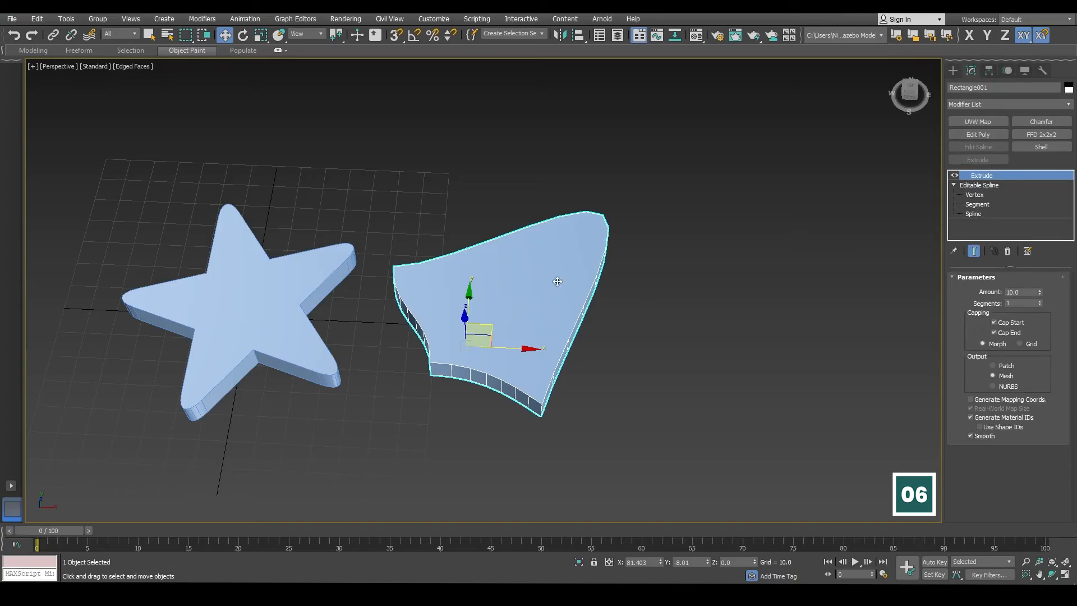
left_click(265, 292)
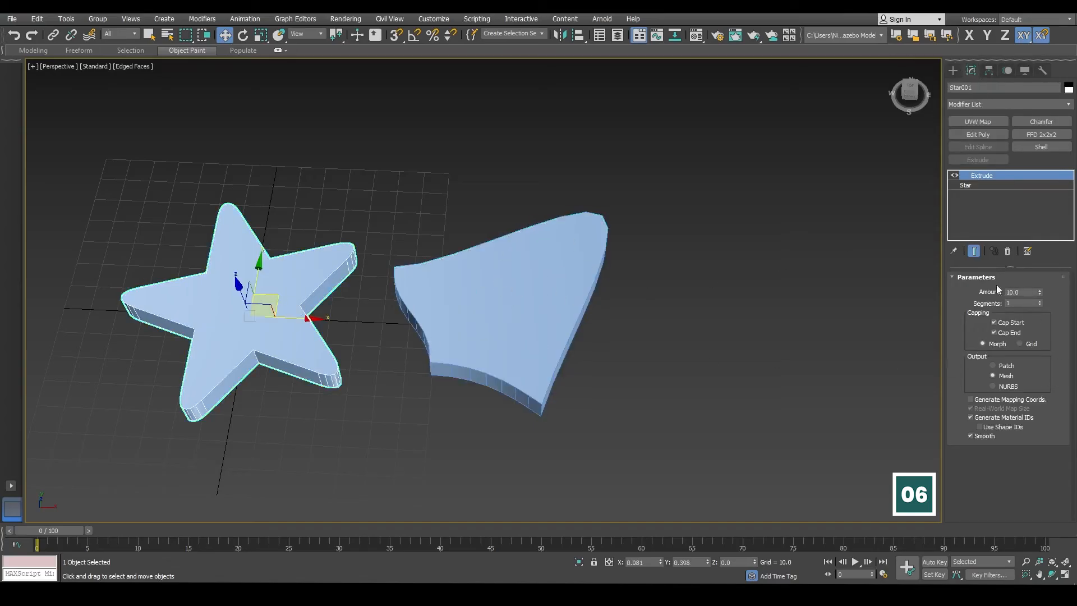
left_click(976, 185)
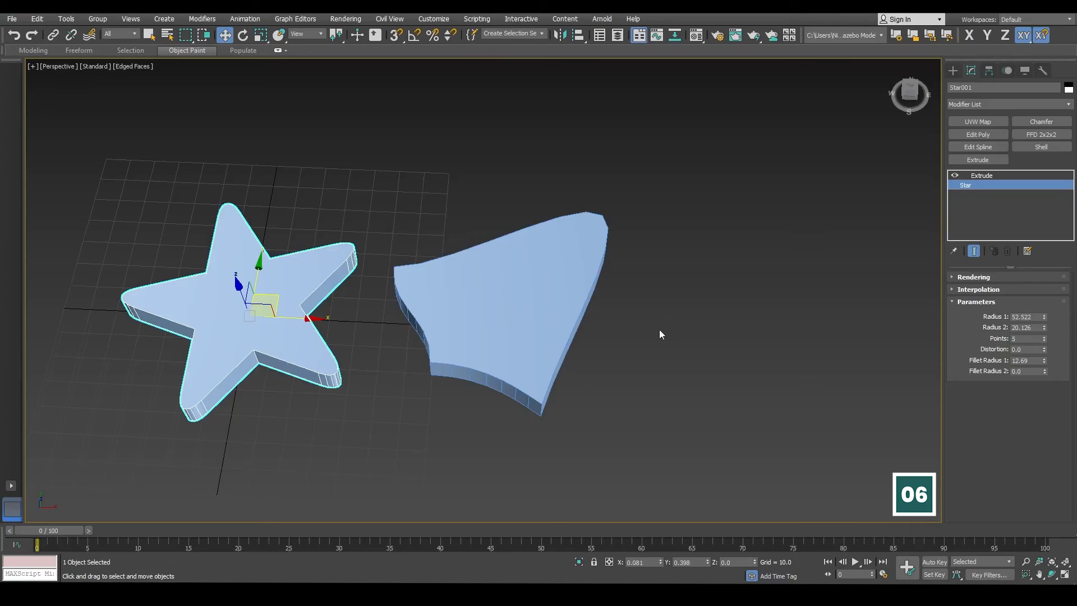
middle_click_drag(658, 328, 684, 328)
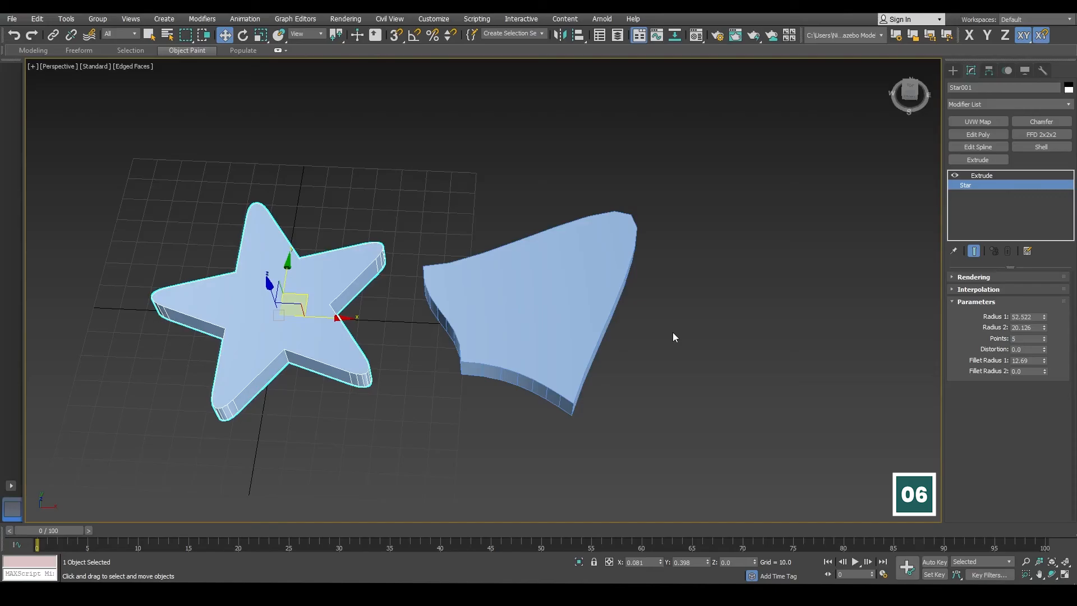
middle_click_drag(673, 336, 676, 345, "alt")
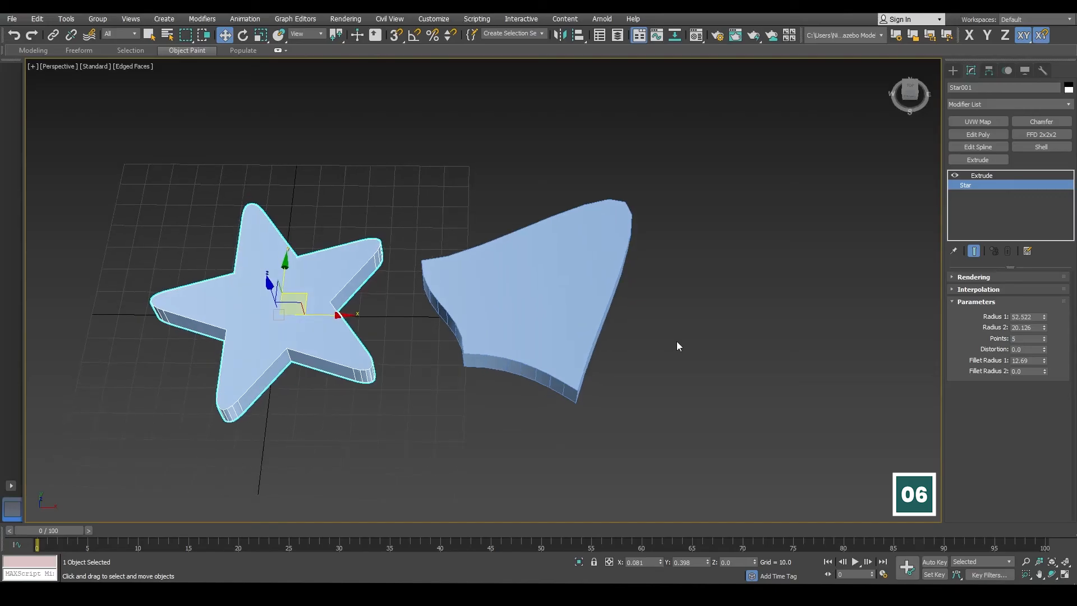
mouse_move(677, 346)
middle_mouse_down()
mouse_move(705, 346)
mouse_move(560, 348)
middle_mouse_up()
Step: In a Top view with edged faces turned off, delete the extruded rectangle shape beside the star and clear the selection
key("t")
key("z")
key("F3")
scroll(504, 344, "down", 3)
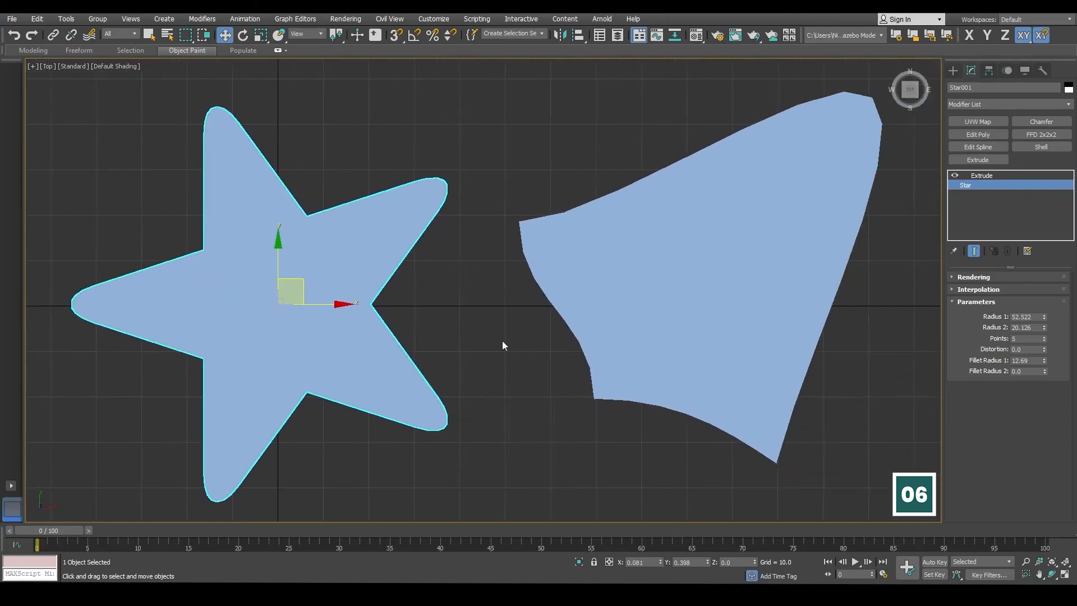
left_click(665, 279)
key("Delete")
middle_click_drag(567, 291, 596, 296)
left_click(469, 328)
left_click(731, 283)
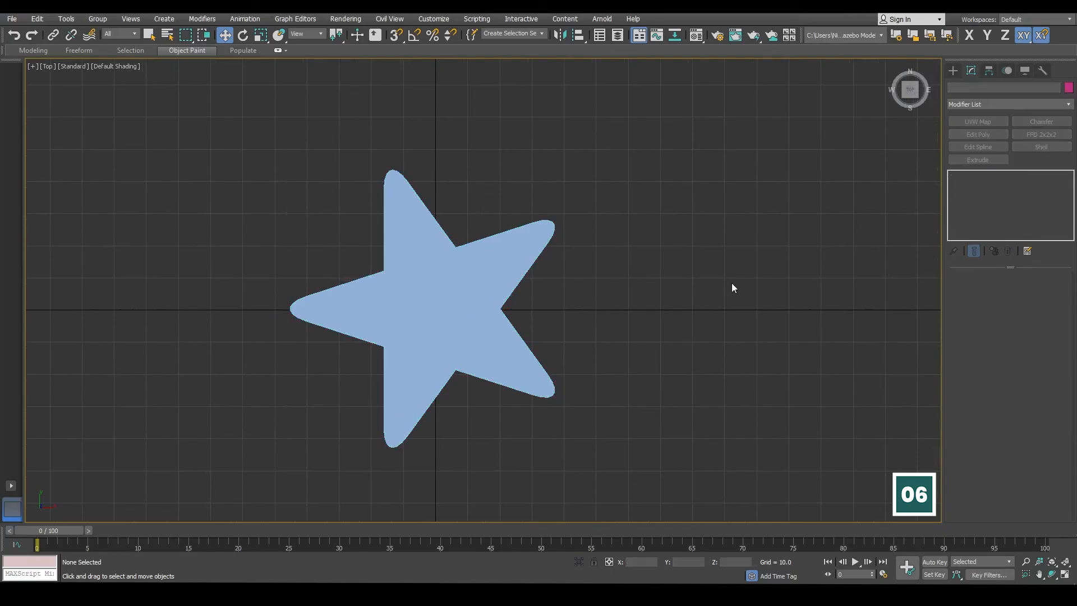